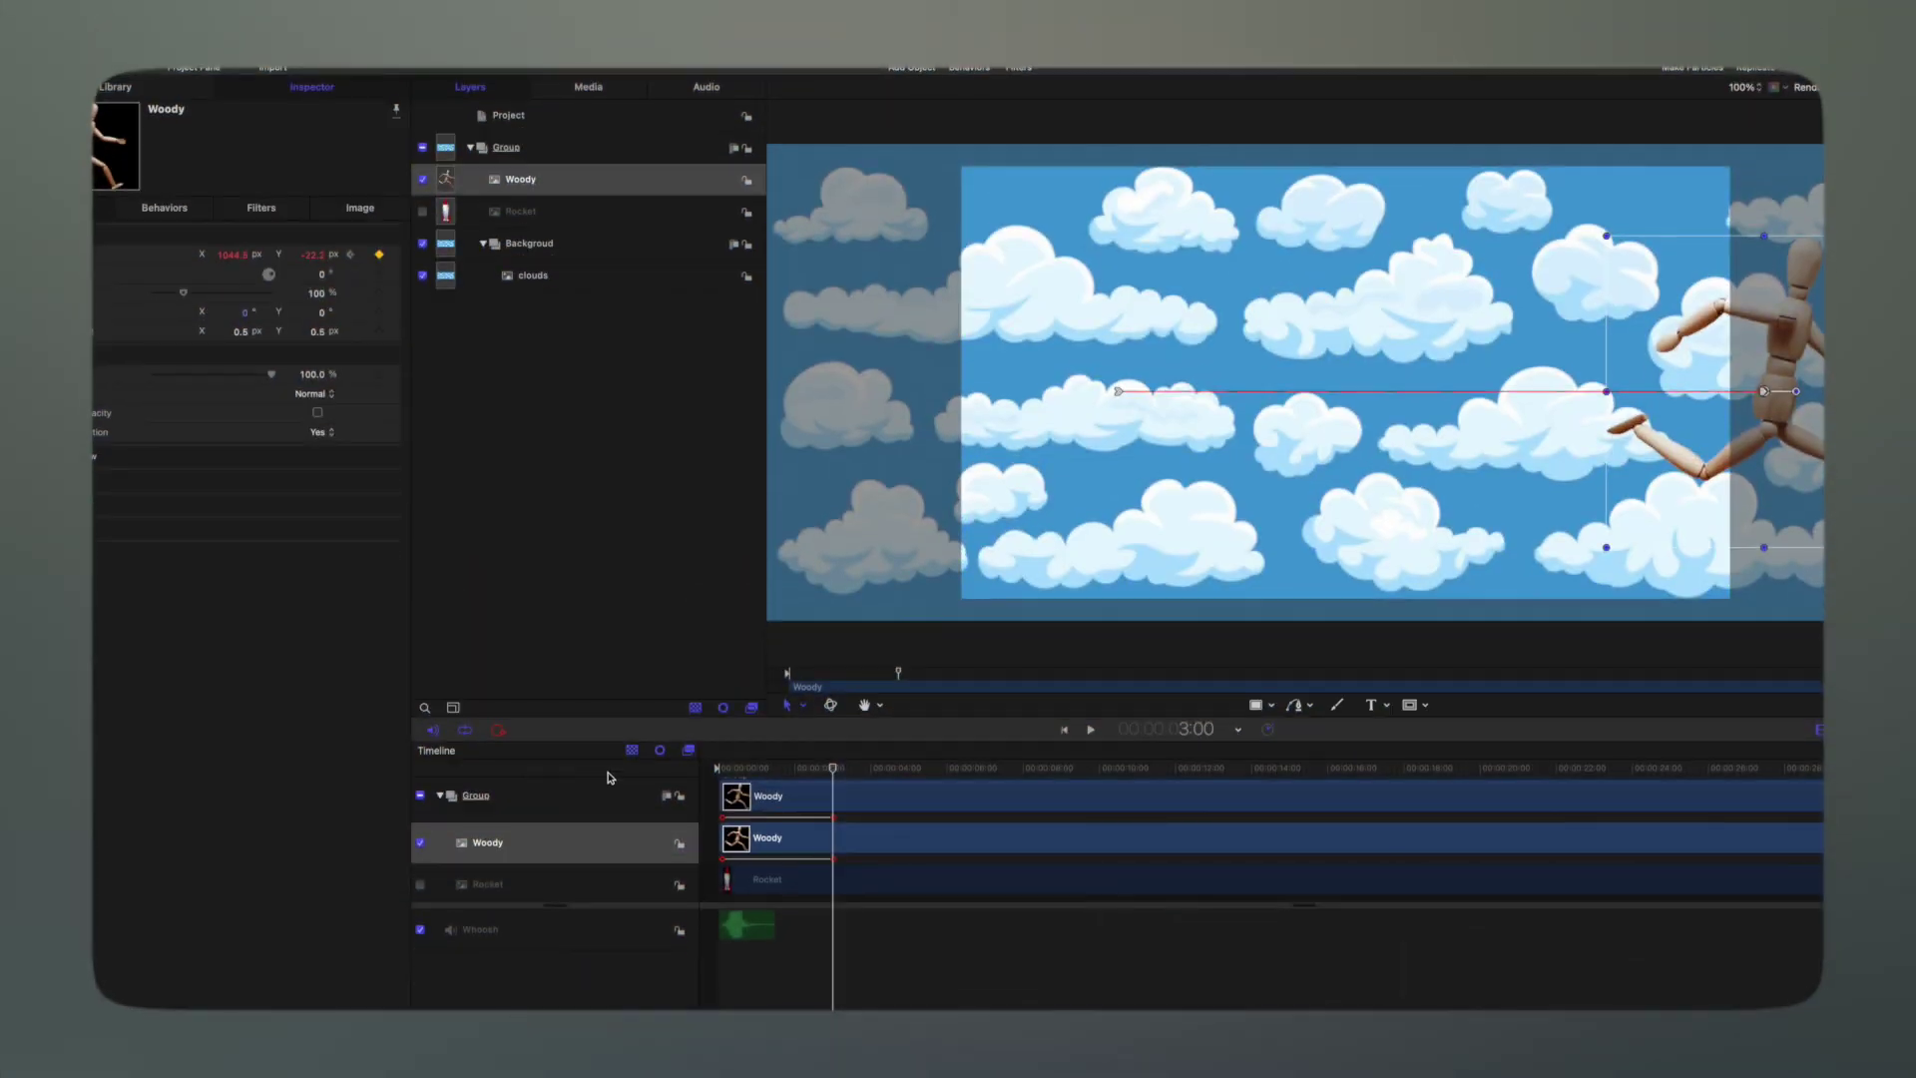
{"action": "left_click_drag", "start_coordinate": [832, 773], "coordinate": [826, 777]}
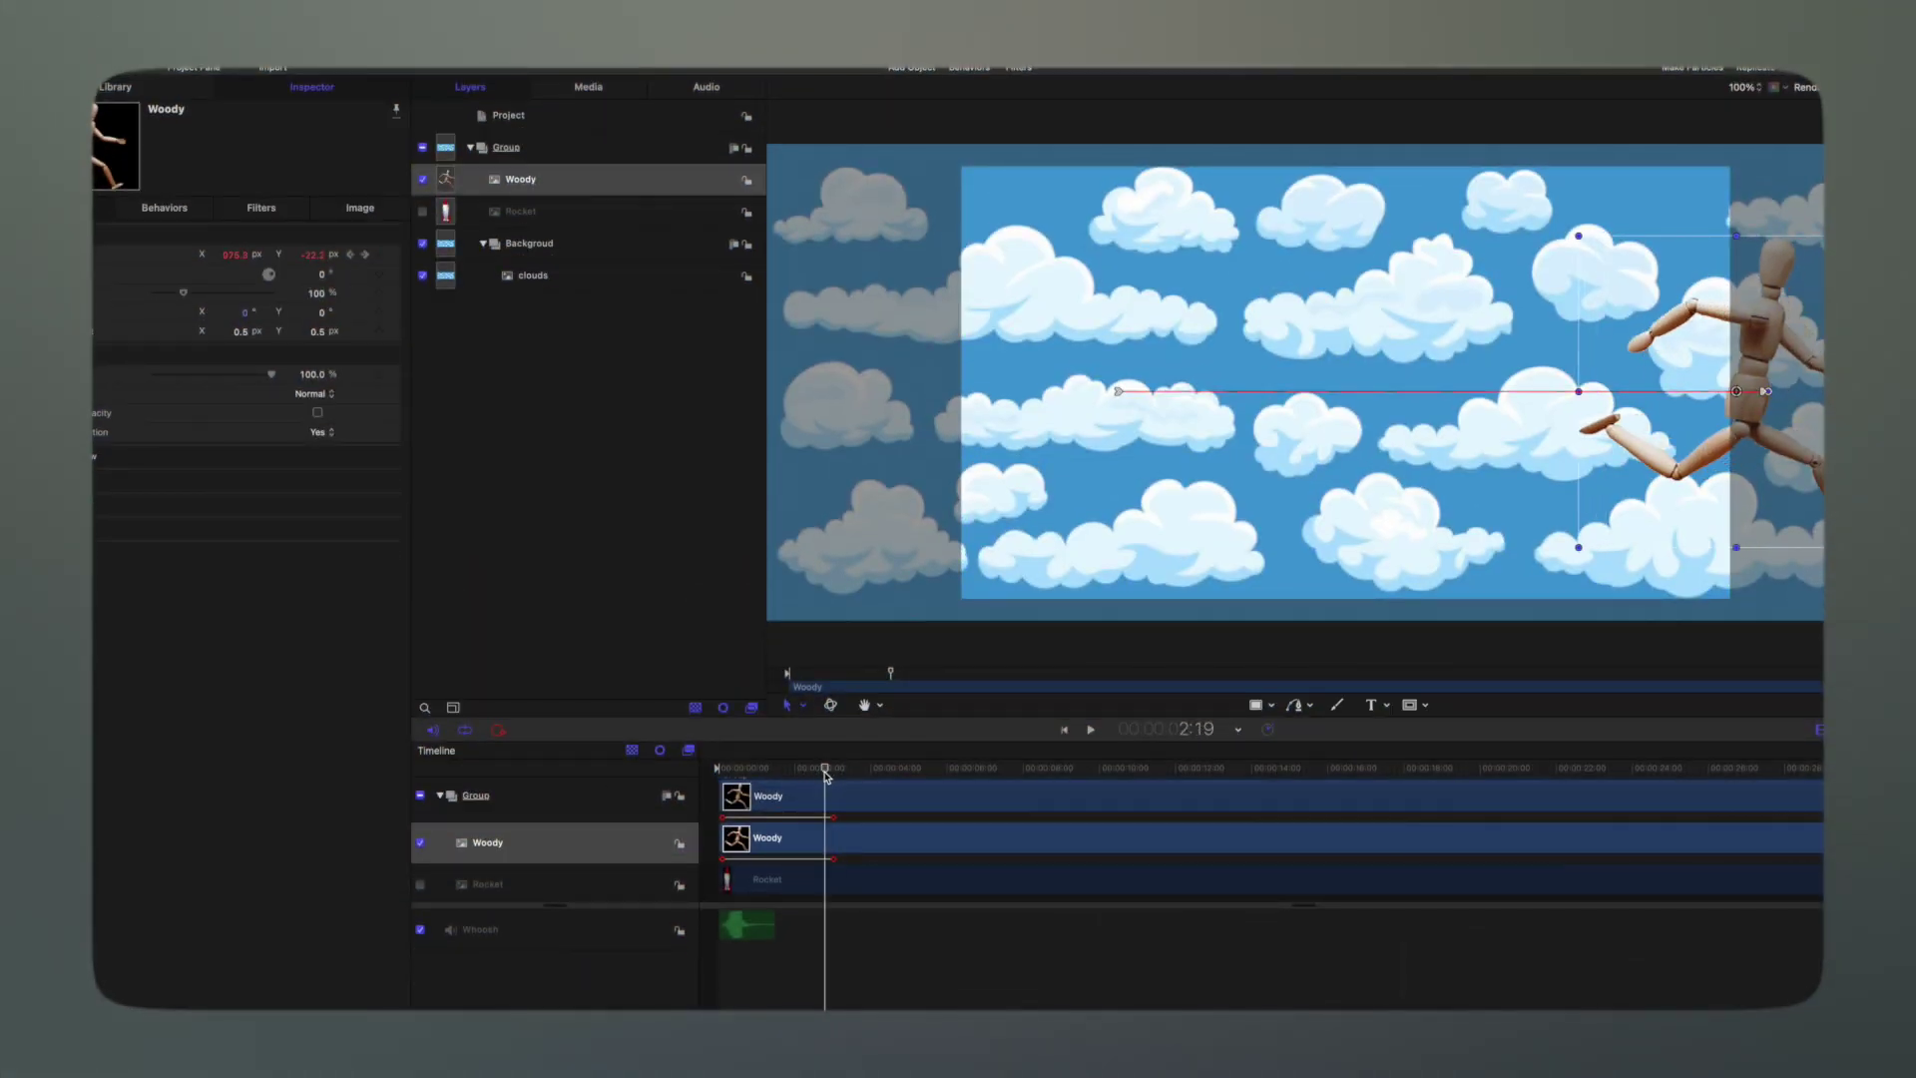
{"action": "left_click", "coordinate": [1066, 732]}
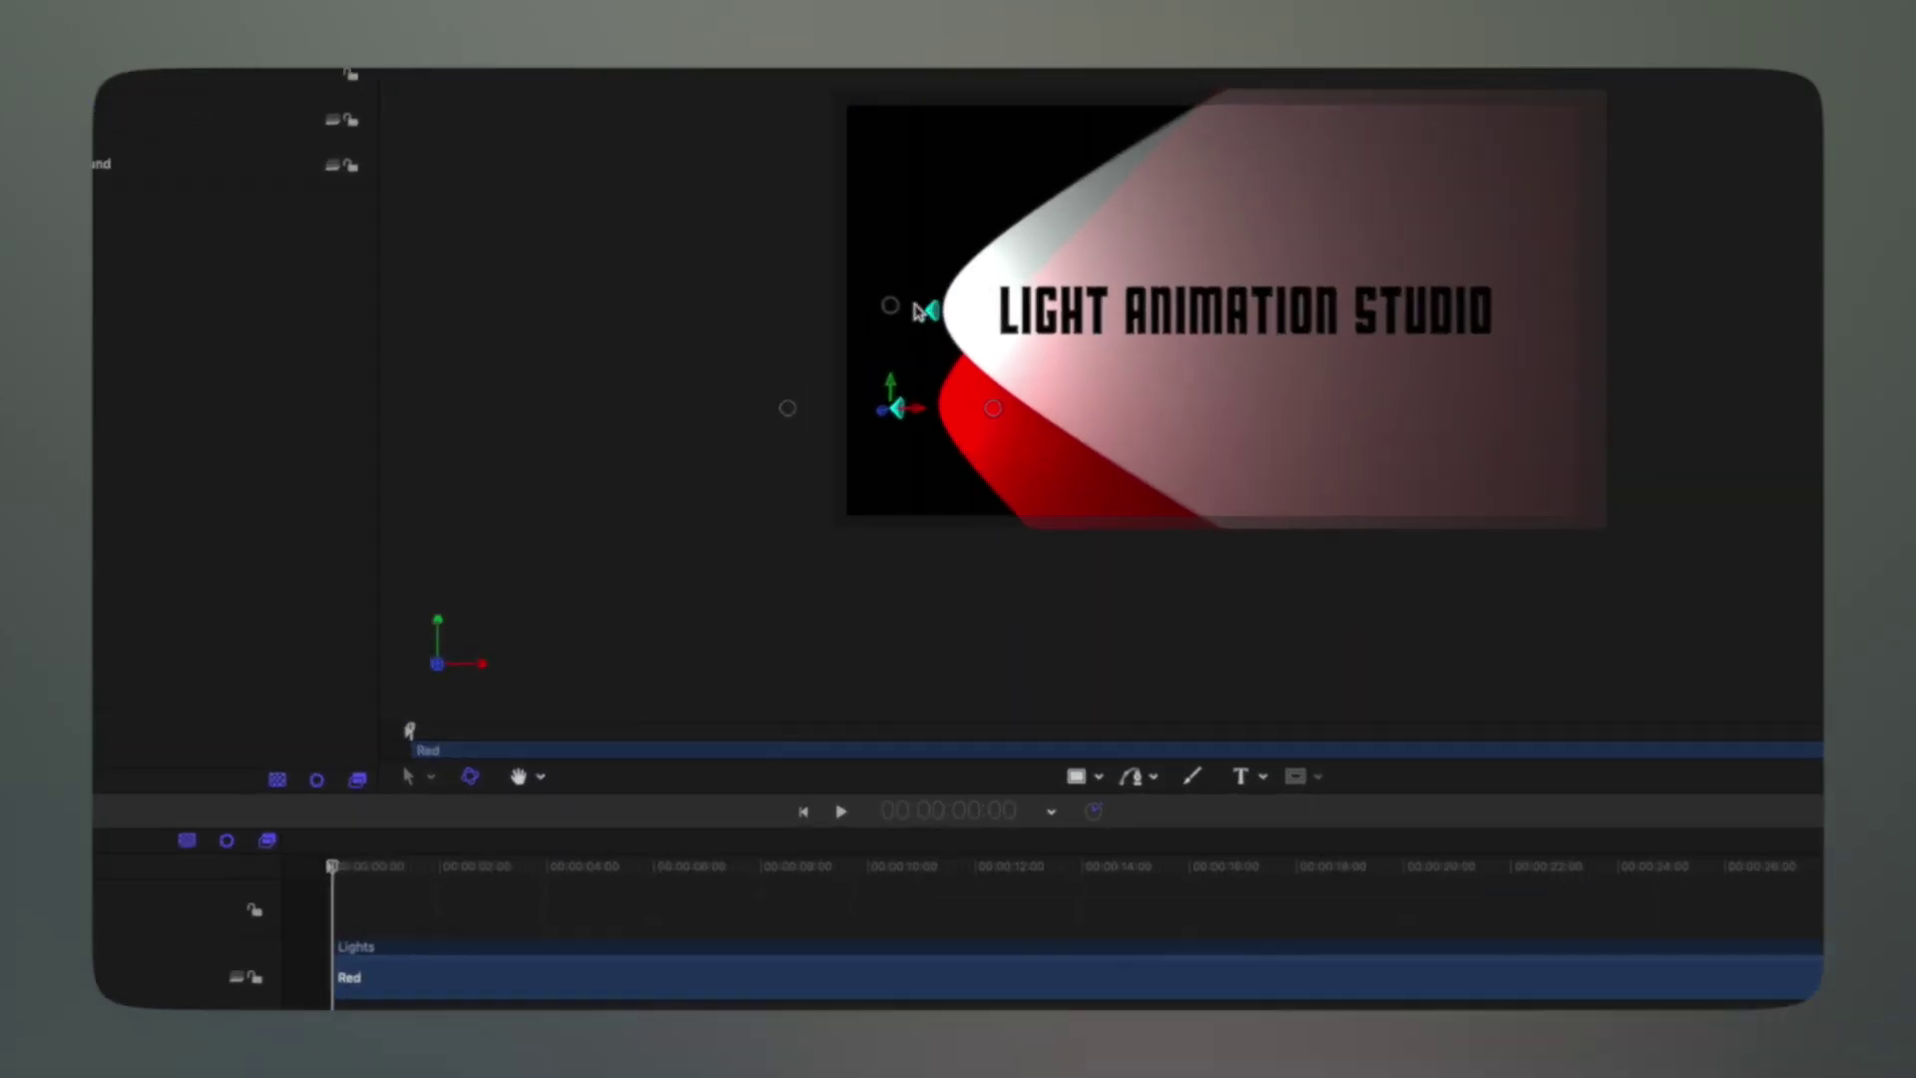
Step: Raise the white light vertically in the Light Animation Studio scene
{"action": "left_click", "coordinate": [932, 312]}
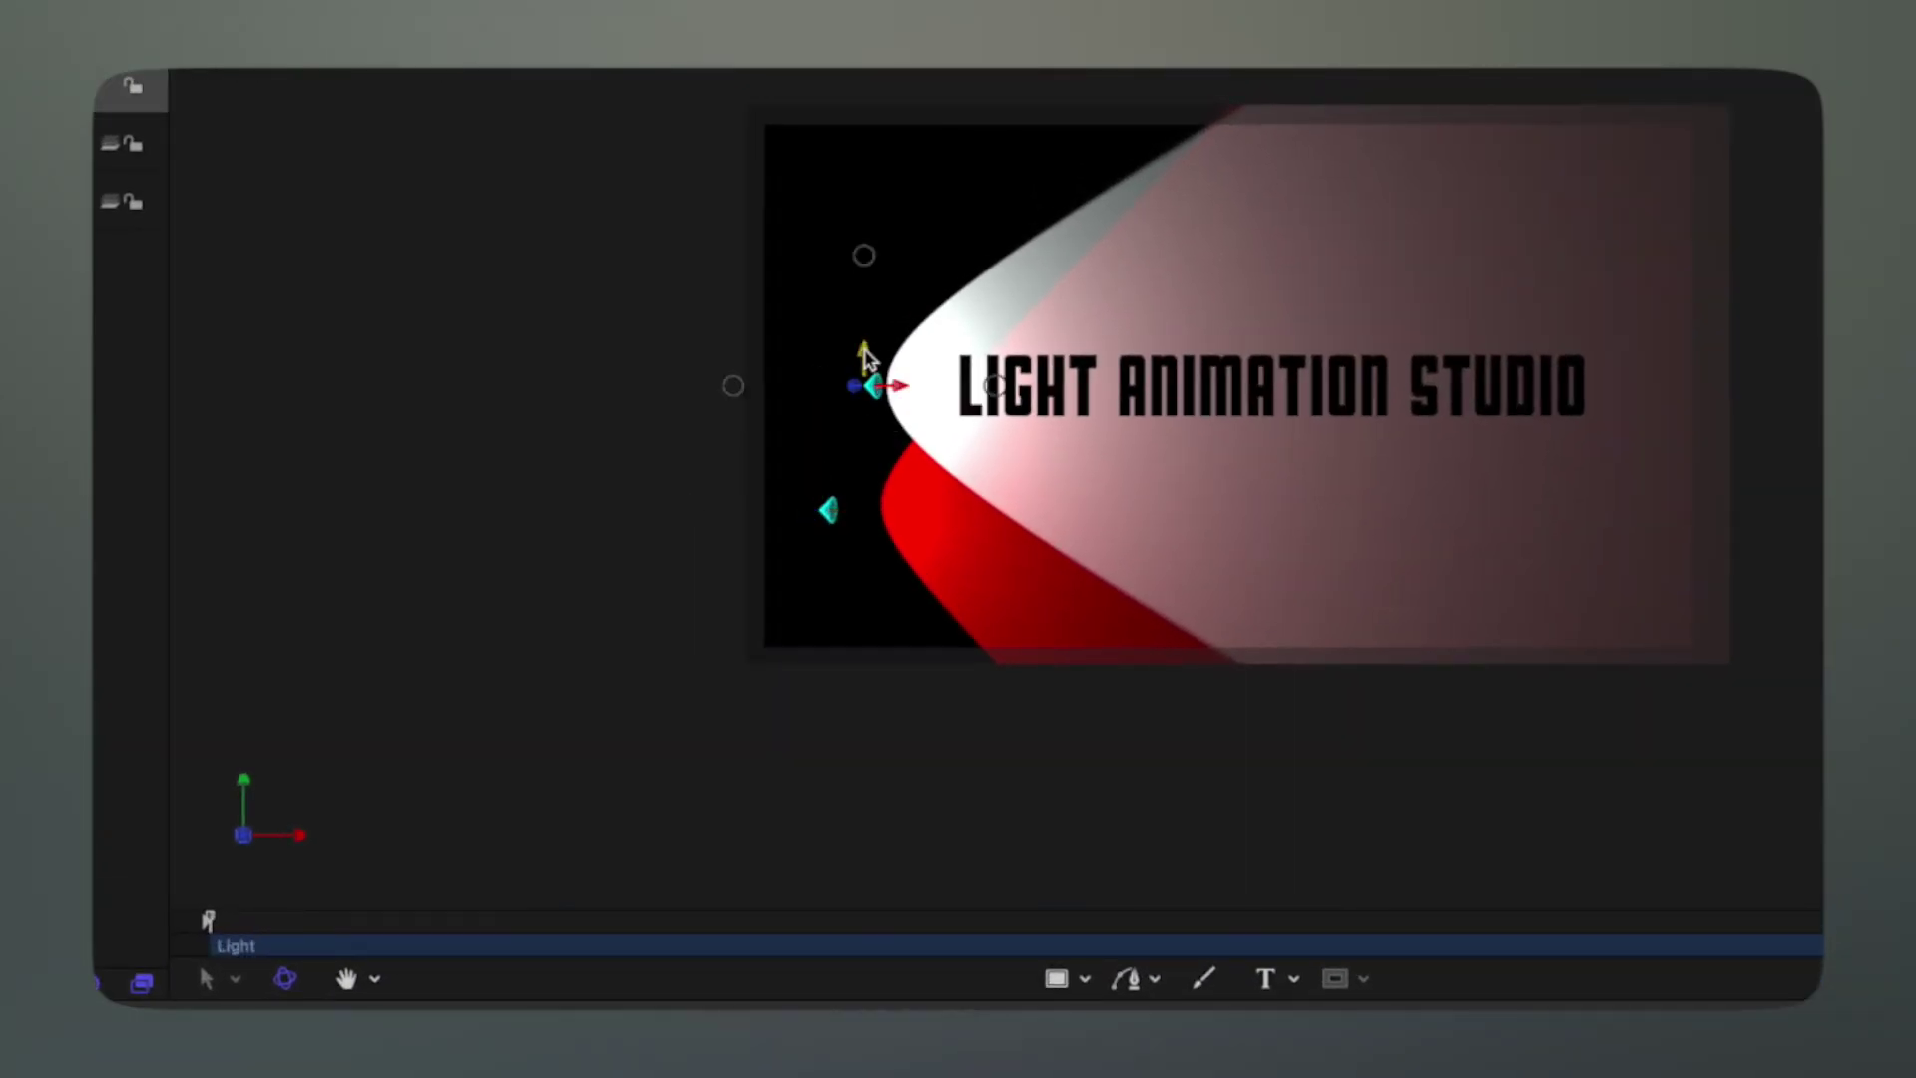
{"action": "left_click_drag", "start_coordinate": [866, 360], "coordinate": [866, 286]}
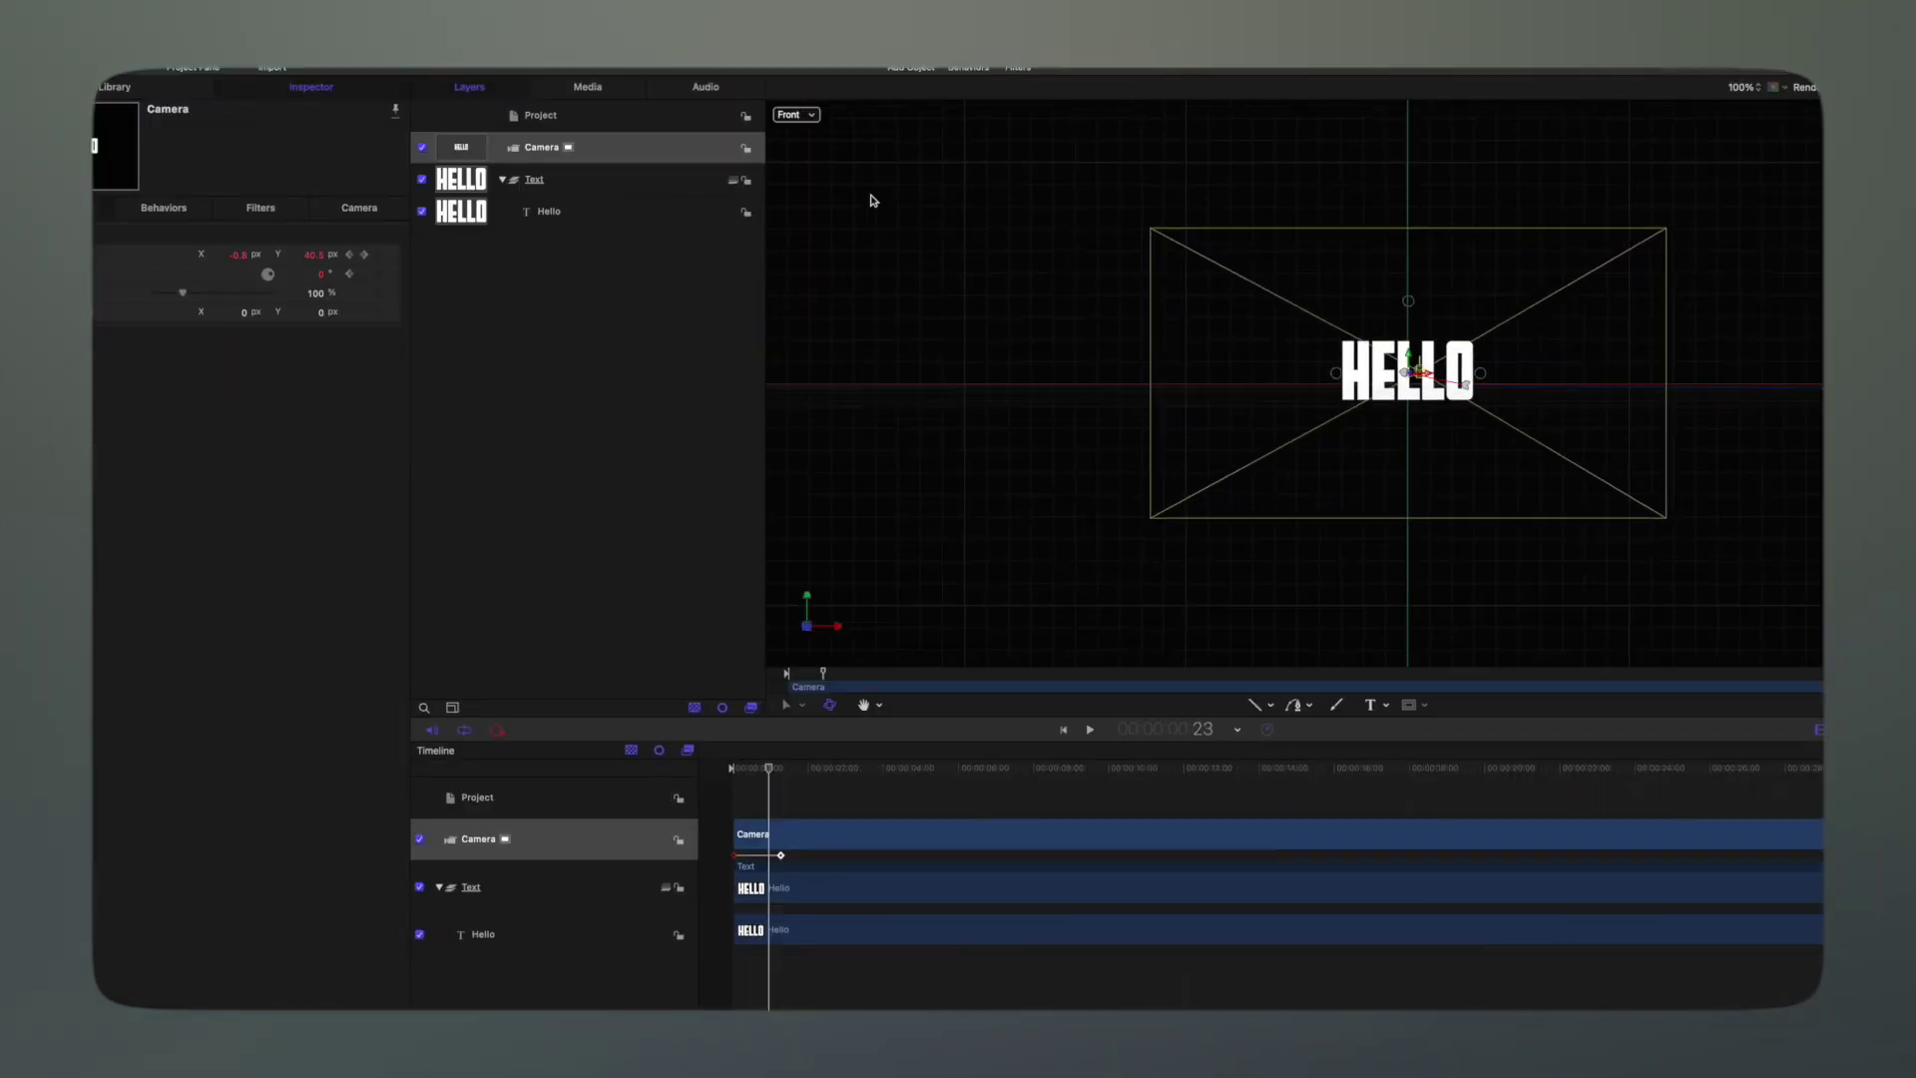
Step: Inspect the HELLO camera scene from the Back view and then from another preset view
{"action": "left_click", "coordinate": [807, 116]}
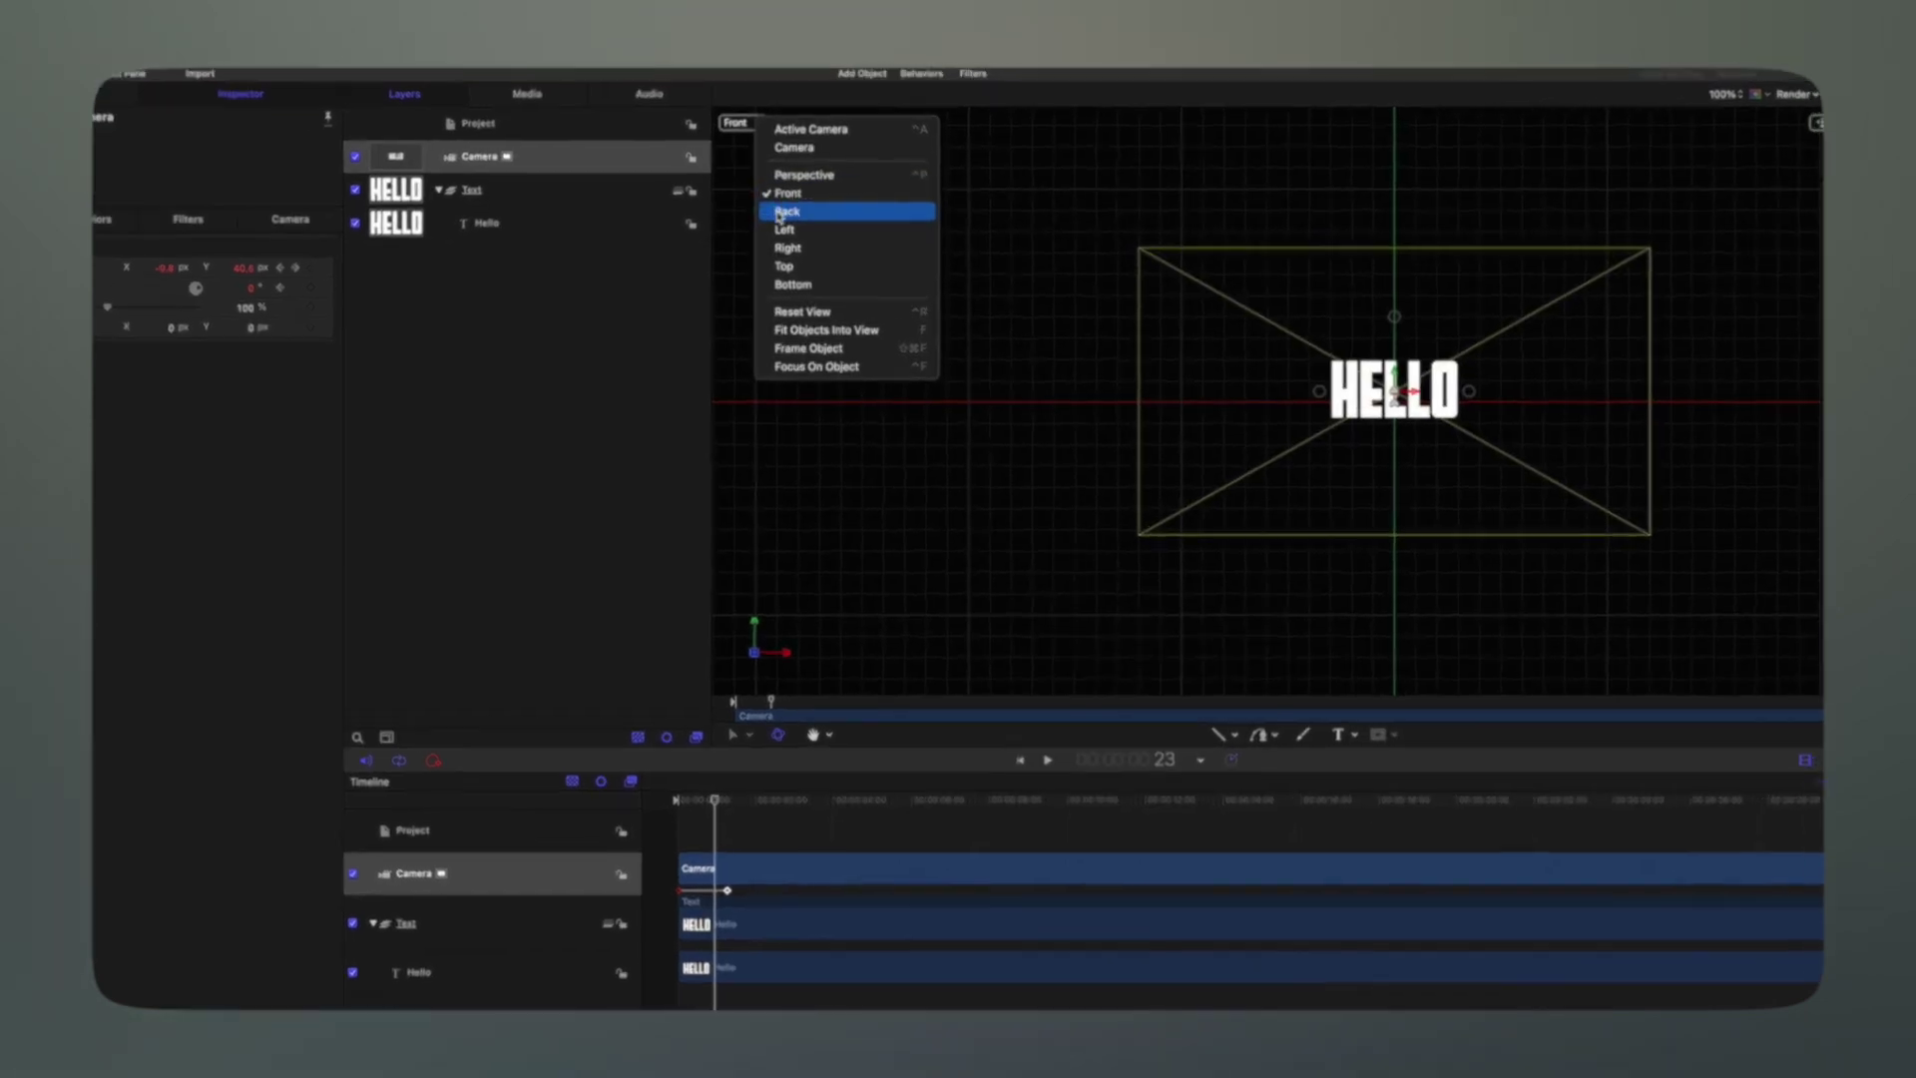
{"action": "left_click", "coordinate": [838, 201]}
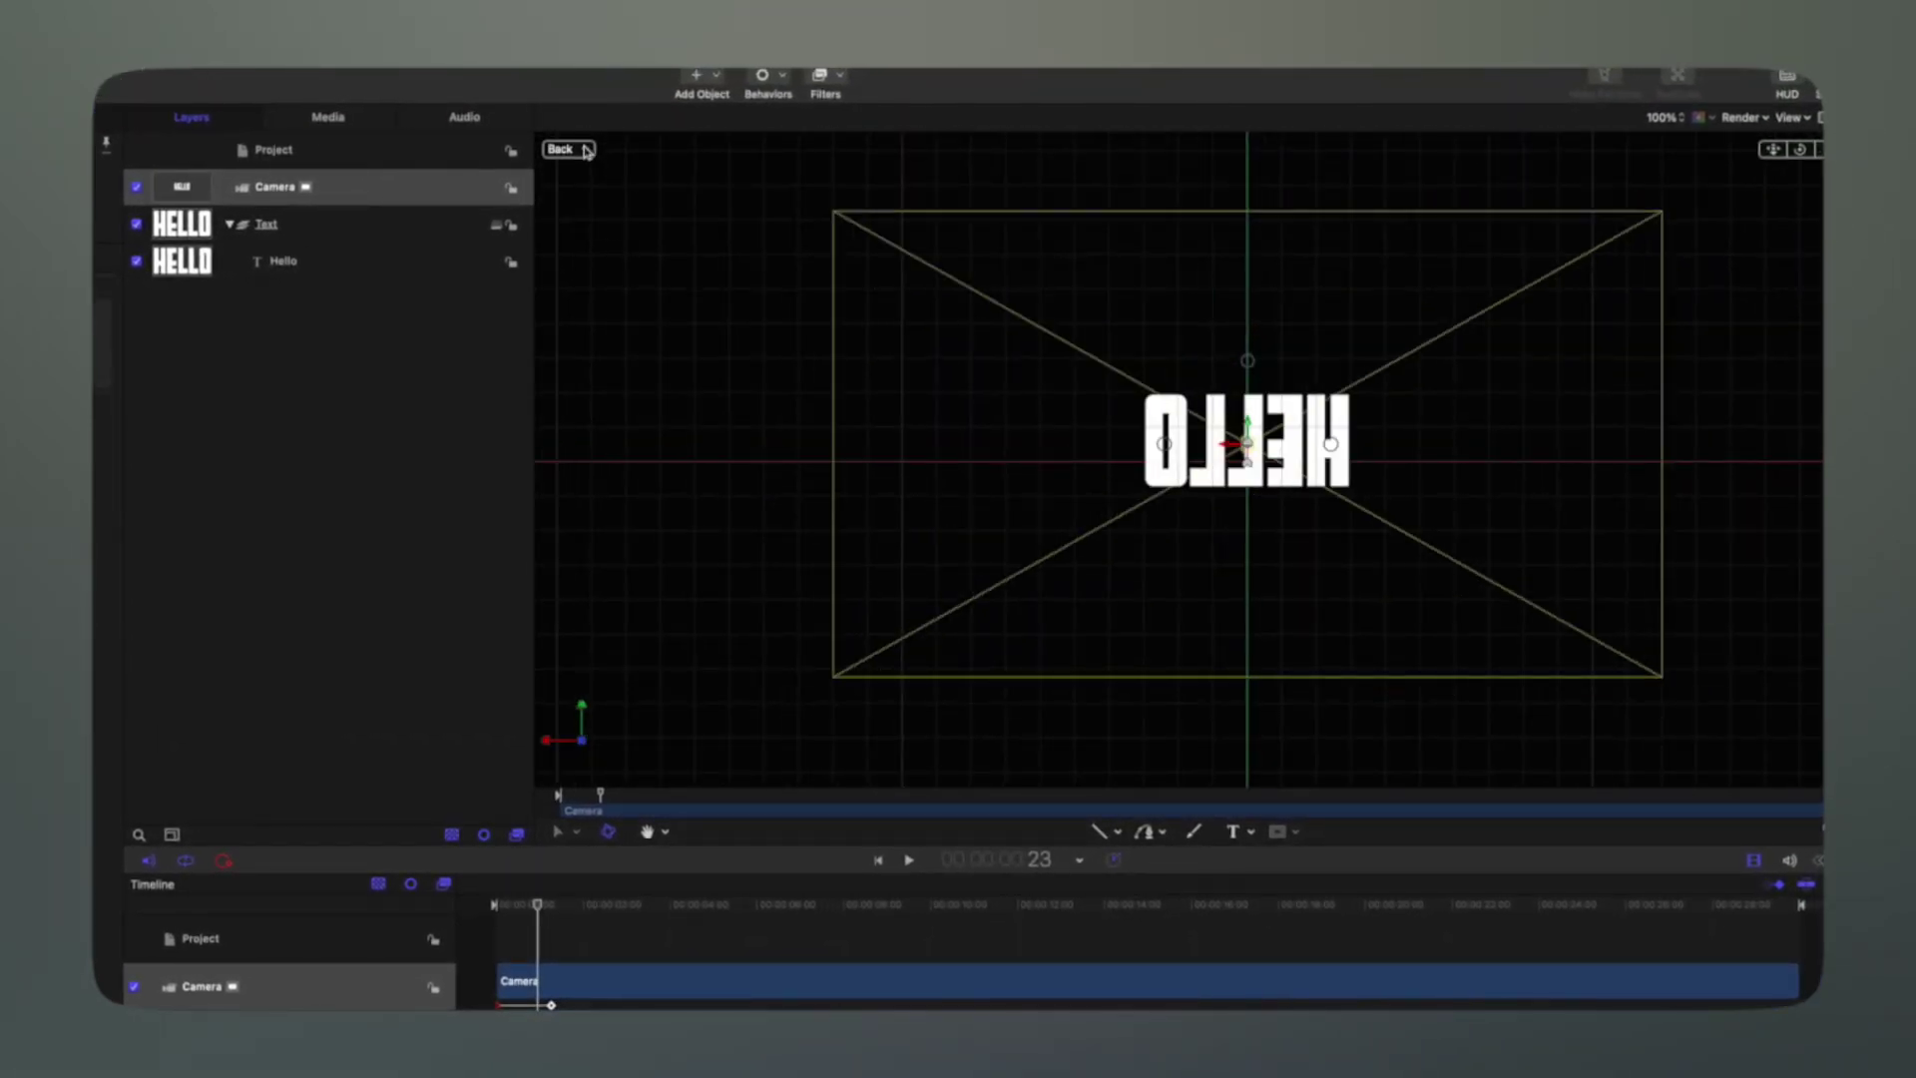
{"action": "left_click", "coordinate": [587, 151]}
{"action": "left_click", "coordinate": [630, 270]}
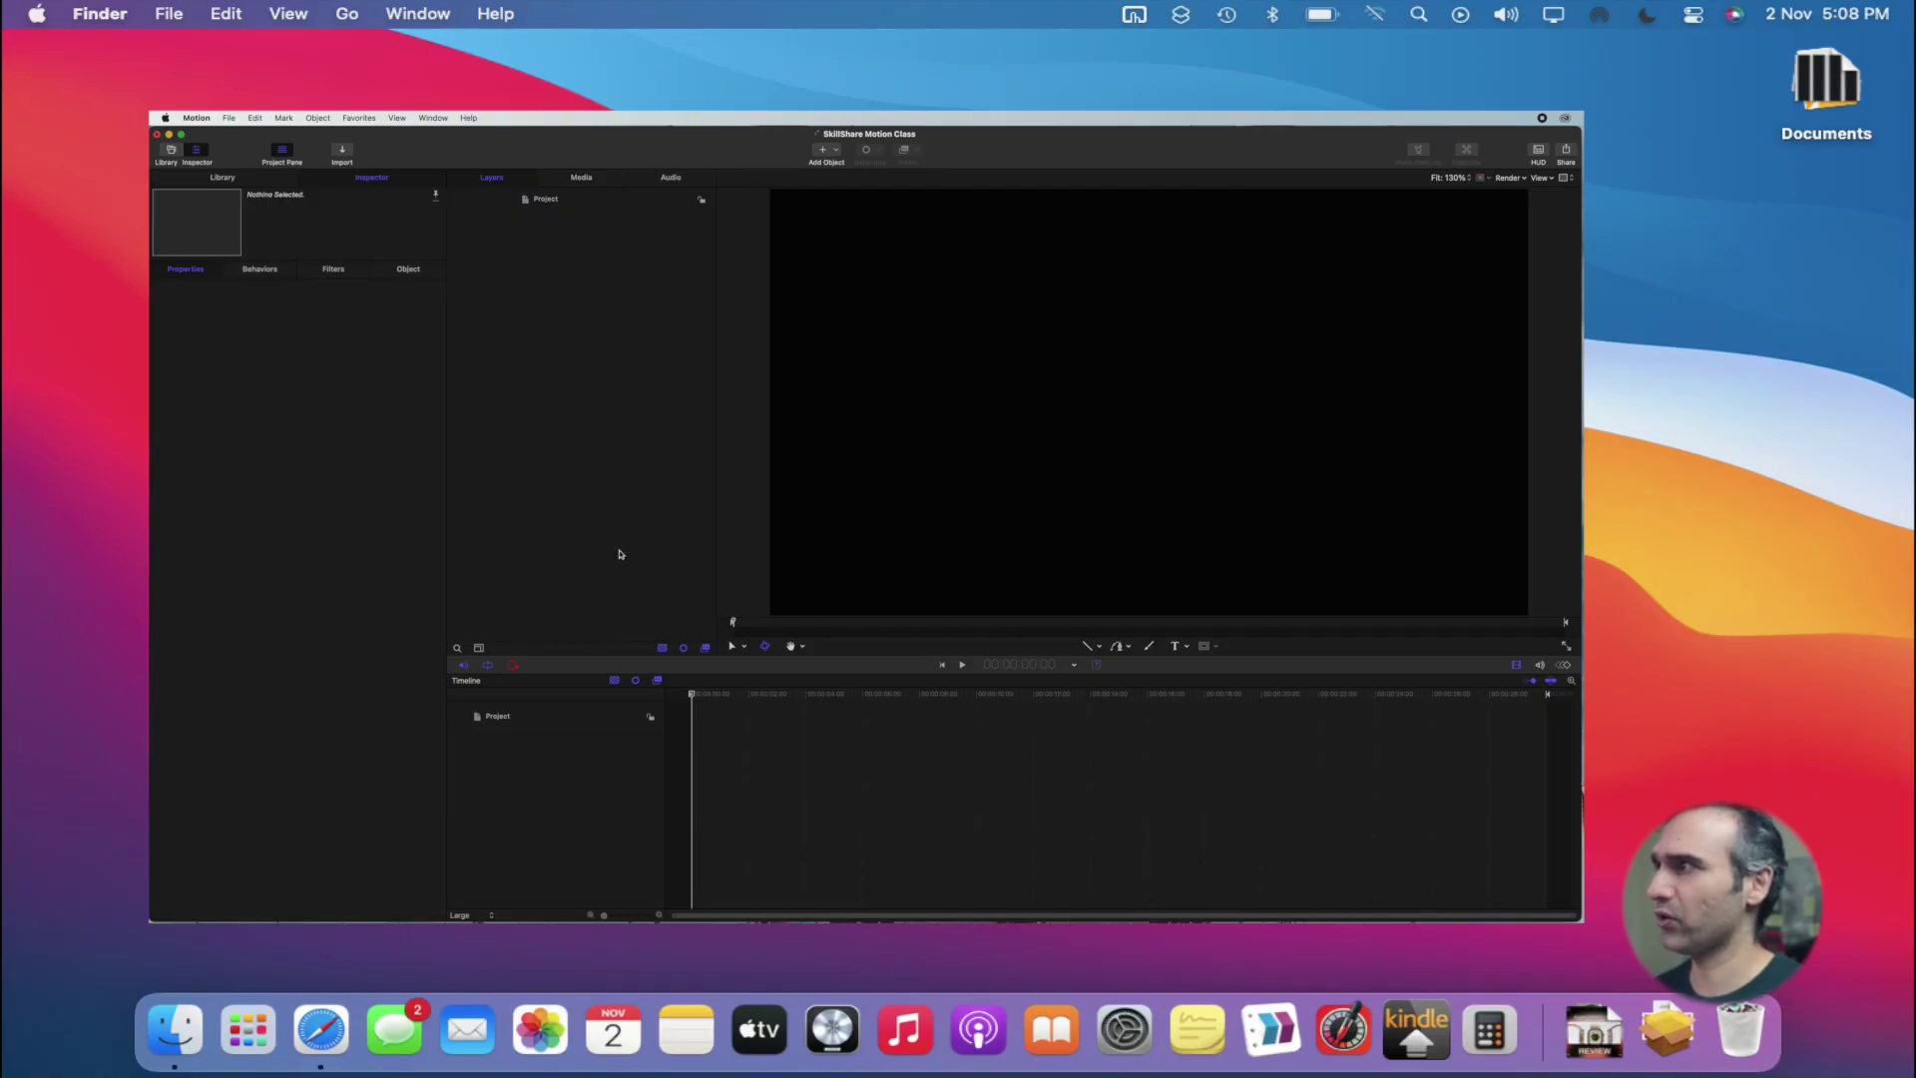
Step: Import the plane with lights animation movie from the exports folder into the project
{"action": "left_click", "coordinate": [343, 153]}
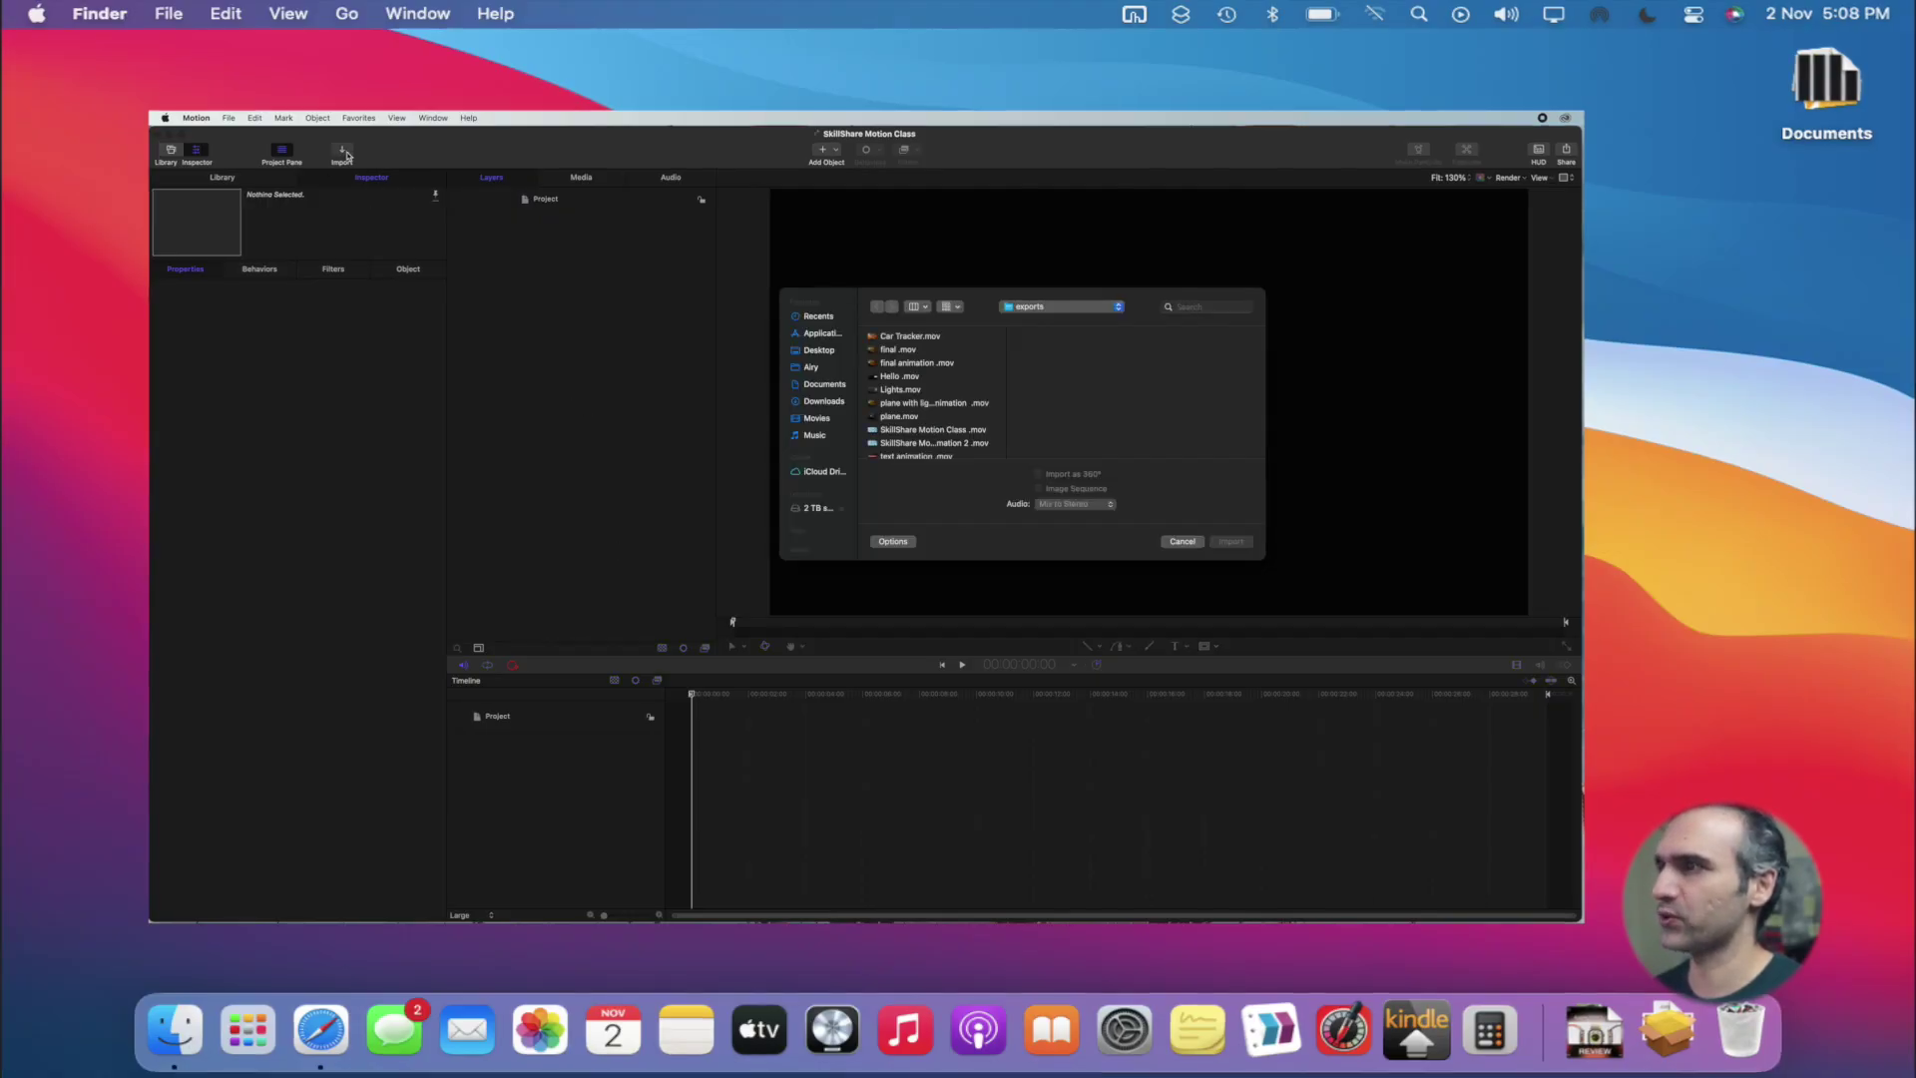
{"action": "left_click", "coordinate": [880, 371]}
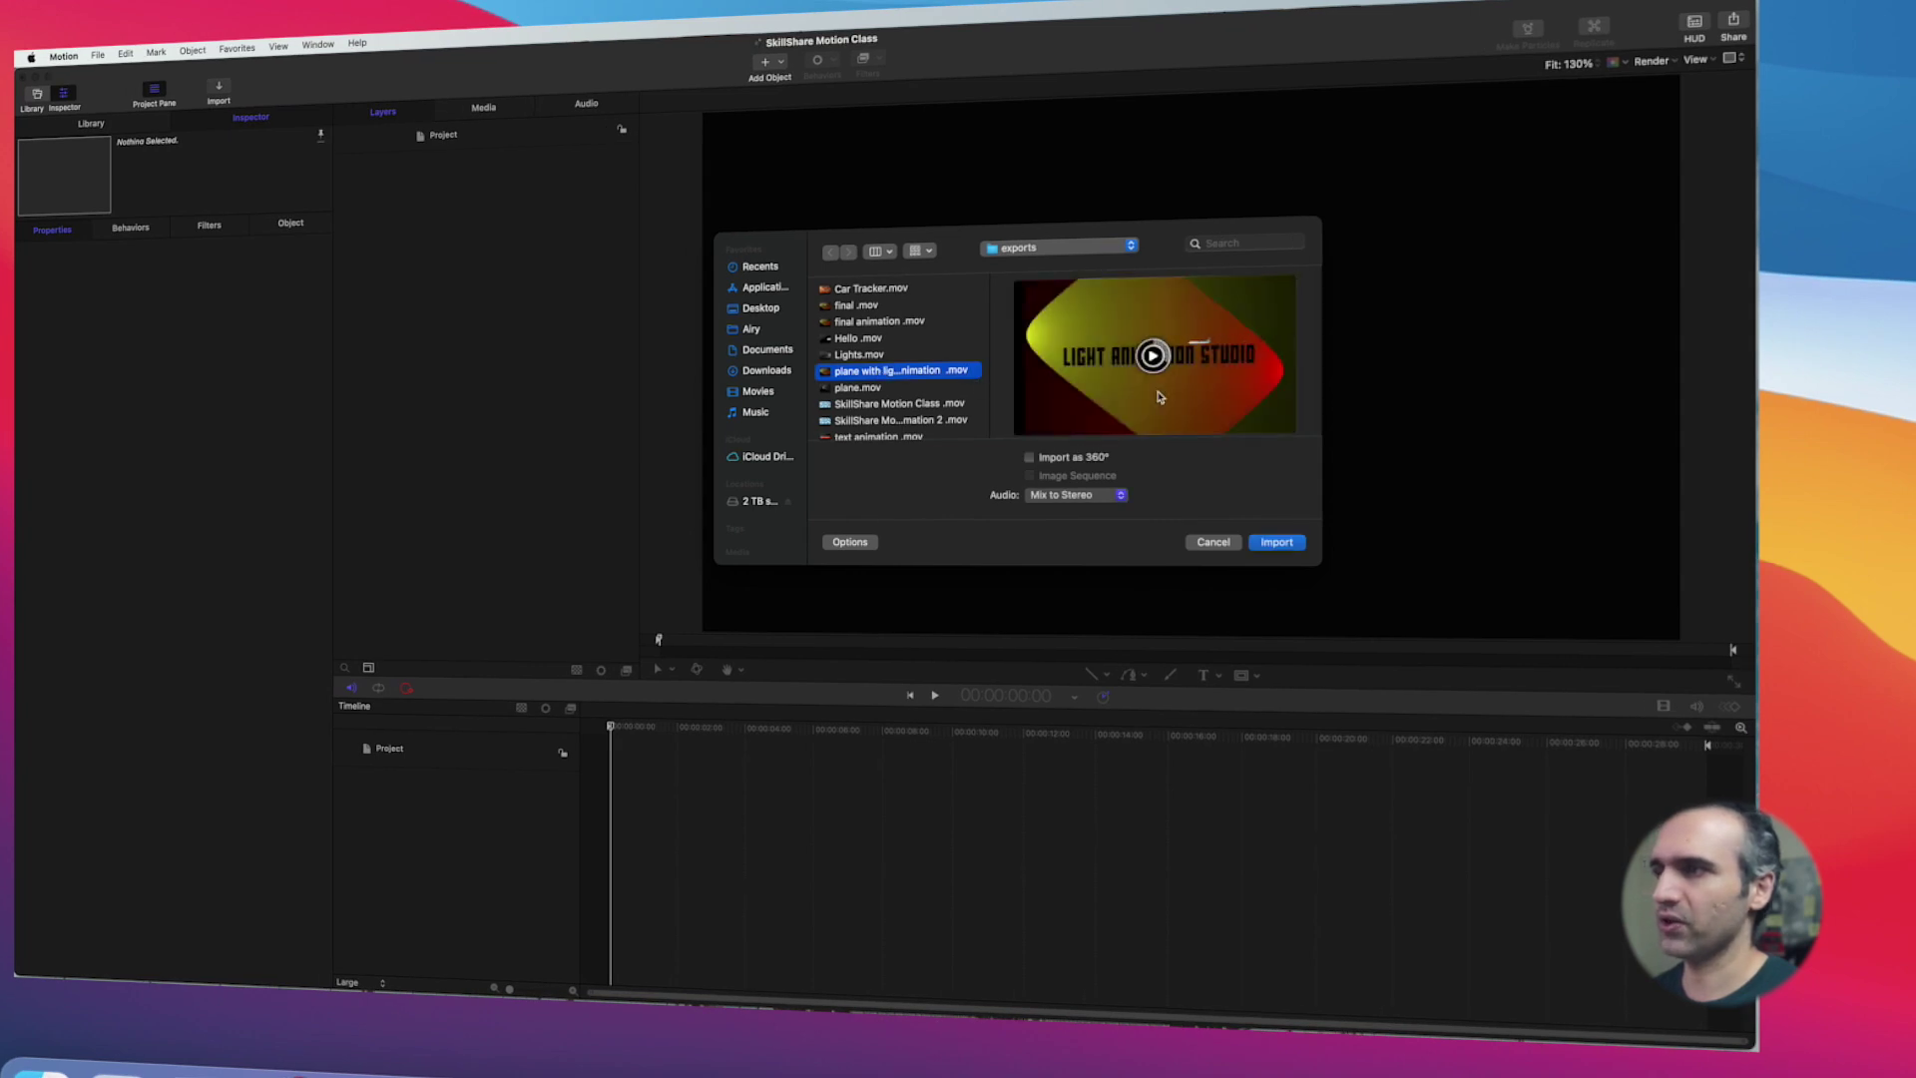
{"action": "left_click", "coordinate": [1273, 545]}
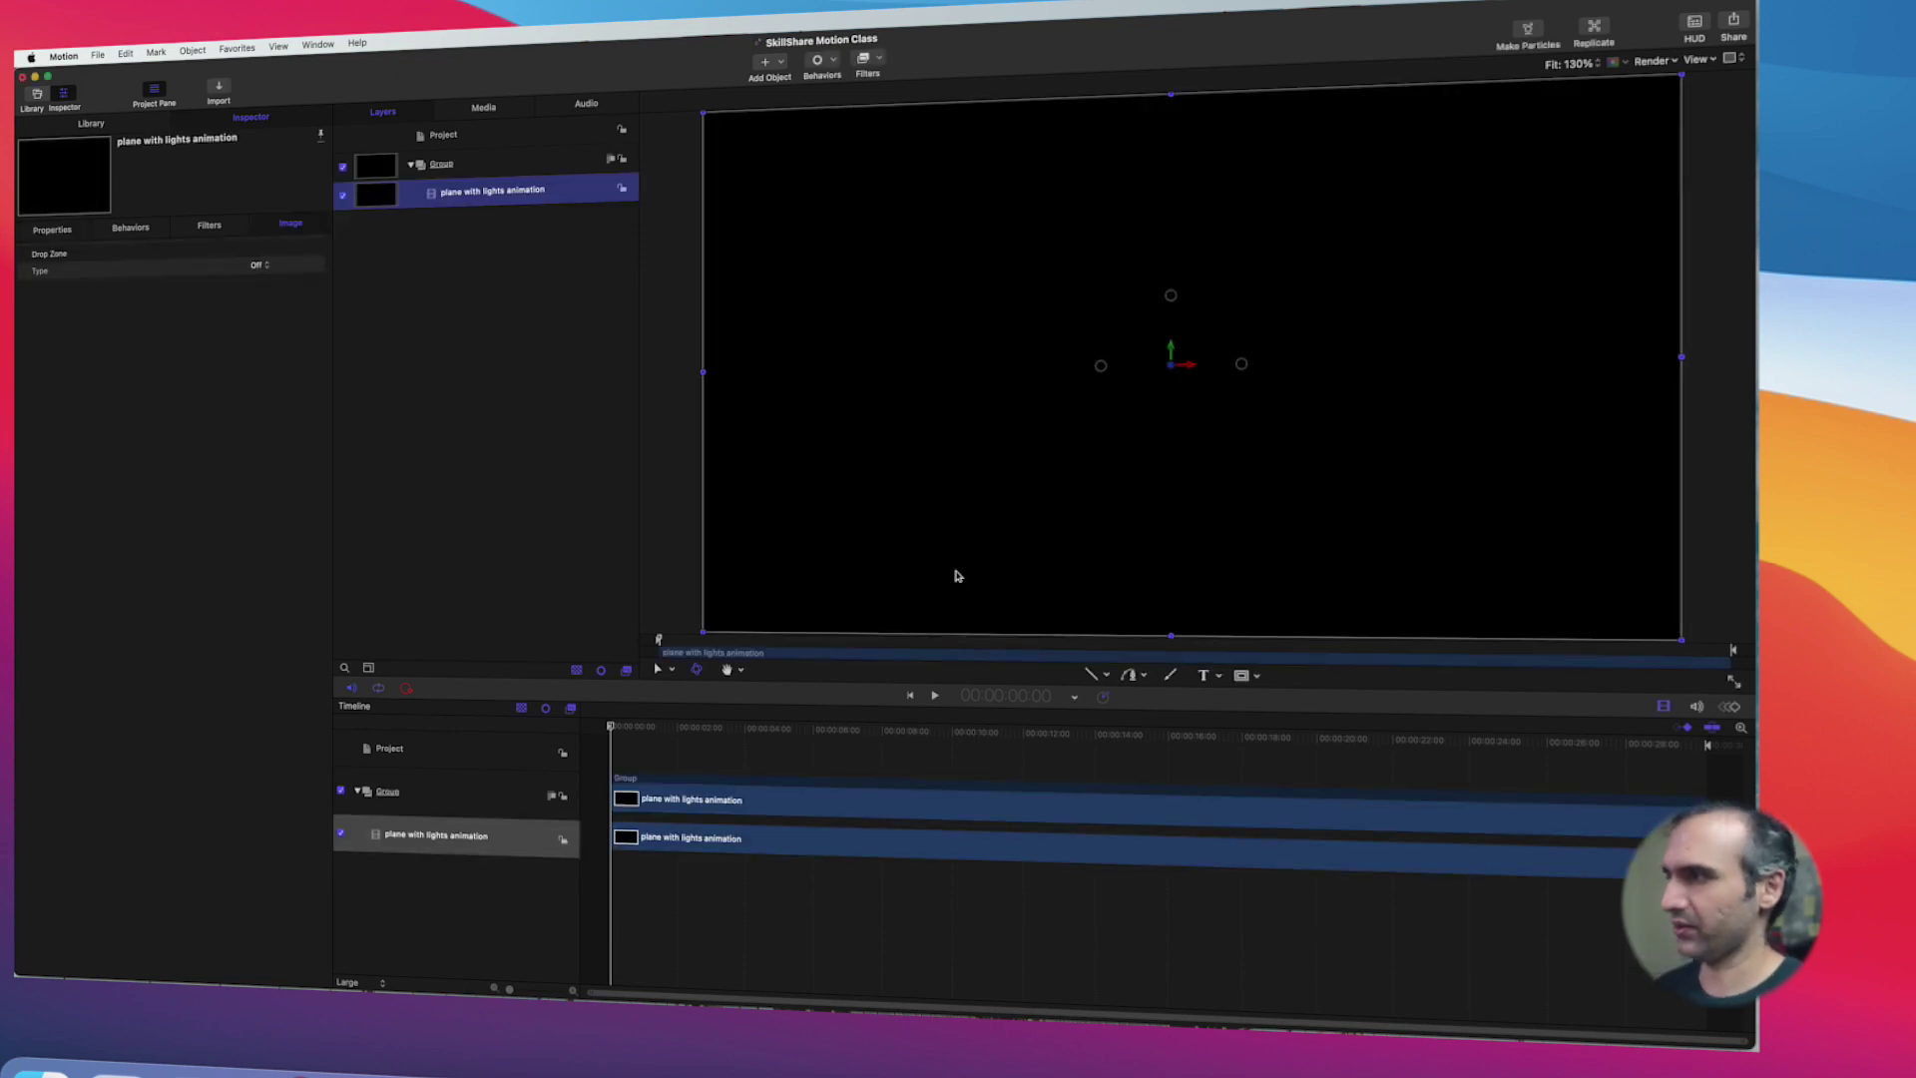
Step: Scrub through the imported clip to examine how the airplane moves across the title
{"action": "left_click_drag", "start_coordinate": [612, 726], "coordinate": [862, 727]}
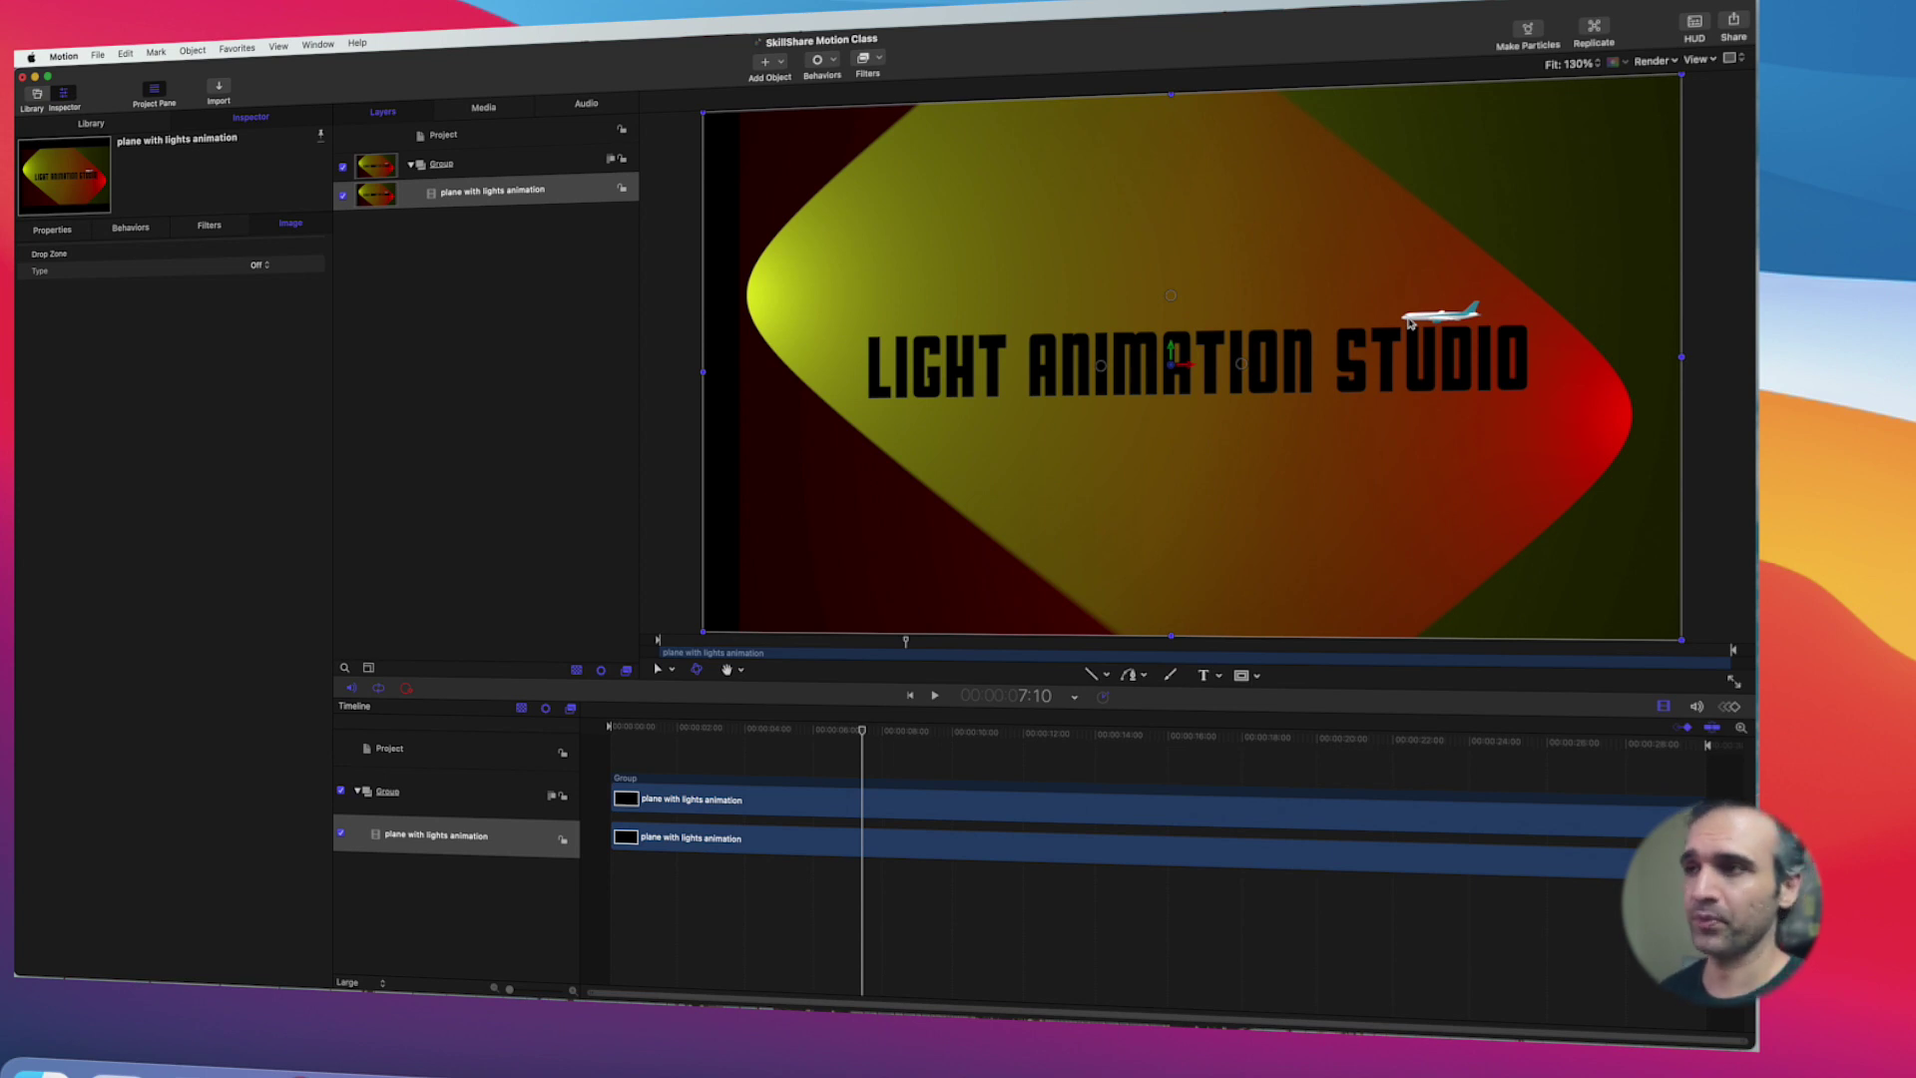
{"action": "left_click_drag", "start_coordinate": [864, 734], "coordinate": [868, 731]}
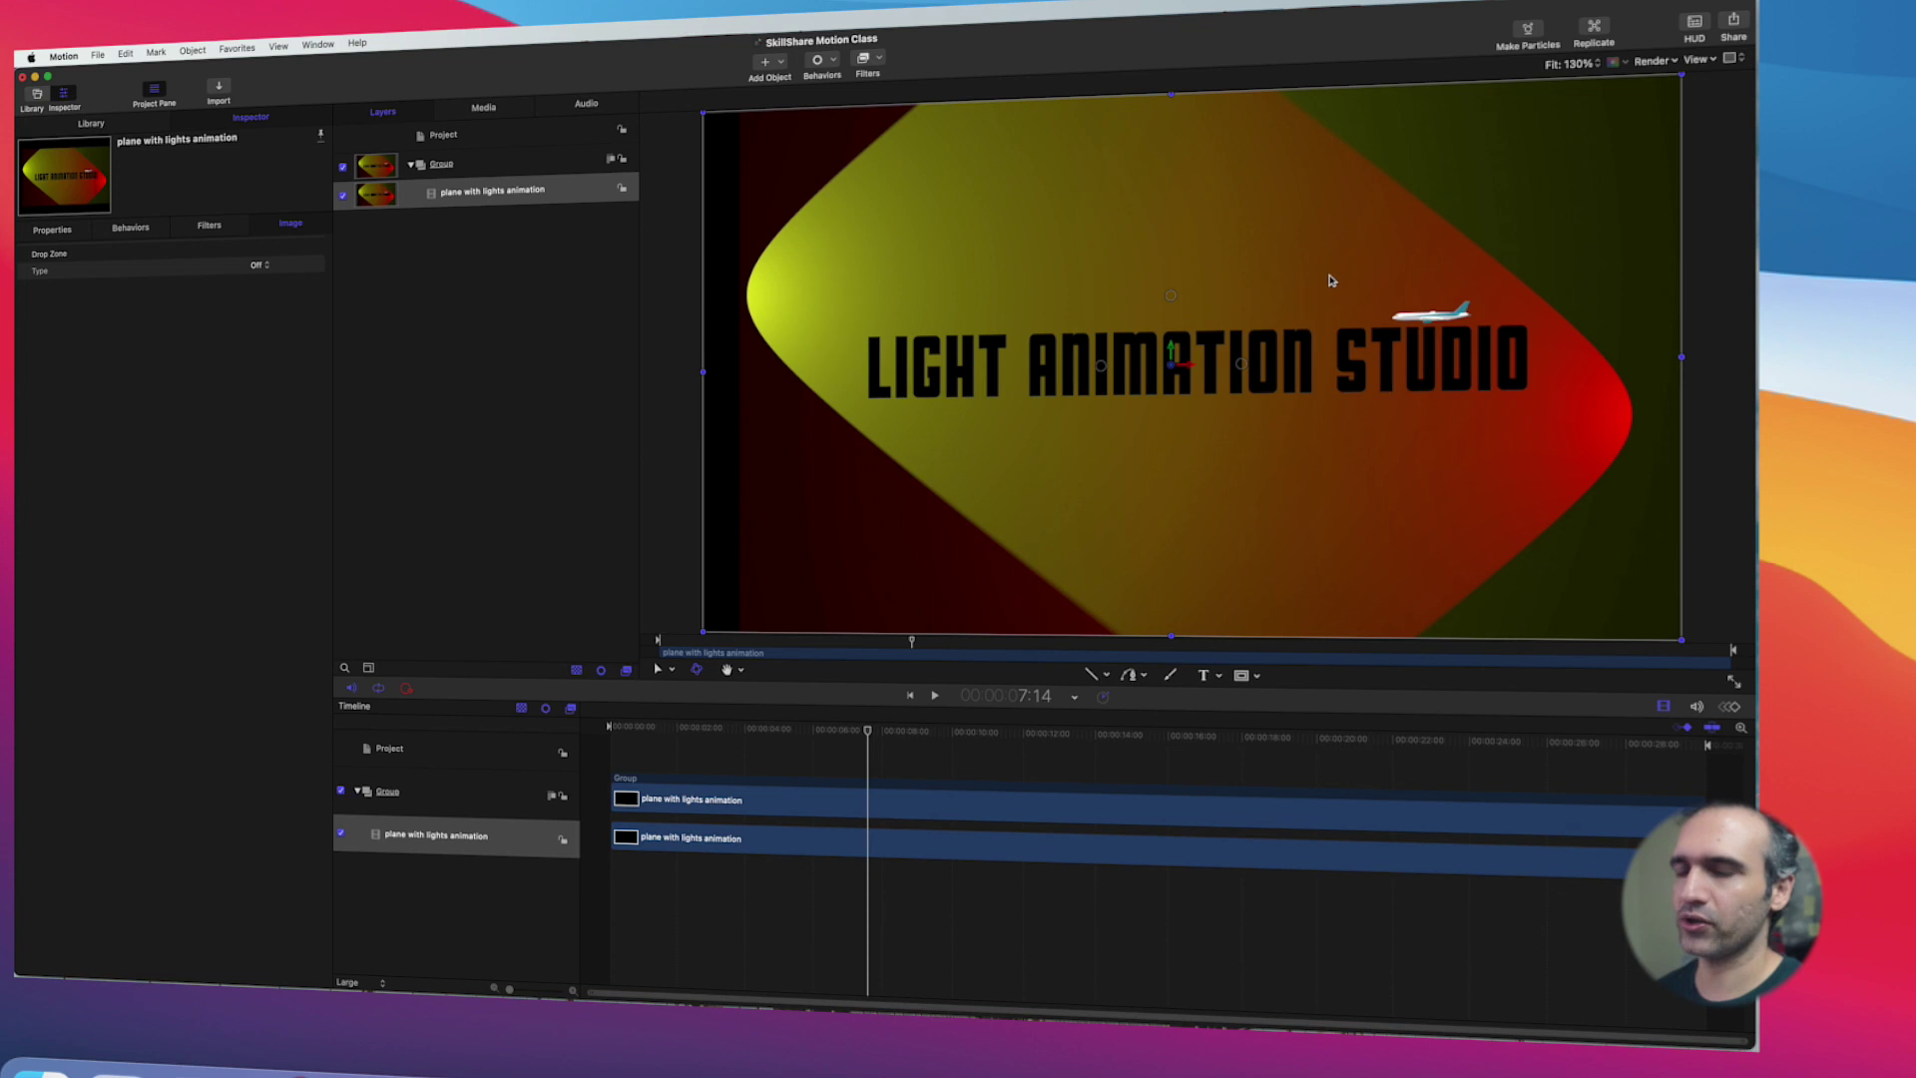
{"action": "left_click_drag", "start_coordinate": [868, 733], "coordinate": [1004, 731]}
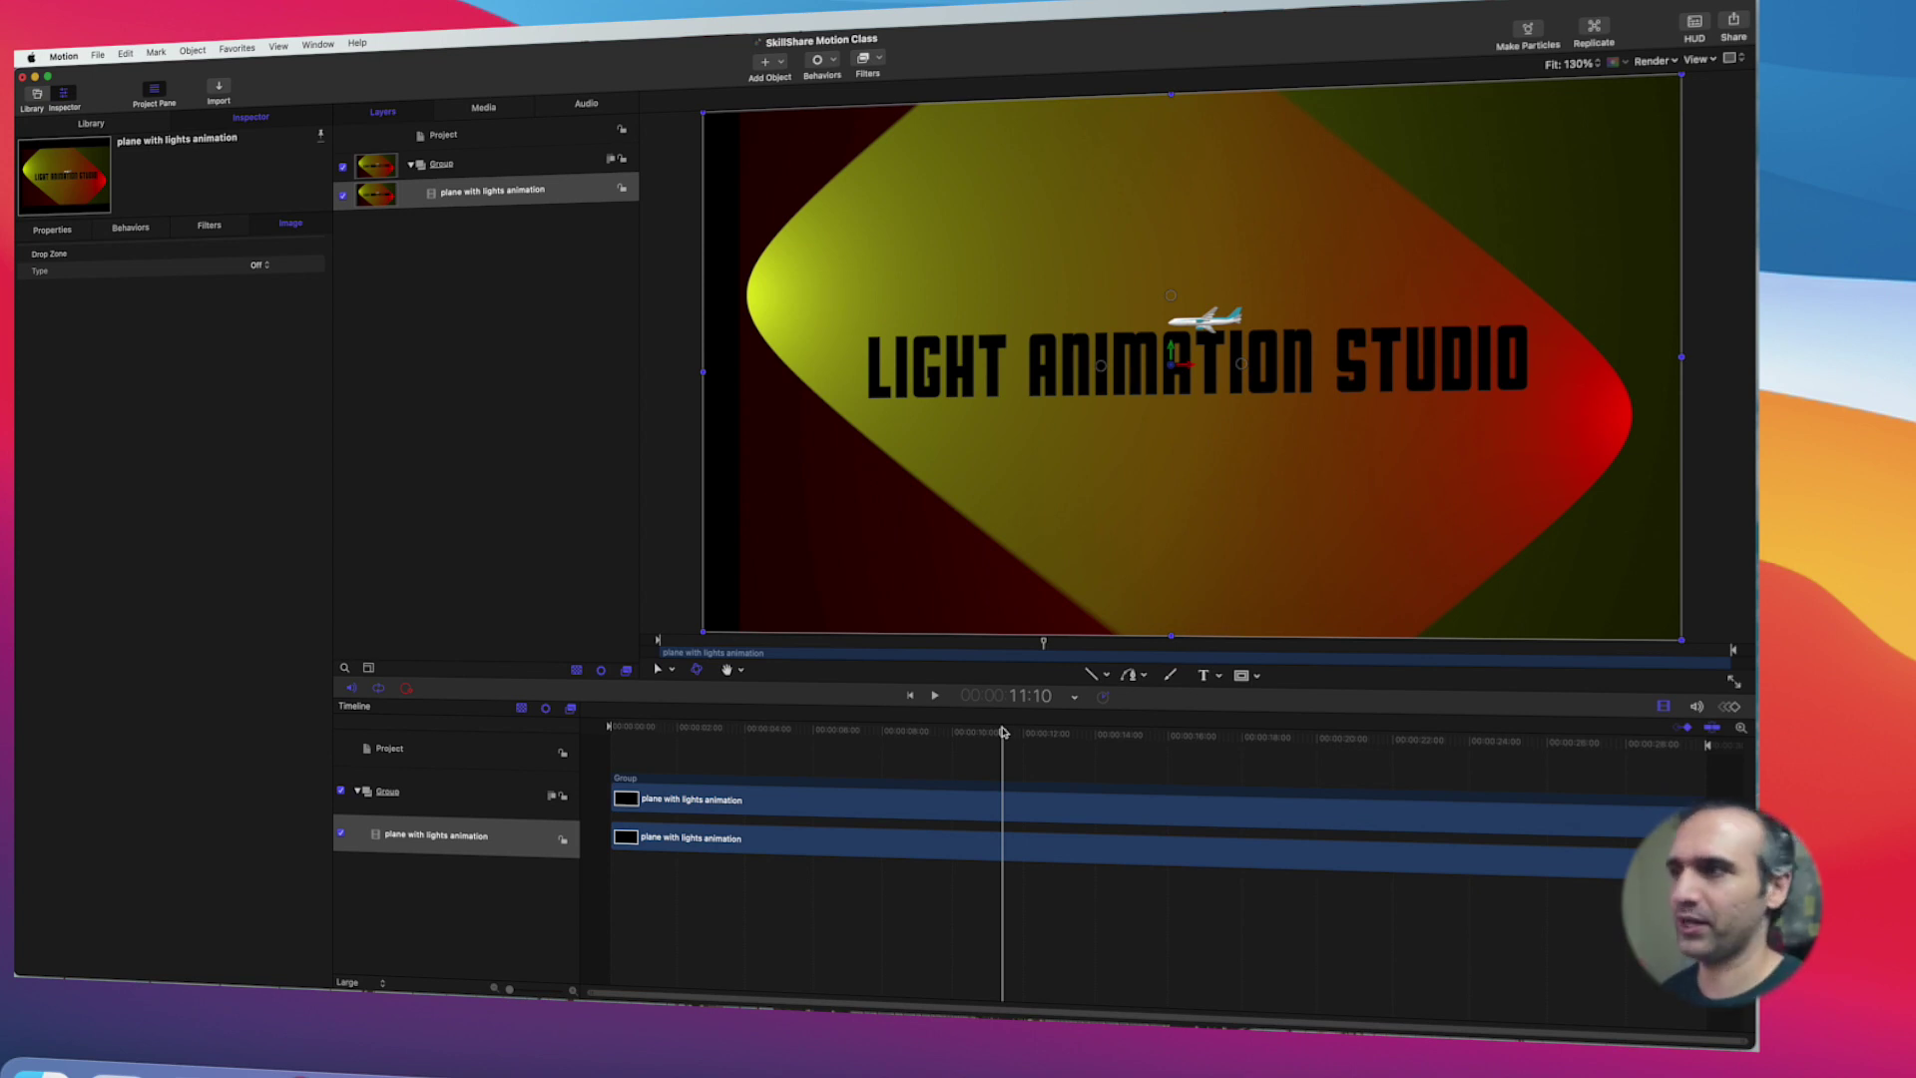
{"action": "left_click_drag", "start_coordinate": [1006, 736], "coordinate": [818, 739]}
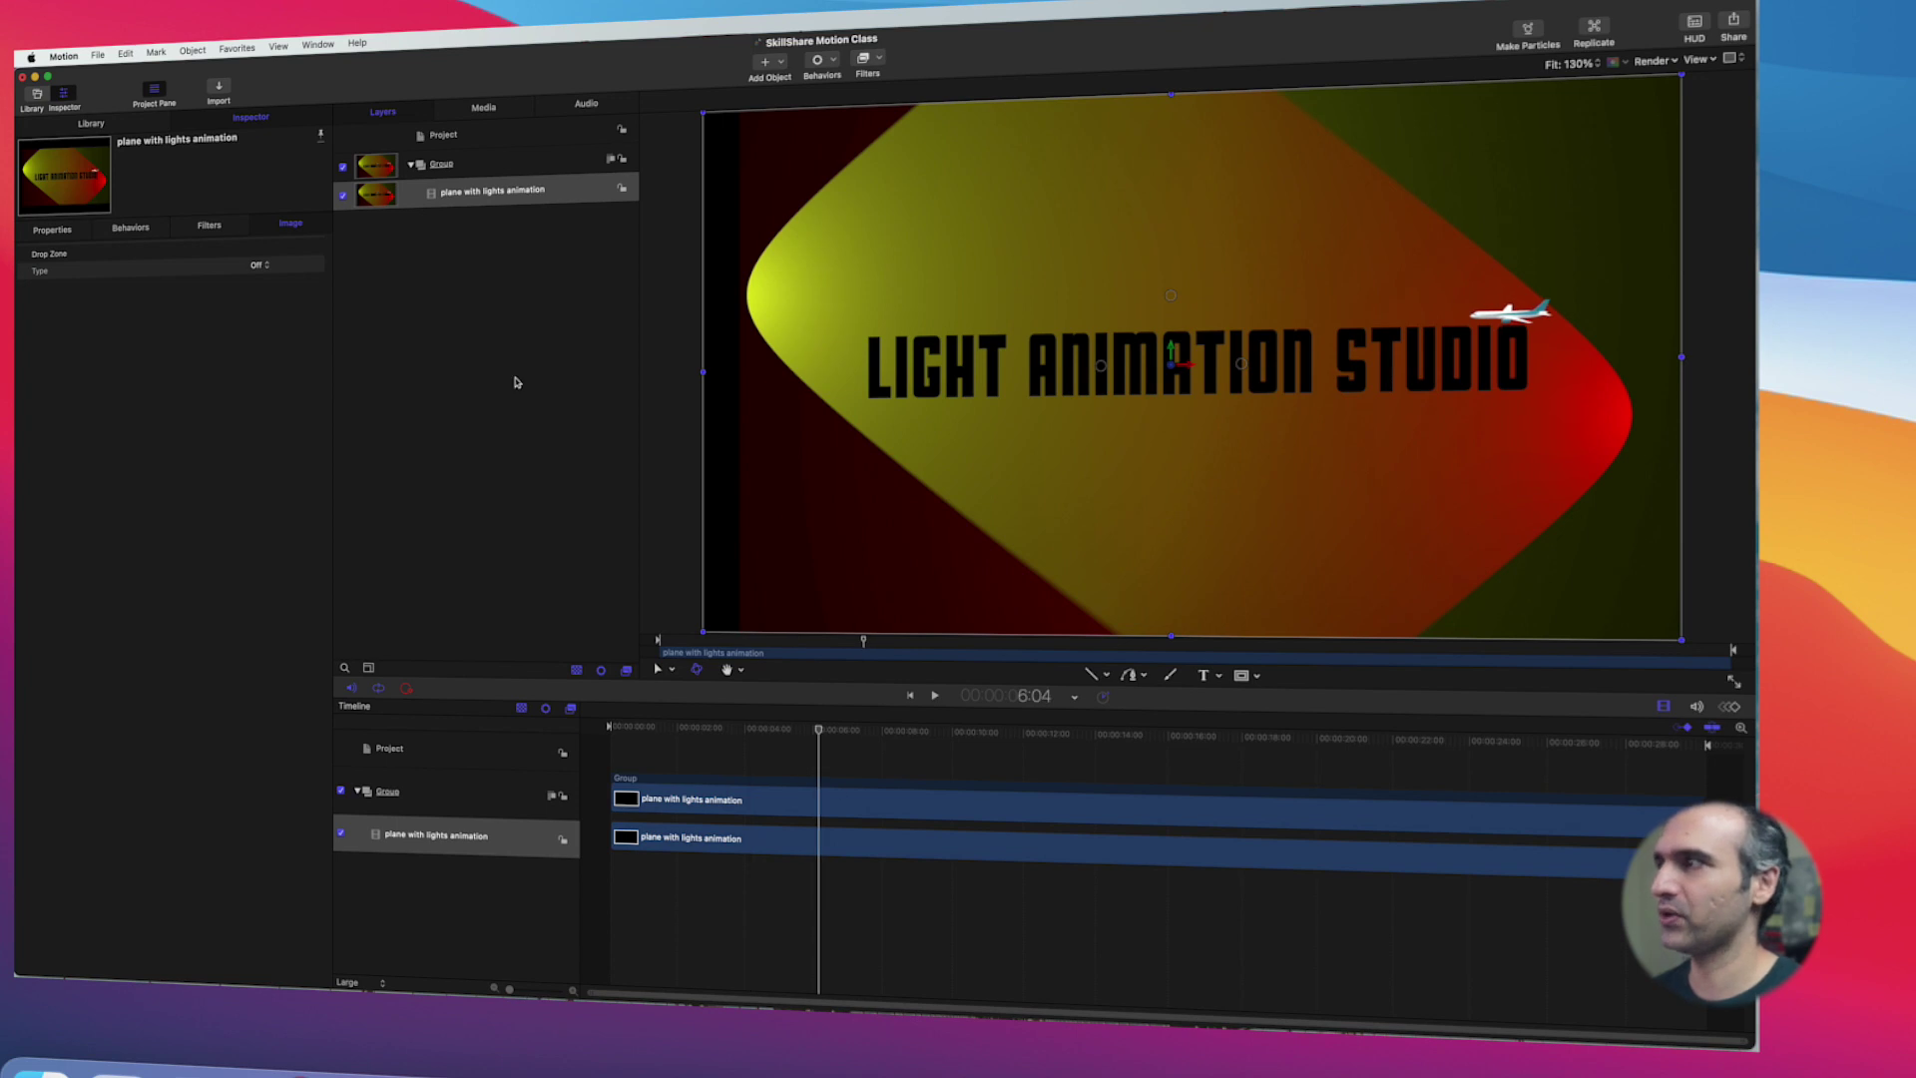
Step: Rename the group containing the plane with lights animation clip as Airplane
{"action": "left_click", "coordinate": [446, 174]}
{"action": "left_click", "coordinate": [469, 162]}
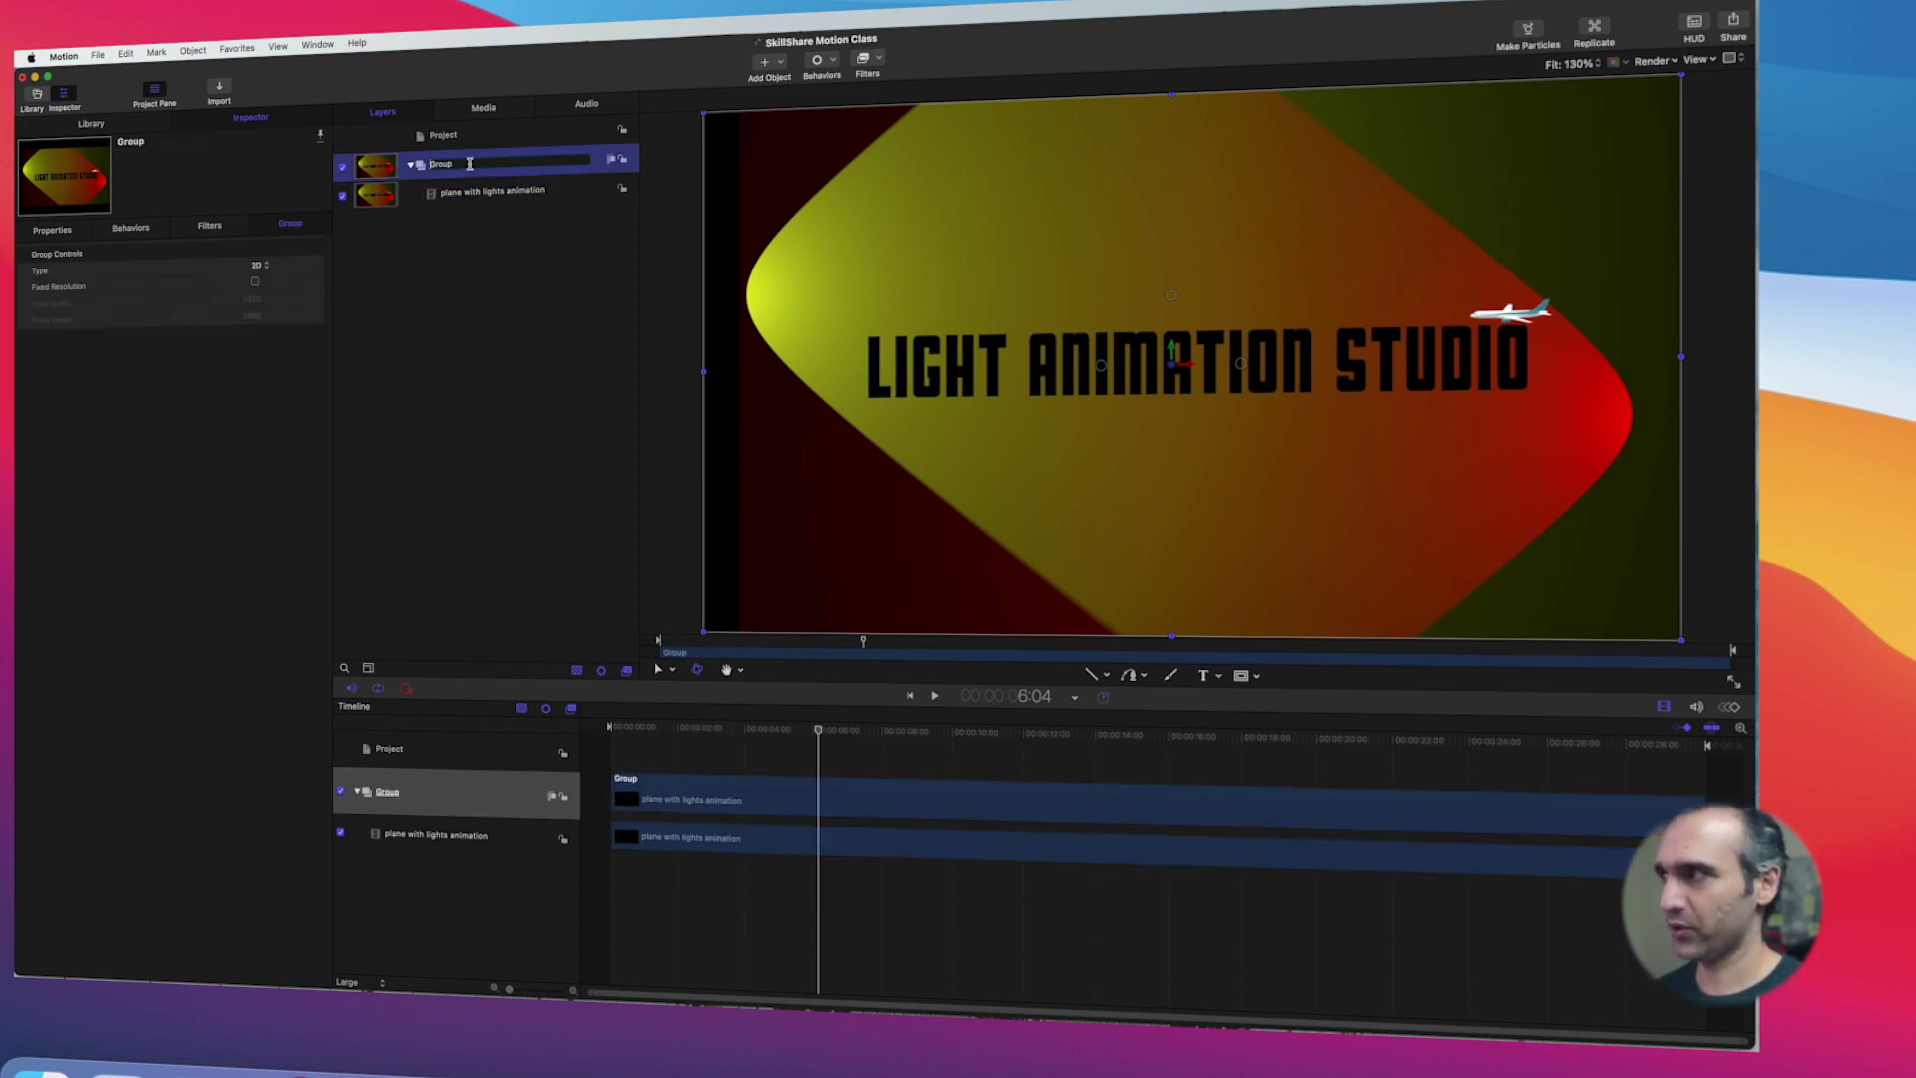
{"action": "type", "text": "Airplane"}
{"action": "key", "text": "Return"}
{"action": "key", "text": "space"}
{"action": "left_click", "coordinate": [473, 262]}
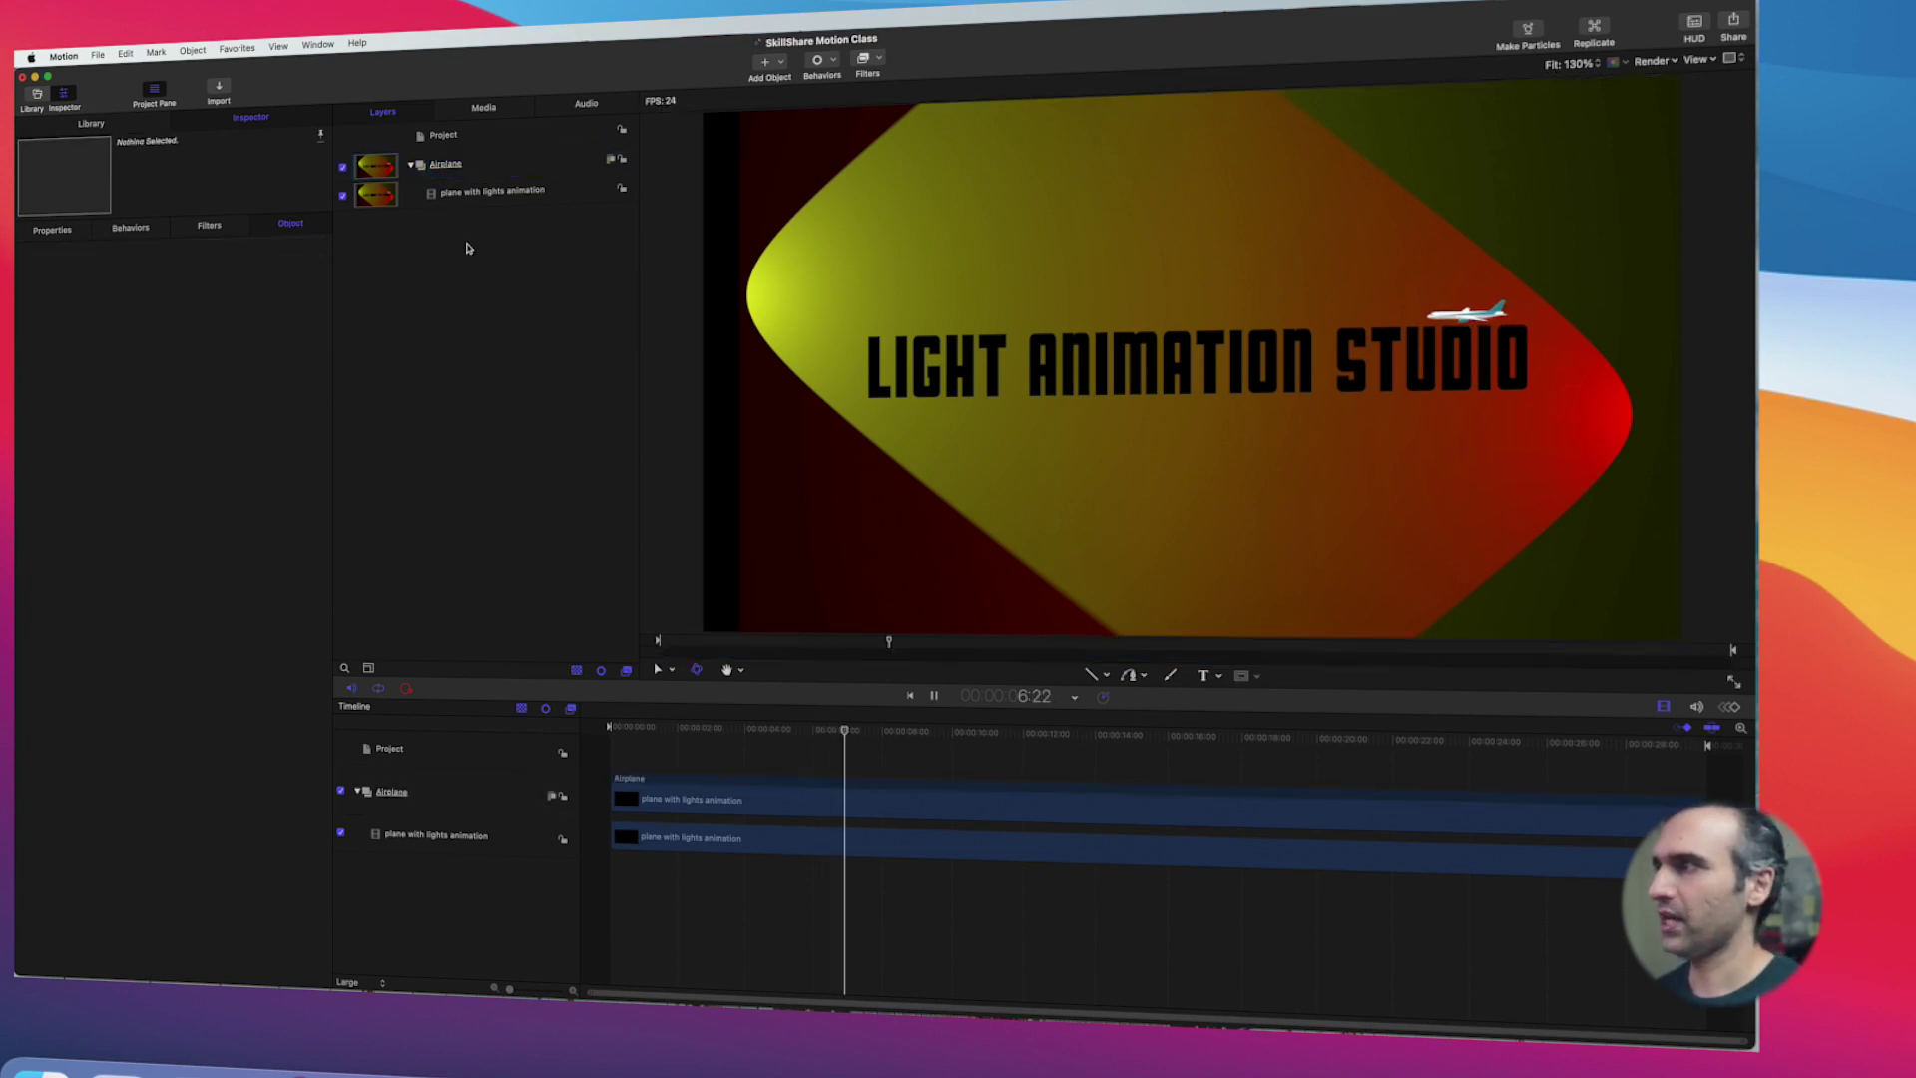
Step: Create a new group above Airplane and name it Elements
{"action": "right_click", "coordinate": [480, 274]}
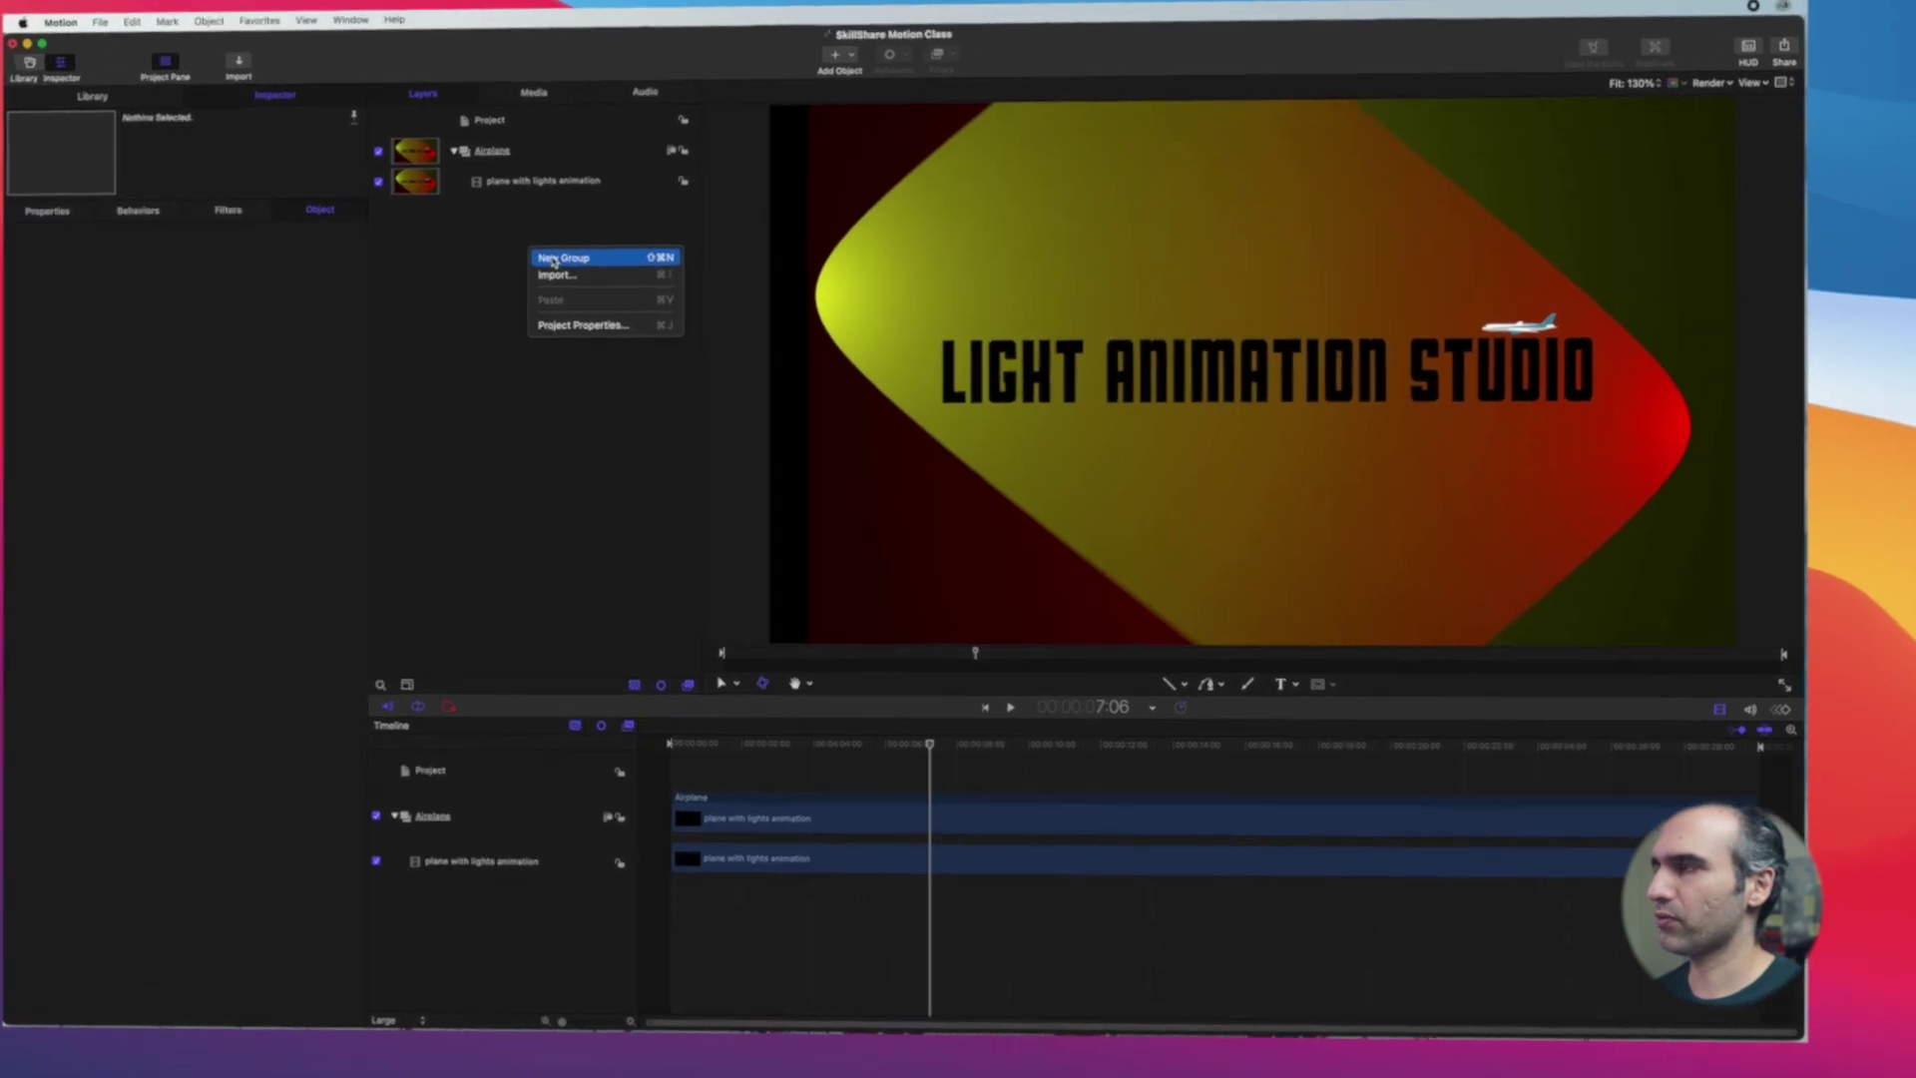
{"action": "left_click", "coordinate": [657, 265]}
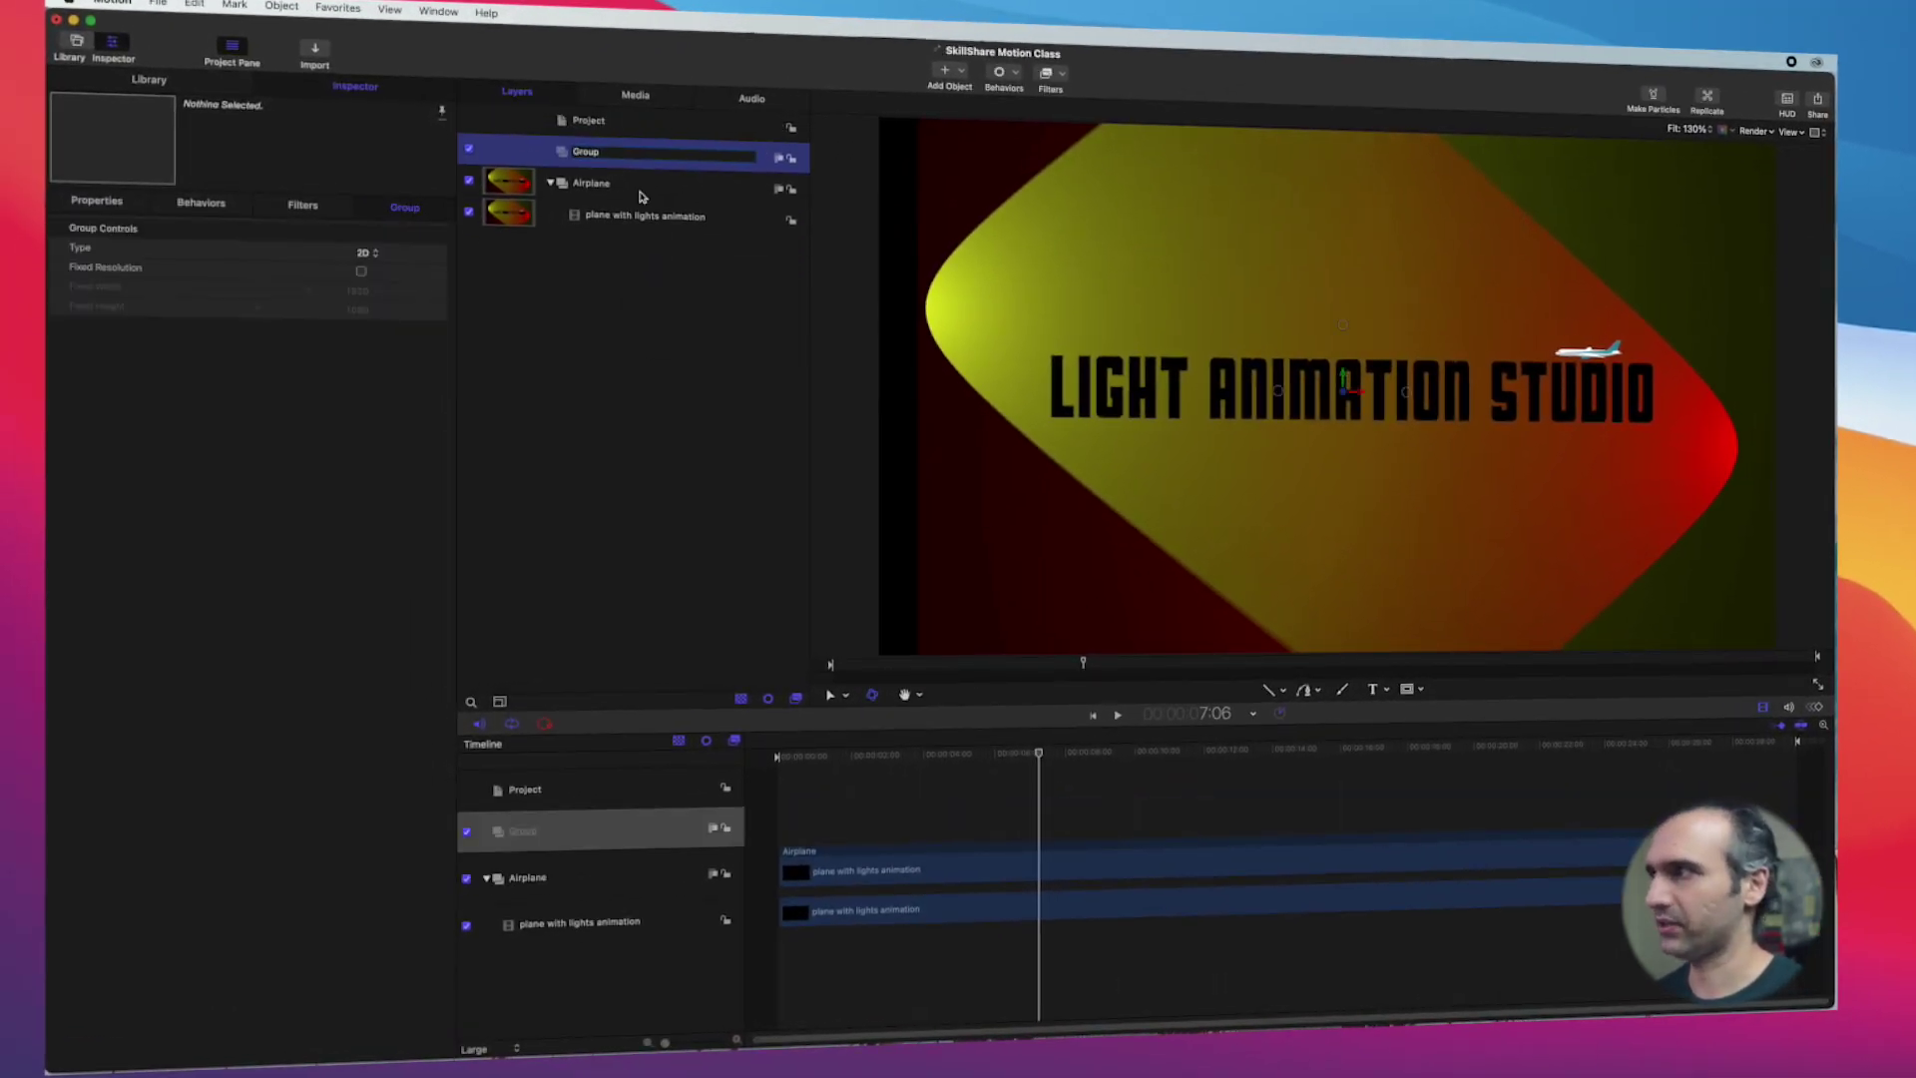
{"action": "double_click", "coordinate": [627, 158]}
{"action": "type", "text": "E"}
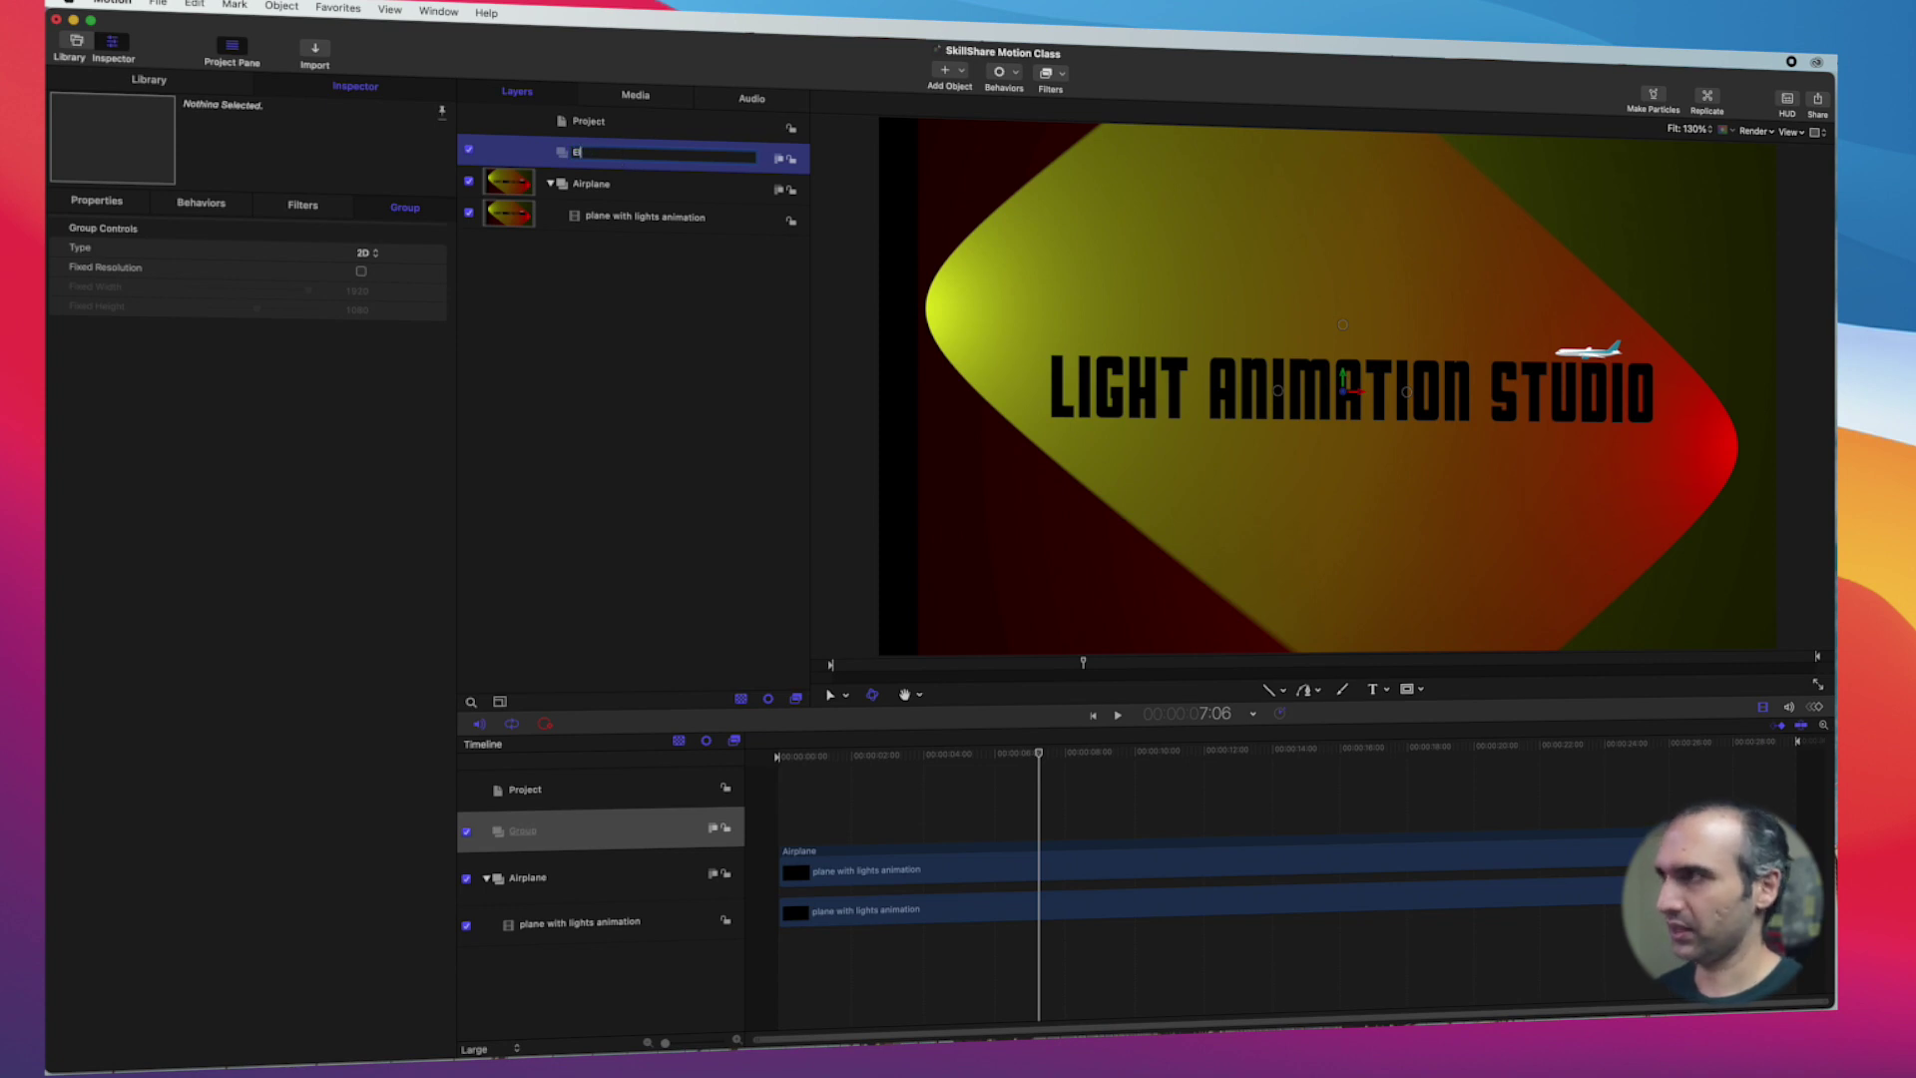
{"action": "type", "text": "lements"}
{"action": "key", "text": "Return"}
{"action": "left_click", "coordinate": [566, 313]}
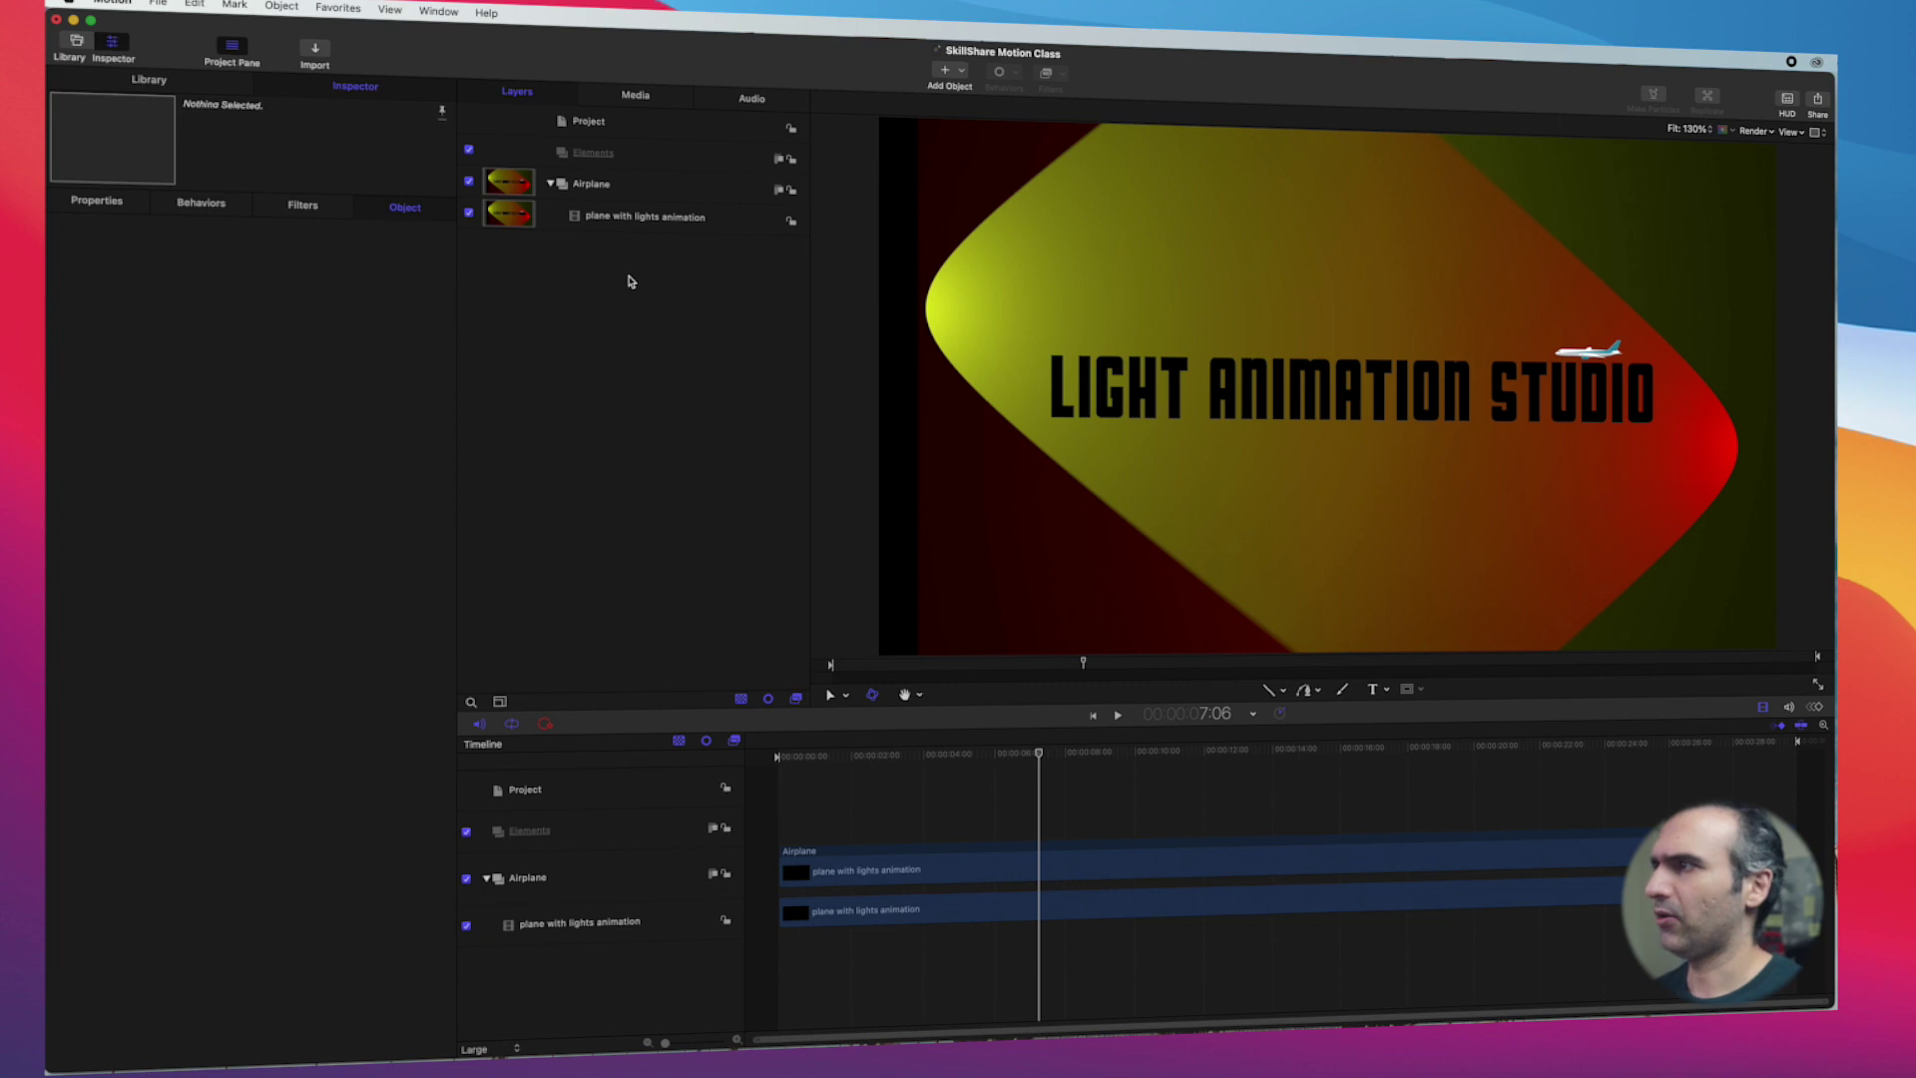
Step: Create another new group above Elements and name it Cameras
{"action": "right_click", "coordinate": [629, 281]}
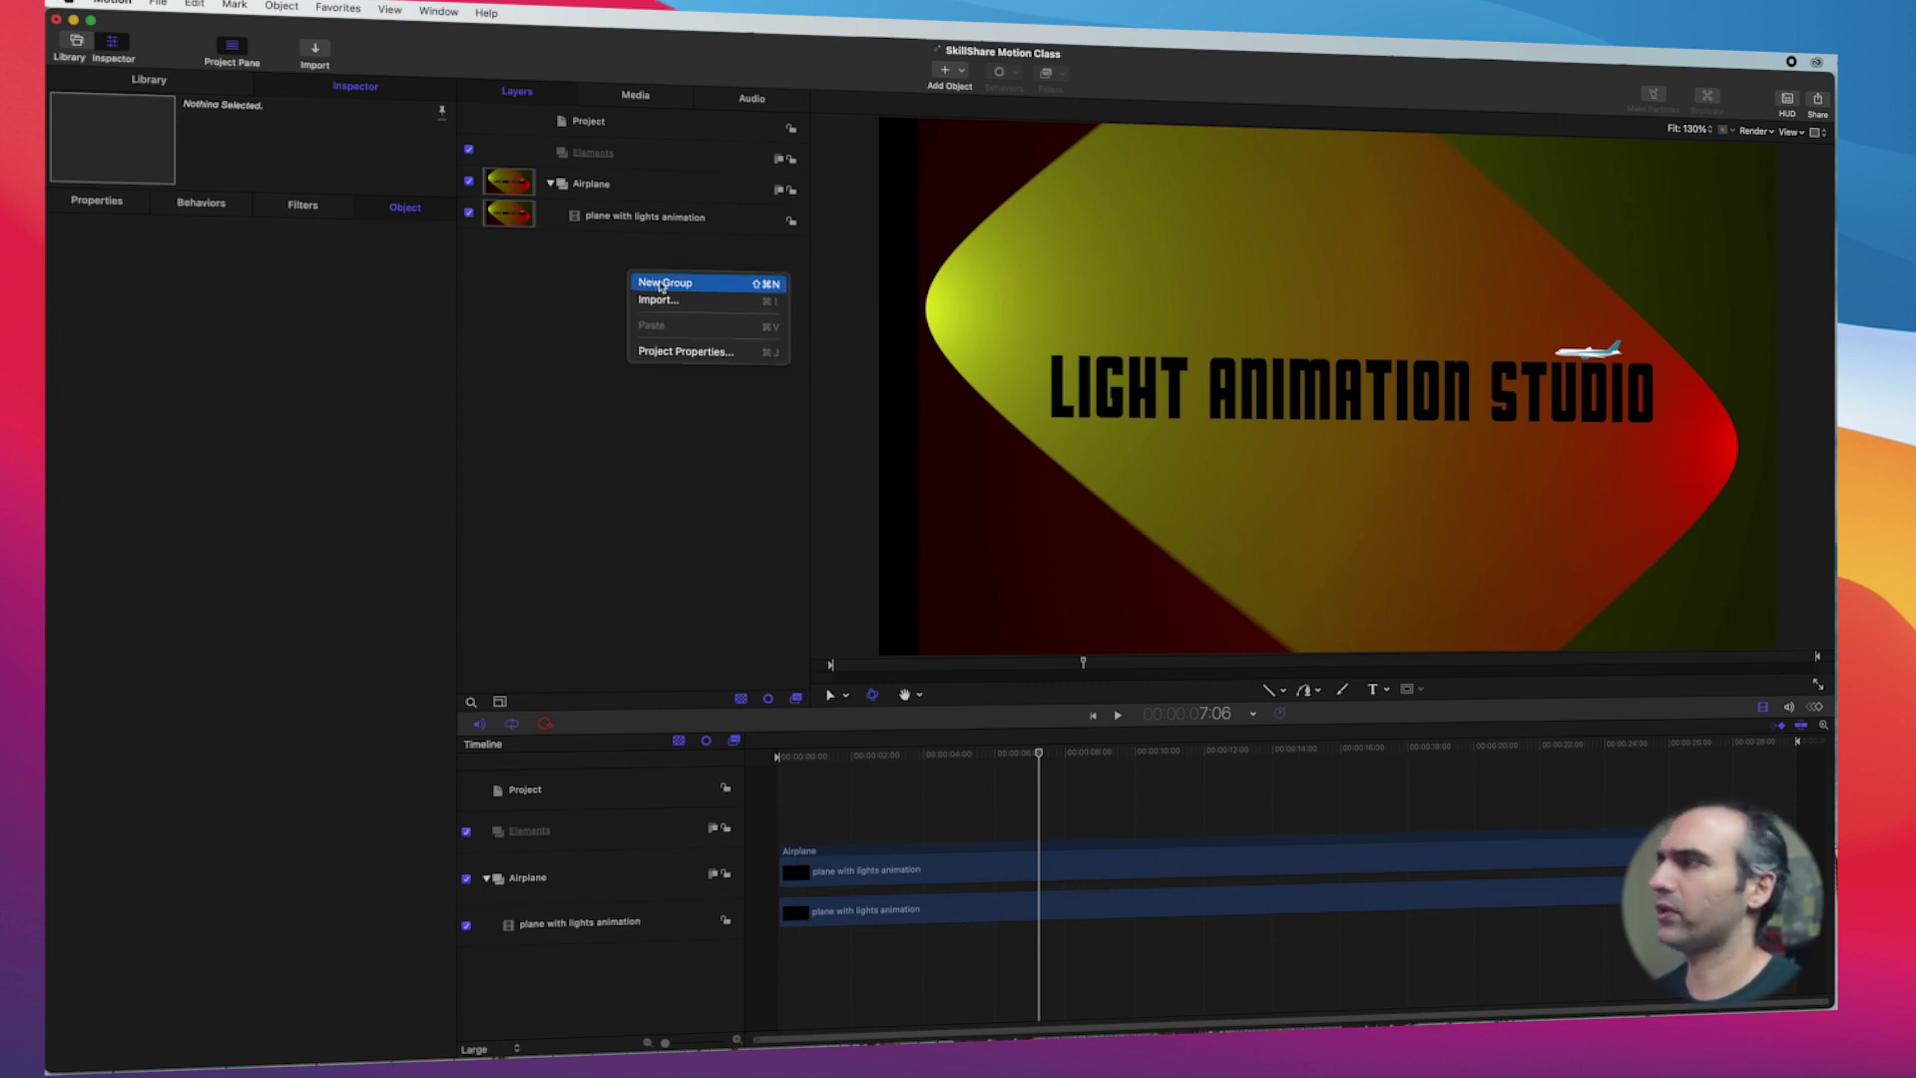
{"action": "left_click", "coordinate": [659, 285]}
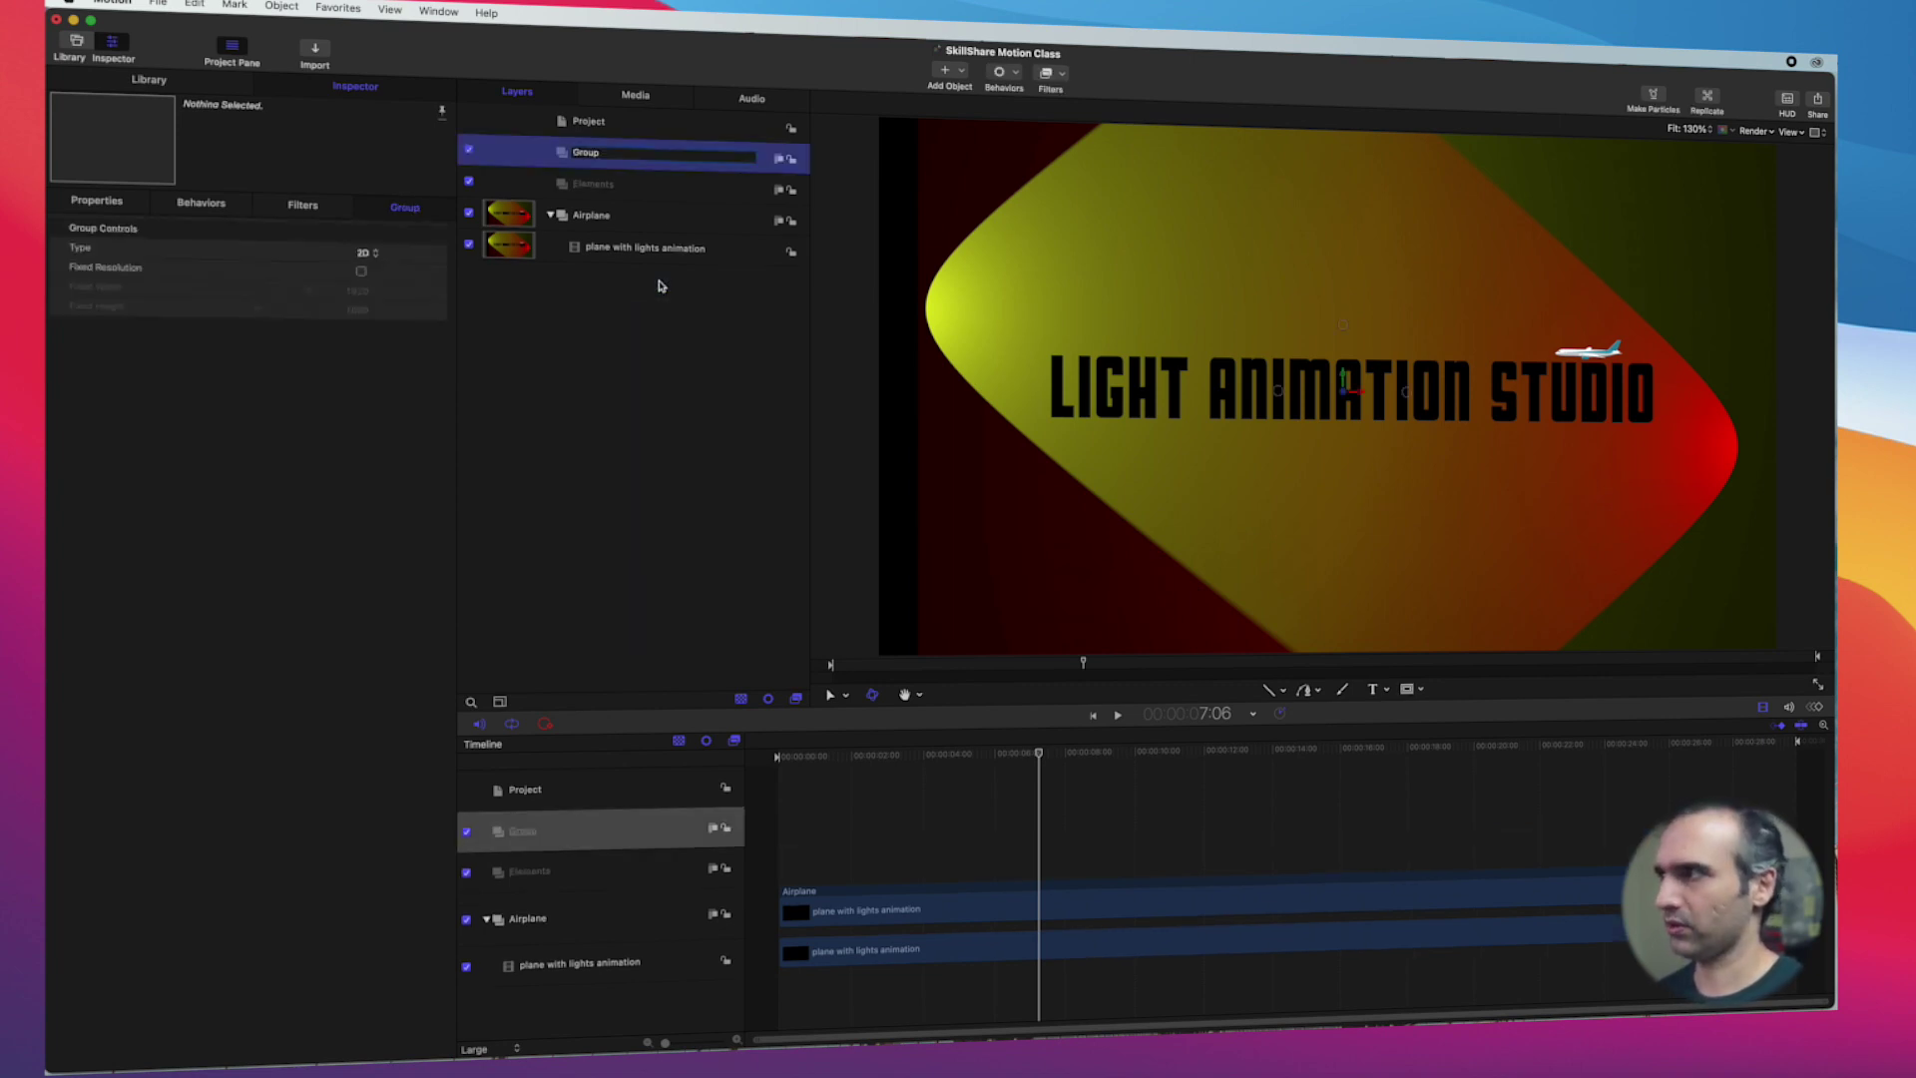
{"action": "type", "text": "dameras"}
{"action": "key", "text": "Return"}
Step: Draw a small rectangle in the Elements group, above the word ANIMATION in the title
{"action": "left_click", "coordinate": [634, 188]}
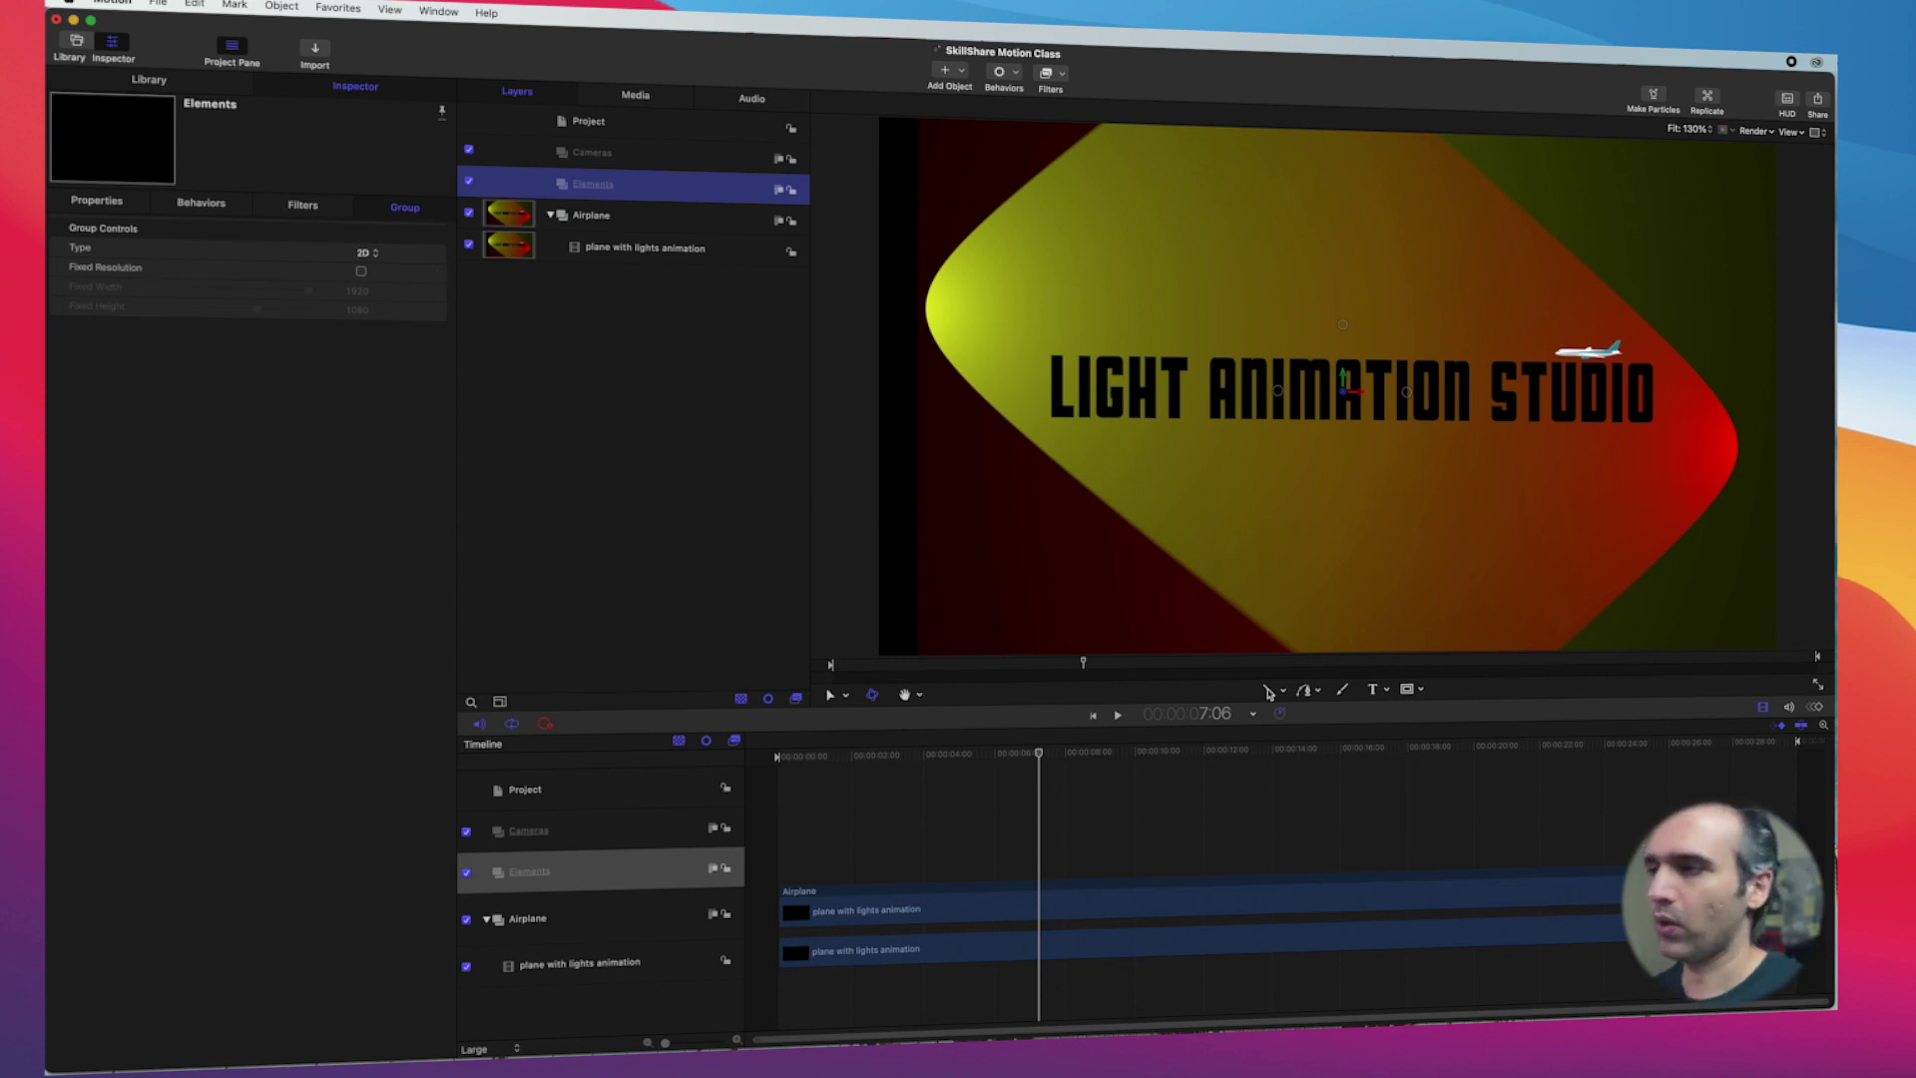
{"action": "left_click", "coordinate": [1281, 695]}
{"action": "left_click", "coordinate": [1297, 712]}
{"action": "left_click_drag", "start_coordinate": [1334, 252], "coordinate": [1416, 294]}
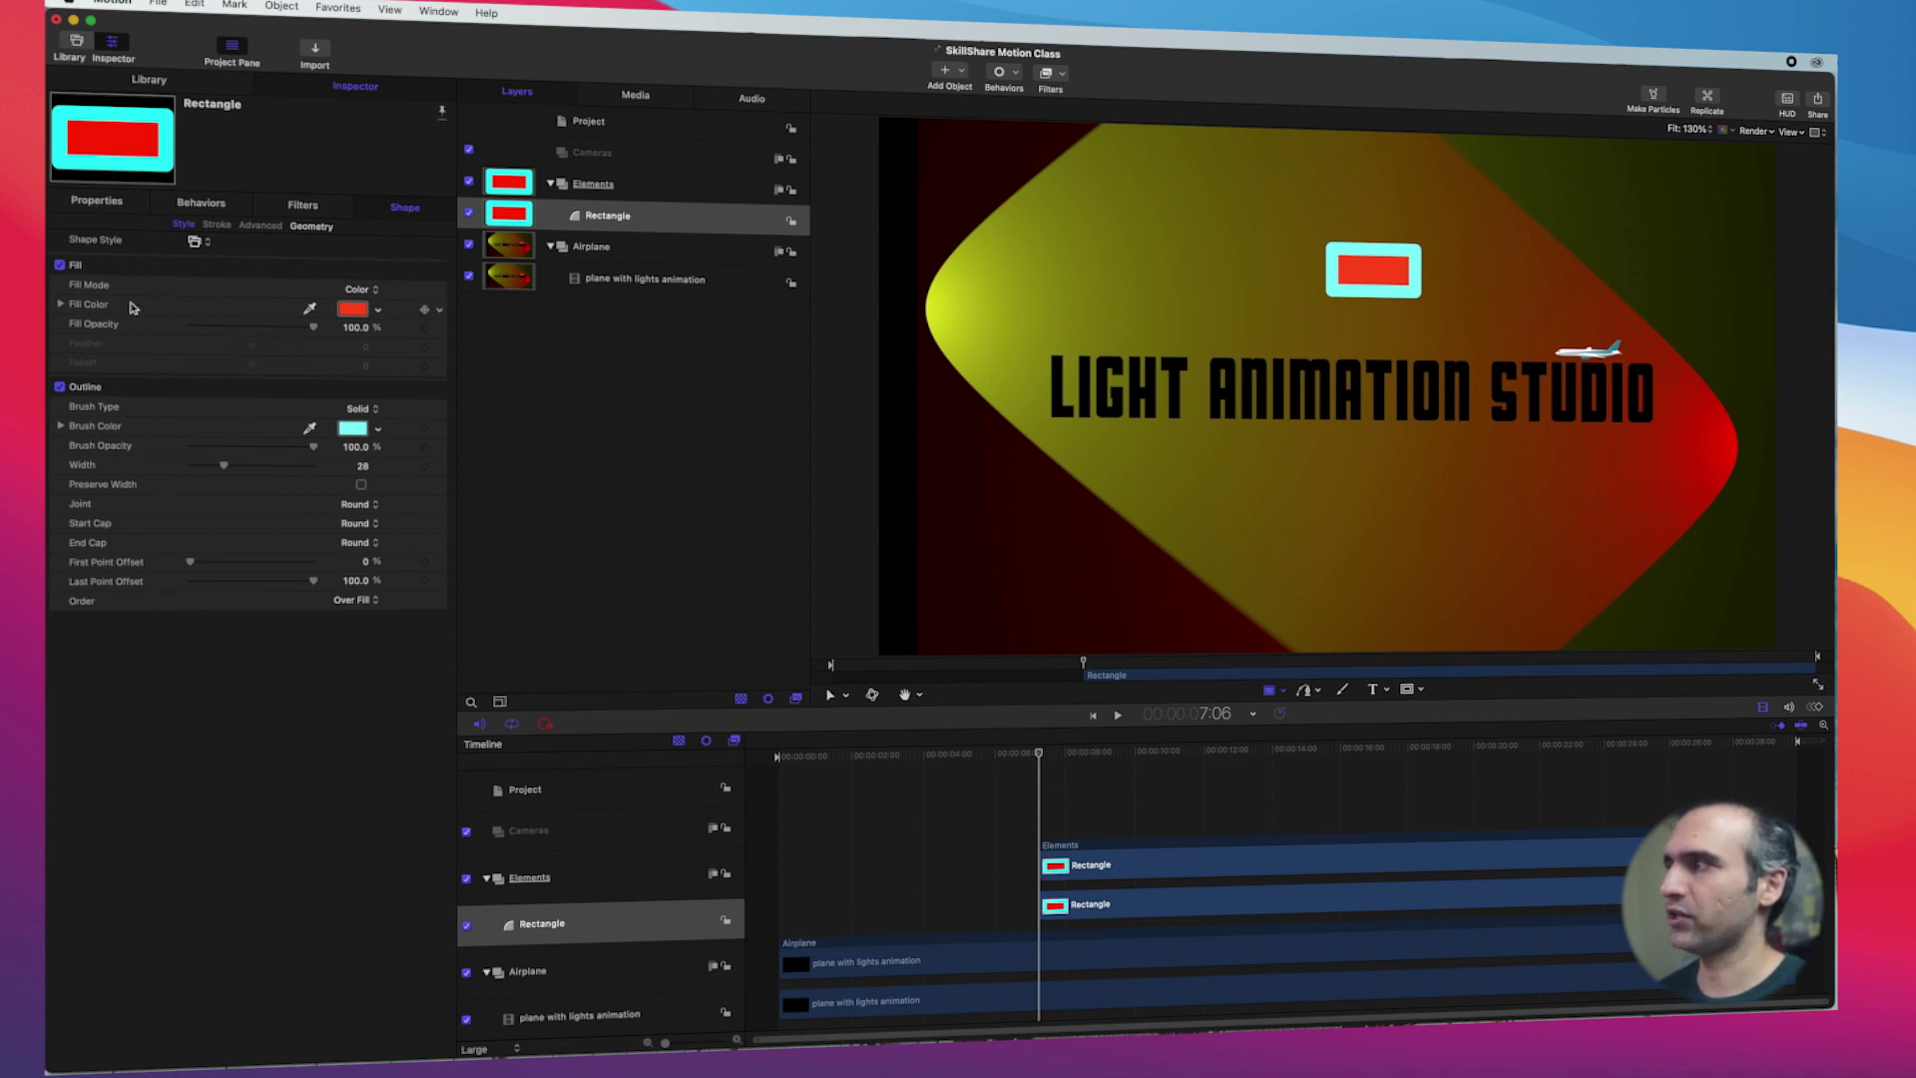
Step: Remove the rectangle's outline, make its fill bright yellow, and save that yellow as a color swatch
{"action": "left_click", "coordinate": [59, 388]}
{"action": "left_click", "coordinate": [351, 309]}
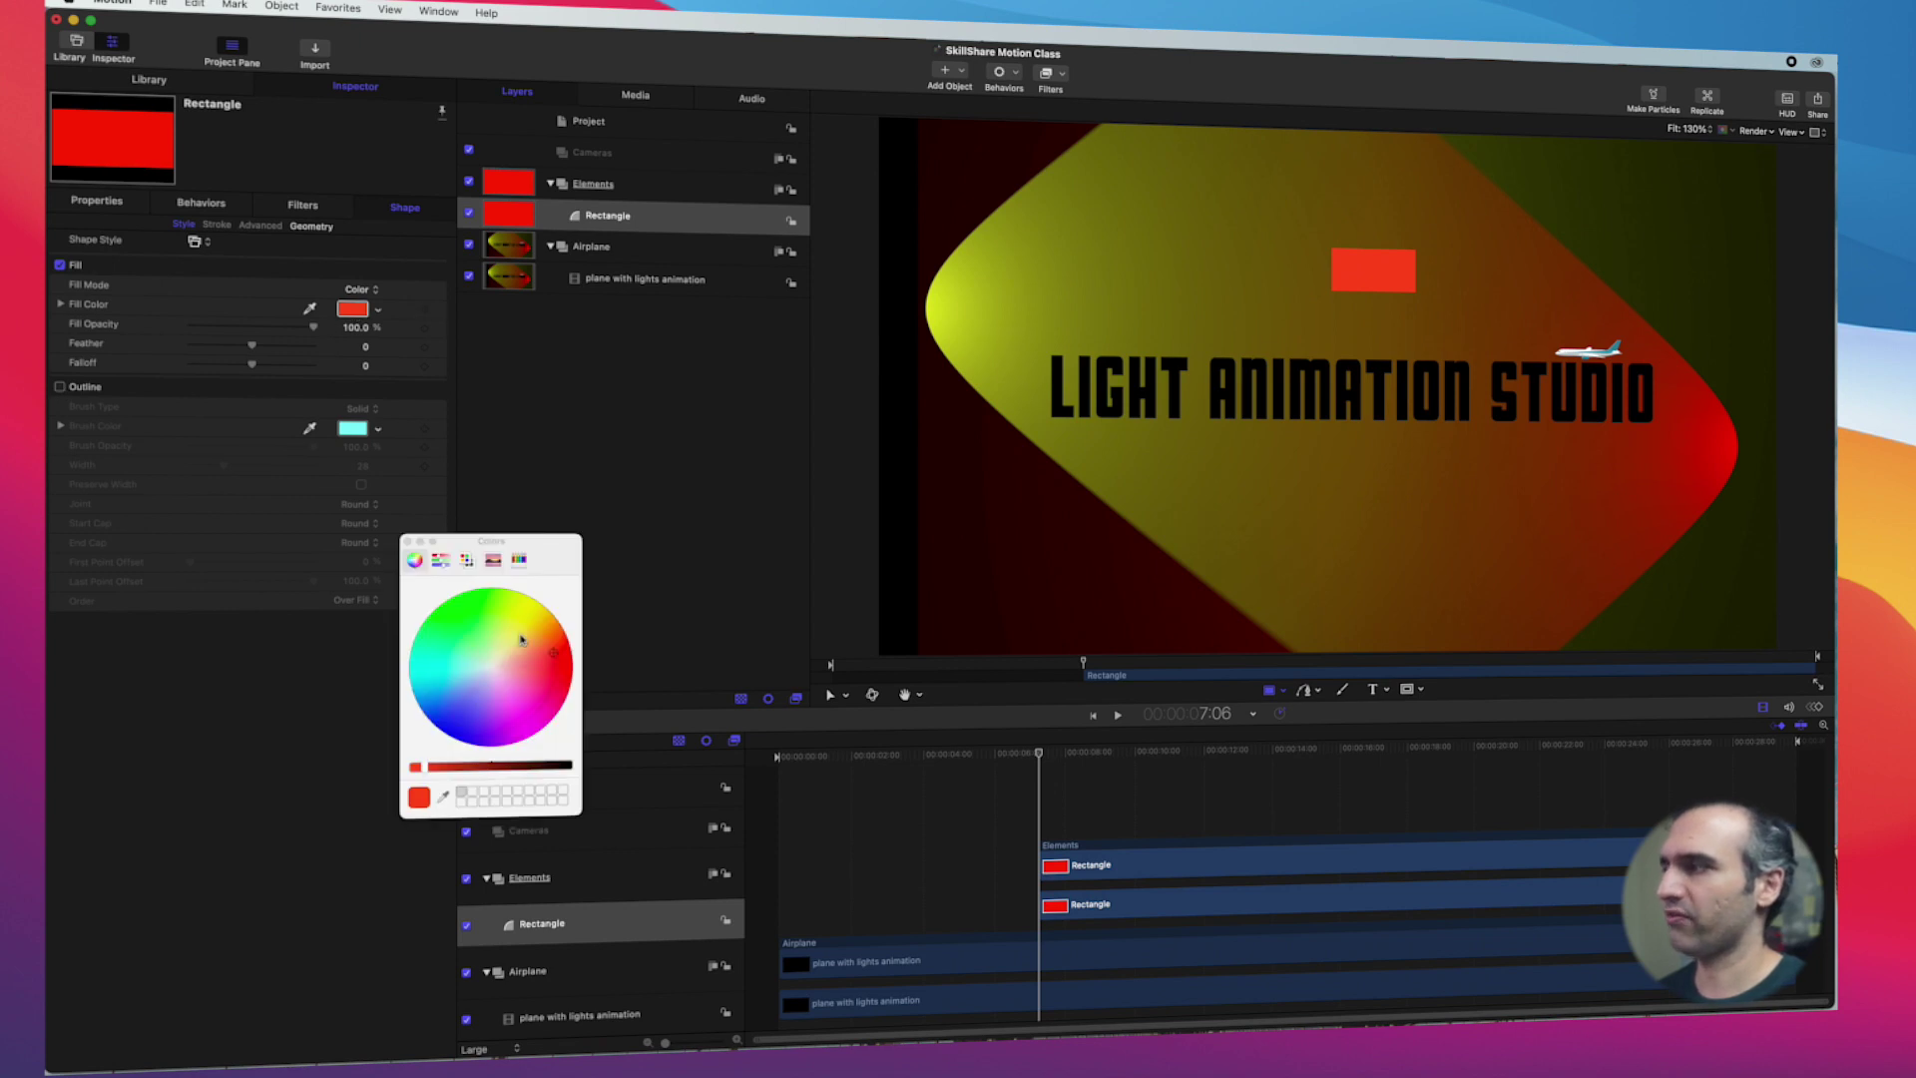
{"action": "left_click_drag", "start_coordinate": [521, 640], "coordinate": [520, 624]}
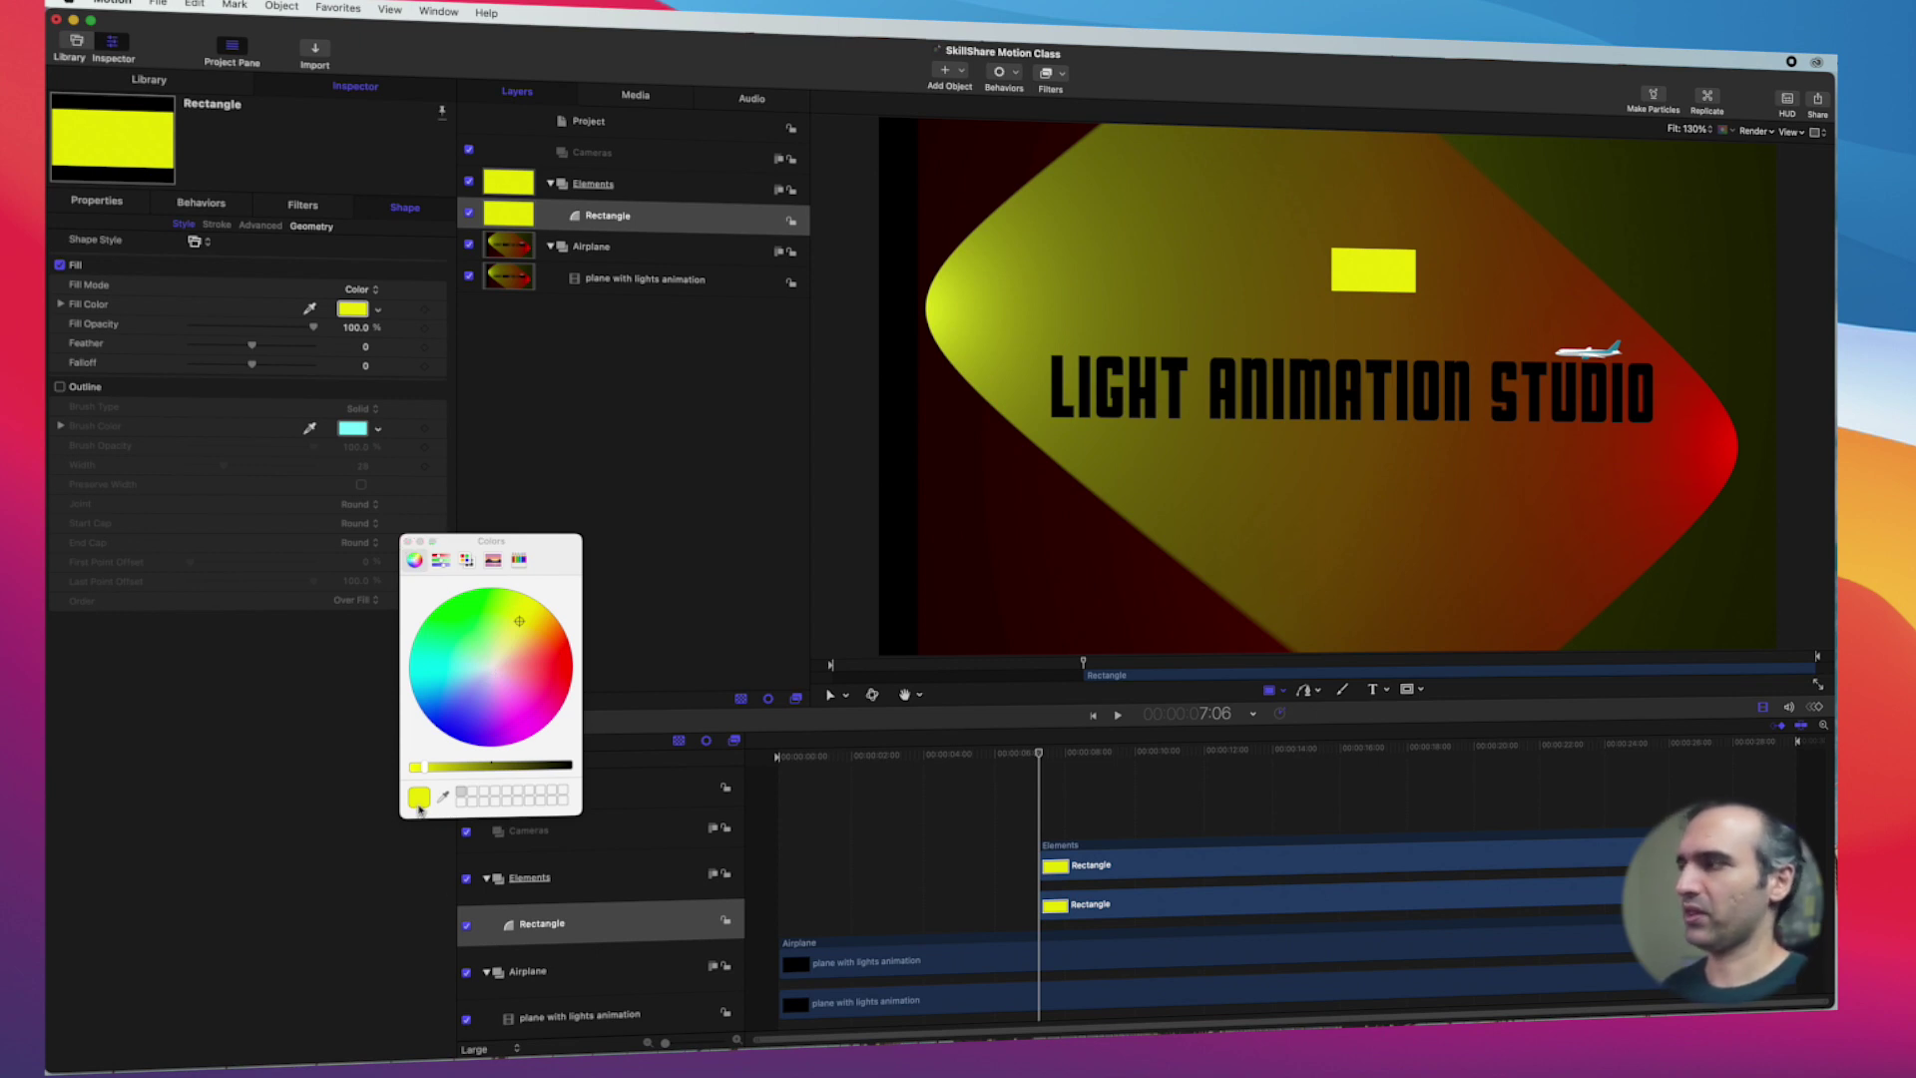
{"action": "left_click_drag", "start_coordinate": [421, 806], "coordinate": [476, 799]}
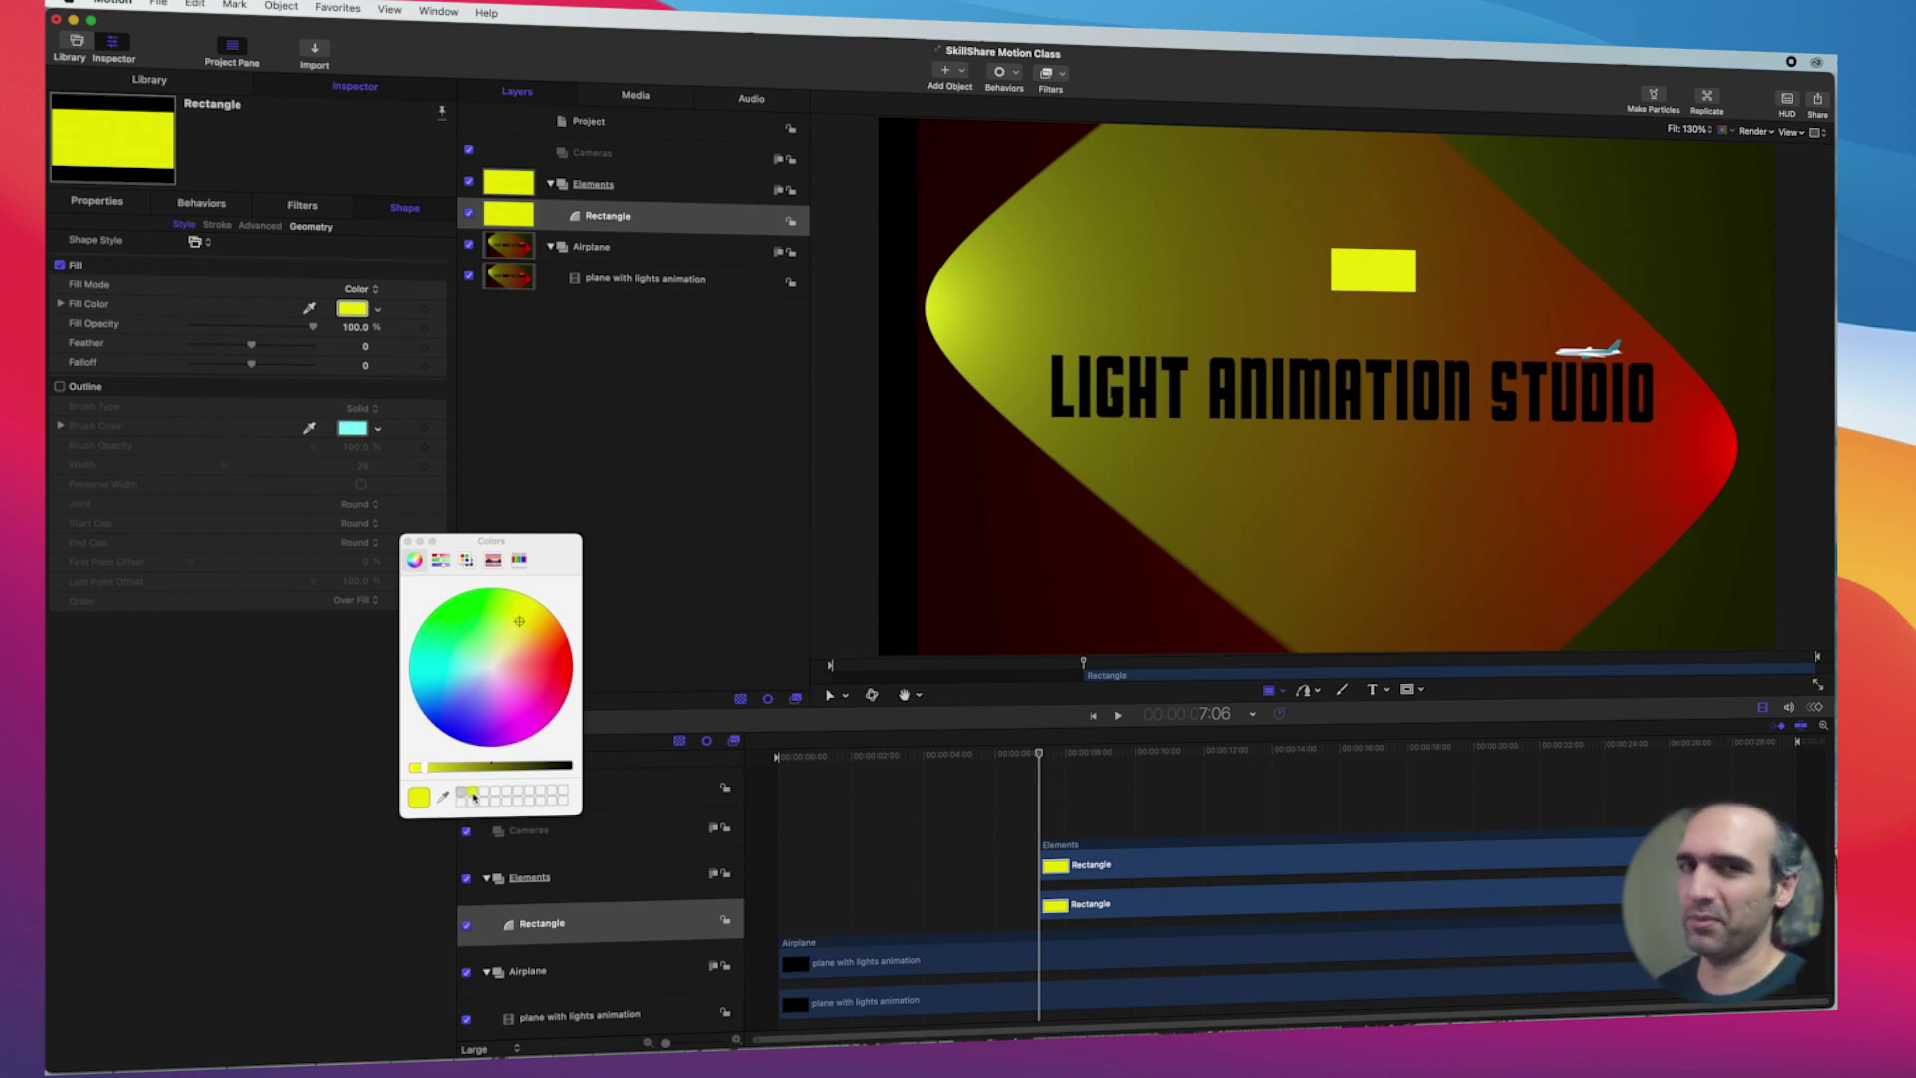
{"action": "left_click", "coordinate": [407, 545]}
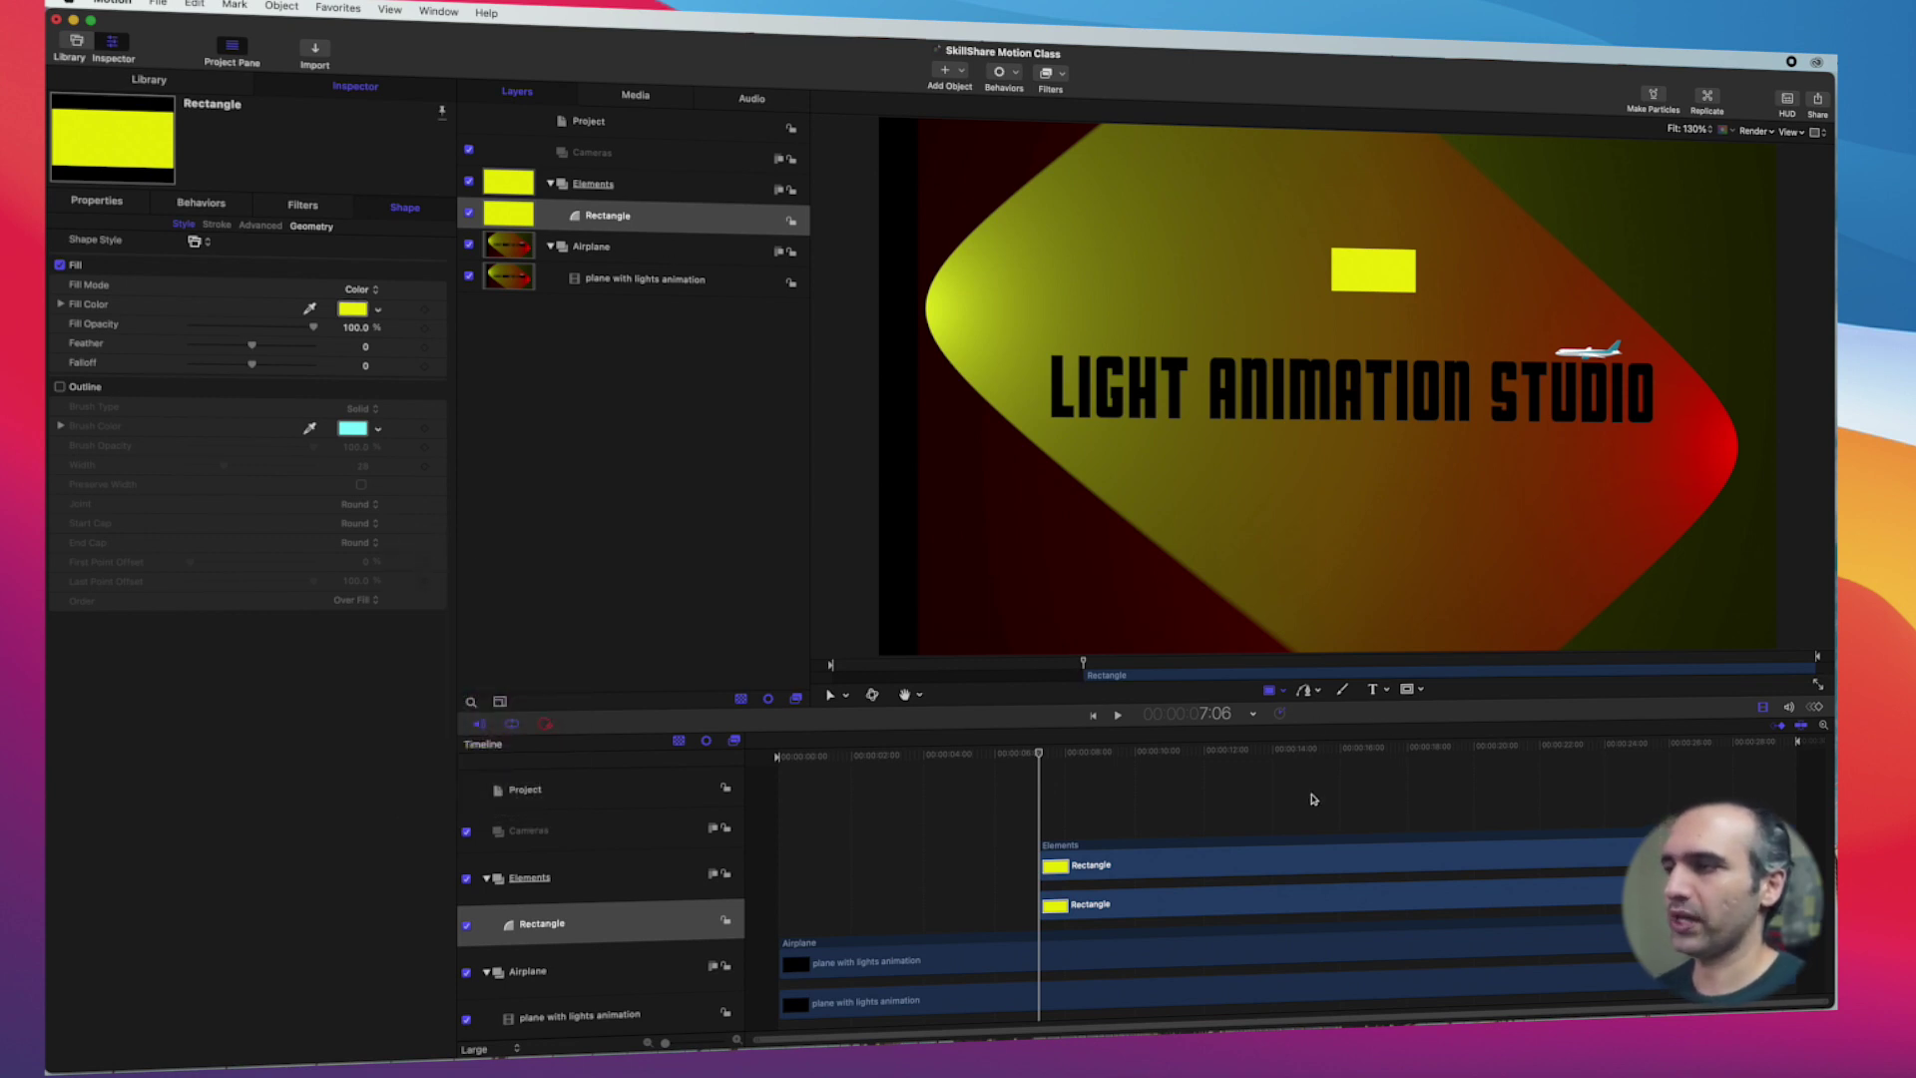
Step: Add the text Hello at size 72 and center it on the yellow rectangle
{"action": "left_click", "coordinate": [1368, 698]}
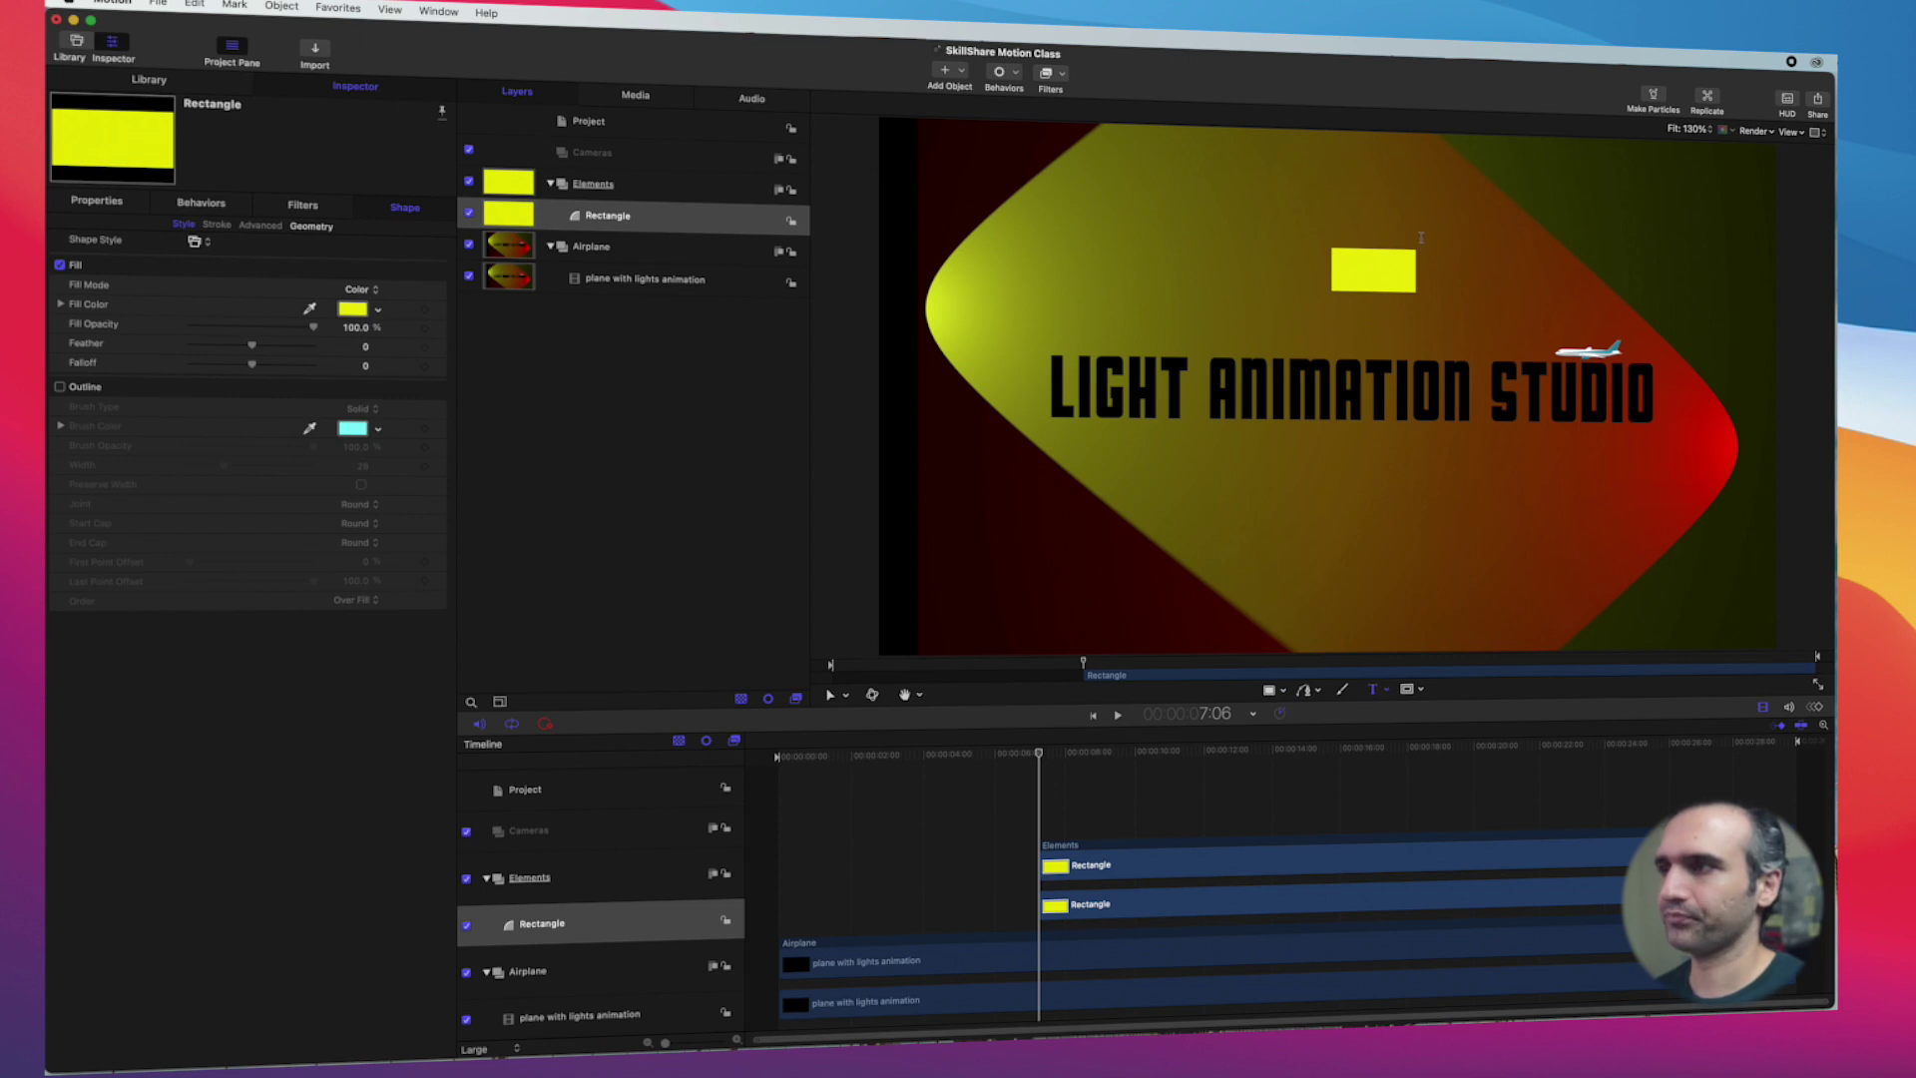
{"action": "left_click", "coordinate": [1369, 291]}
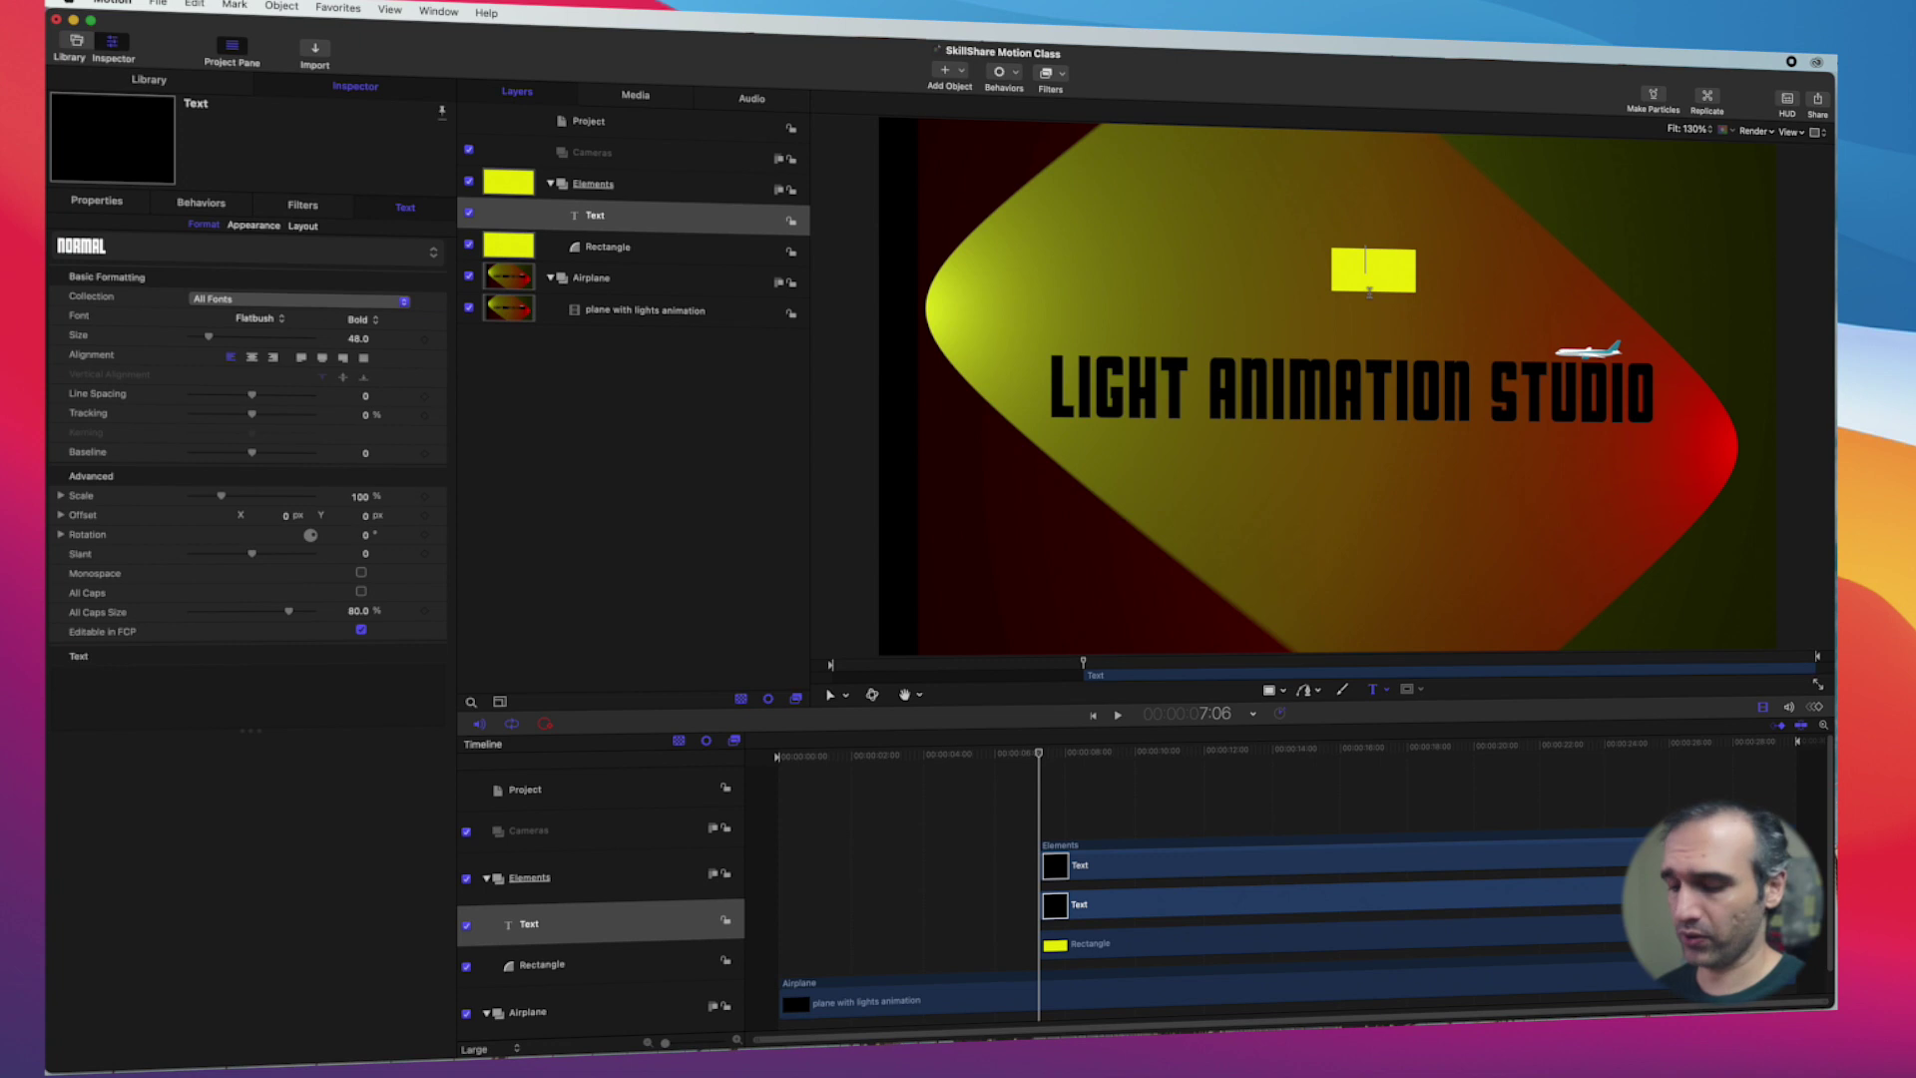
{"action": "type", "text": "Hello"}
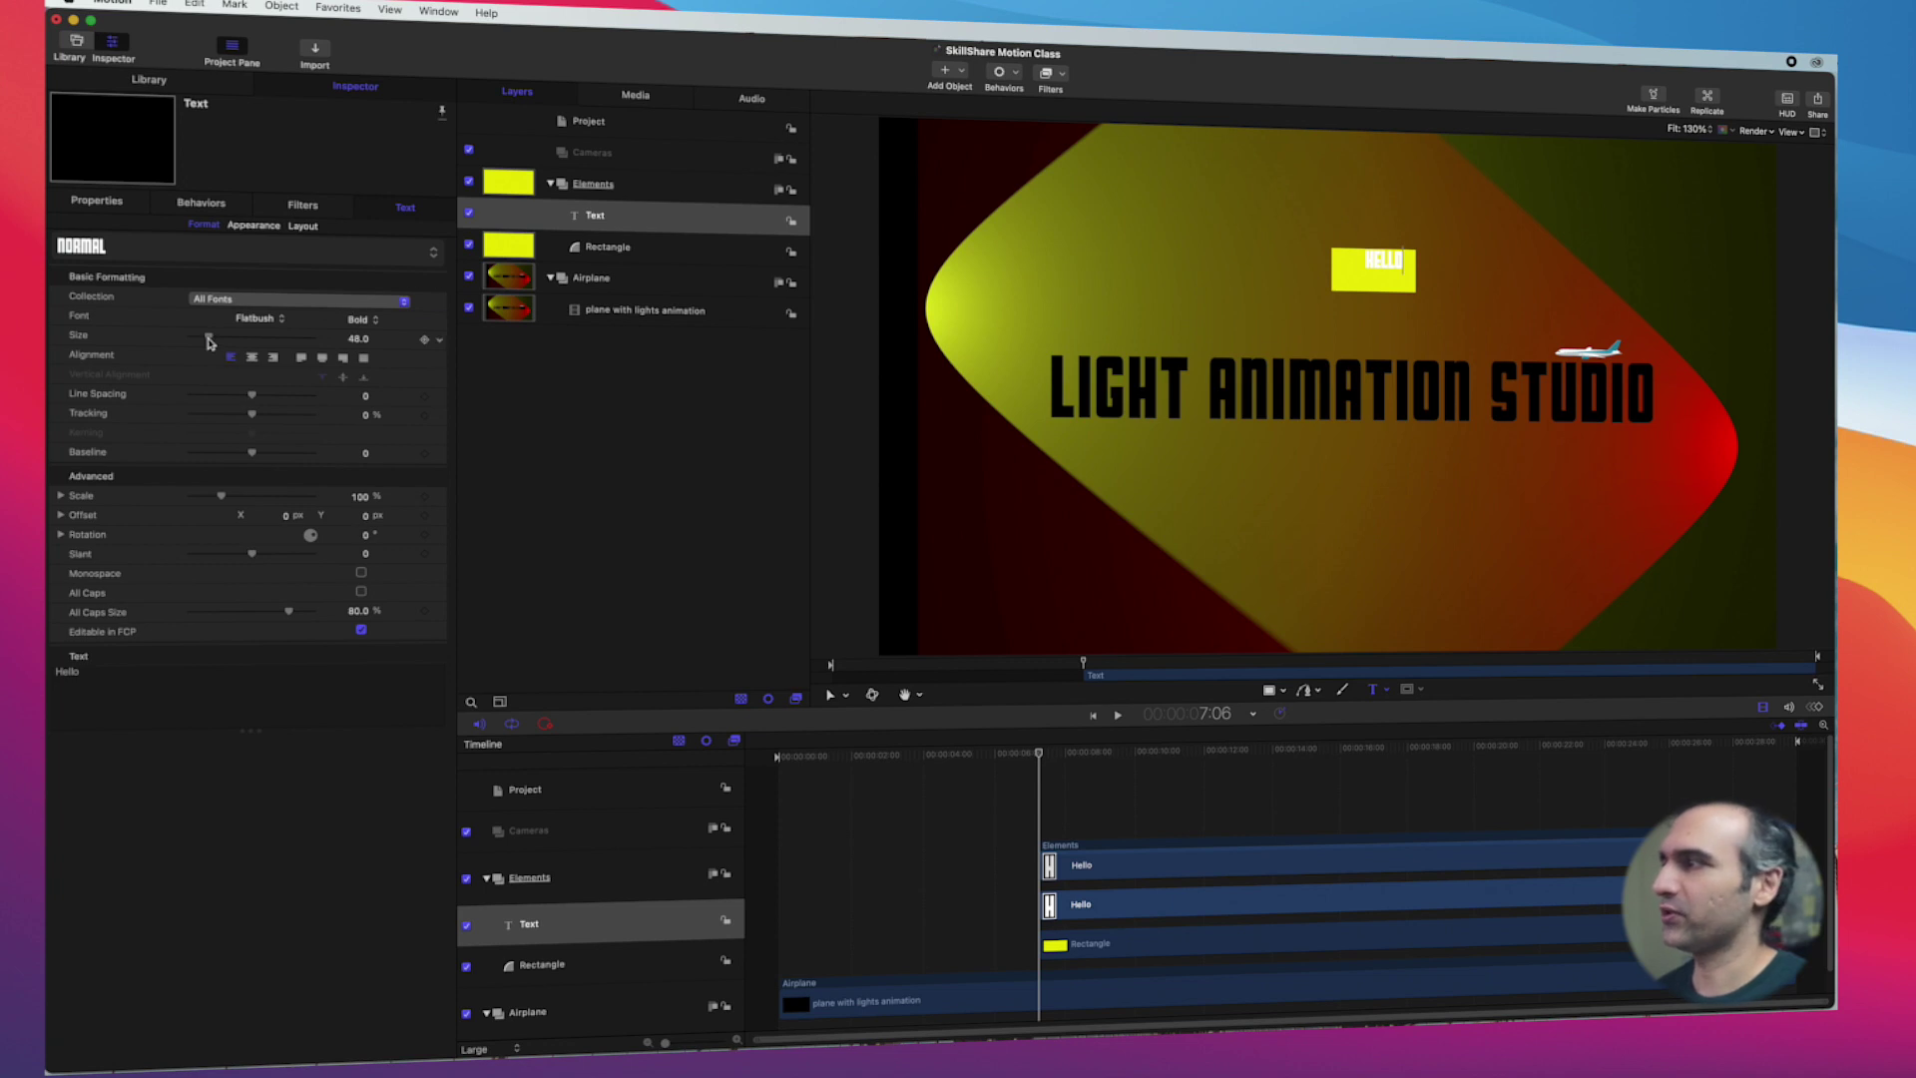
{"action": "left_click_drag", "start_coordinate": [210, 342], "coordinate": [216, 342]}
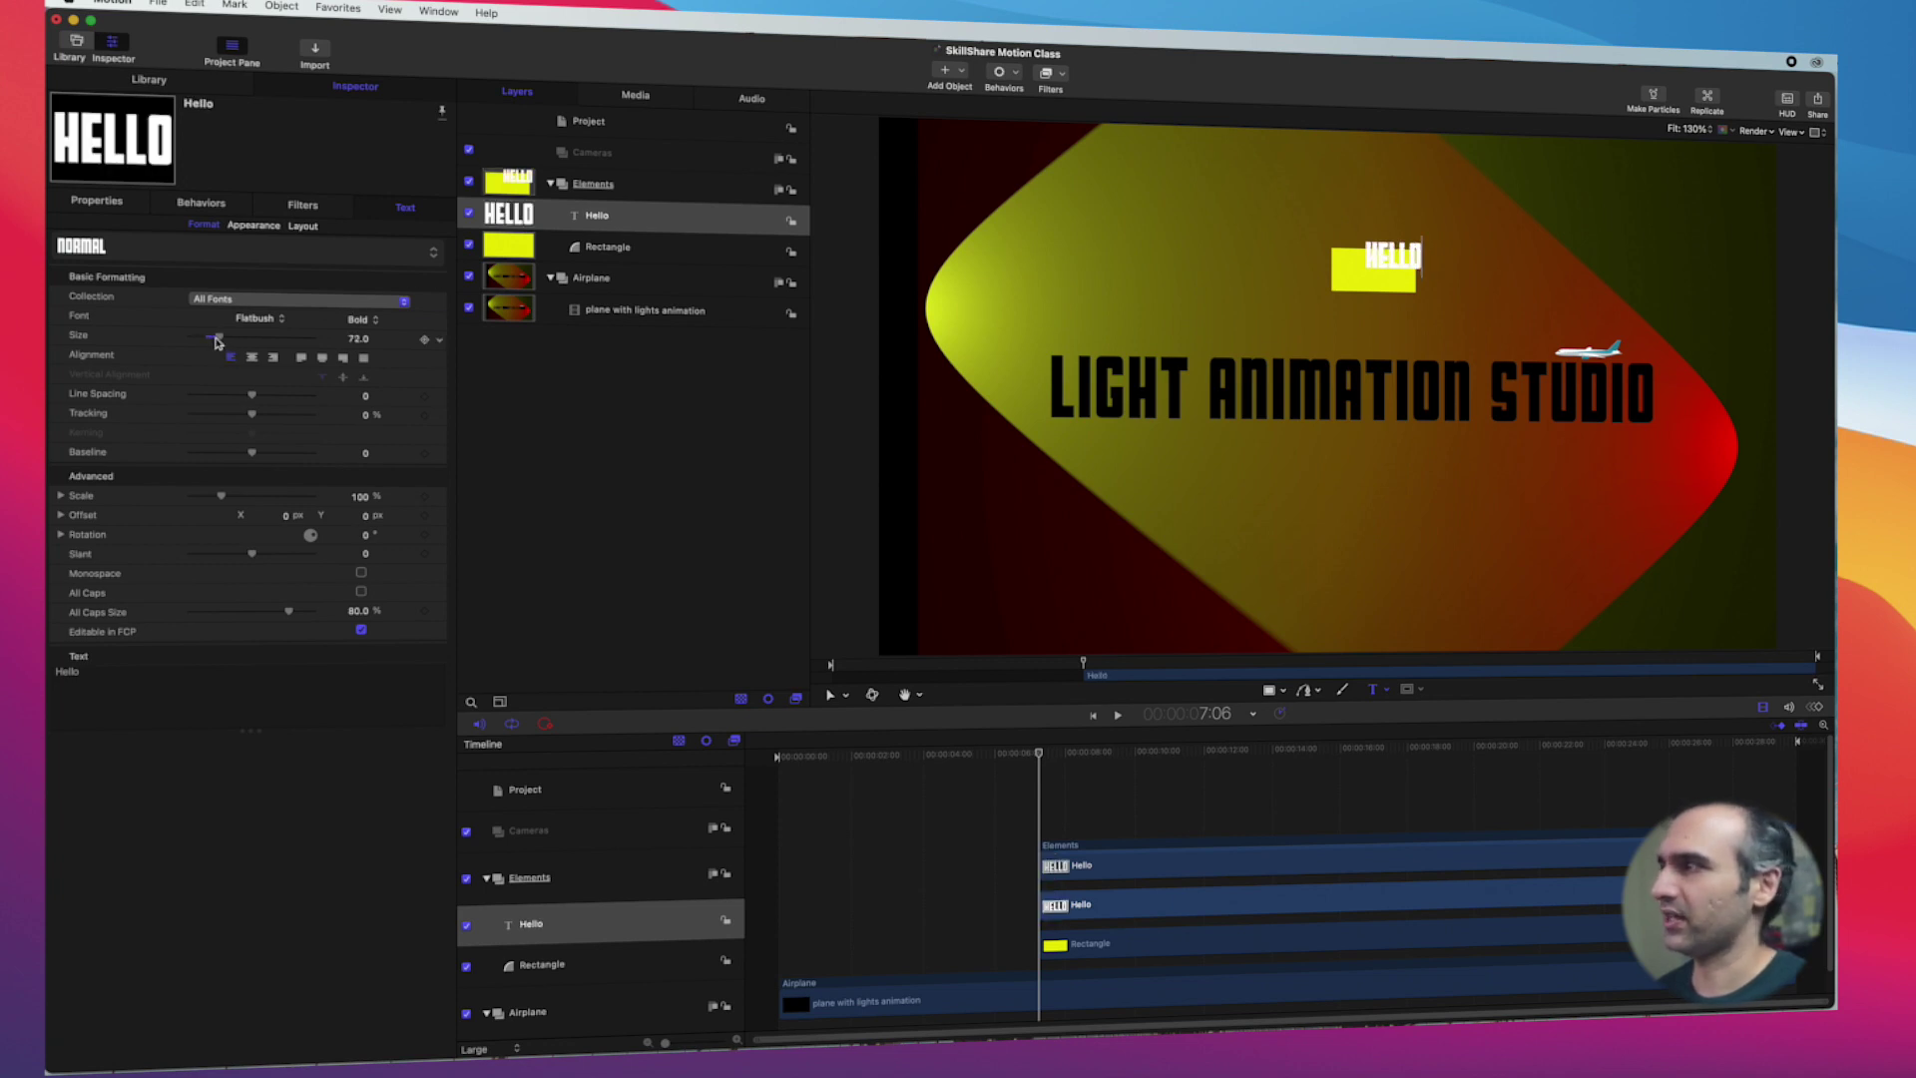
{"action": "double_click", "coordinate": [1392, 256]}
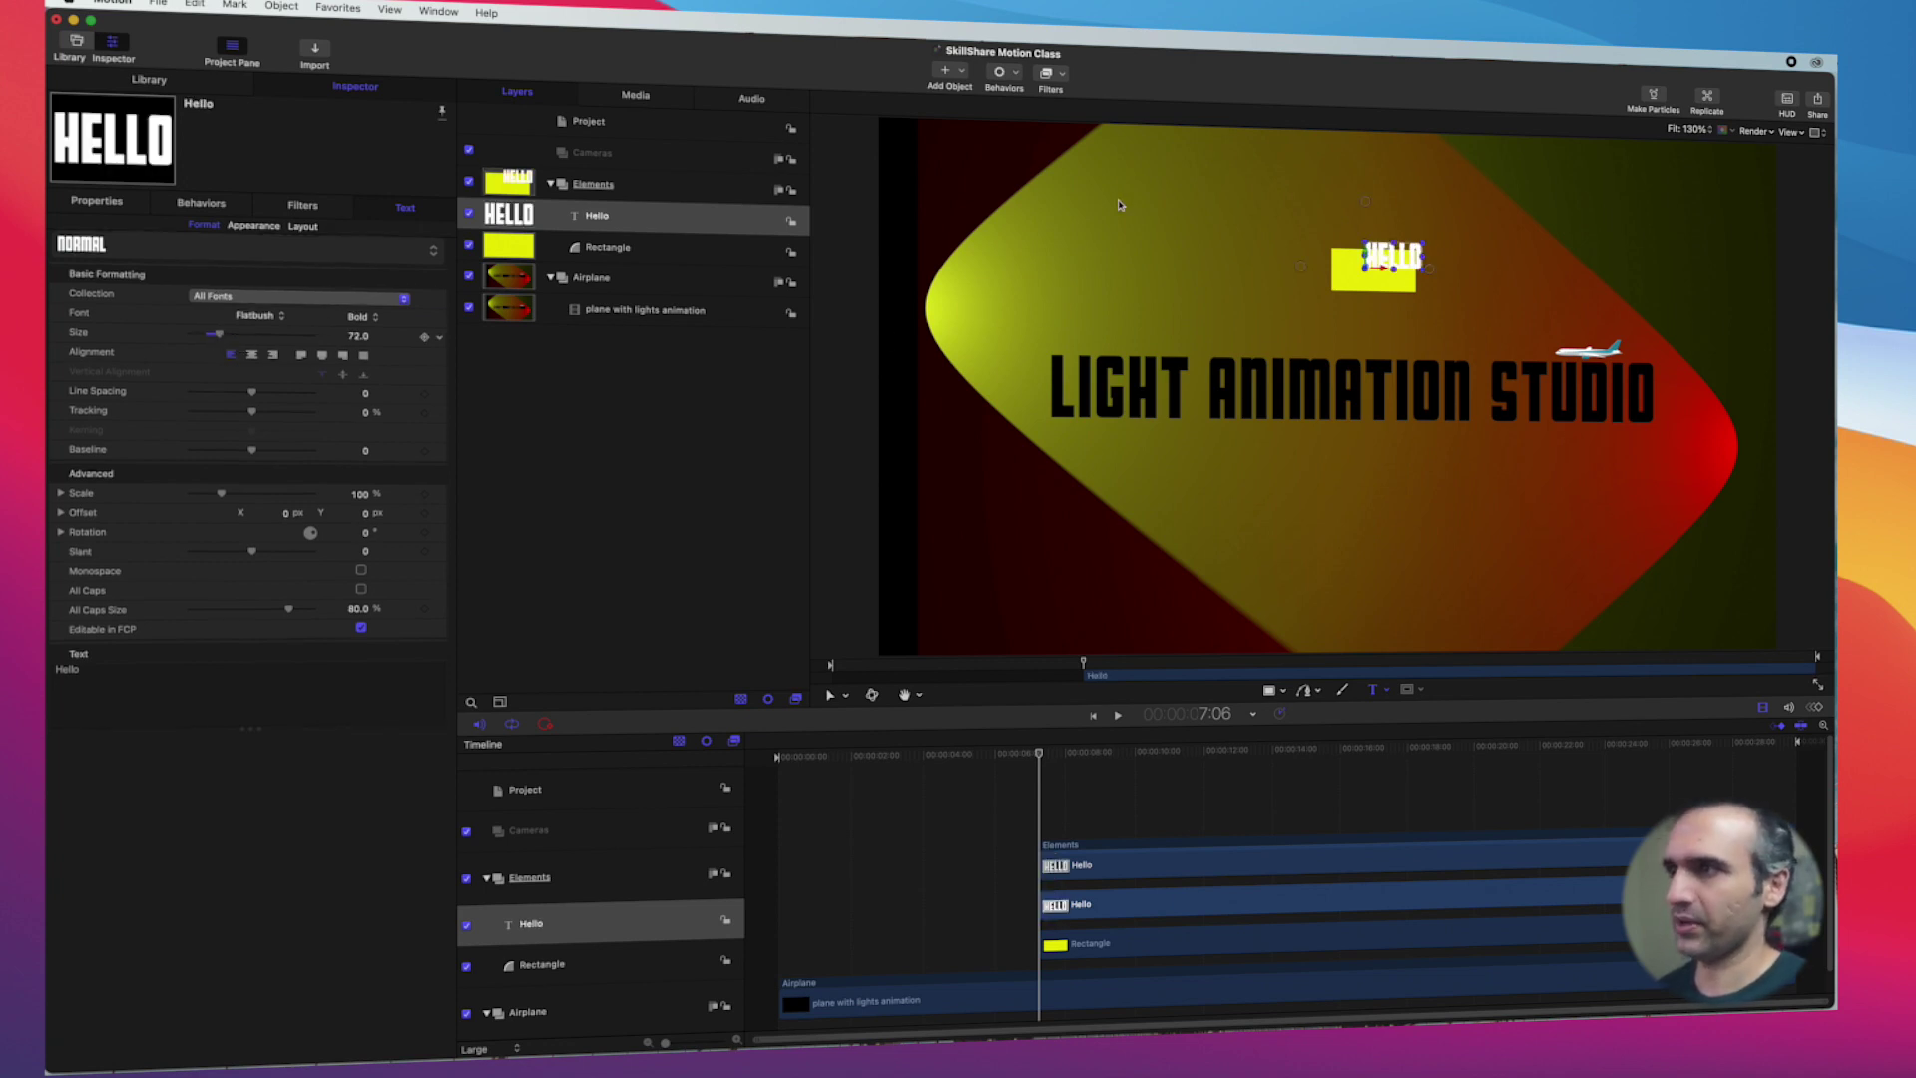
{"action": "left_click_drag", "start_coordinate": [1392, 255], "coordinate": [1378, 272]}
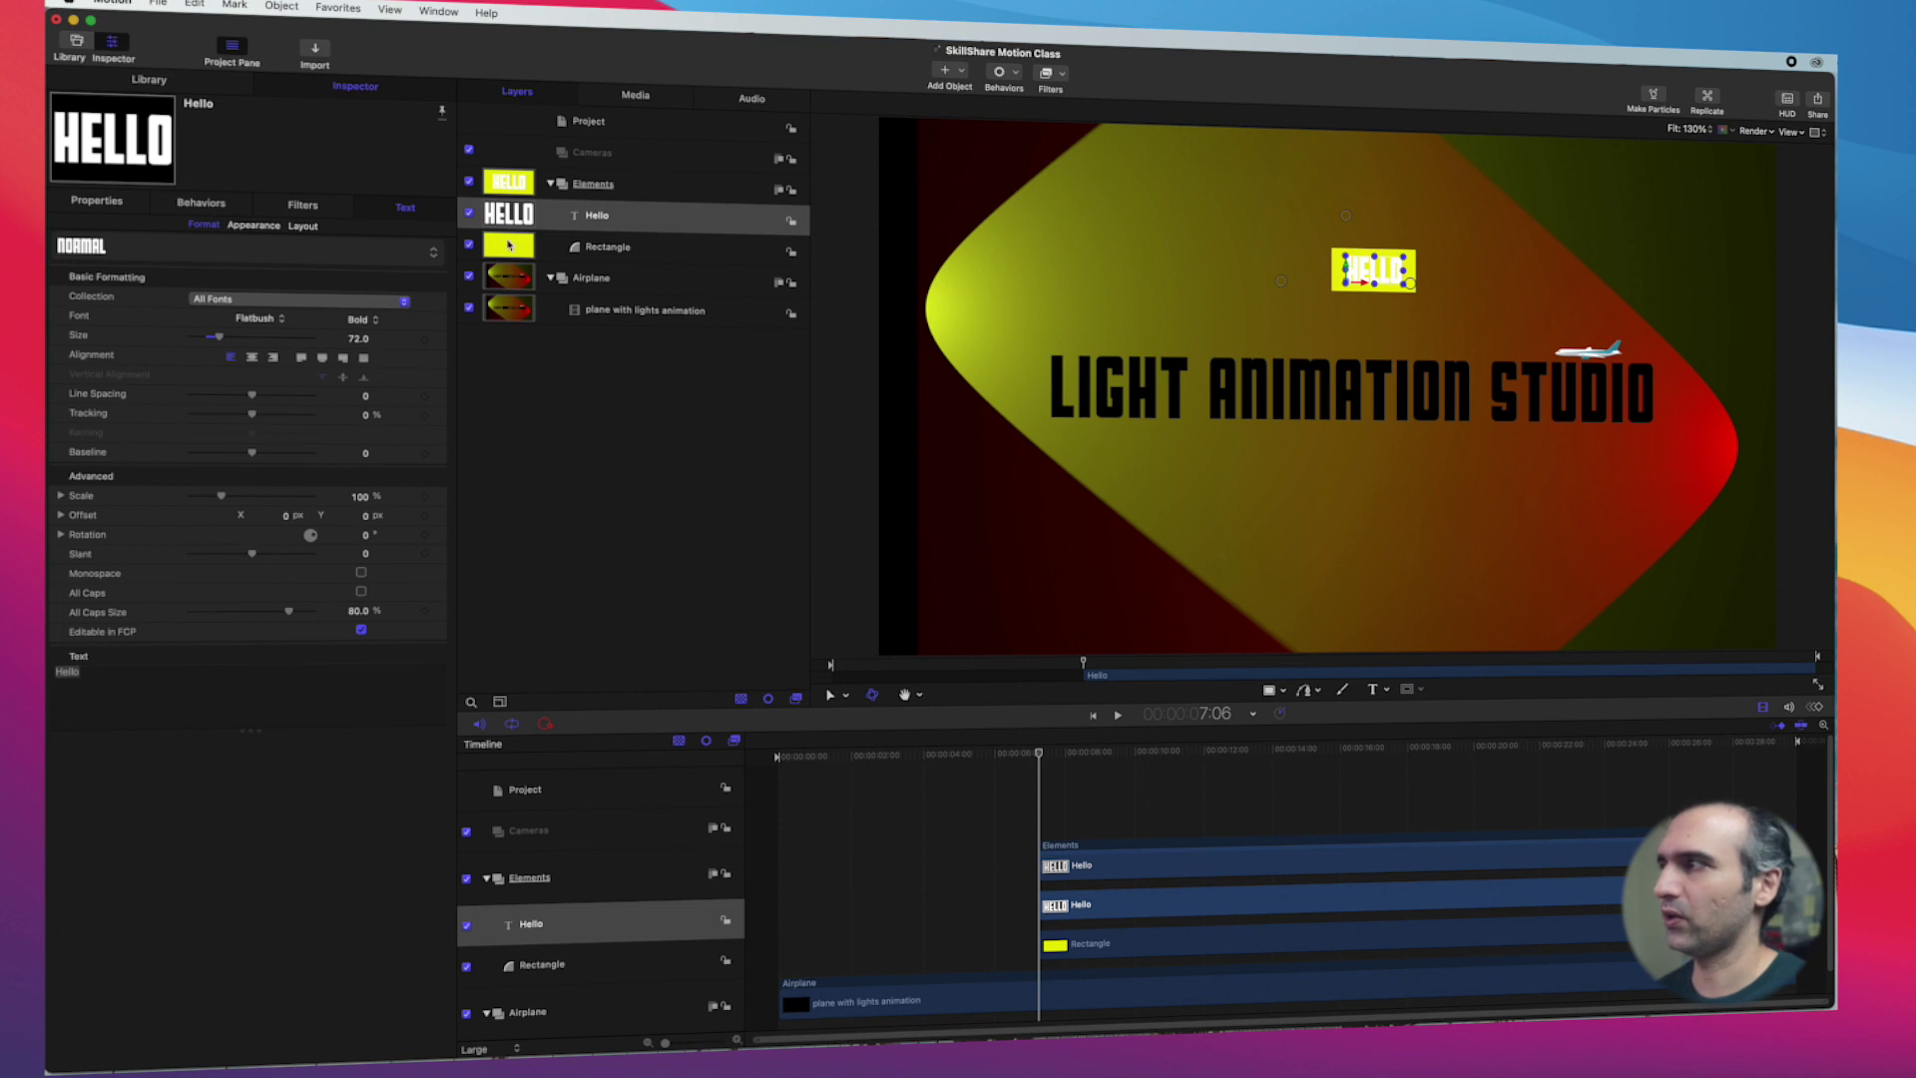
Step: Change the face color of the Hello text to black
{"action": "left_click", "coordinate": [256, 229]}
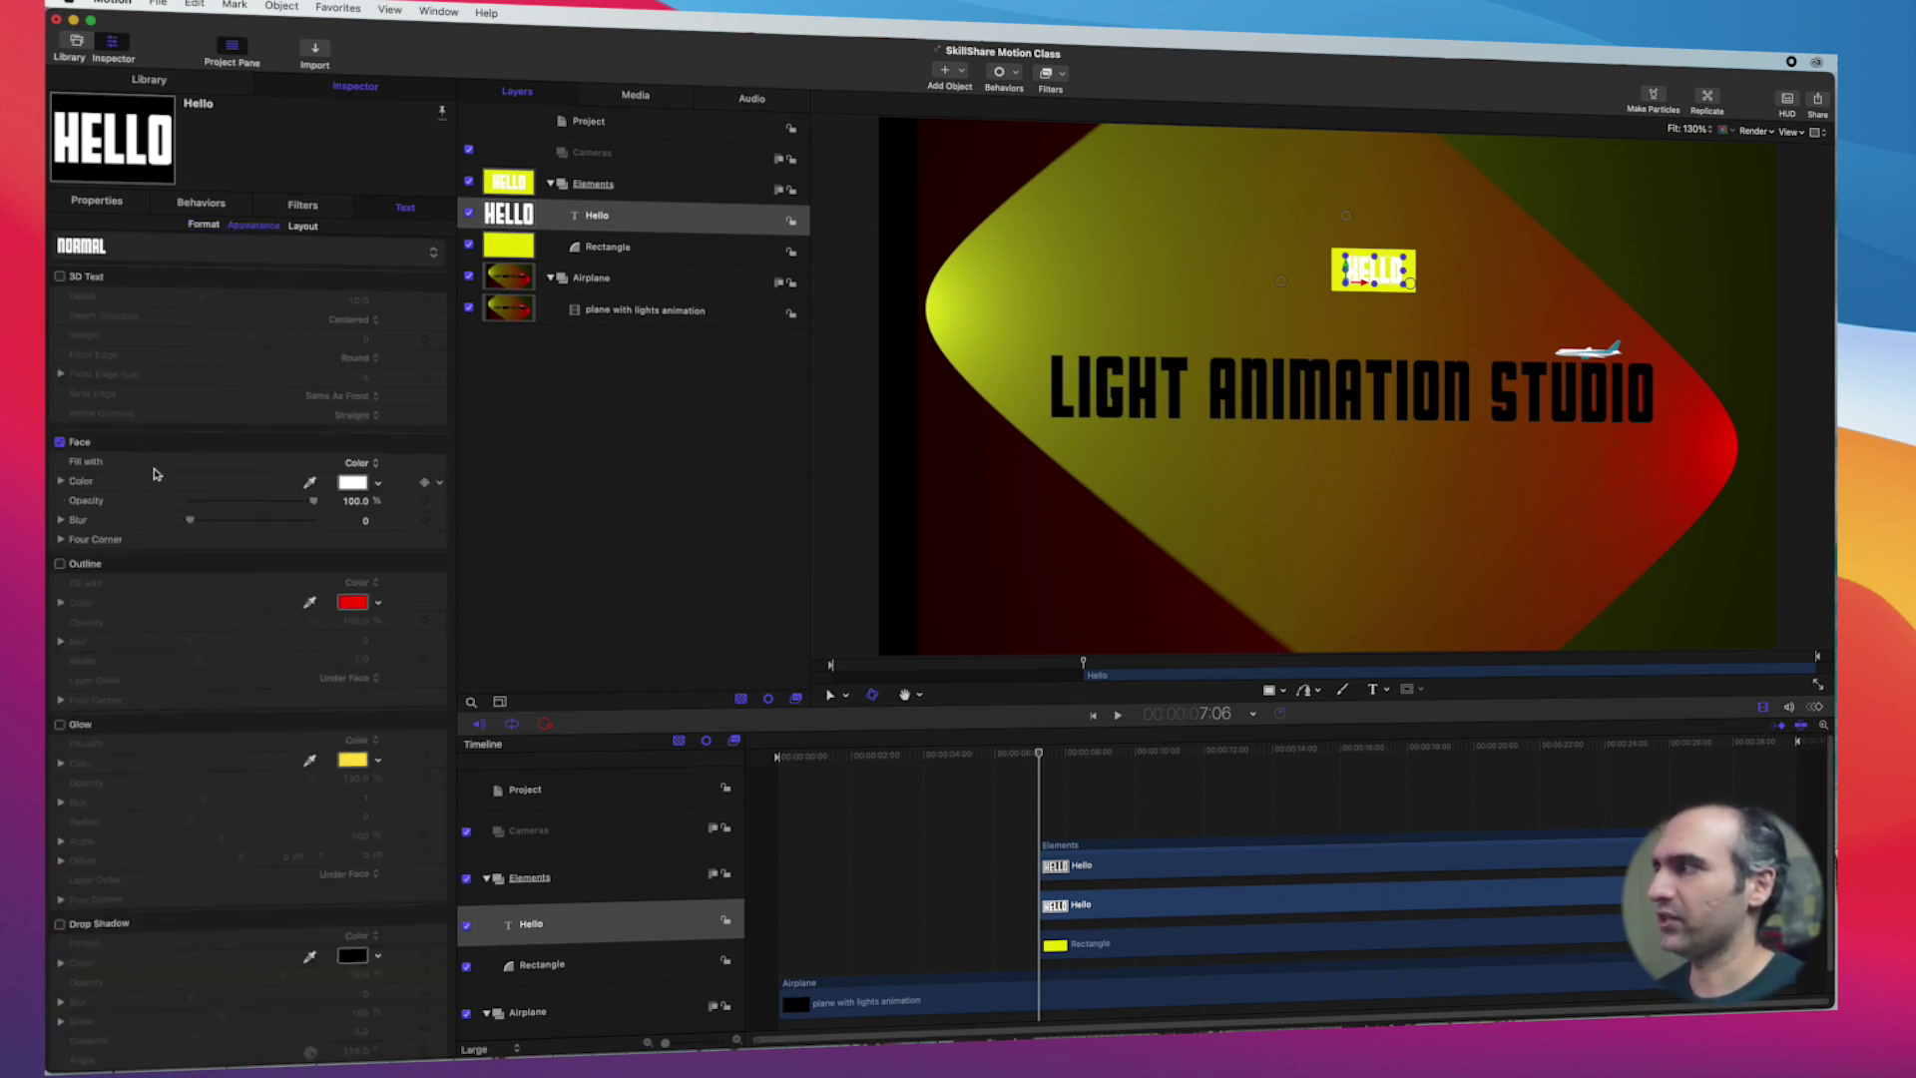
{"action": "left_click", "coordinate": [352, 483]}
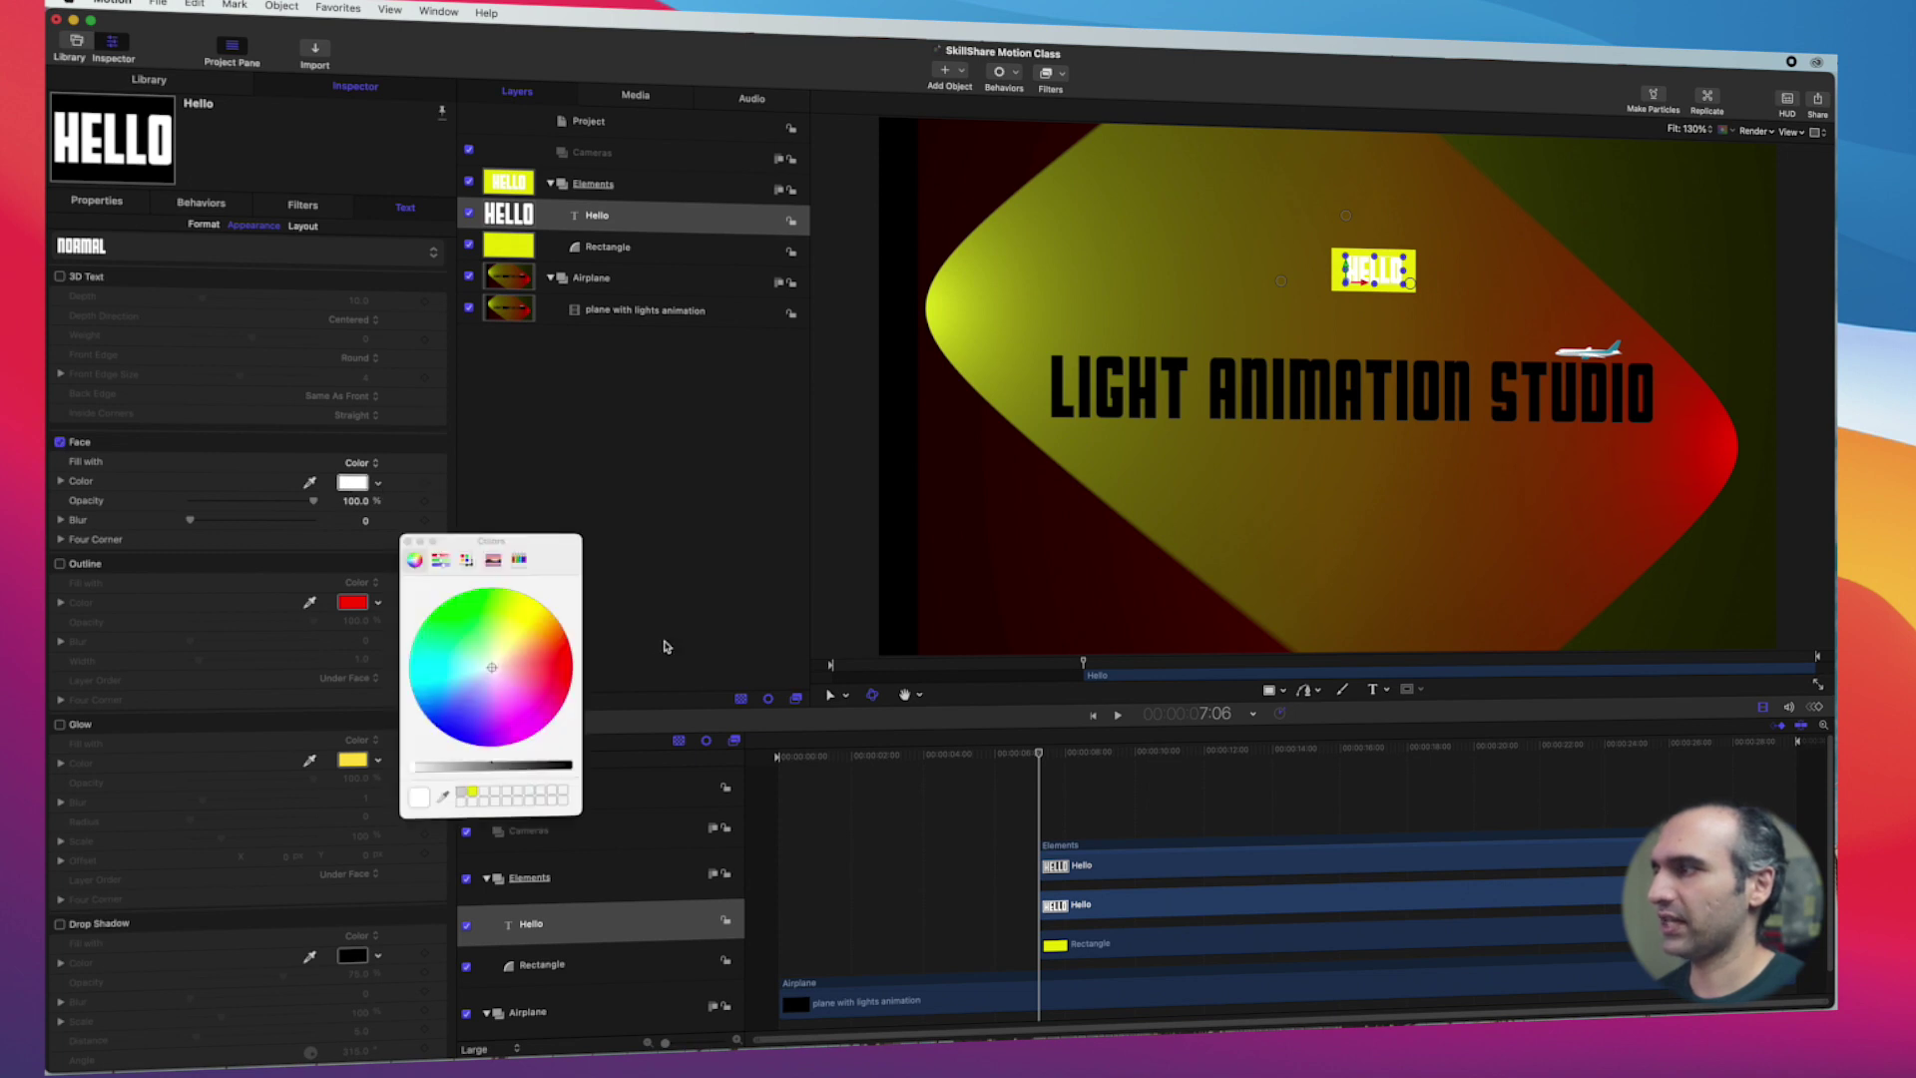
{"action": "left_click", "coordinate": [567, 767]}
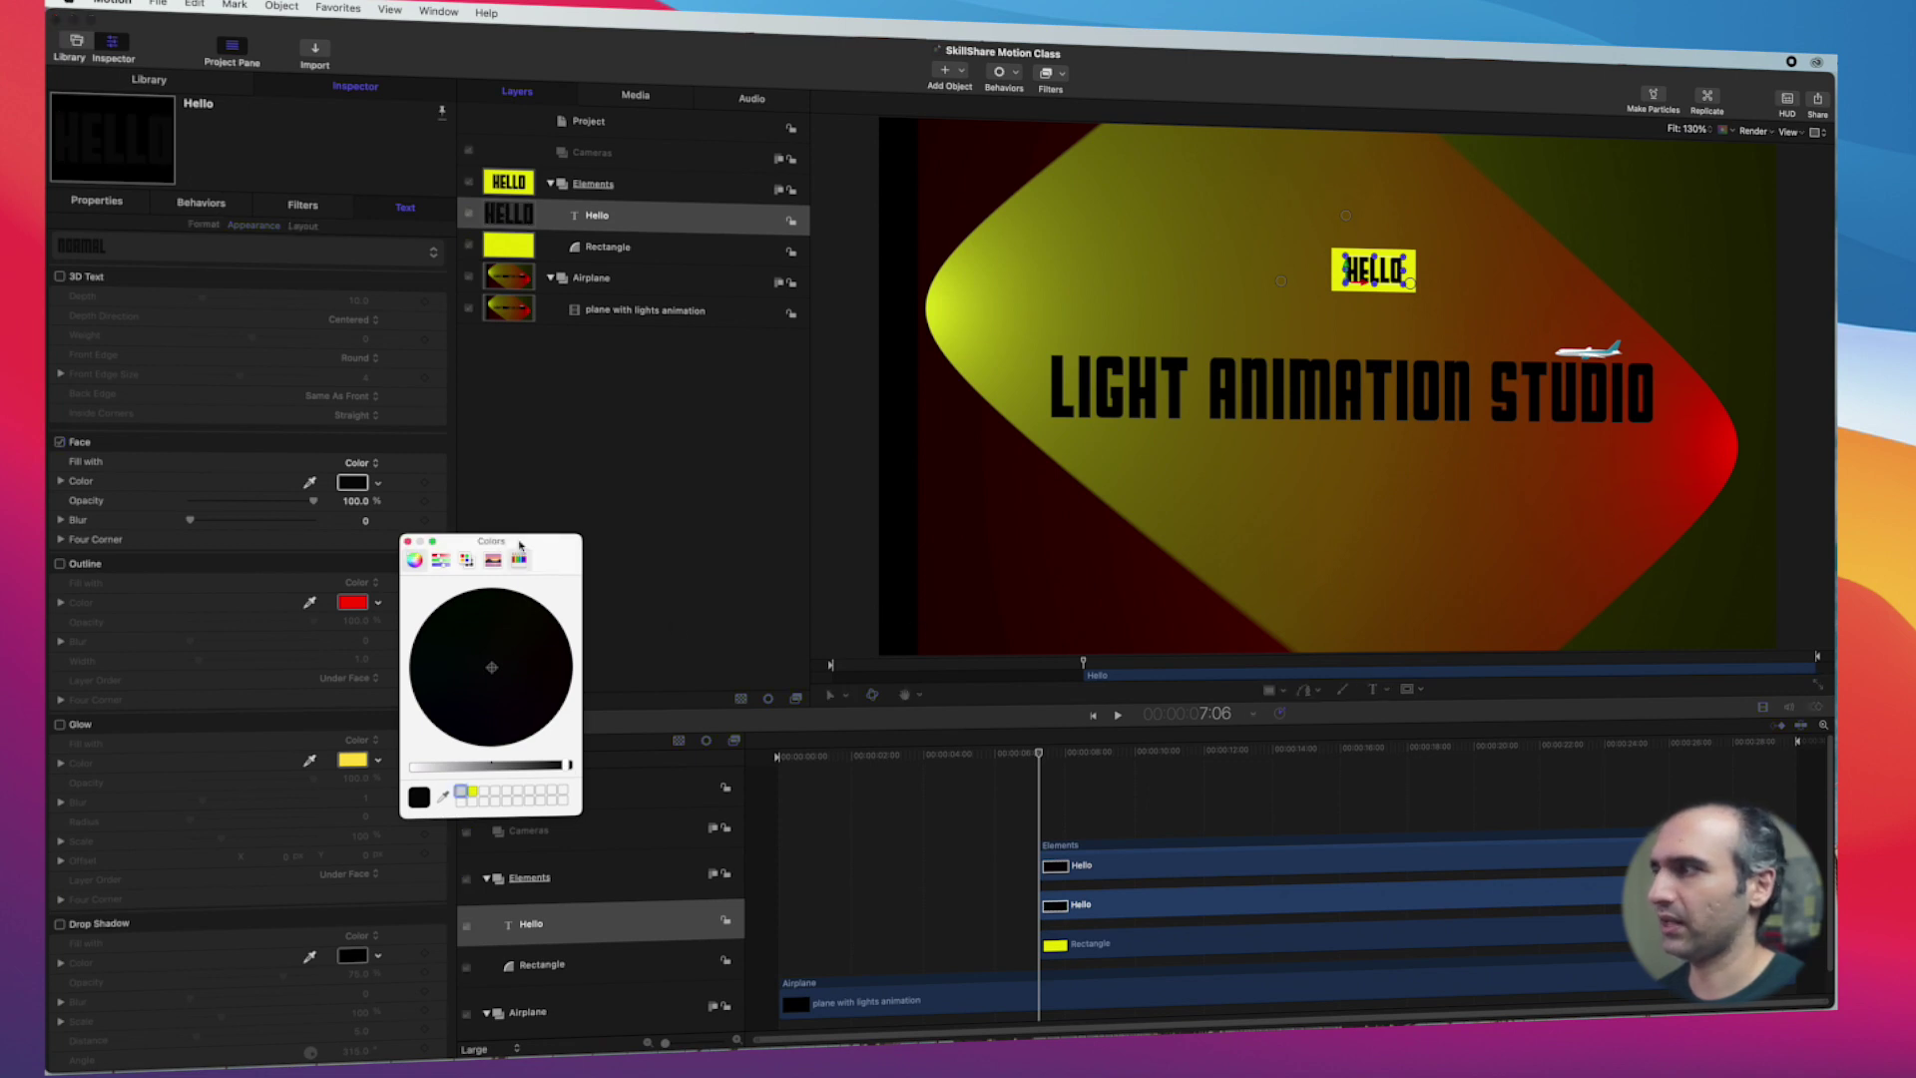
{"action": "left_click", "coordinate": [407, 541]}
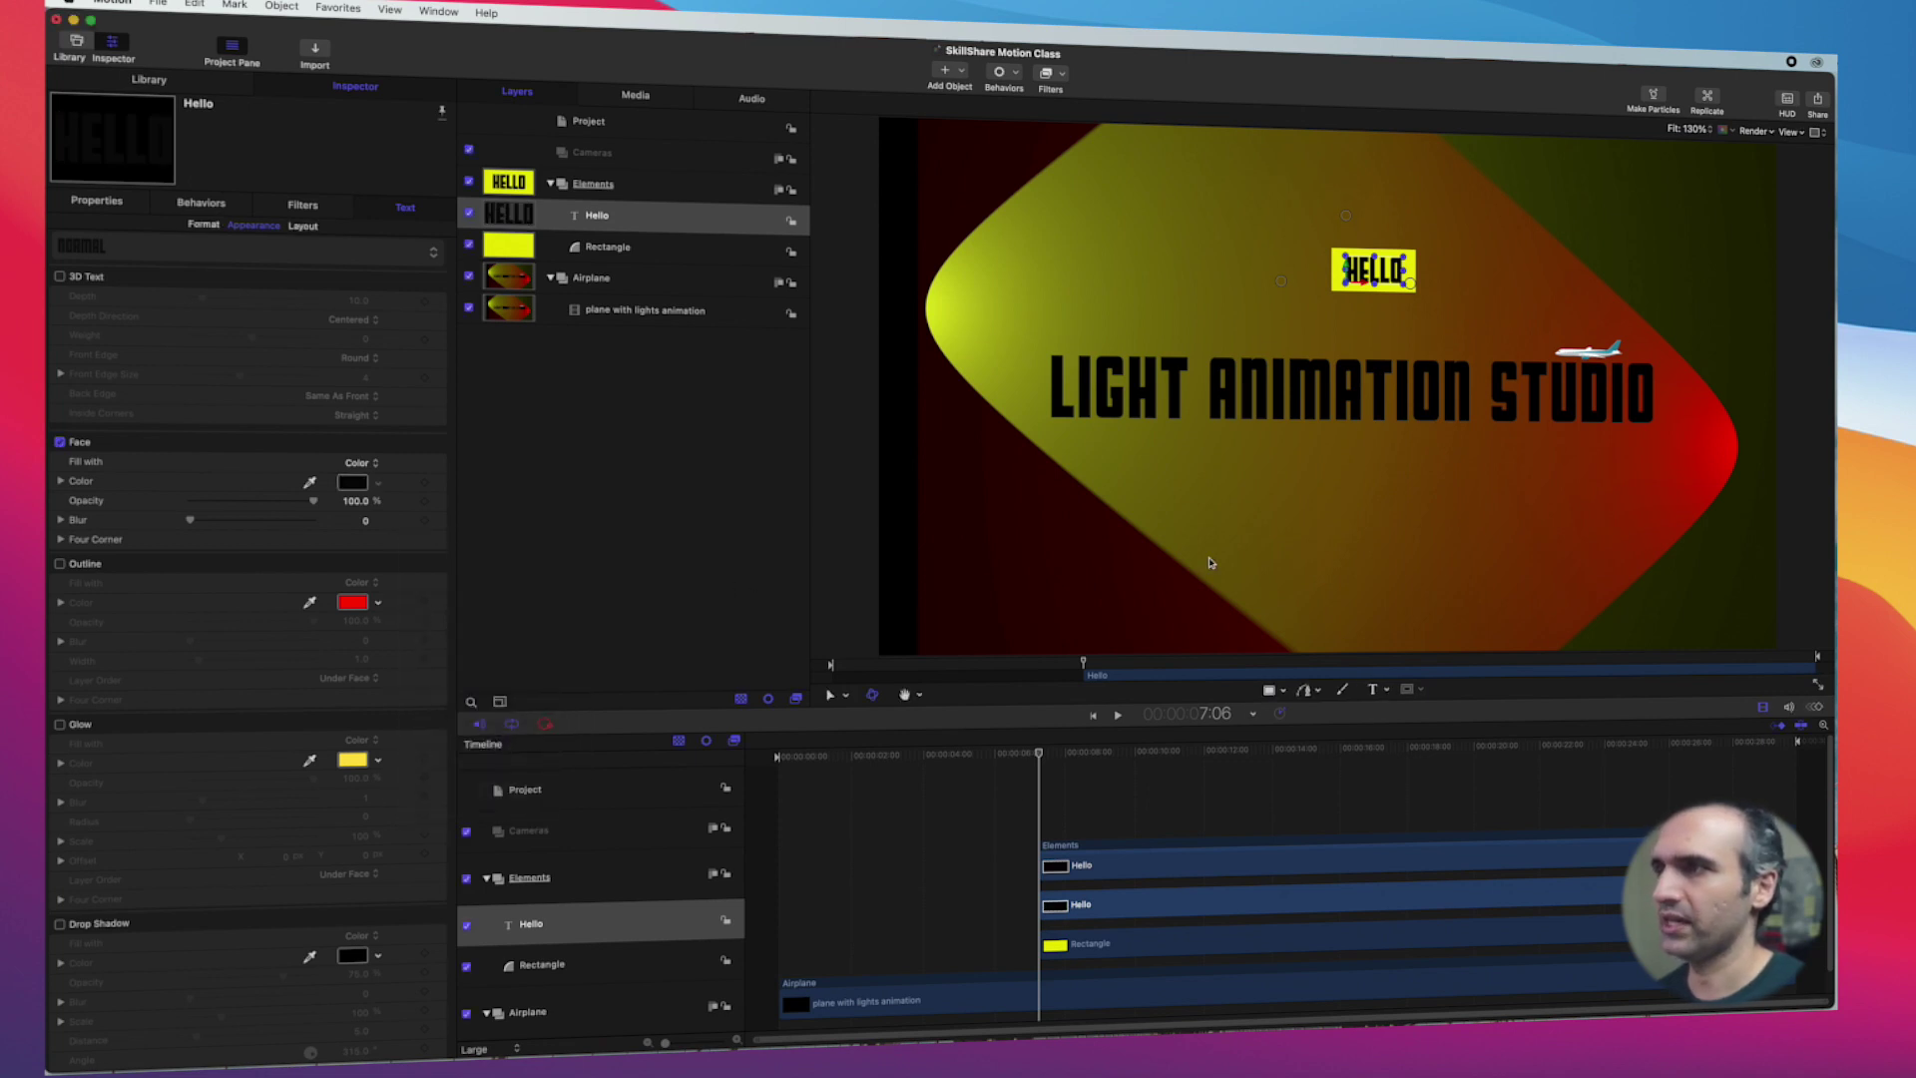
Step: Draw a short diagonal line from the yellow rectangle's lower-right corner down towards the airplane
{"action": "left_click", "coordinate": [1281, 712]}
{"action": "left_click", "coordinate": [1292, 751]}
{"action": "key", "text": "b"}
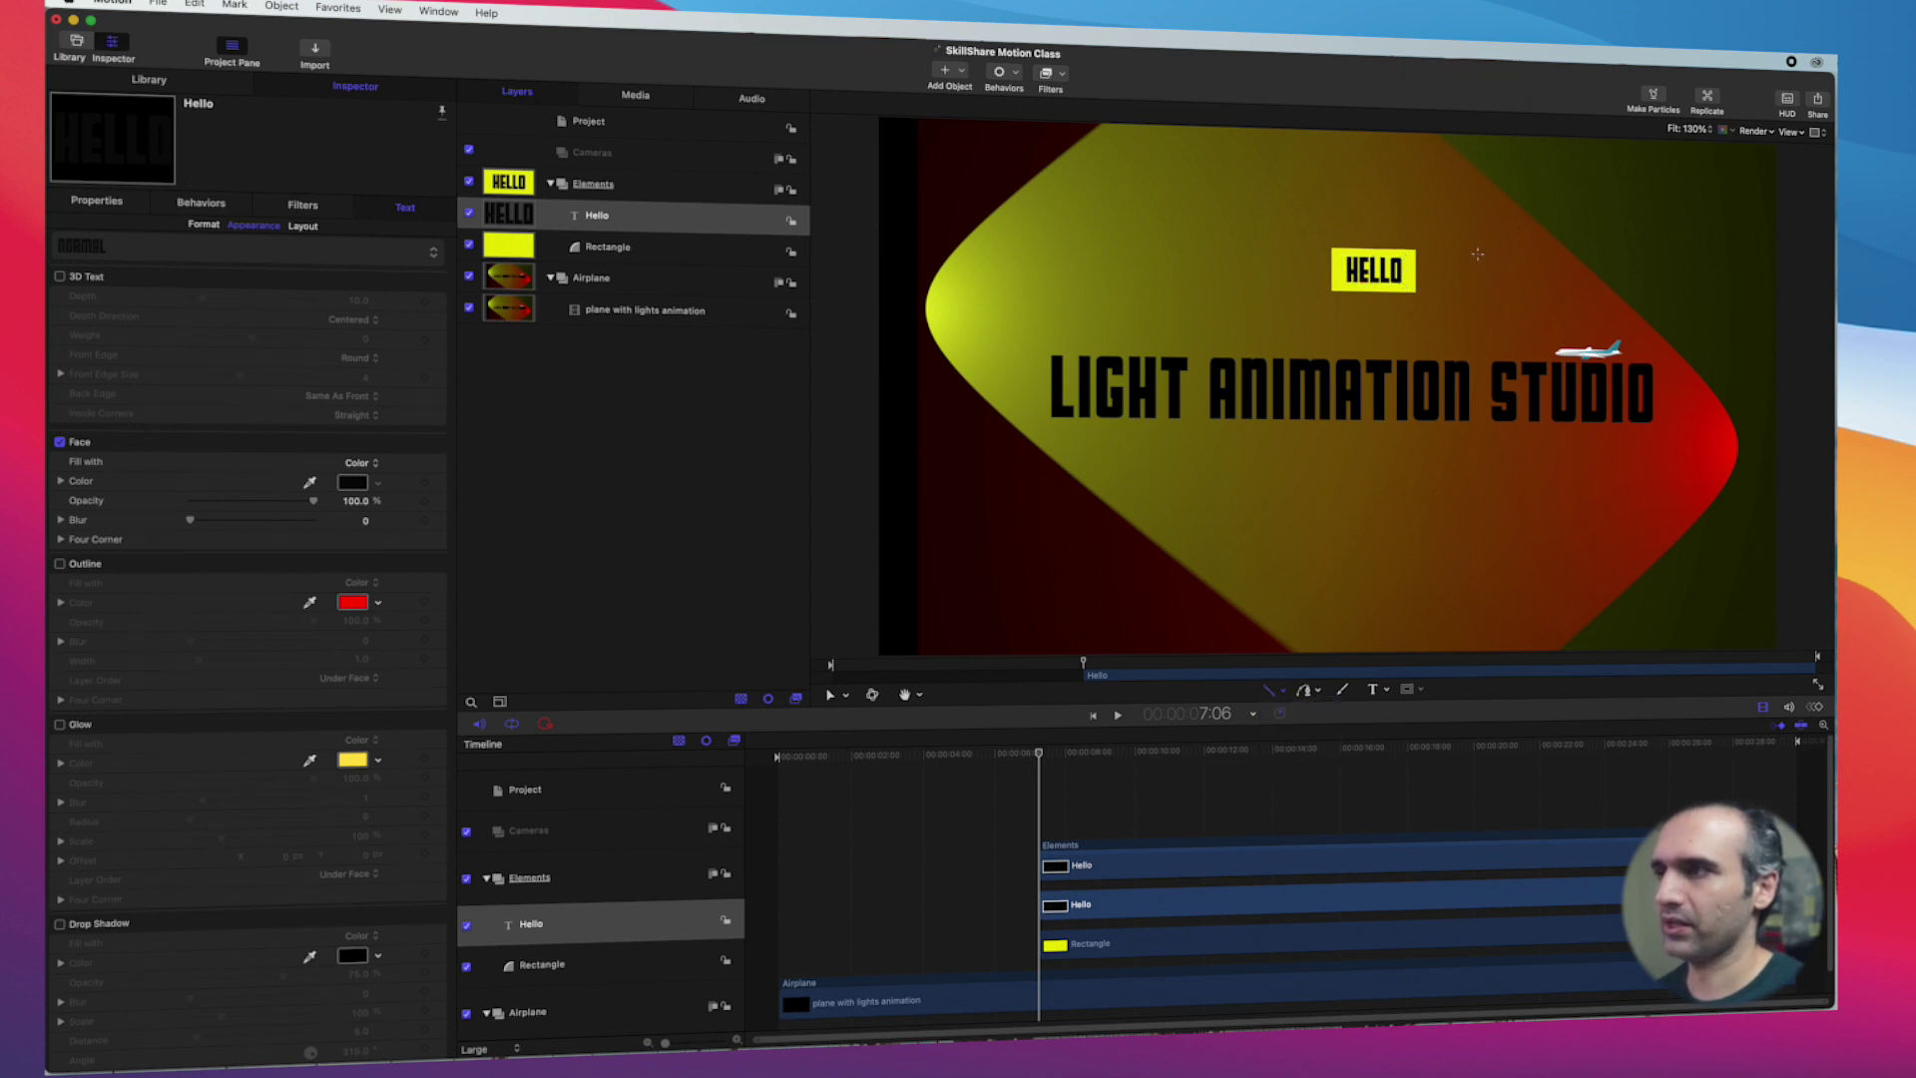
{"action": "left_click", "coordinate": [1437, 314]}
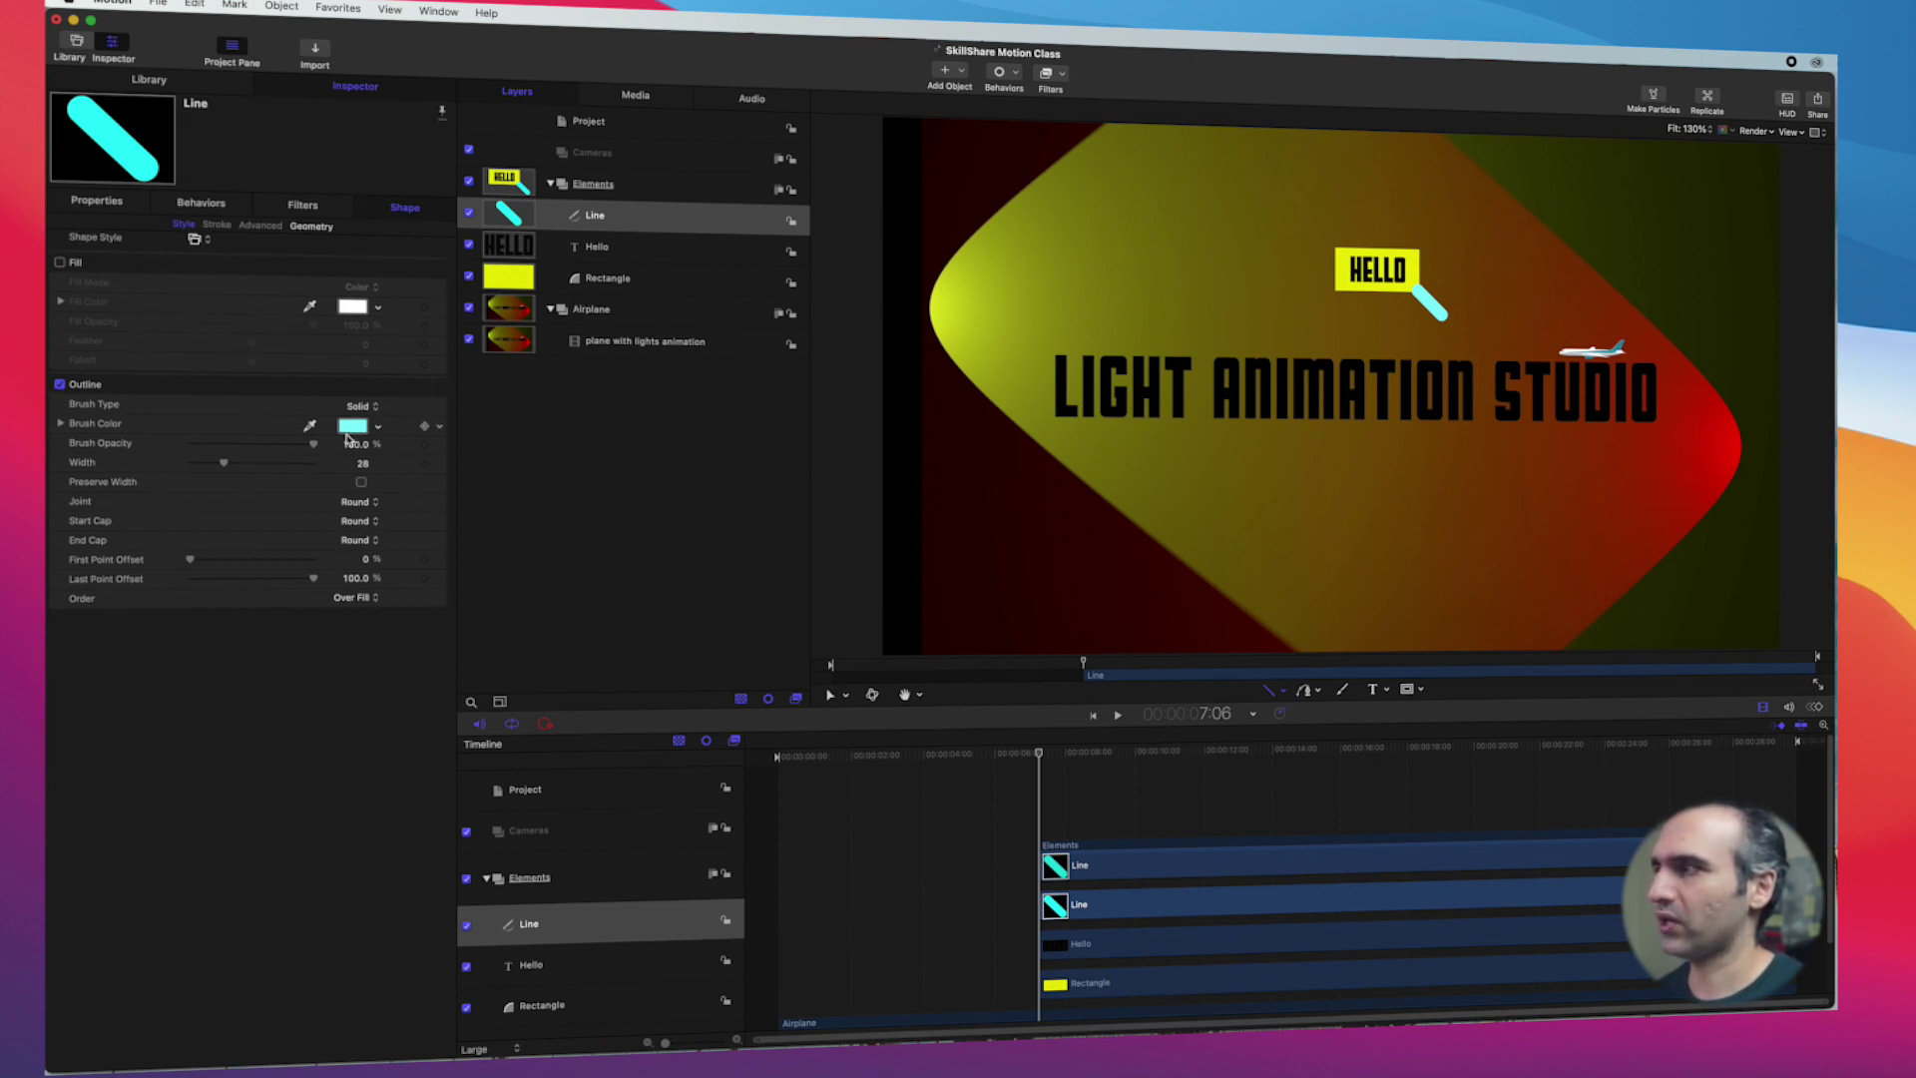
Step: Set the line's outline width to 7 and color it with the saved yellow swatch
{"action": "left_click_drag", "start_coordinate": [223, 467], "coordinate": [199, 471]}
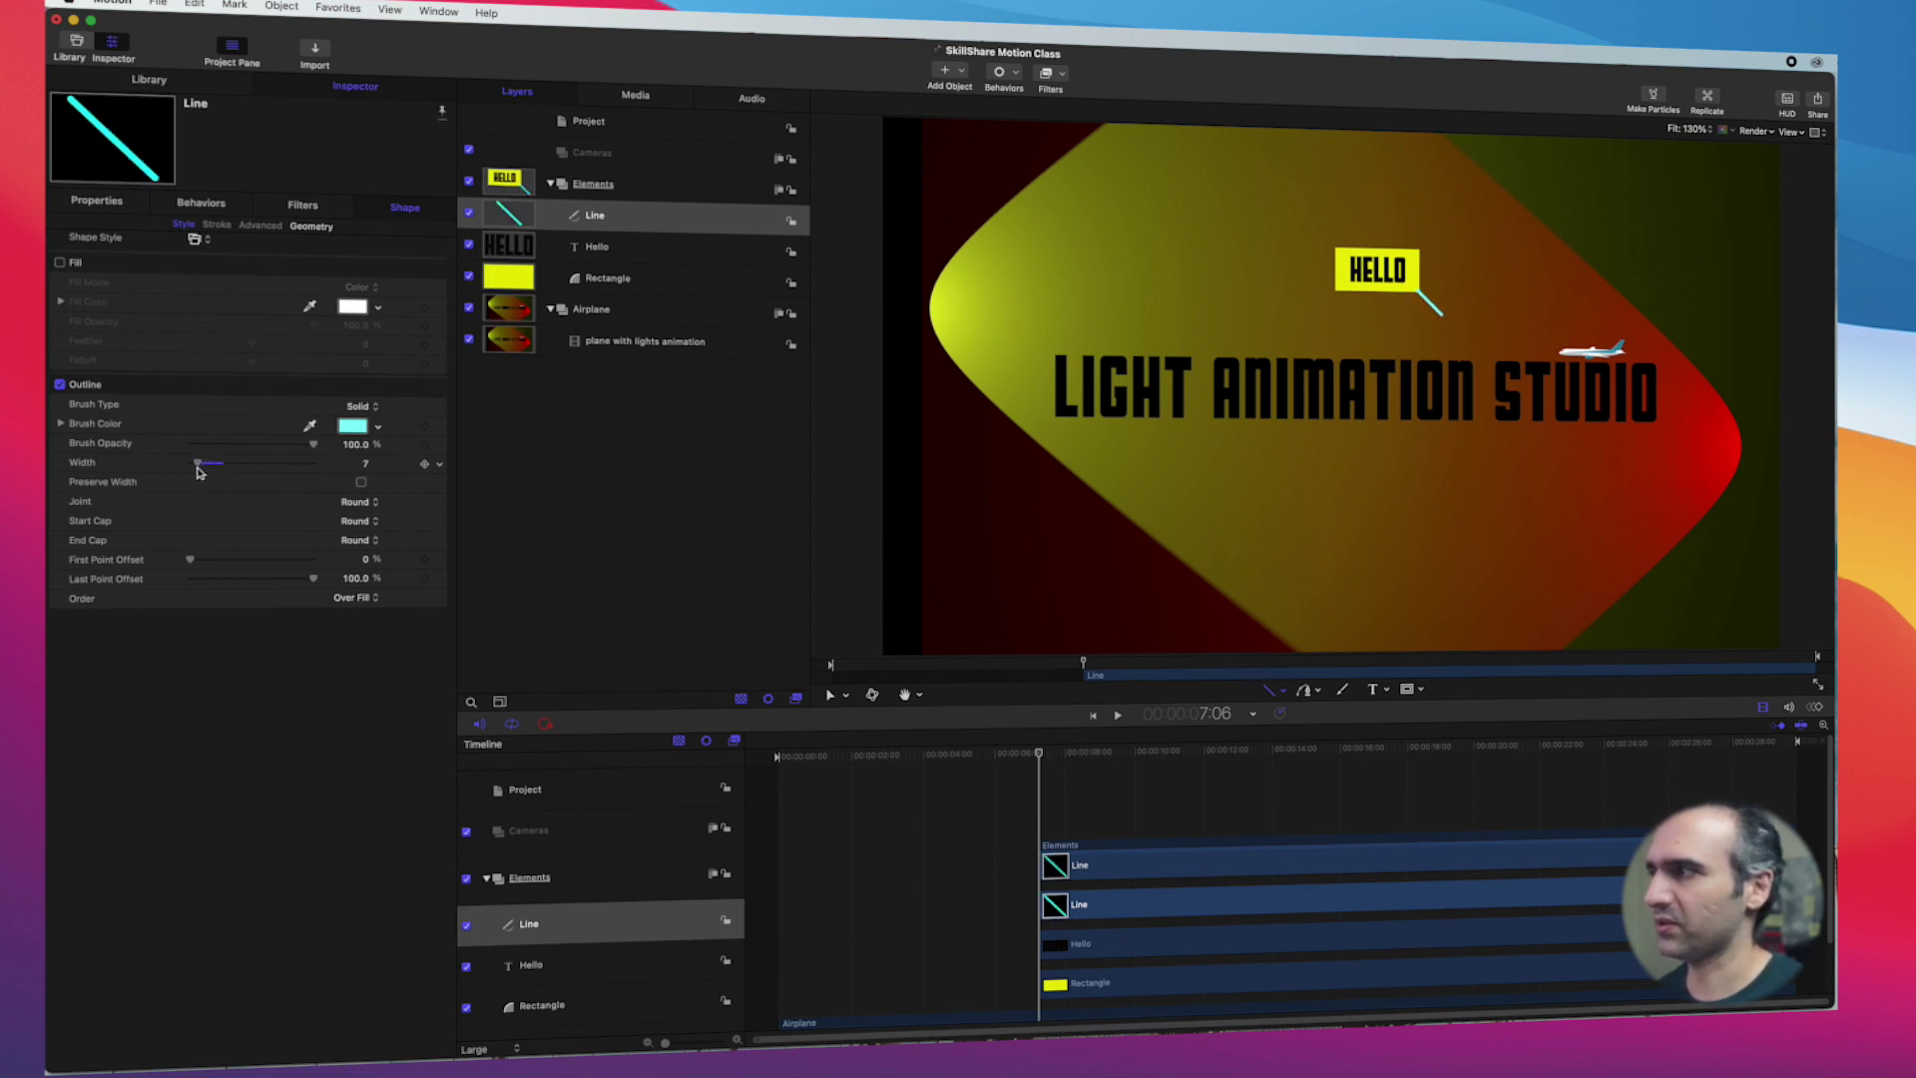
{"action": "left_click", "coordinate": [353, 427]}
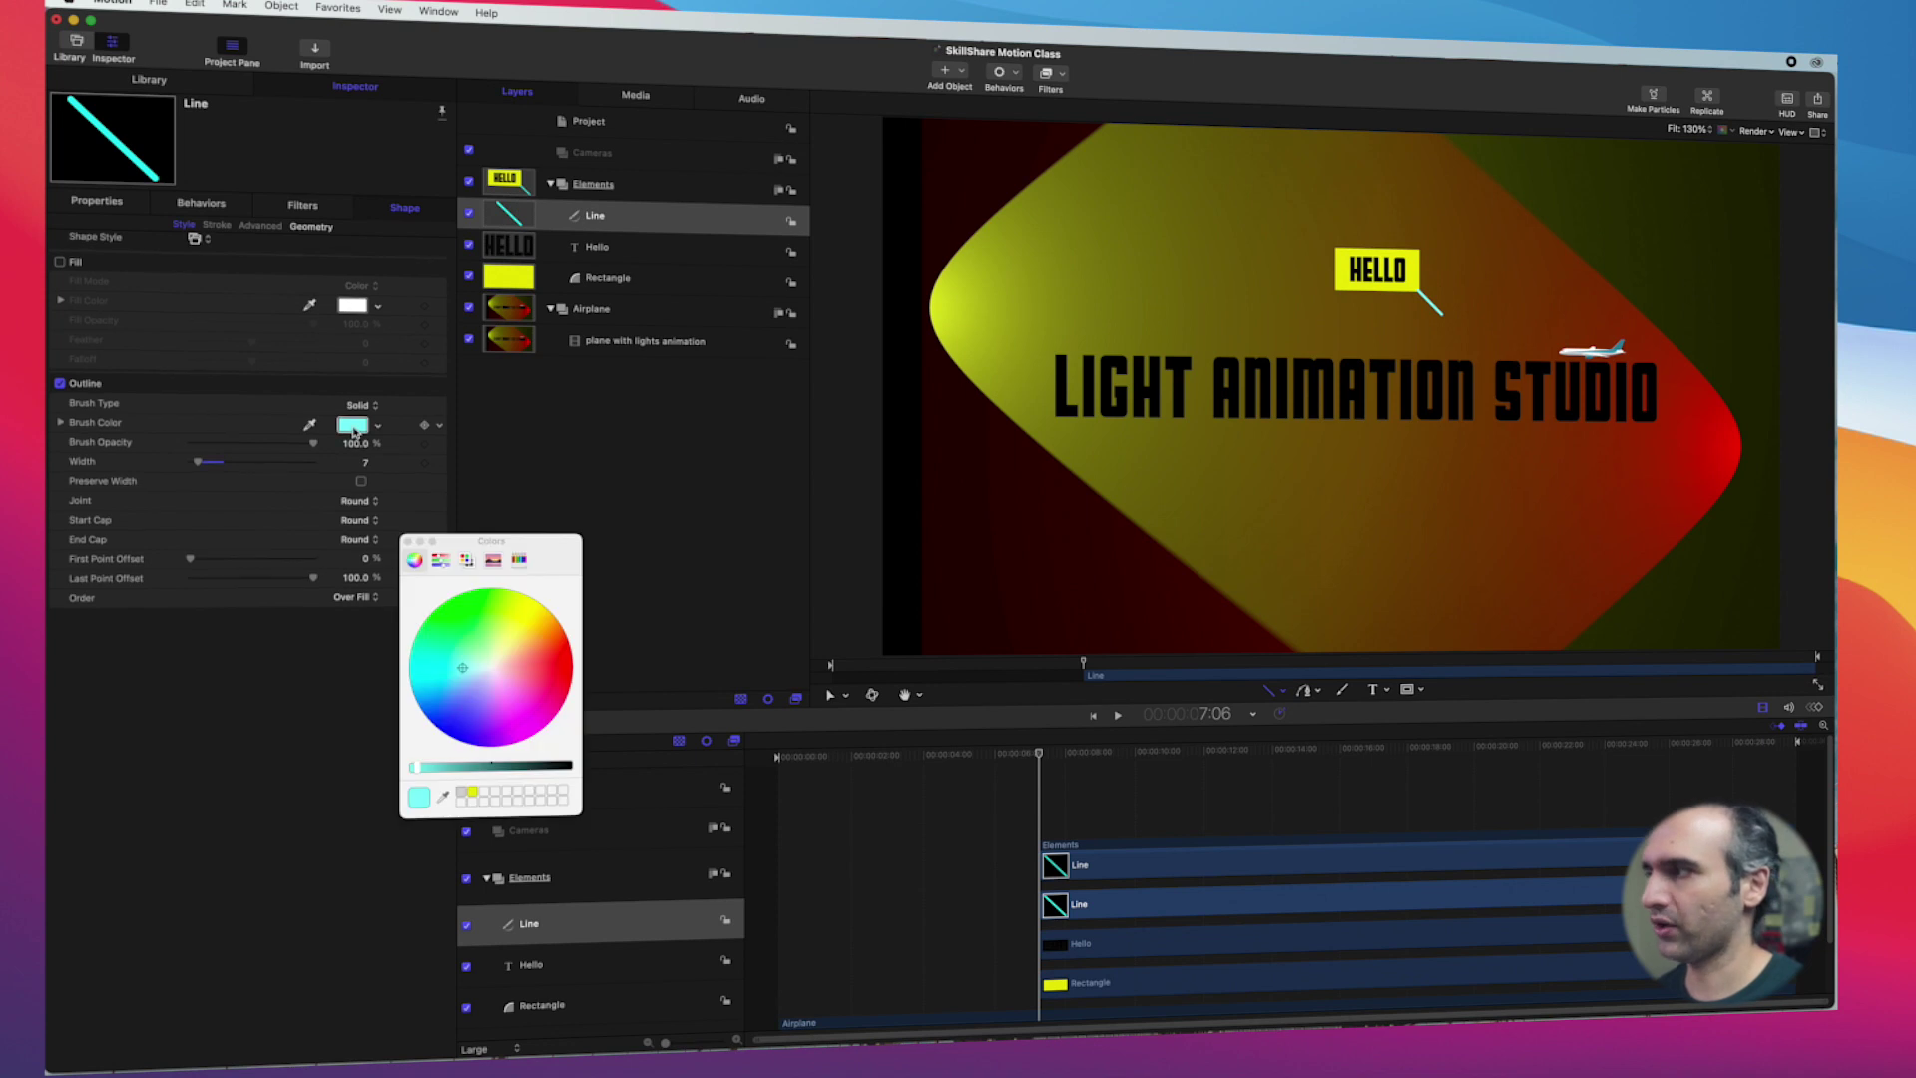
{"action": "left_click", "coordinate": [472, 793]}
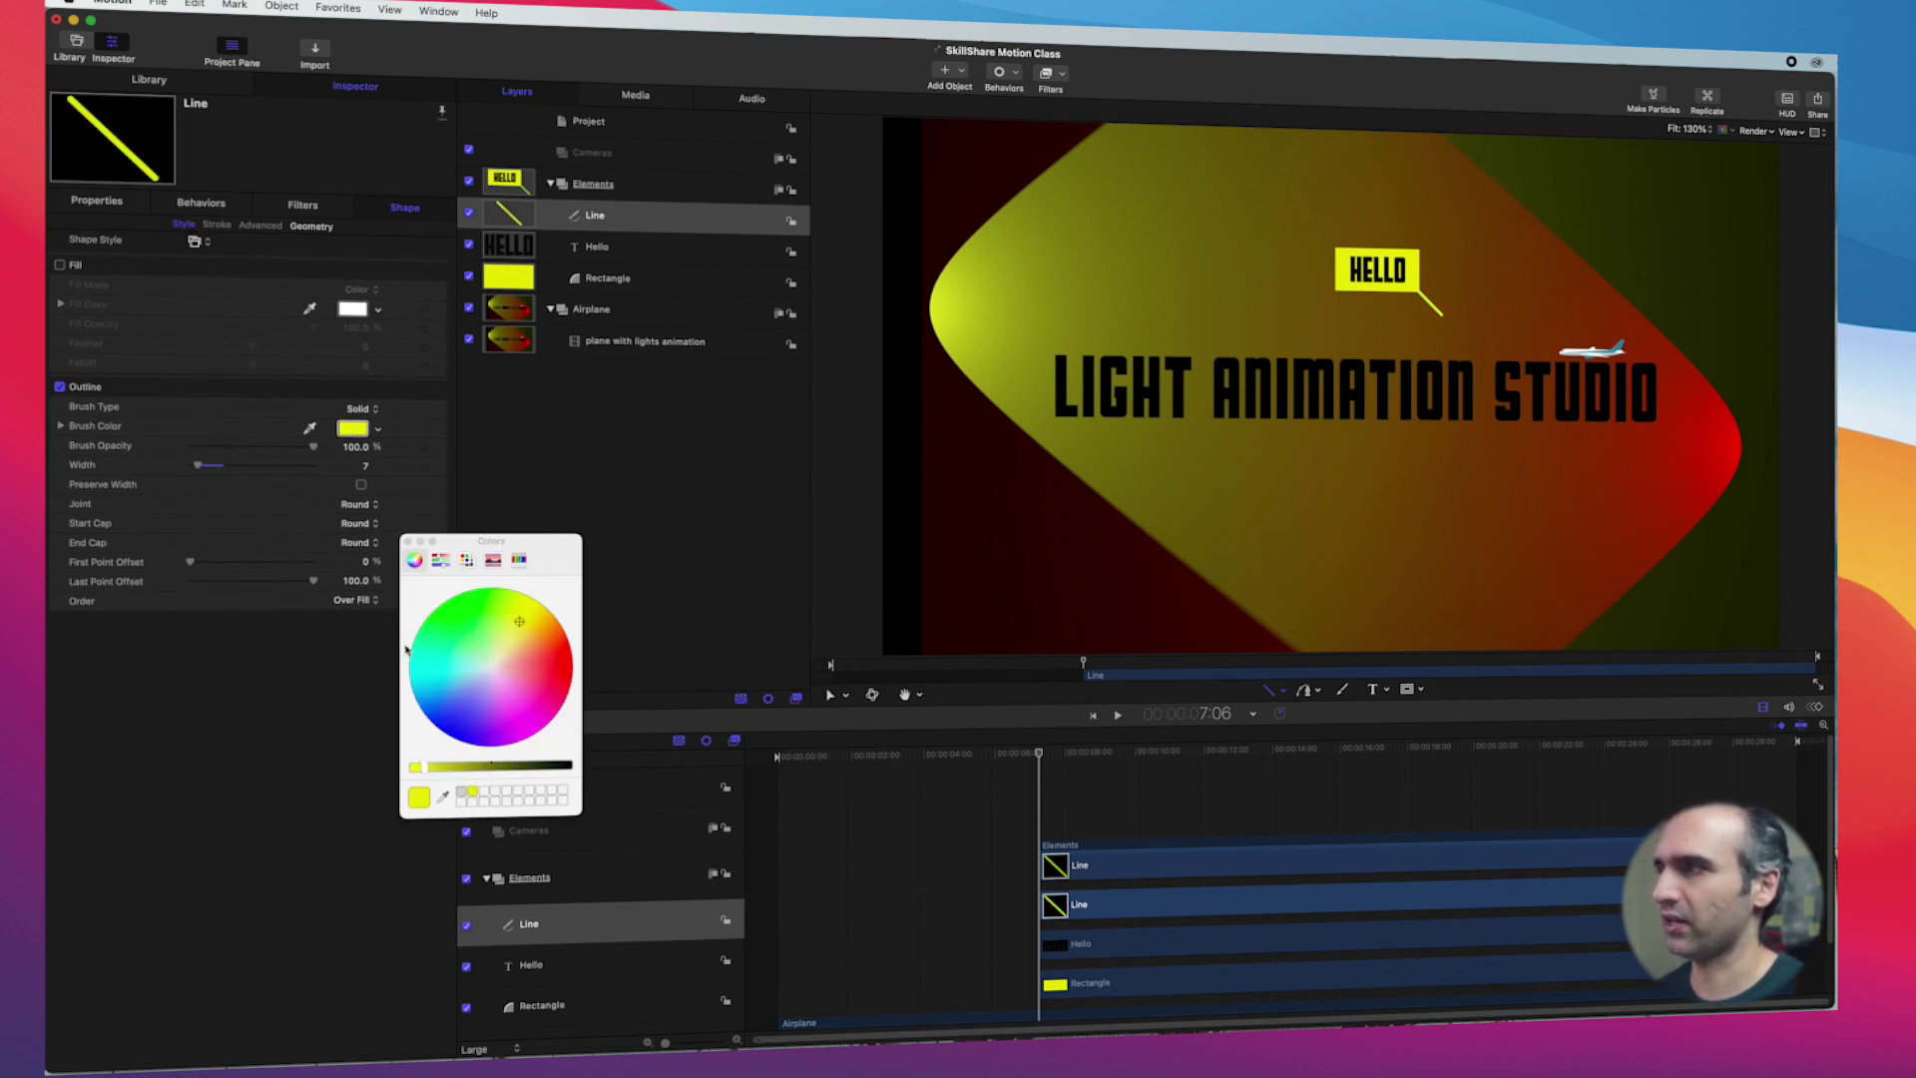
{"action": "left_click", "coordinate": [407, 542]}
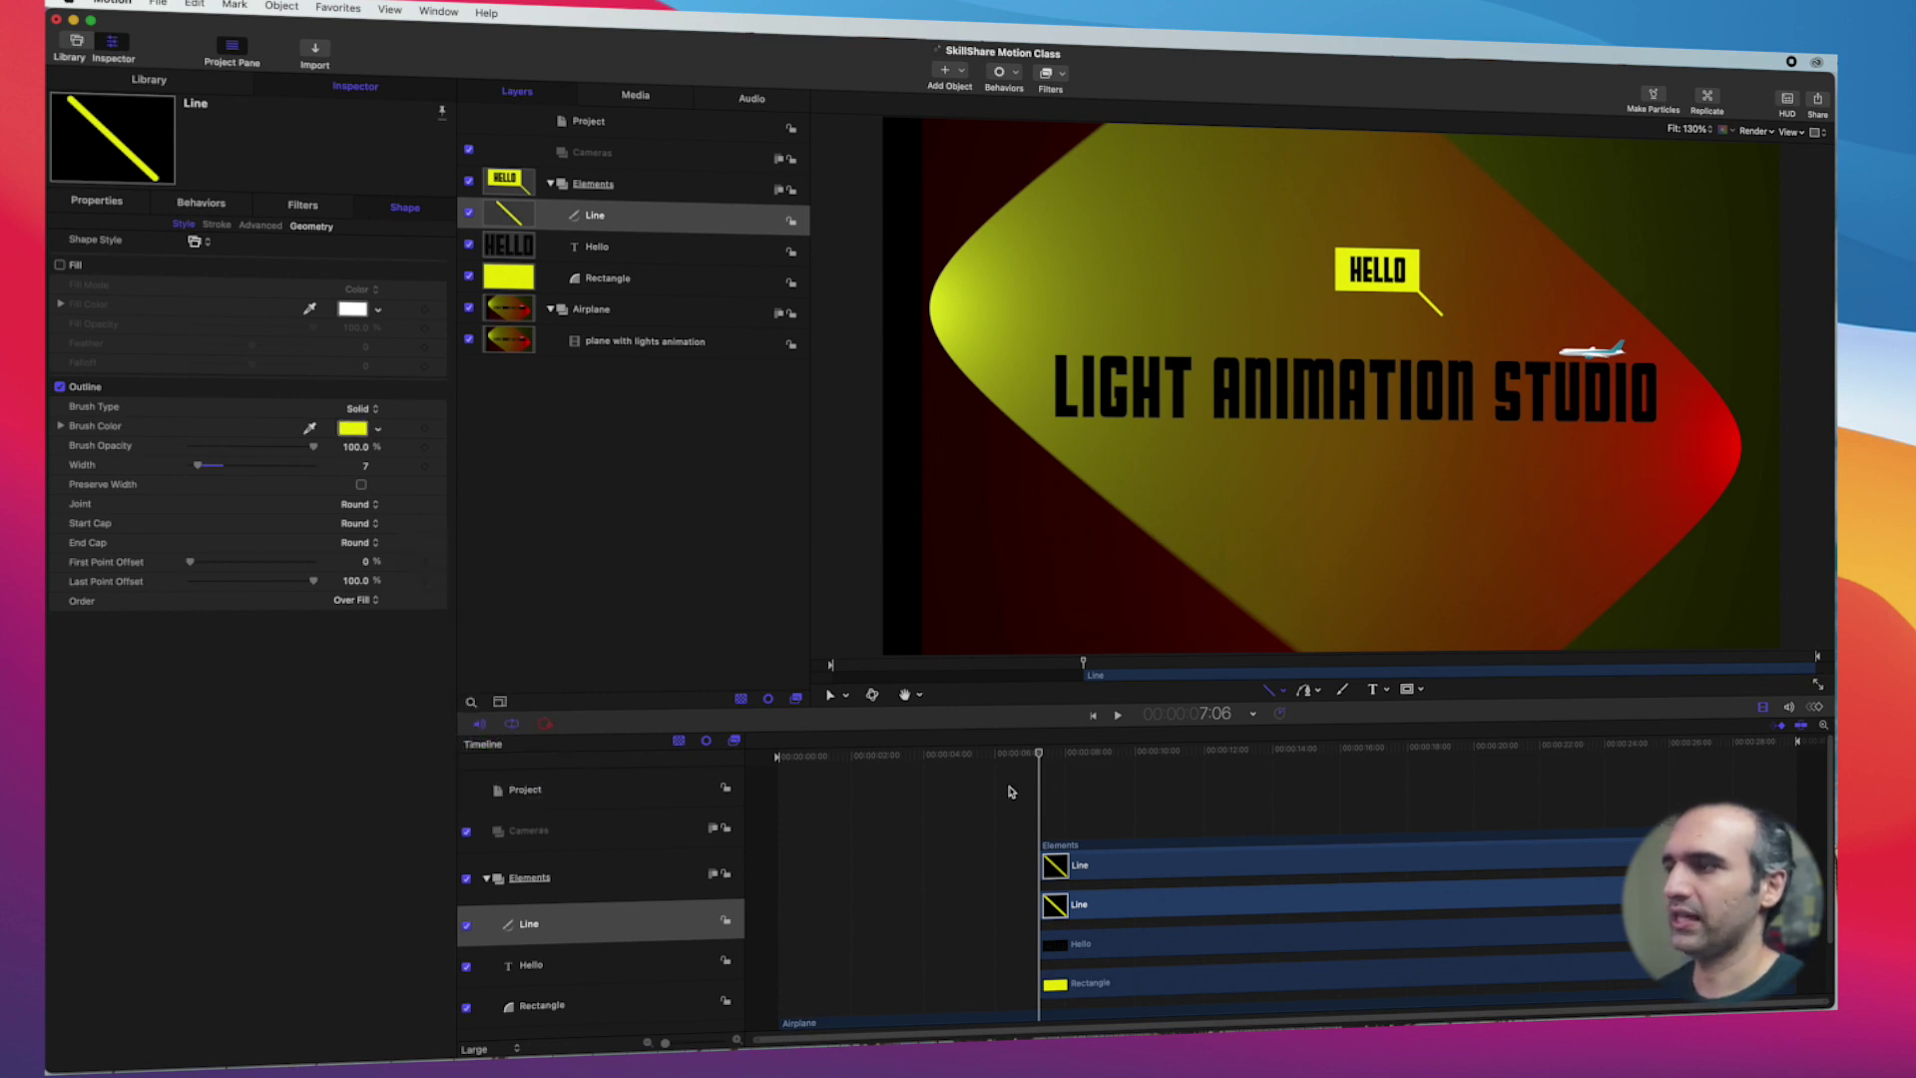
Step: Extend the Elements group with its line, Hello text and rectangle back to the start of the timeline
{"action": "left_click_drag", "start_coordinate": [1038, 755], "coordinate": [780, 840]}
{"action": "scroll", "coordinate": [1047, 786], "scroll_direction": "down", "scroll_amount": 3}
{"action": "scroll", "coordinate": [1047, 786], "scroll_direction": "up", "scroll_amount": 2}
{"action": "left_click", "coordinate": [1066, 801]}
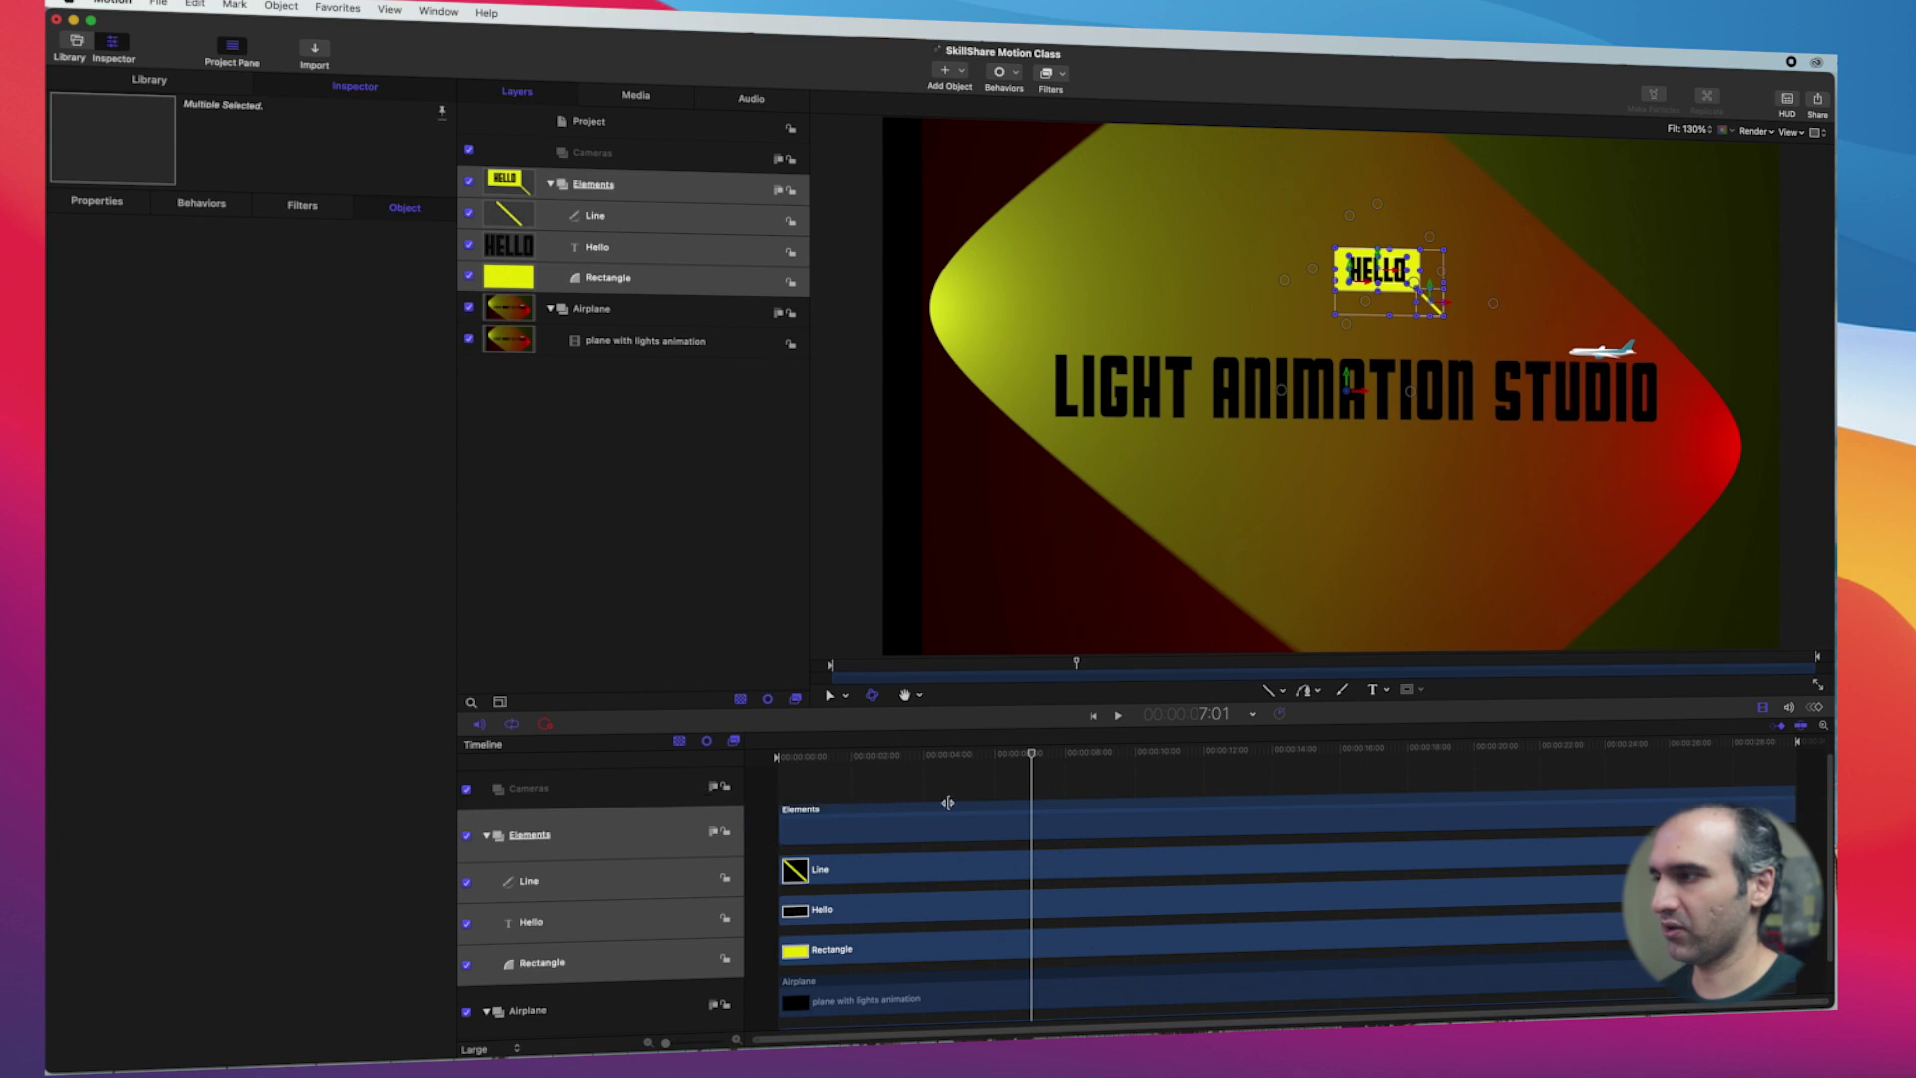
{"action": "left_click", "coordinate": [1015, 755]}
{"action": "left_click_drag", "start_coordinate": [781, 766], "coordinate": [911, 767]}
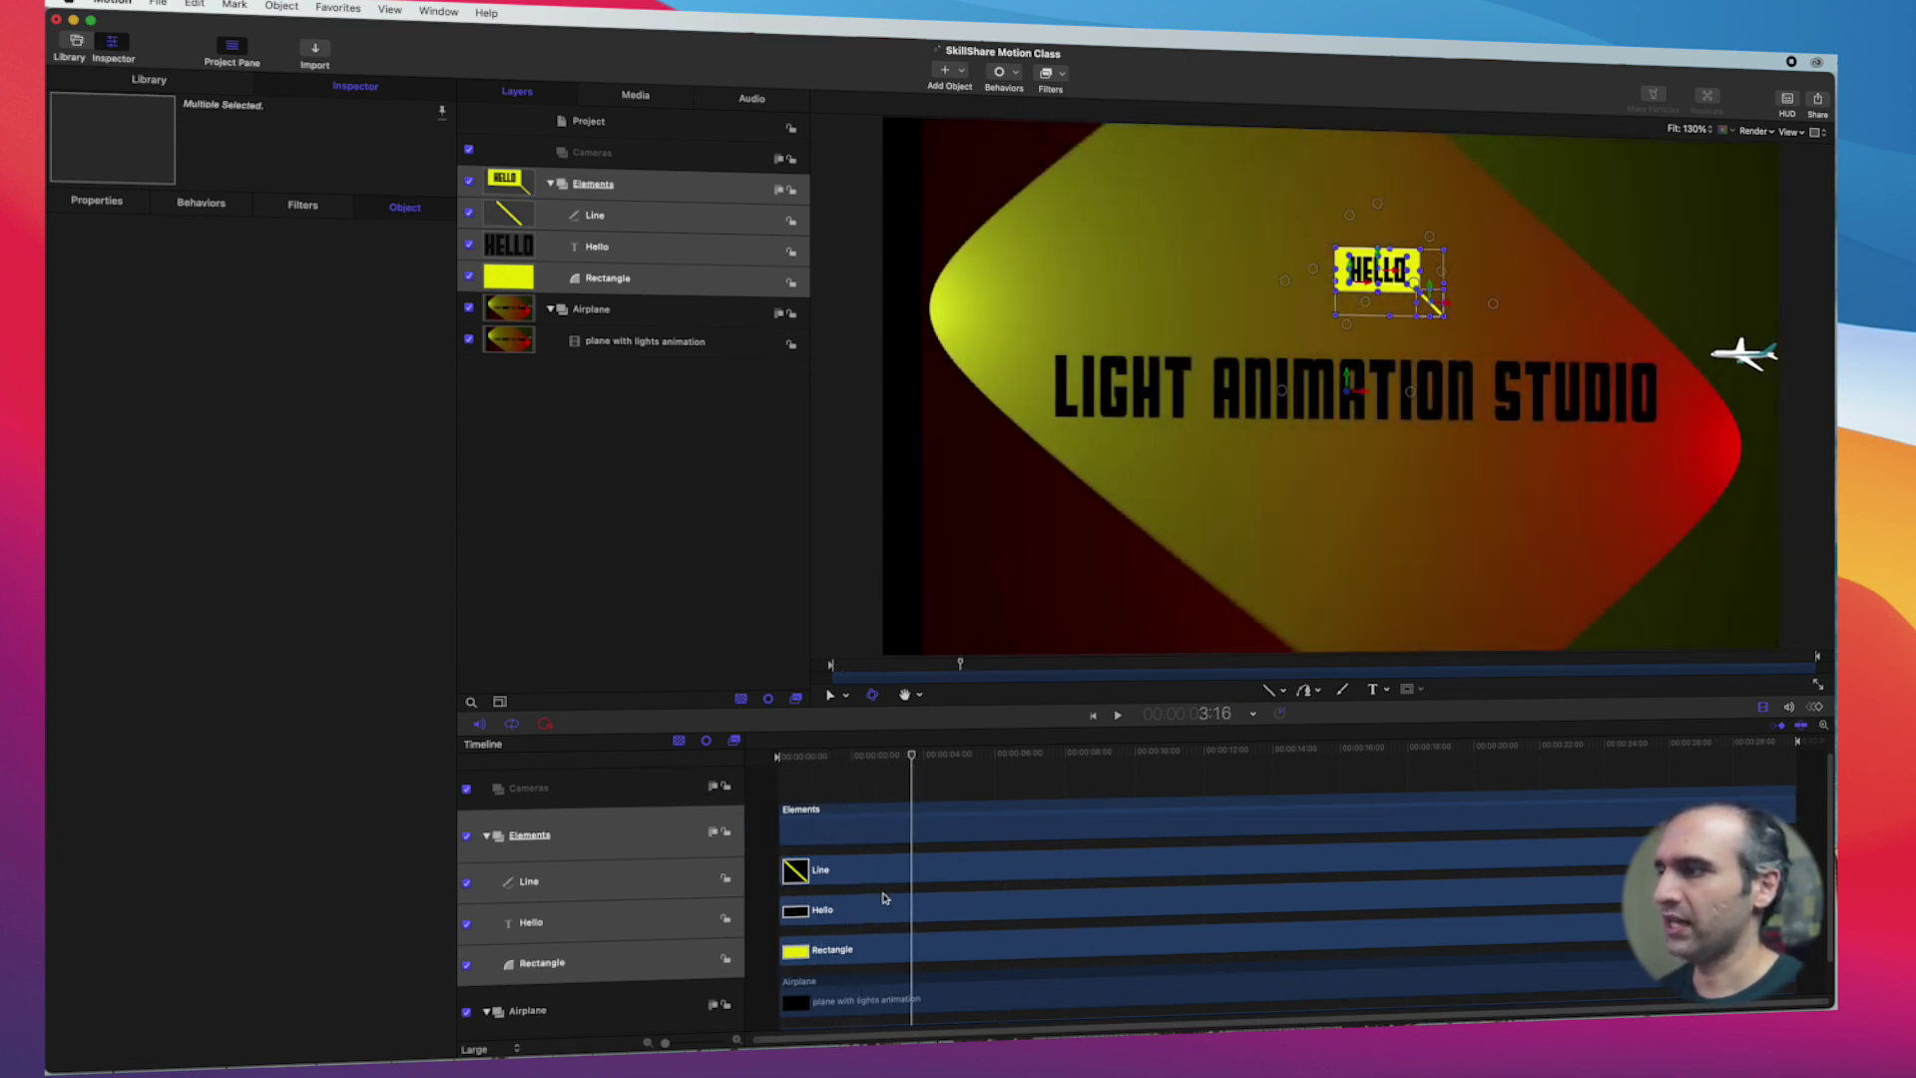
{"action": "scroll", "coordinate": [896, 882], "scroll_direction": "down", "scroll_amount": 2}
{"action": "left_click", "coordinate": [667, 446]}
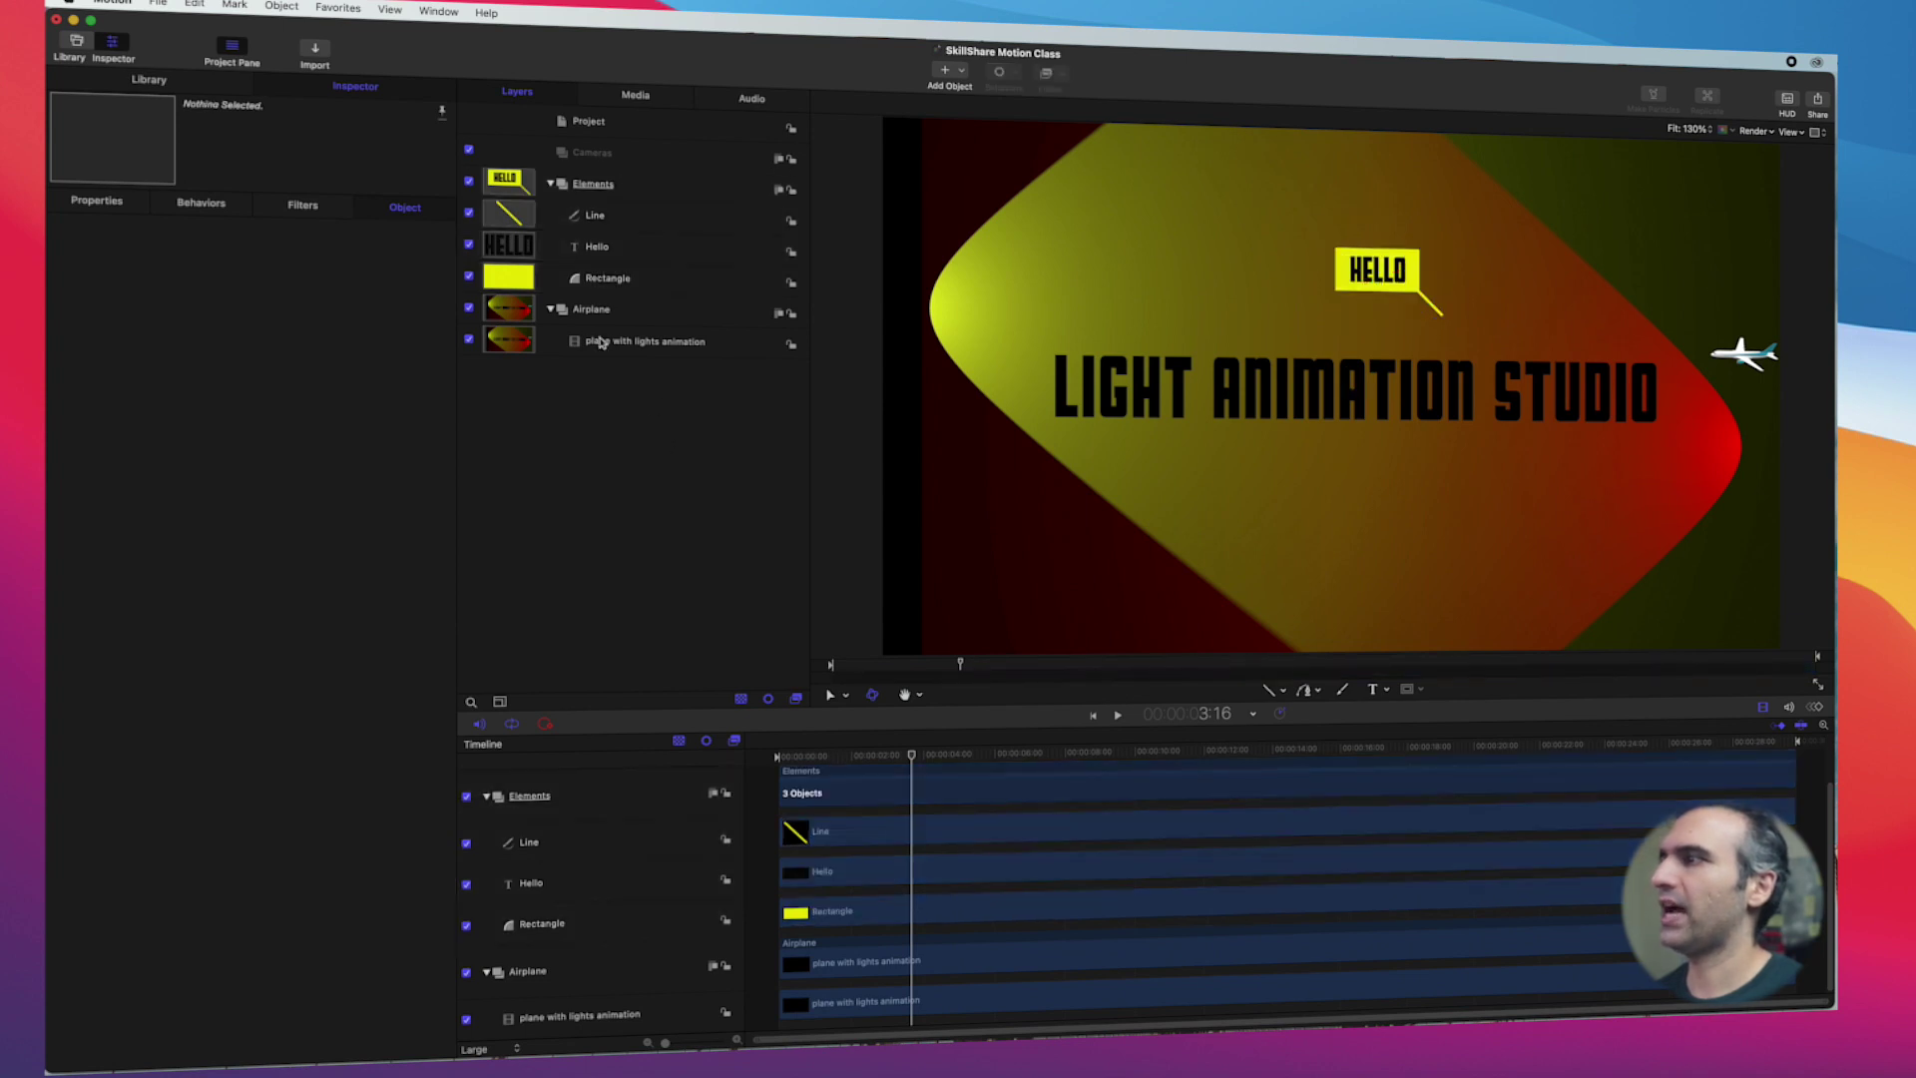
Step: Hide the Elements group and collapse it in the layer list
{"action": "left_click", "coordinate": [551, 185]}
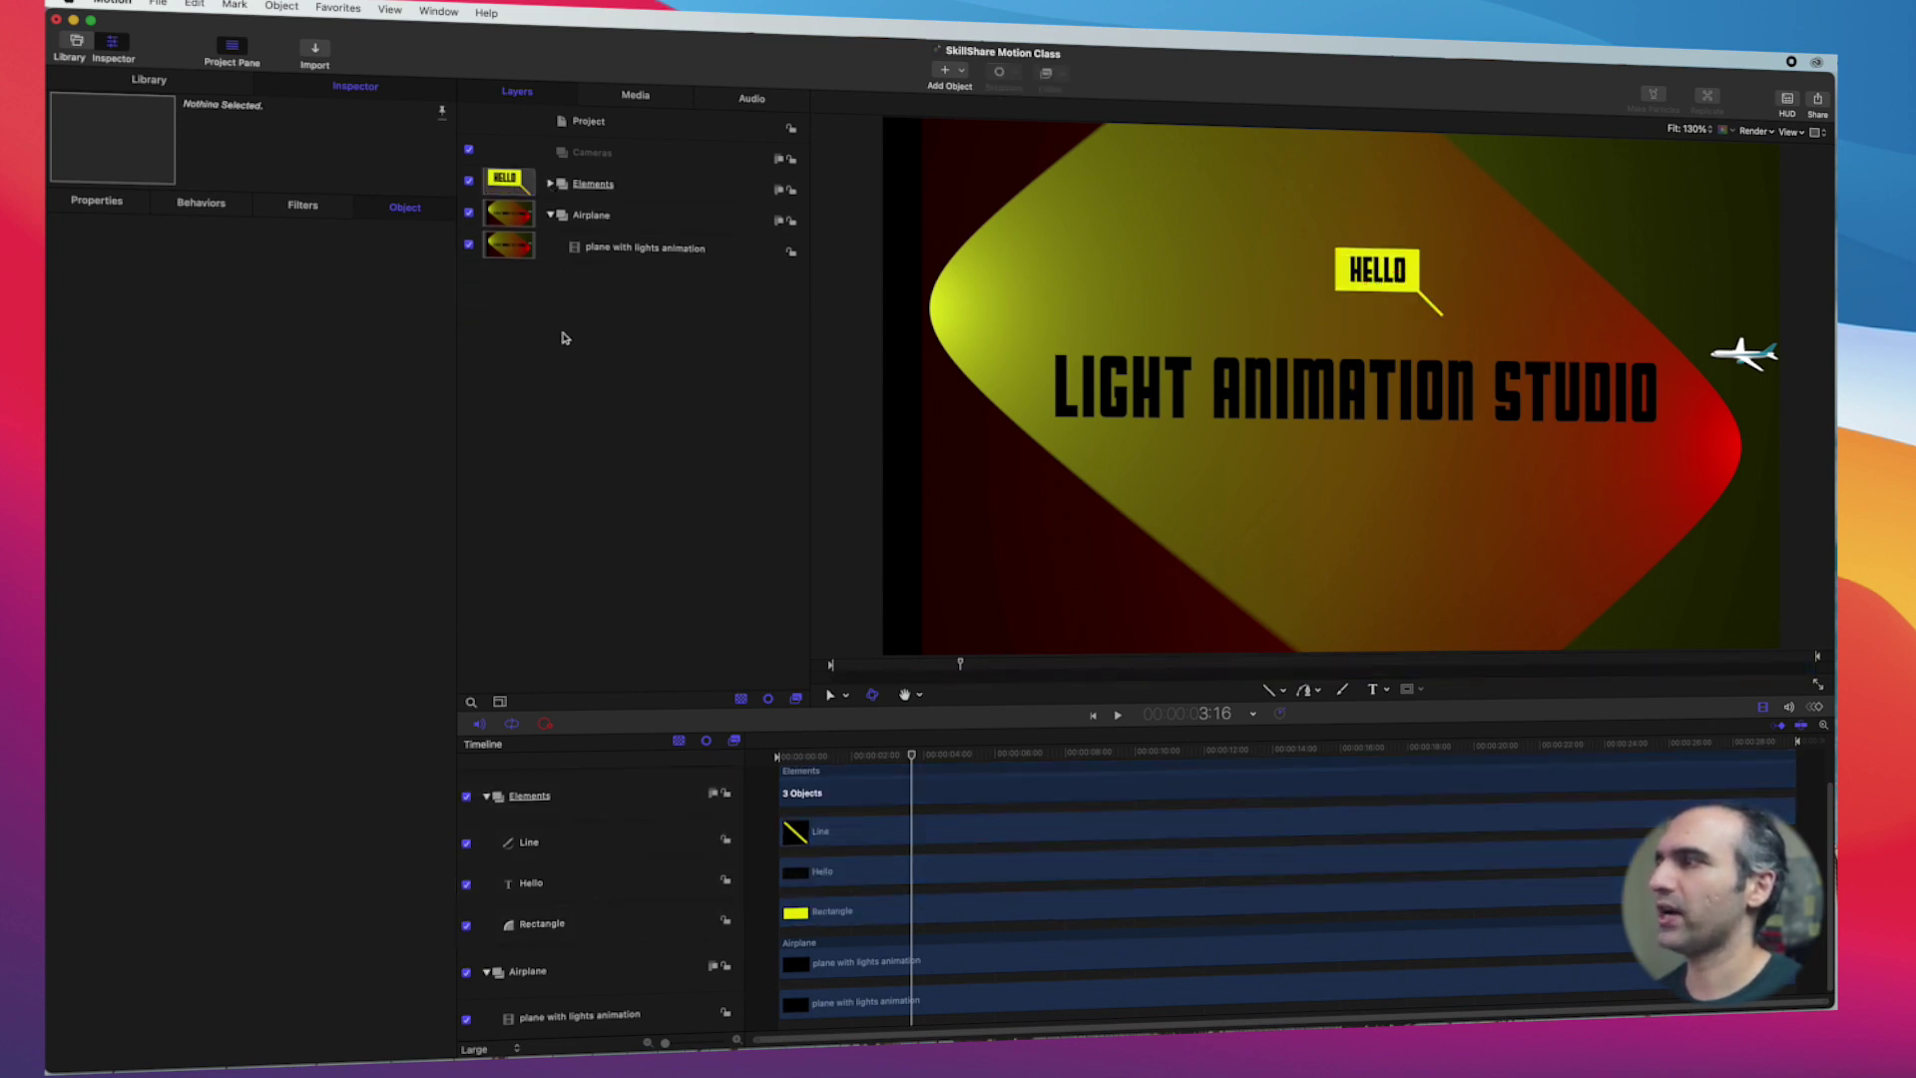
{"action": "left_click", "coordinate": [551, 184]}
{"action": "left_click", "coordinate": [469, 183]}
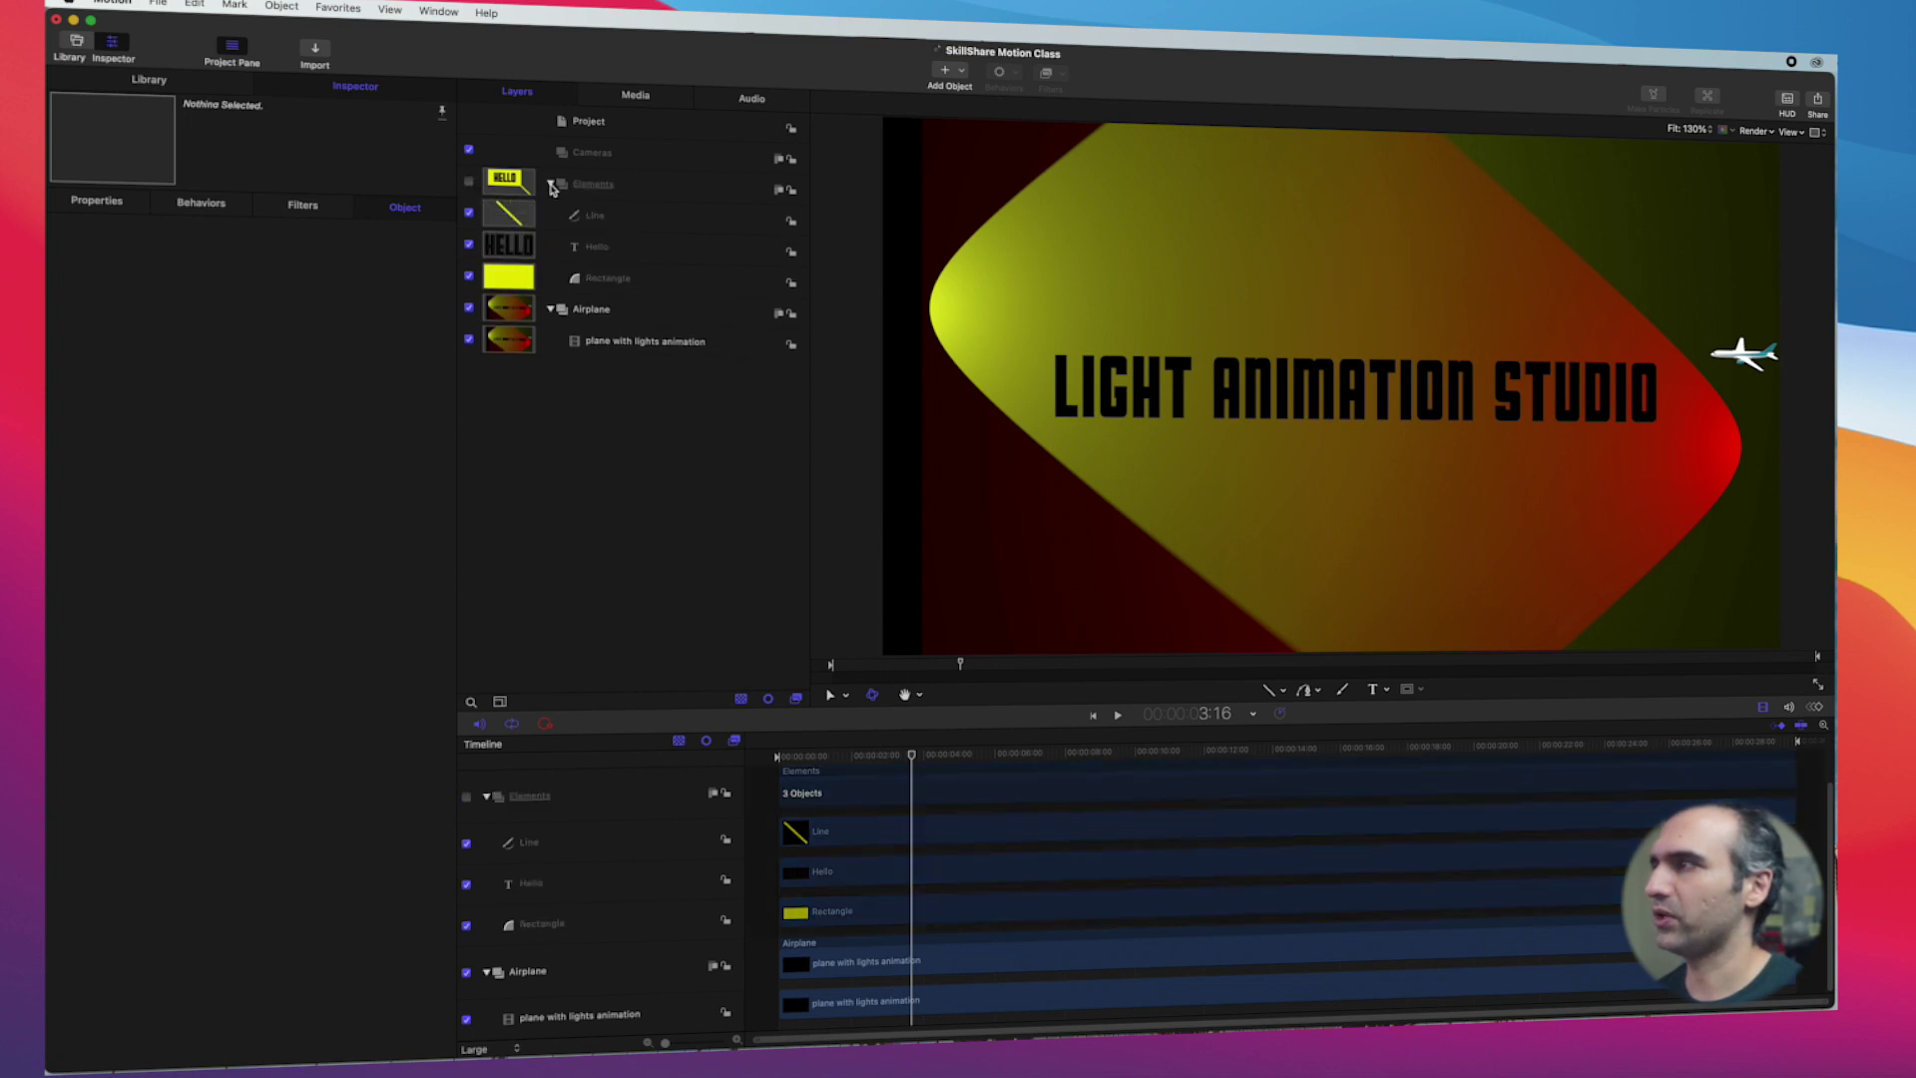
{"action": "left_click", "coordinate": [551, 185]}
Step: Add an Analyze Motion behavior to the plane with lights animation clip in the Airplane group
{"action": "left_click", "coordinate": [649, 221]}
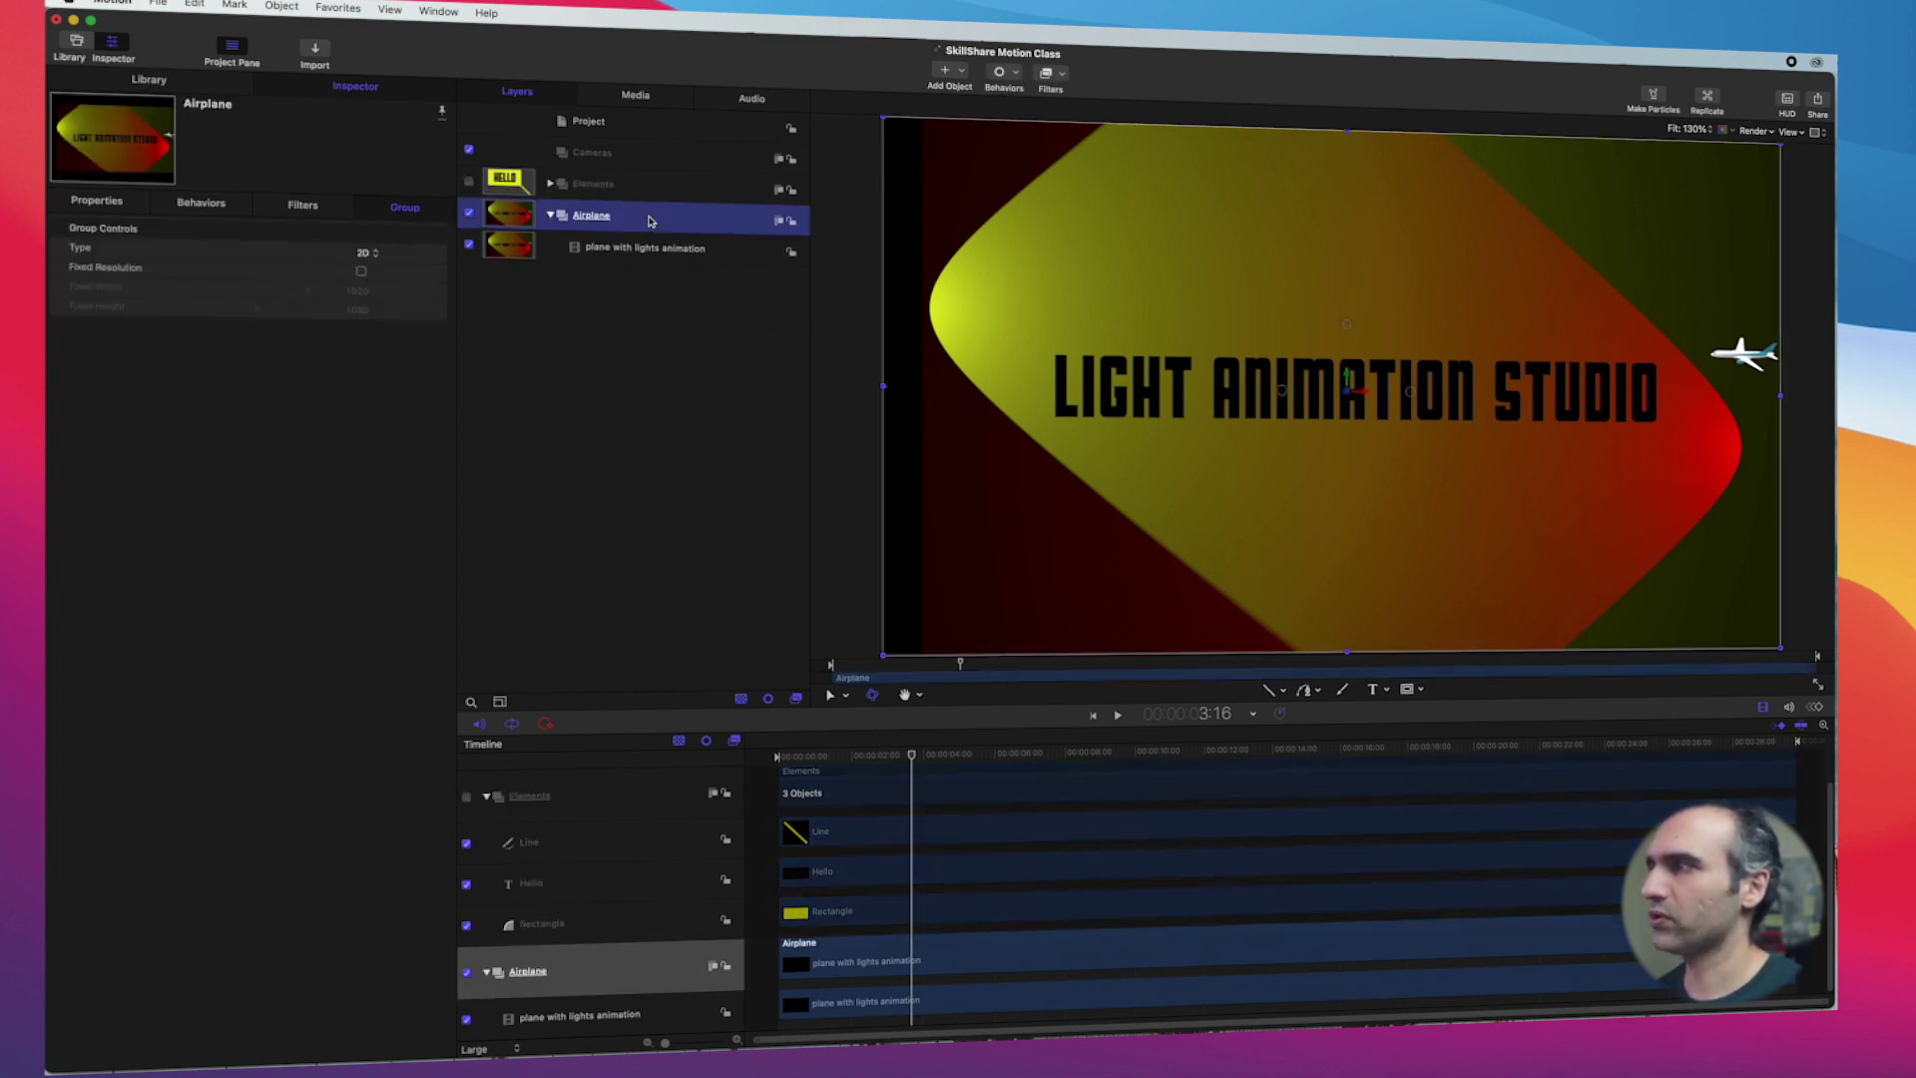
{"action": "left_click", "coordinate": [661, 250]}
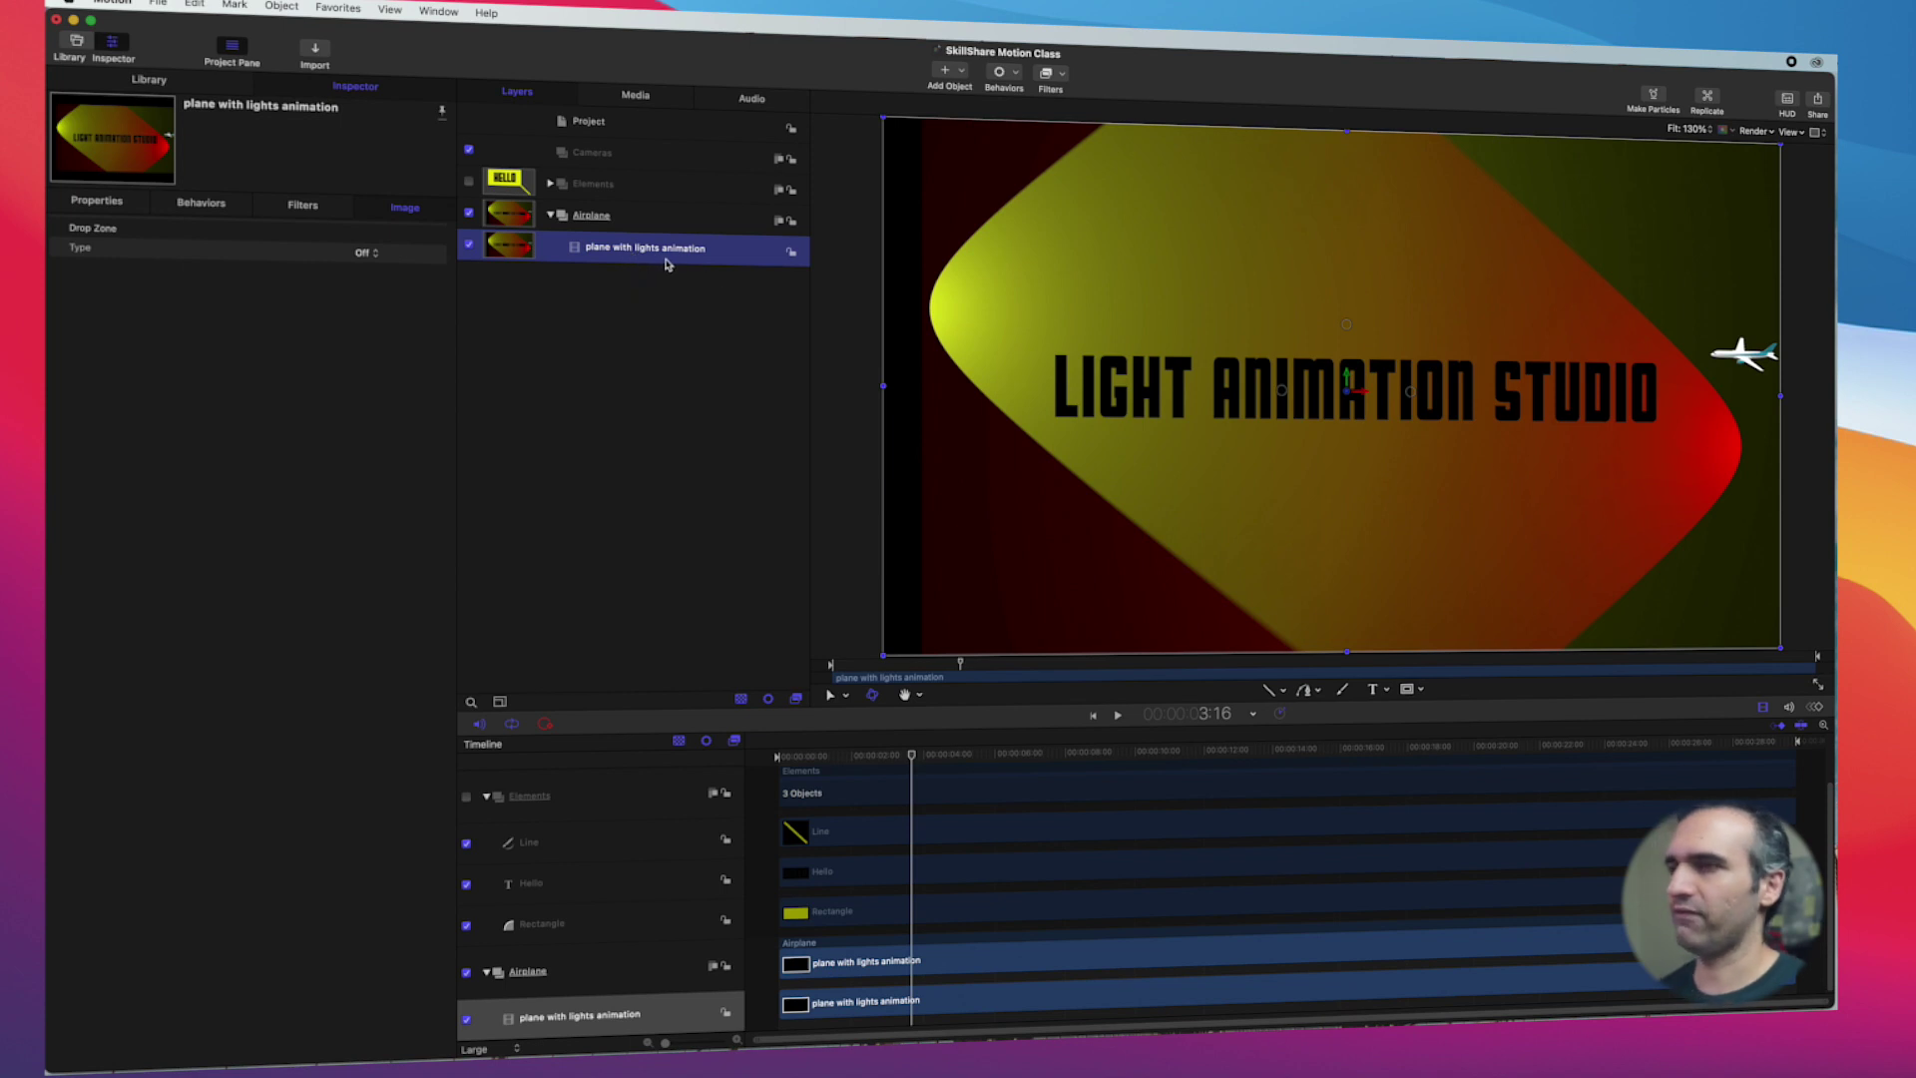
{"action": "left_click", "coordinate": [1017, 77]}
{"action": "left_click", "coordinate": [1017, 77]}
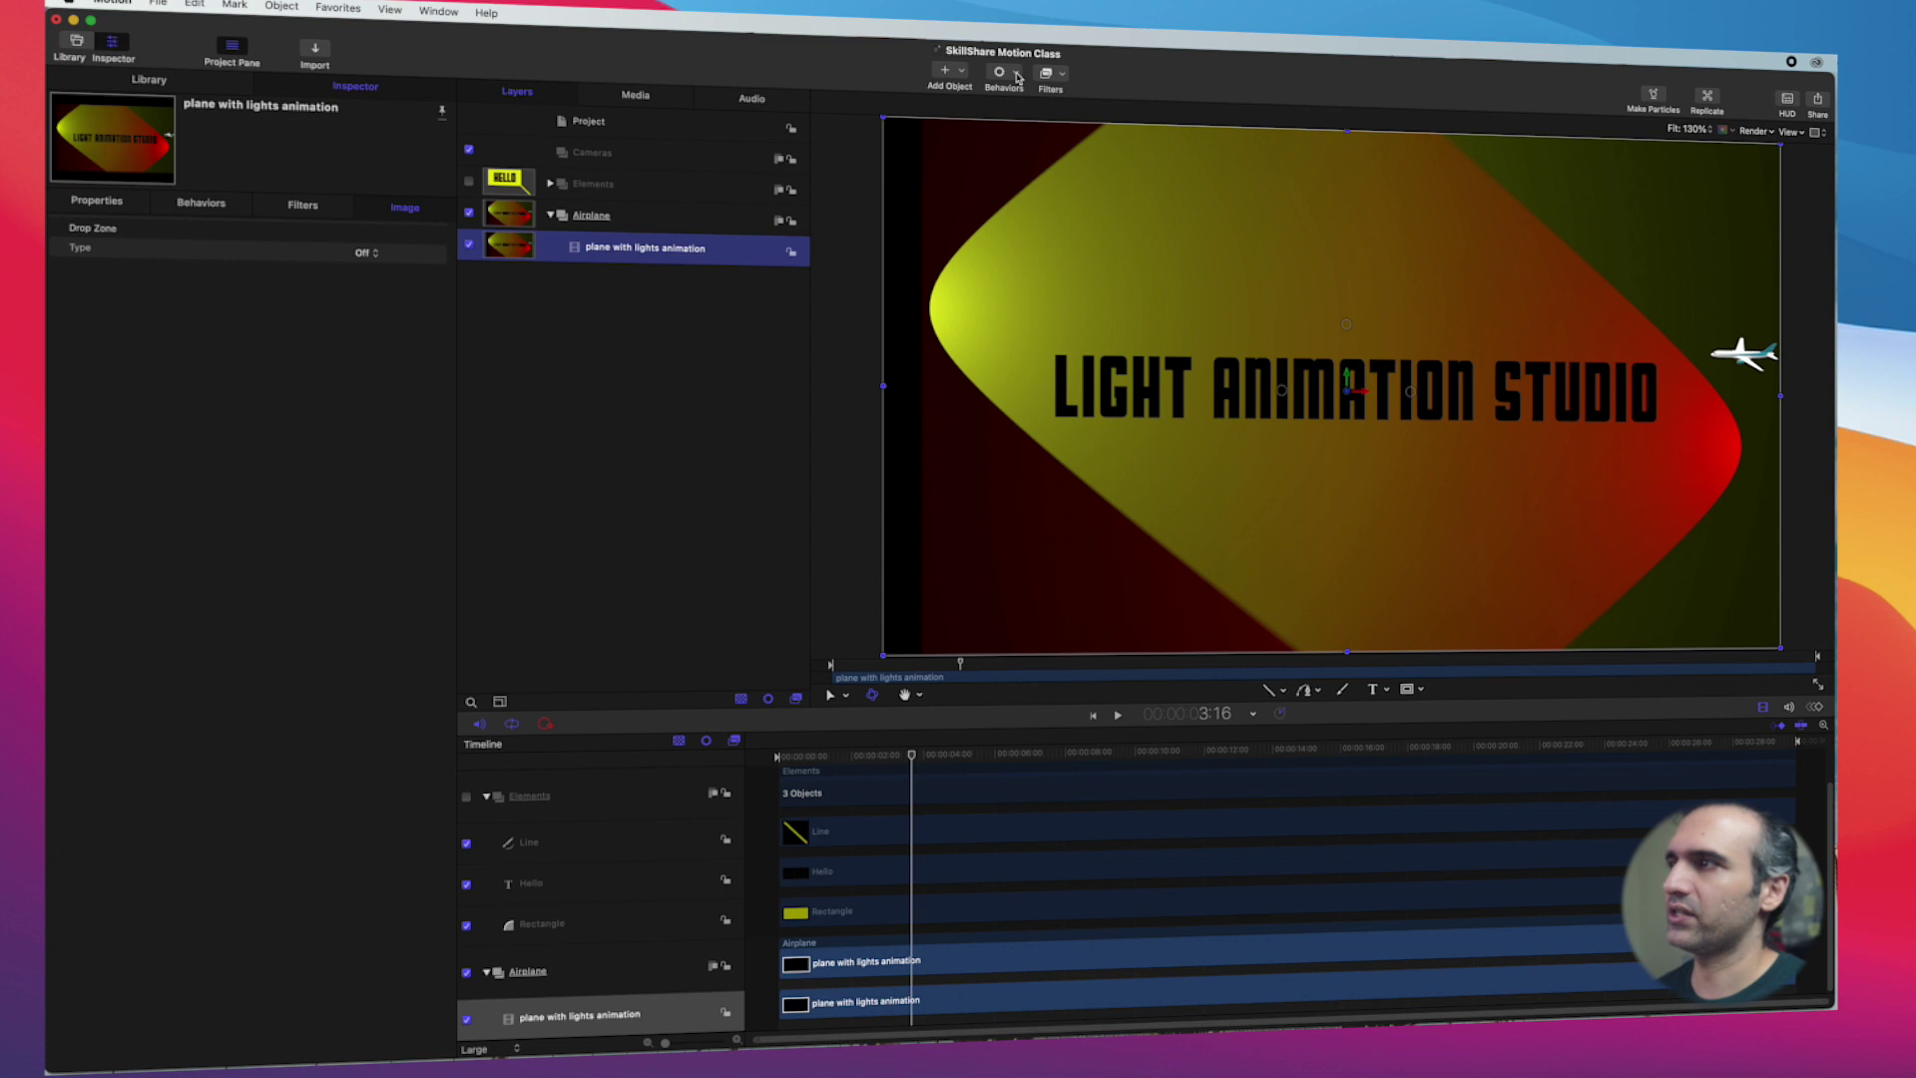
{"action": "left_click", "coordinate": [1016, 77]}
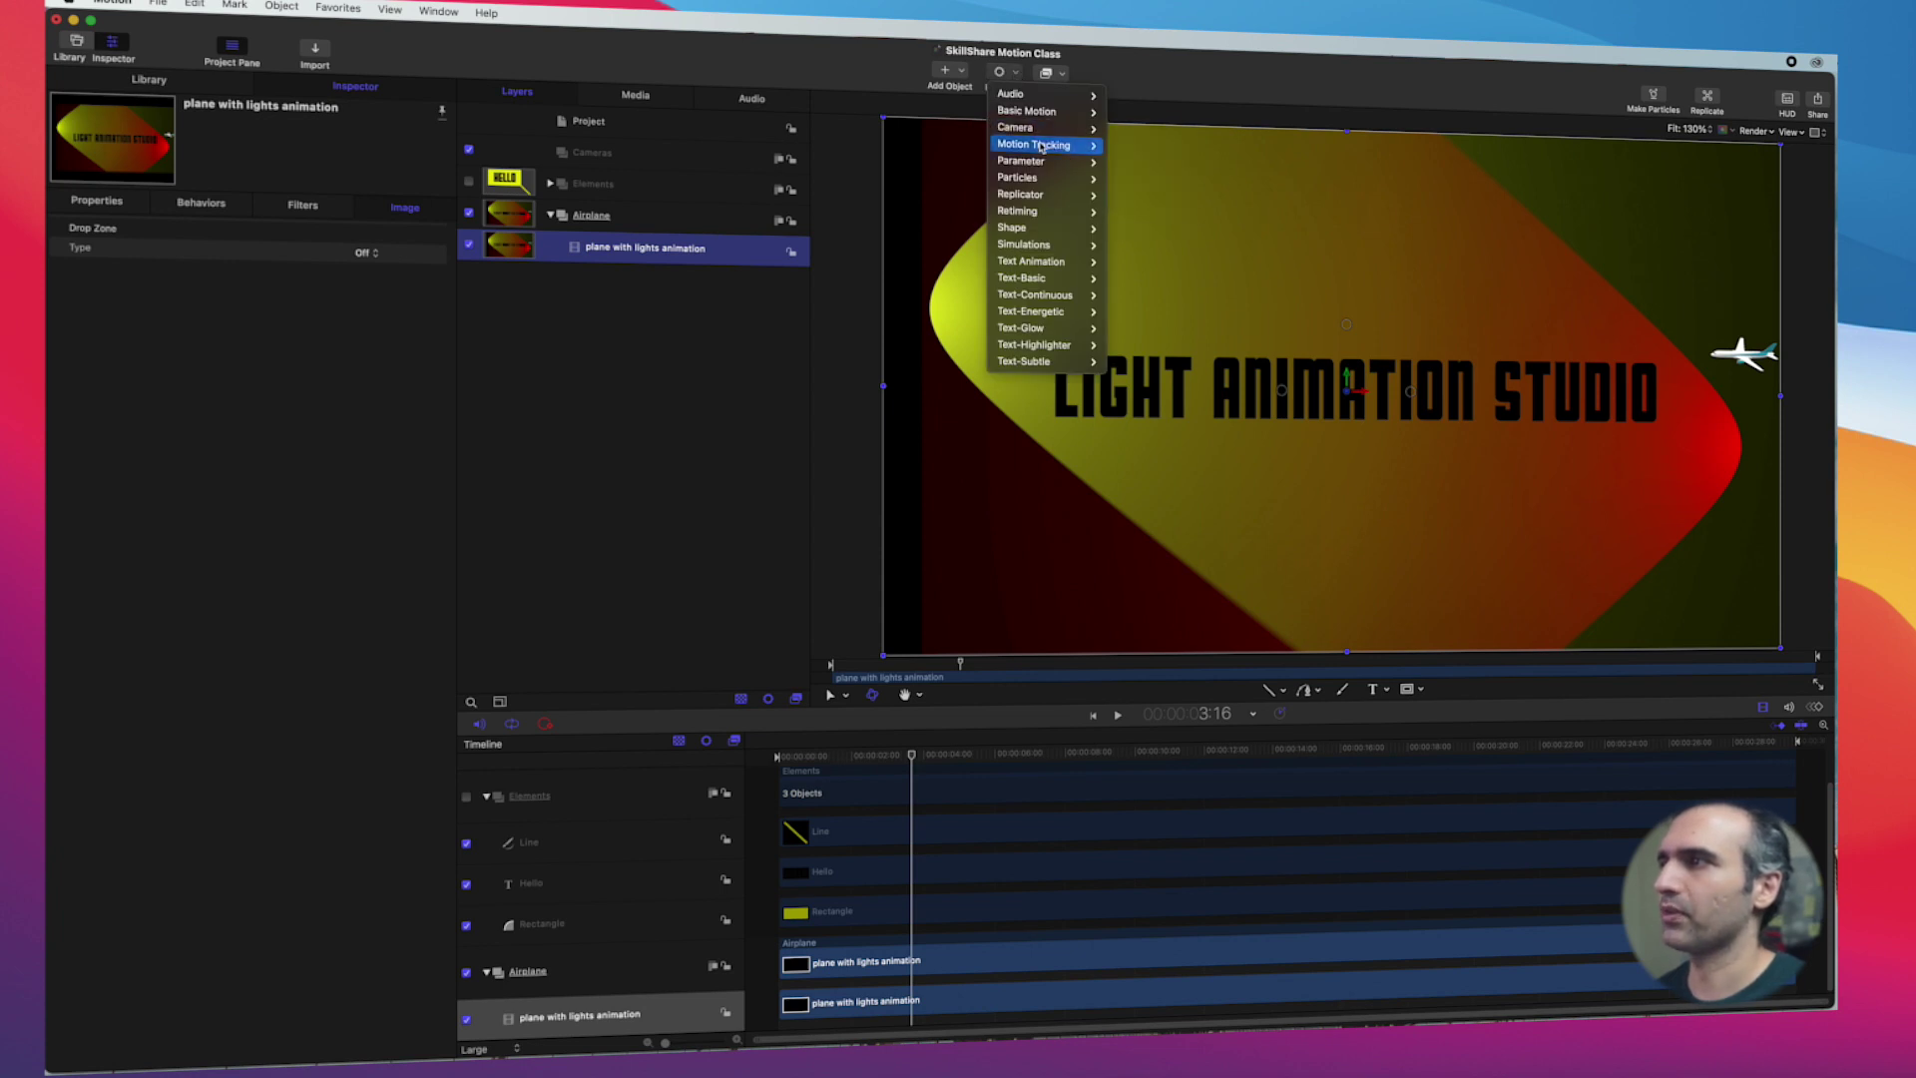
{"action": "mouse_move", "coordinate": [1038, 111]}
{"action": "left_click", "coordinate": [1128, 152]}
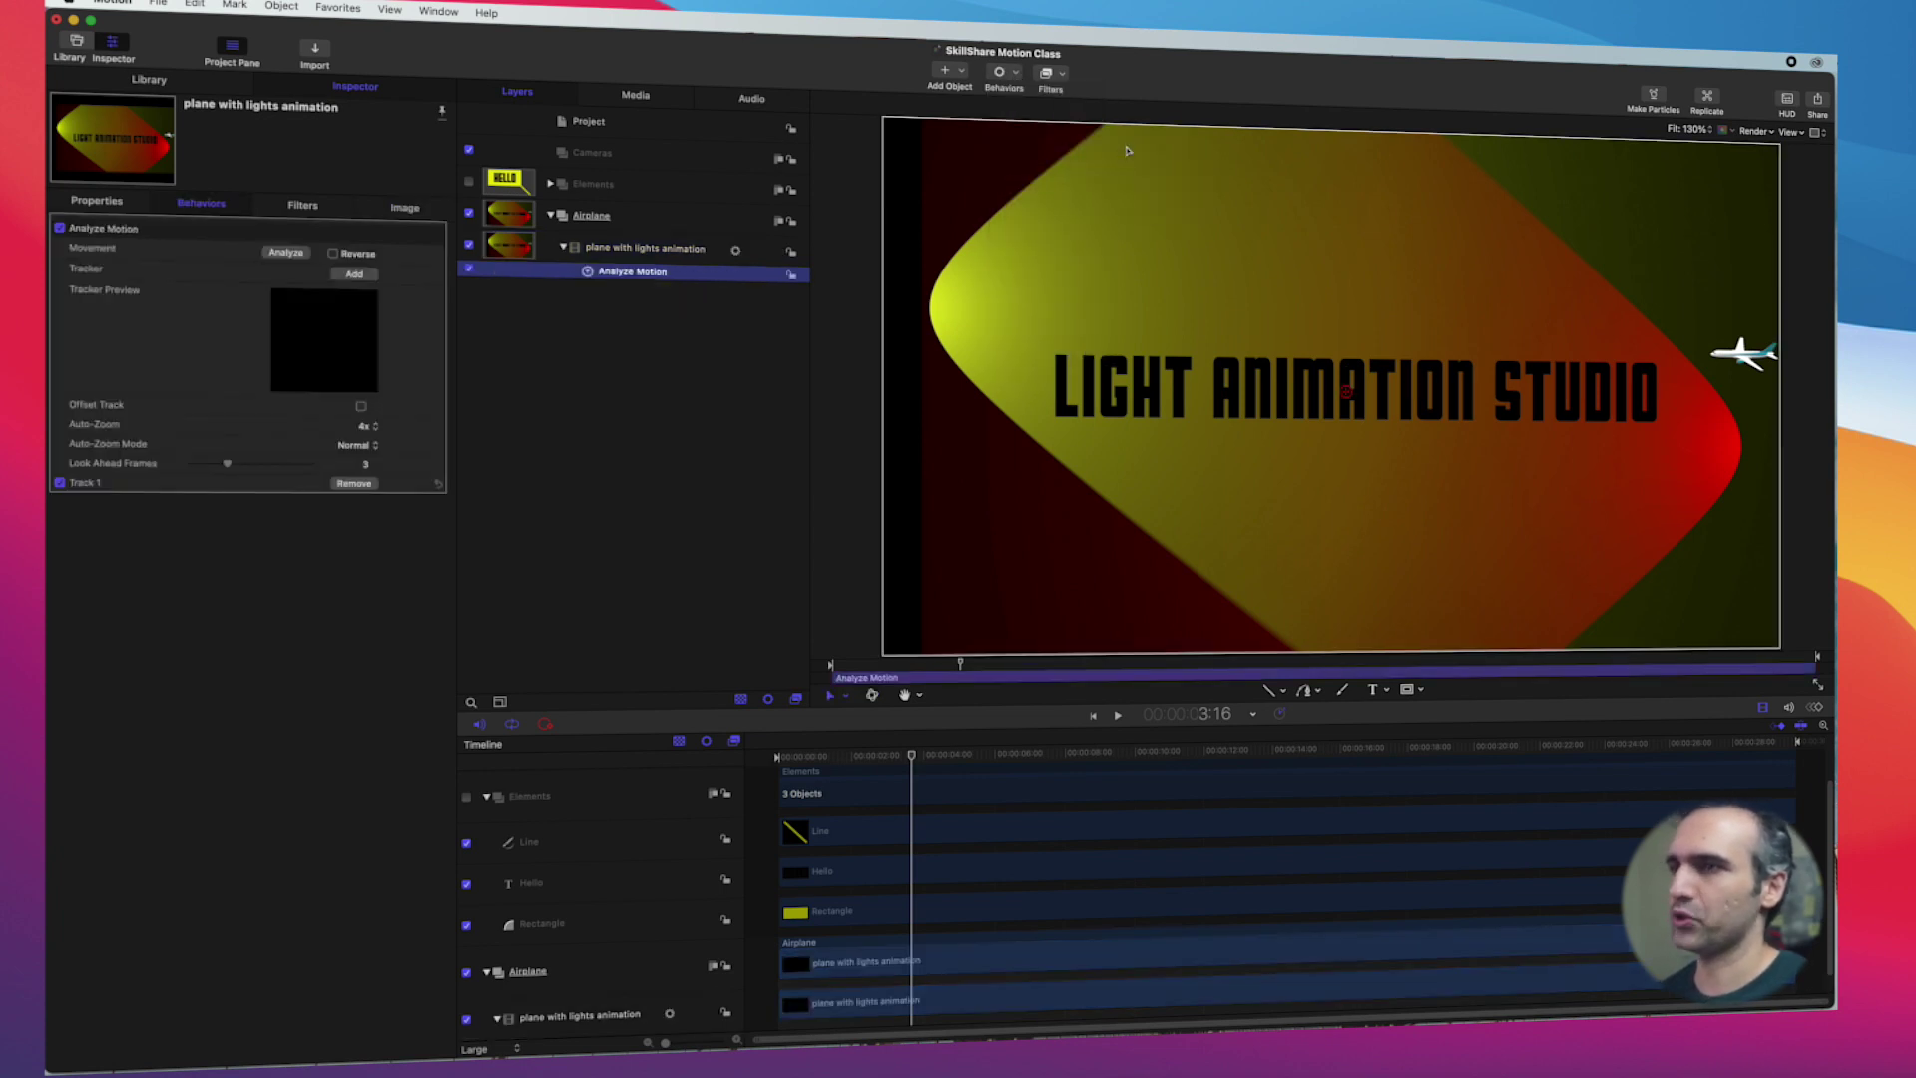
Step: Place the tracker on the airplane's nose at 1:20 and analyze its movement, stopping once the nose reaches the frame's left edge
{"action": "left_click_drag", "start_coordinate": [920, 762], "coordinate": [846, 766]}
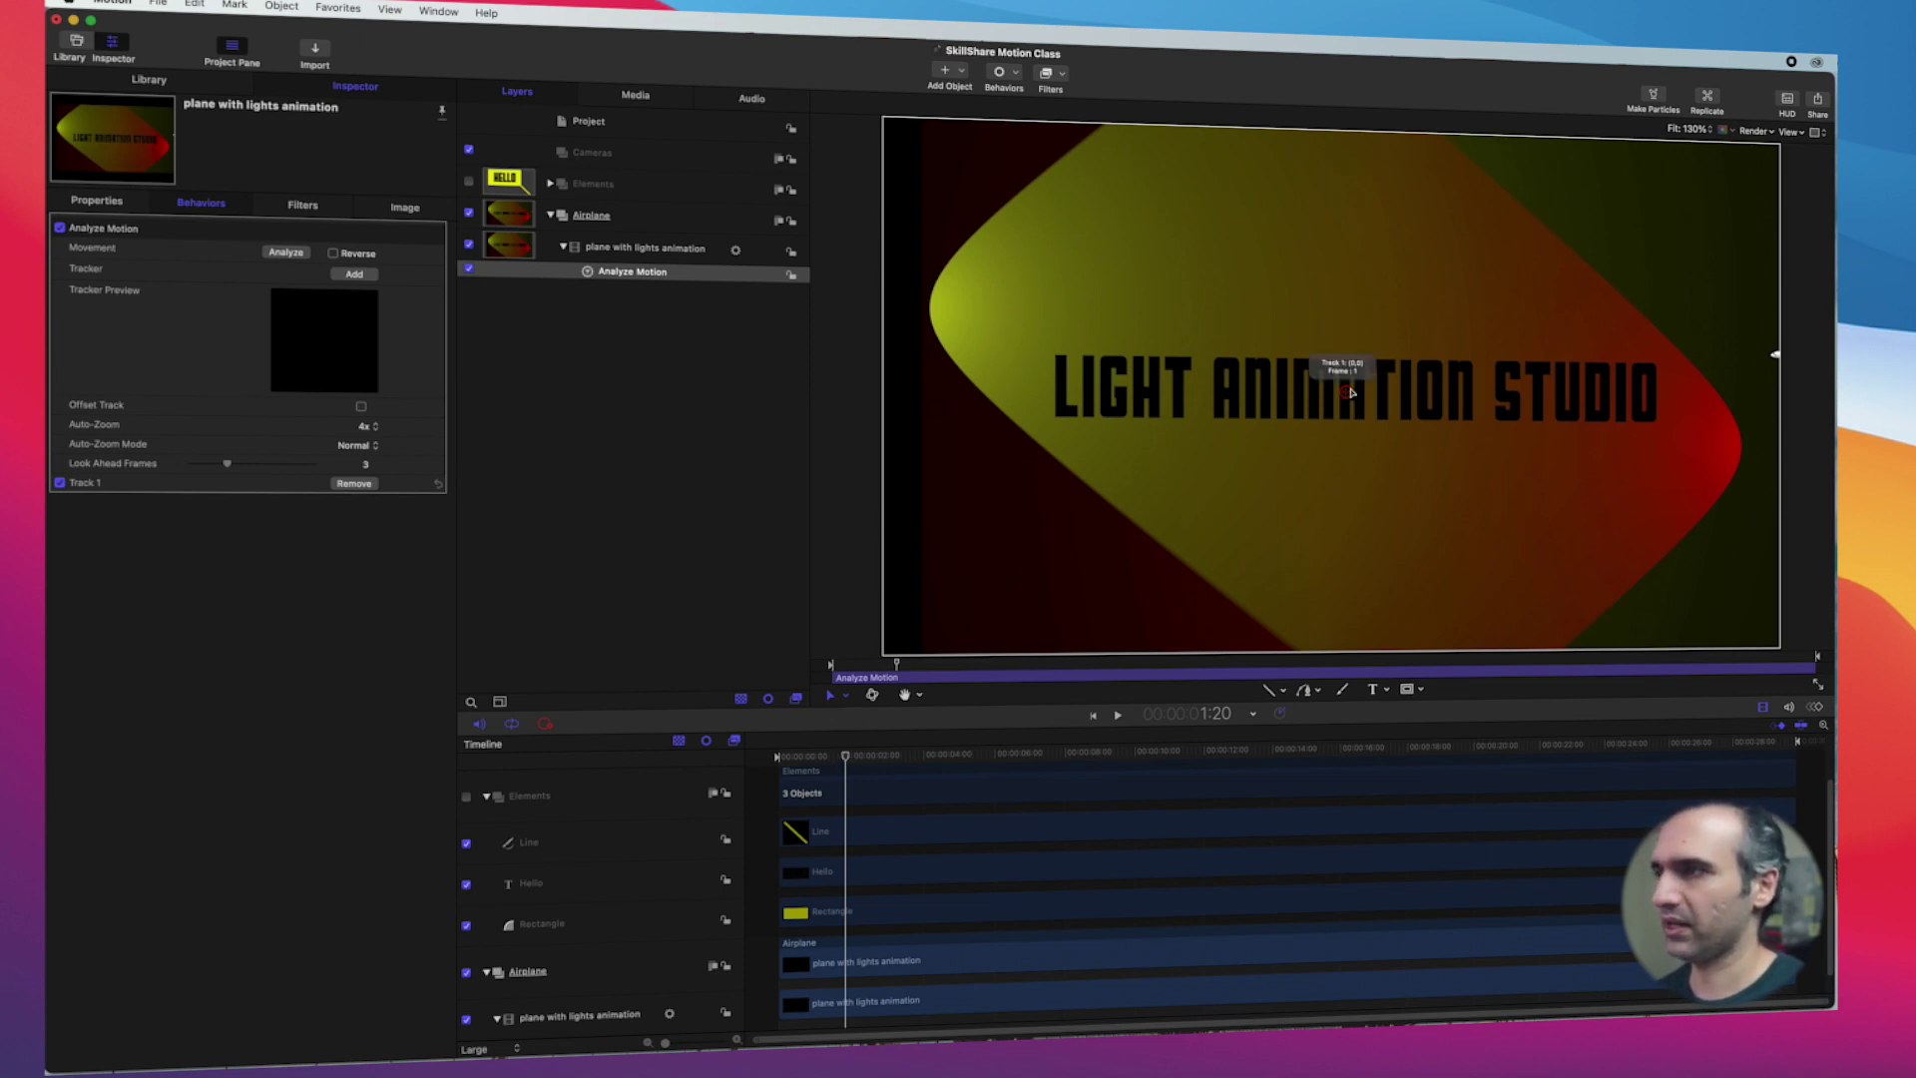
{"action": "left_click_drag", "start_coordinate": [1346, 391], "coordinate": [1773, 355]}
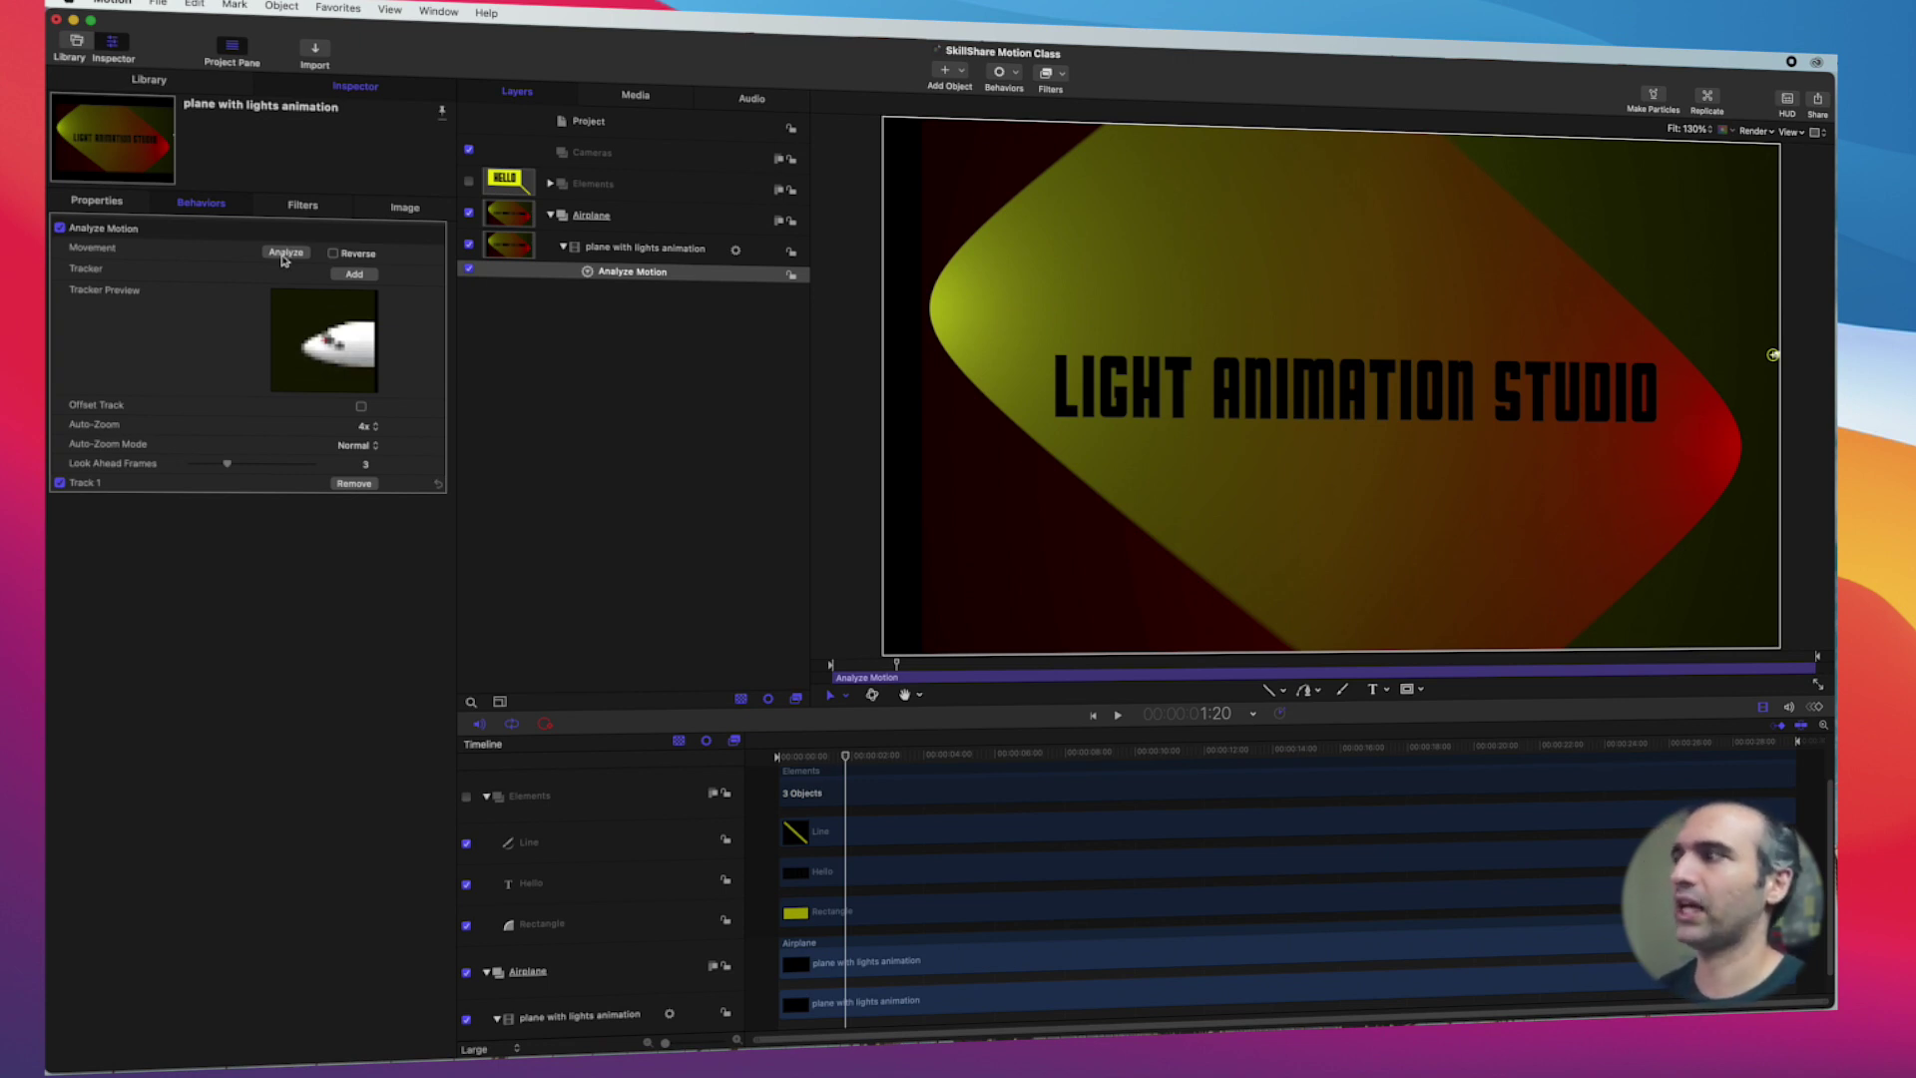
{"action": "left_click", "coordinate": [284, 255]}
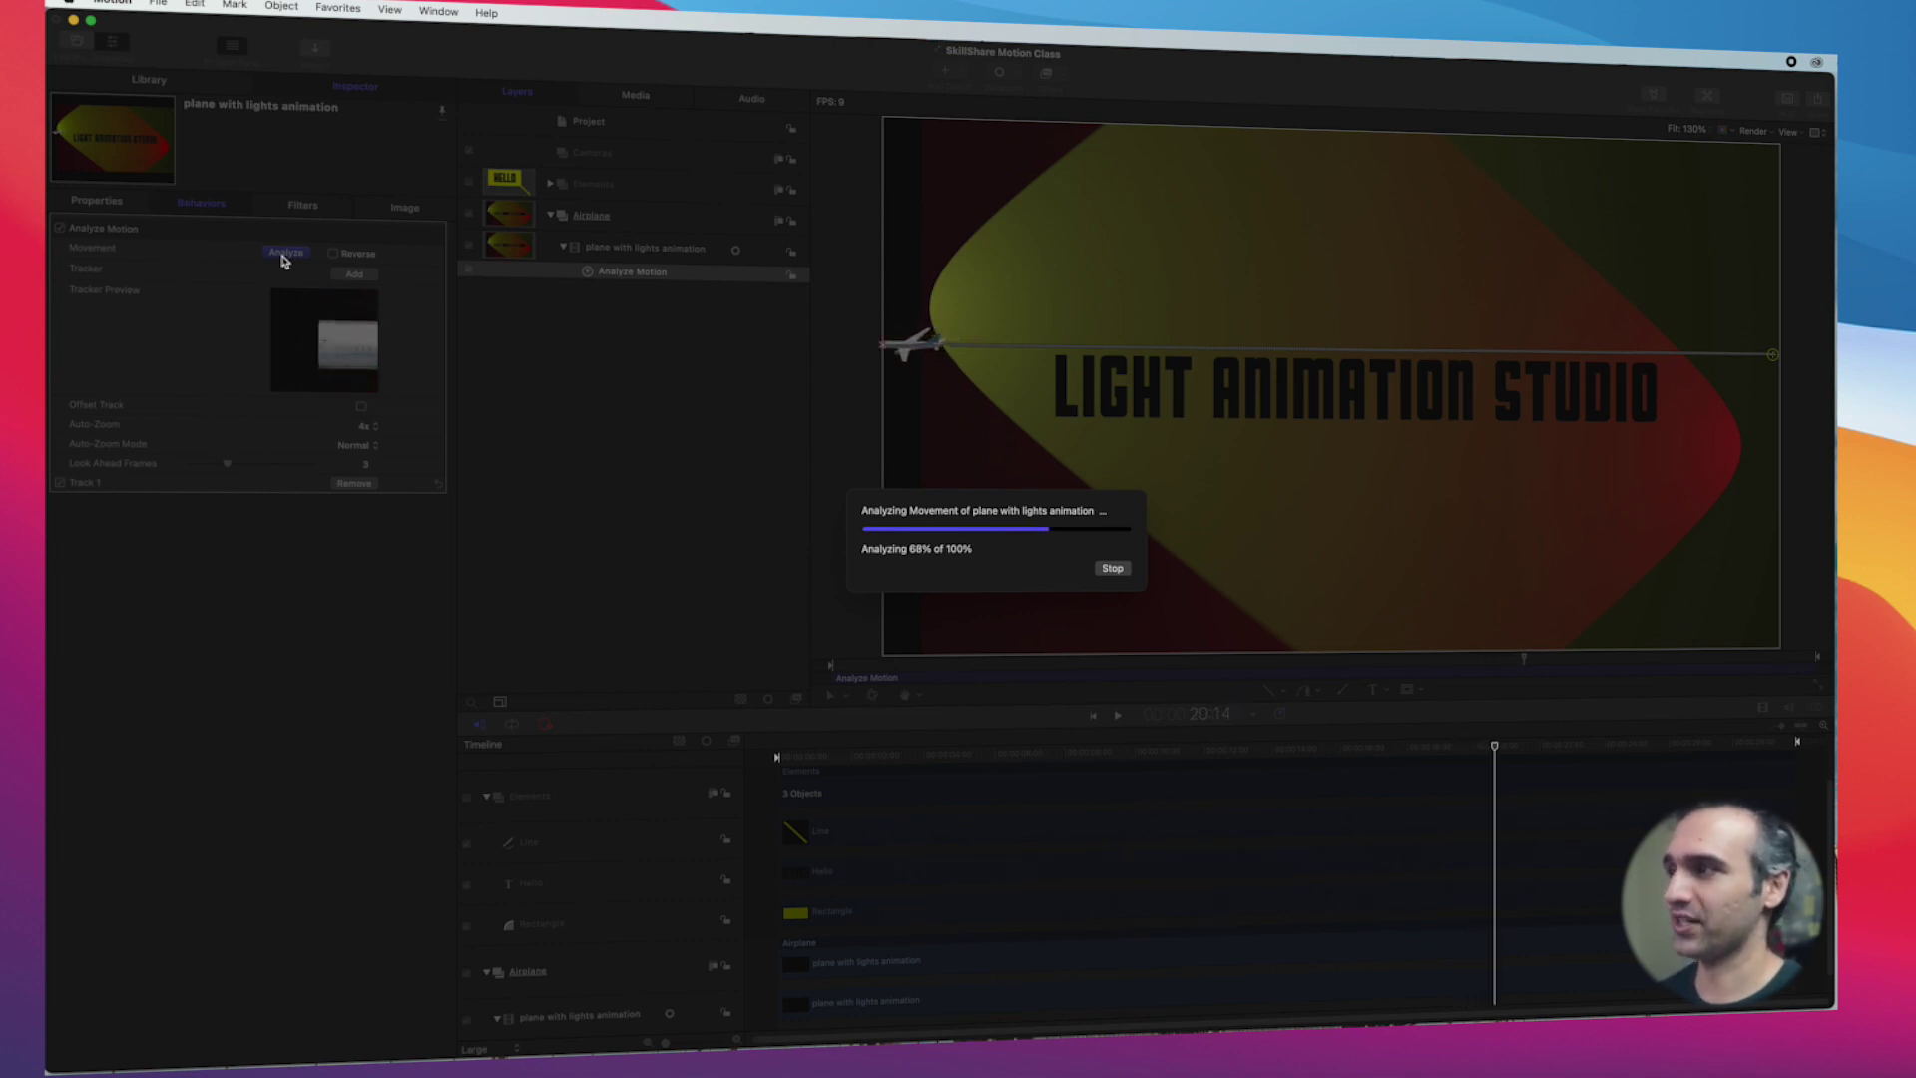
{"action": "key", "text": "Escape"}
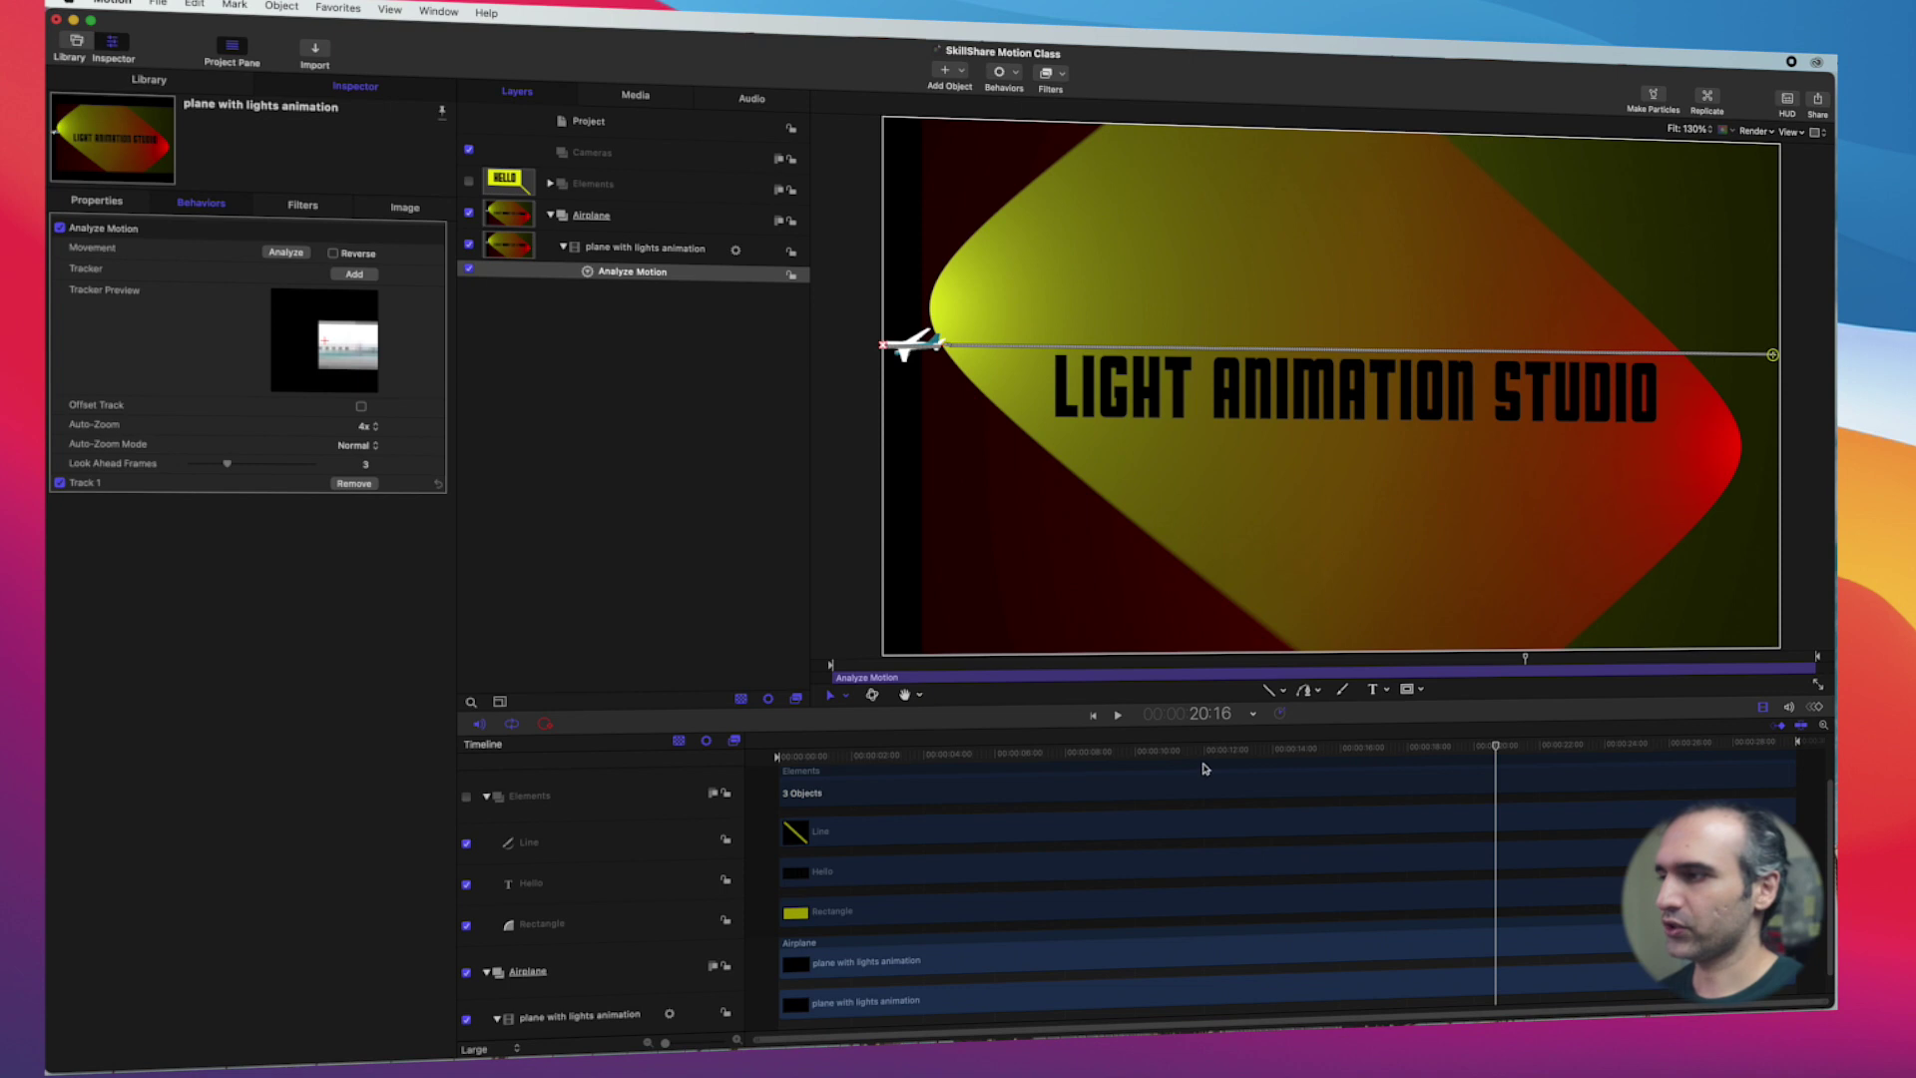
{"action": "scroll", "coordinate": [1209, 770], "scroll_direction": "down", "scroll_amount": 1}
{"action": "left_click_drag", "start_coordinate": [1493, 748], "coordinate": [961, 787]}
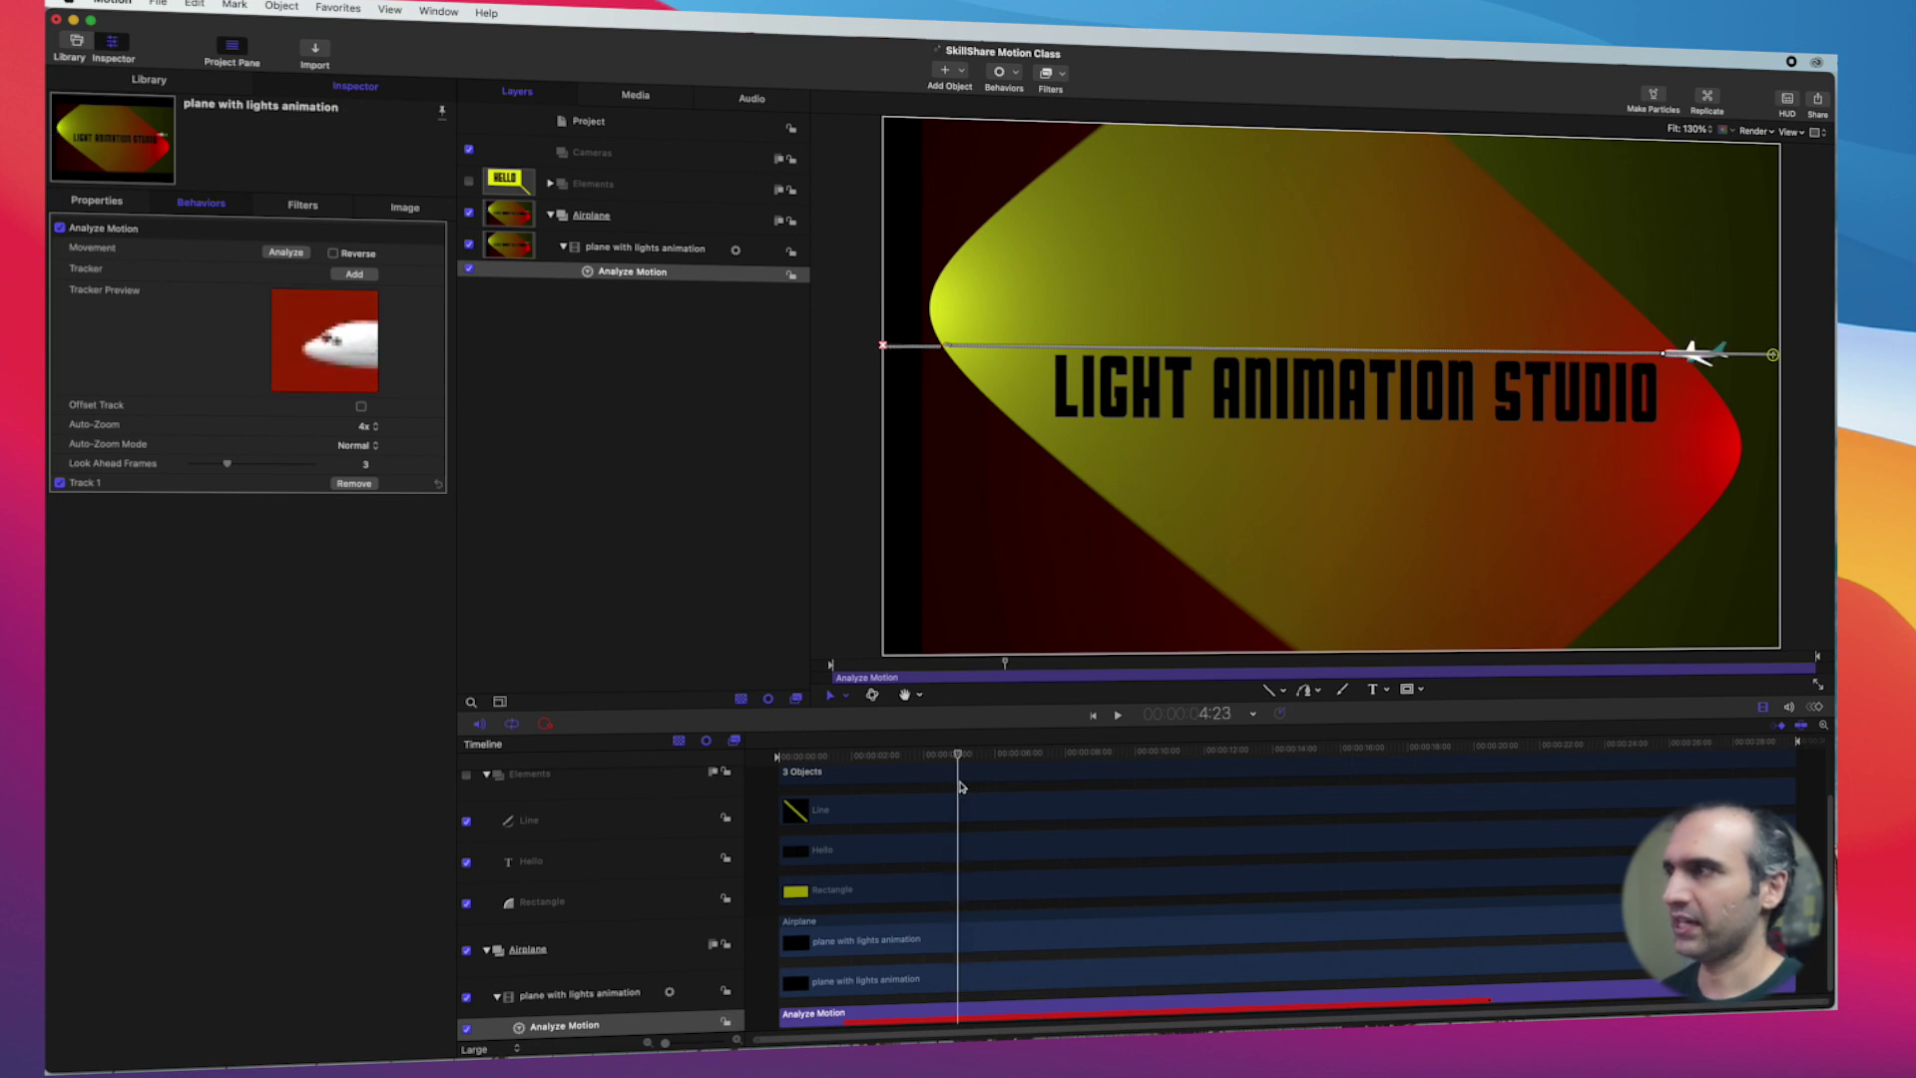
Step: Rename the Analyze Motion behavior as Flight Path Airplane
{"action": "left_click", "coordinate": [672, 291]}
{"action": "left_click", "coordinate": [672, 256]}
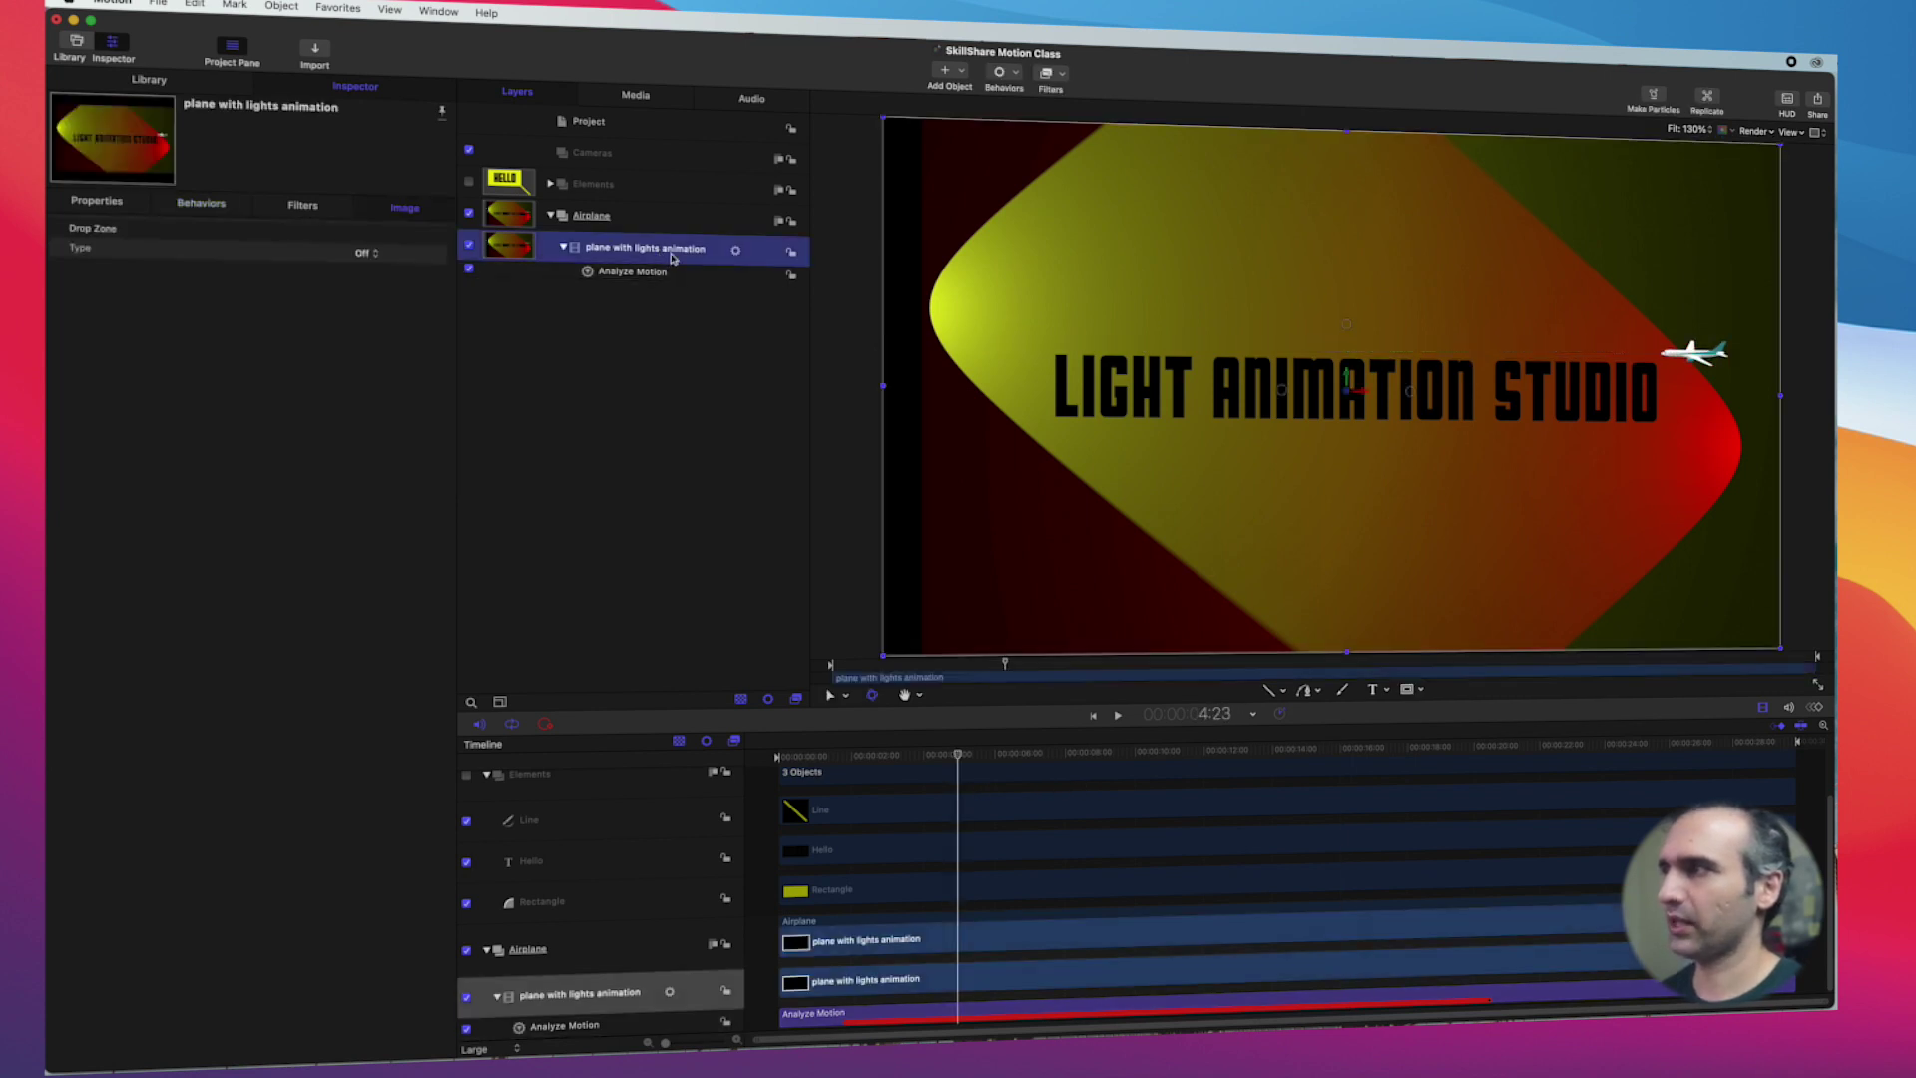
{"action": "left_click", "coordinate": [646, 276]}
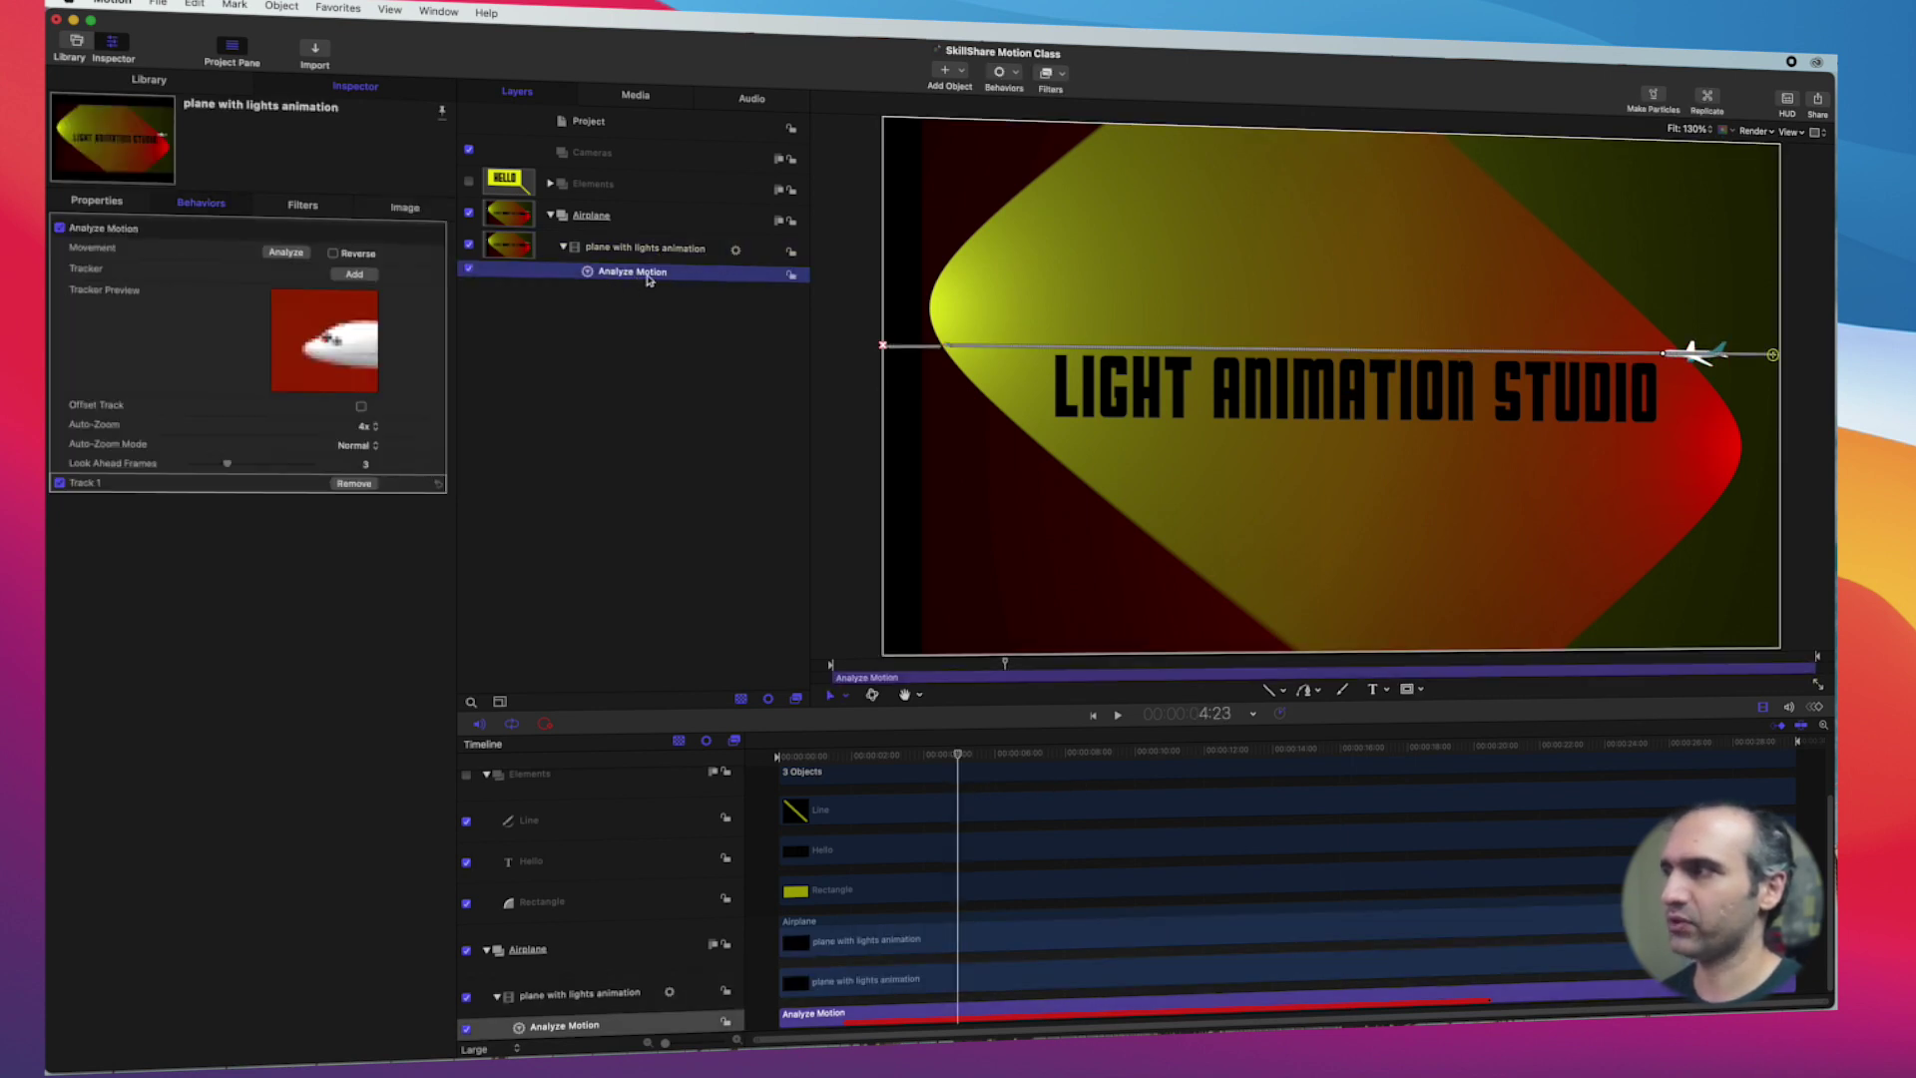
{"action": "double_click", "coordinate": [640, 275]}
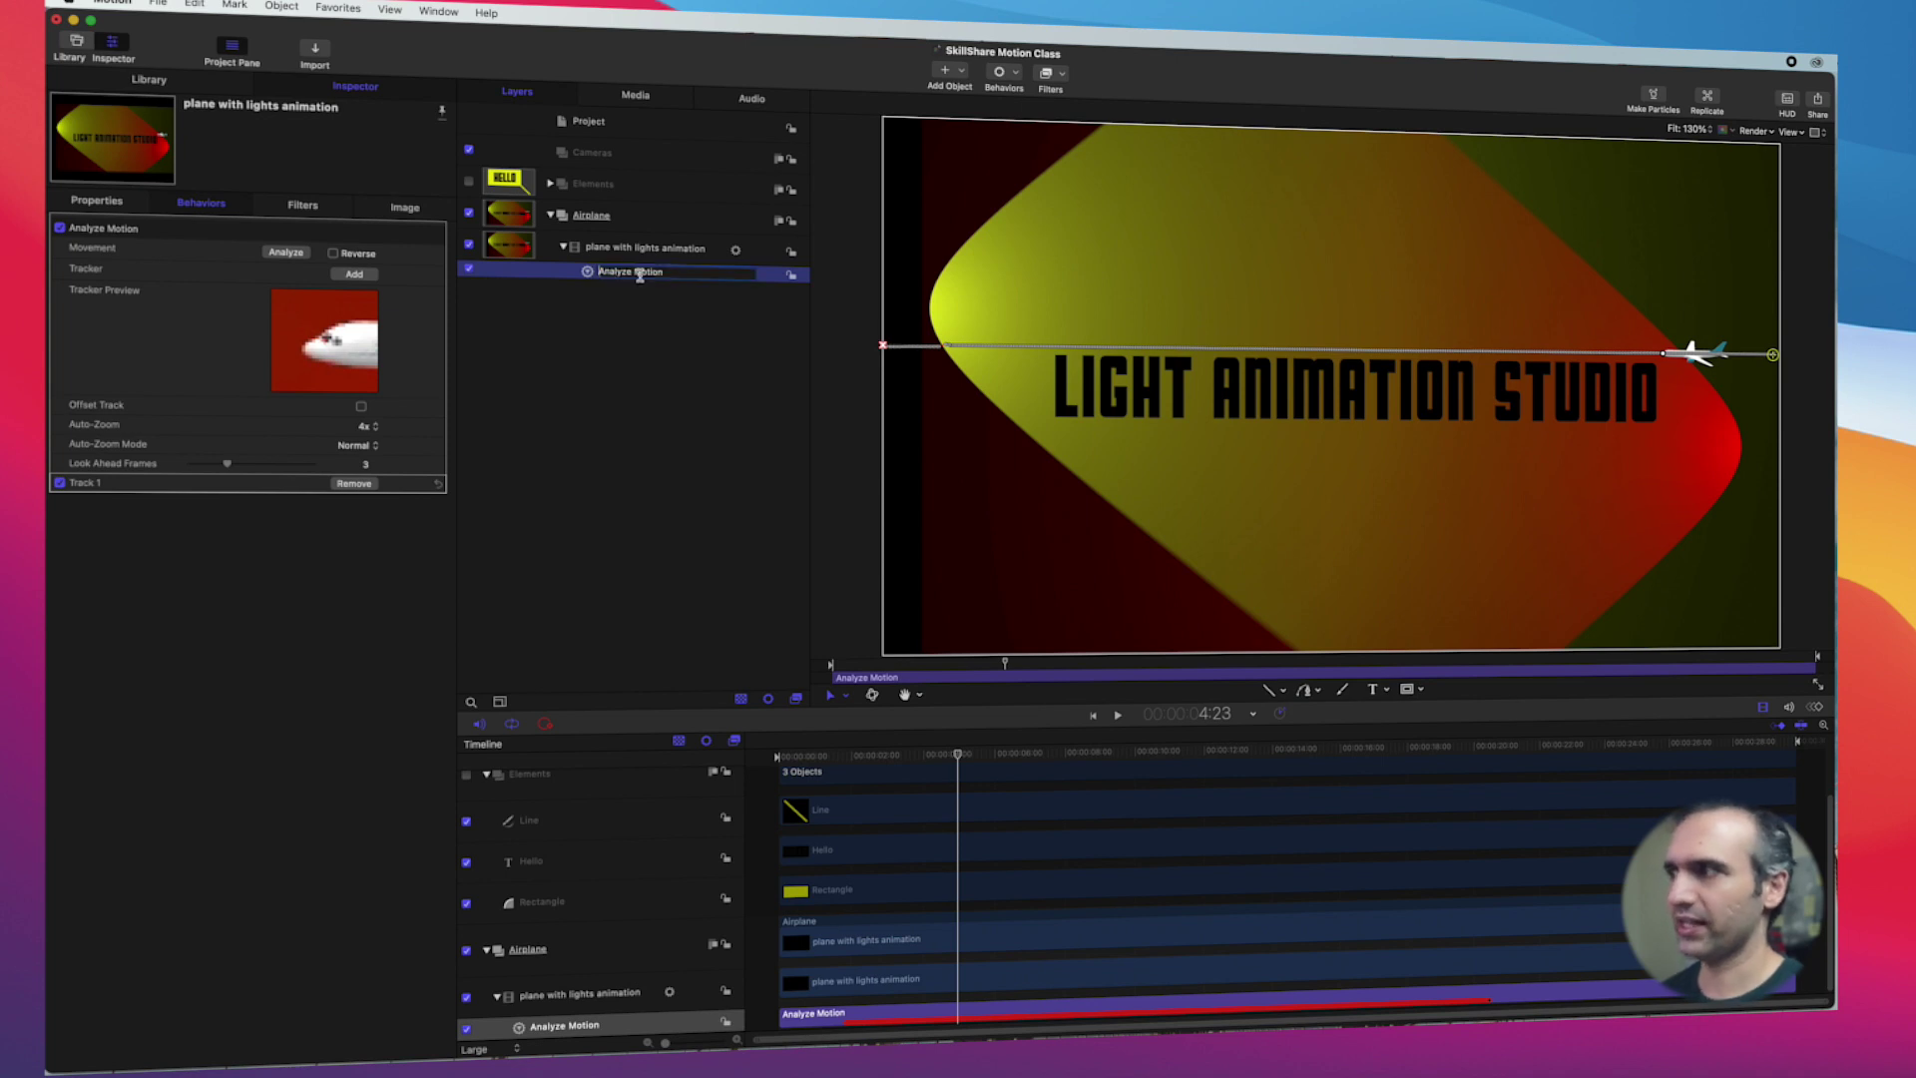
{"action": "type", "text": "Flight Path Airplane"}
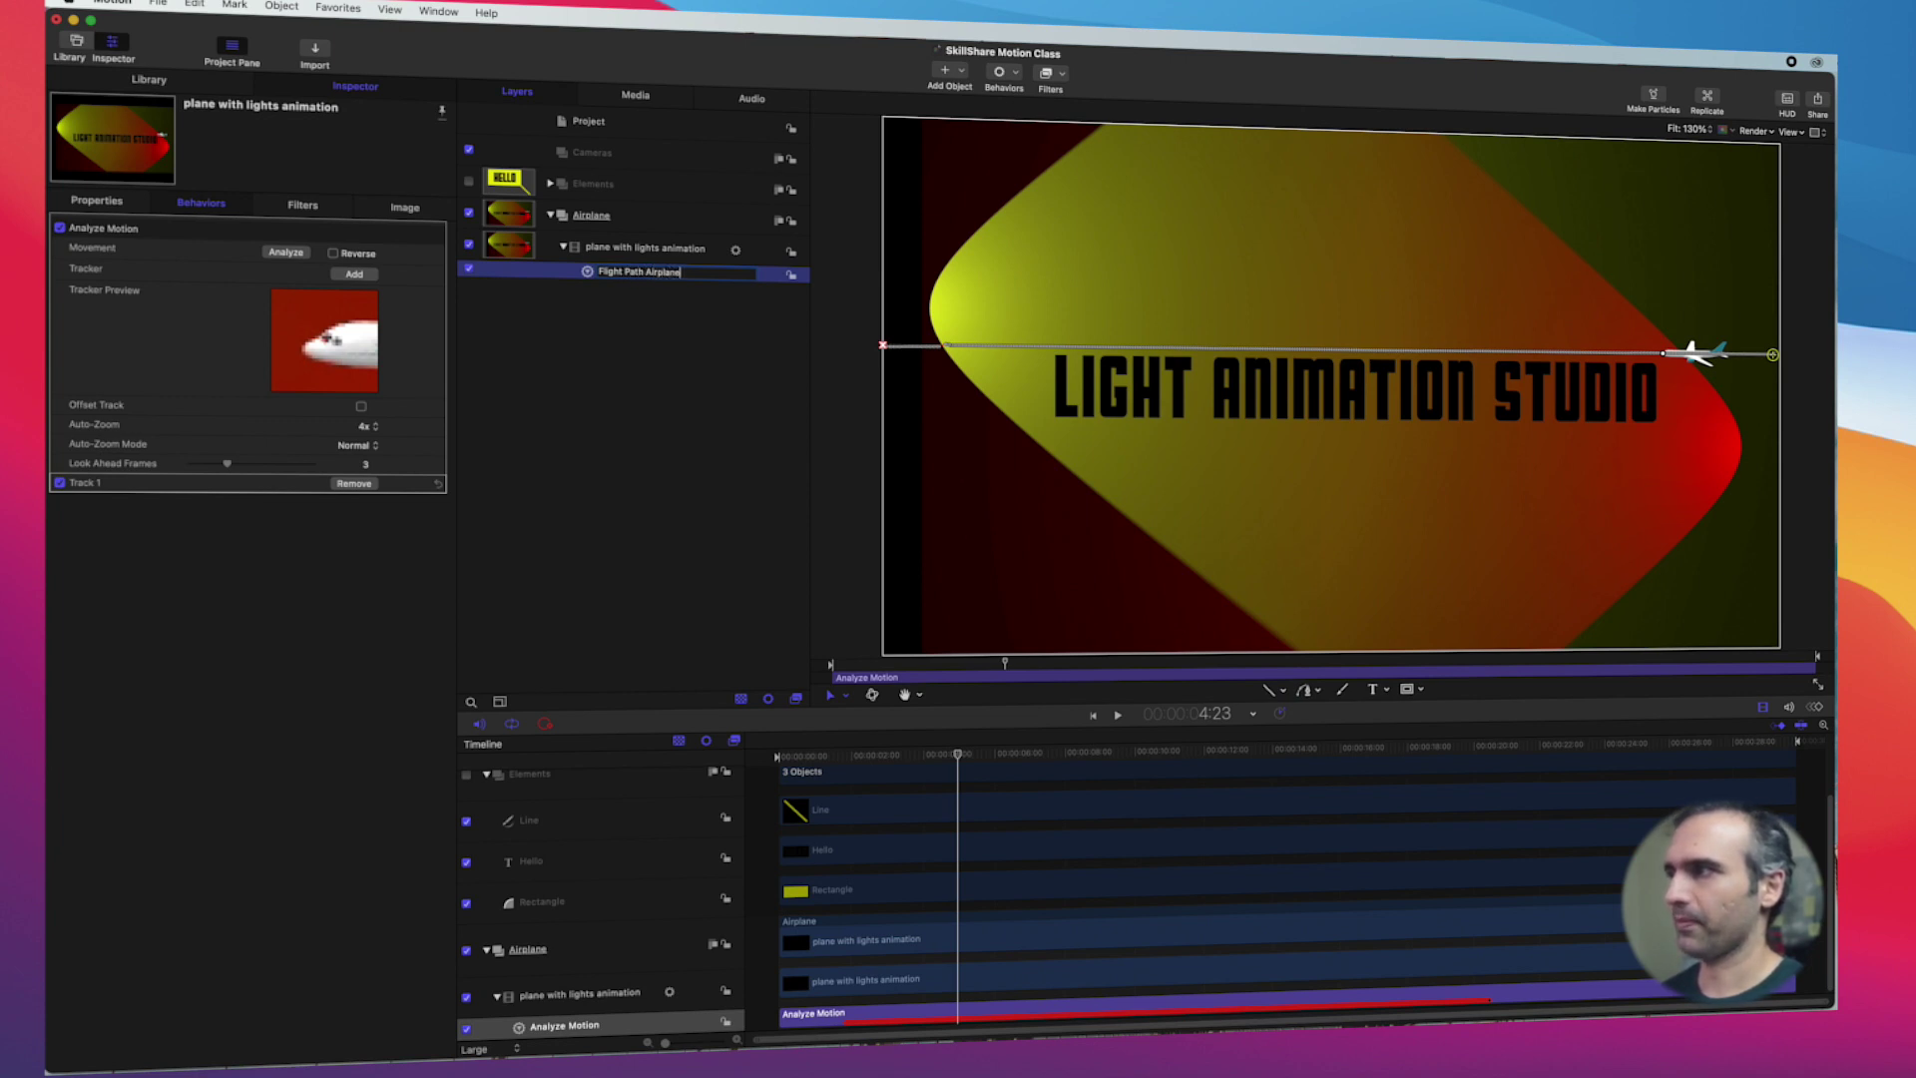
{"action": "key", "text": "Return"}
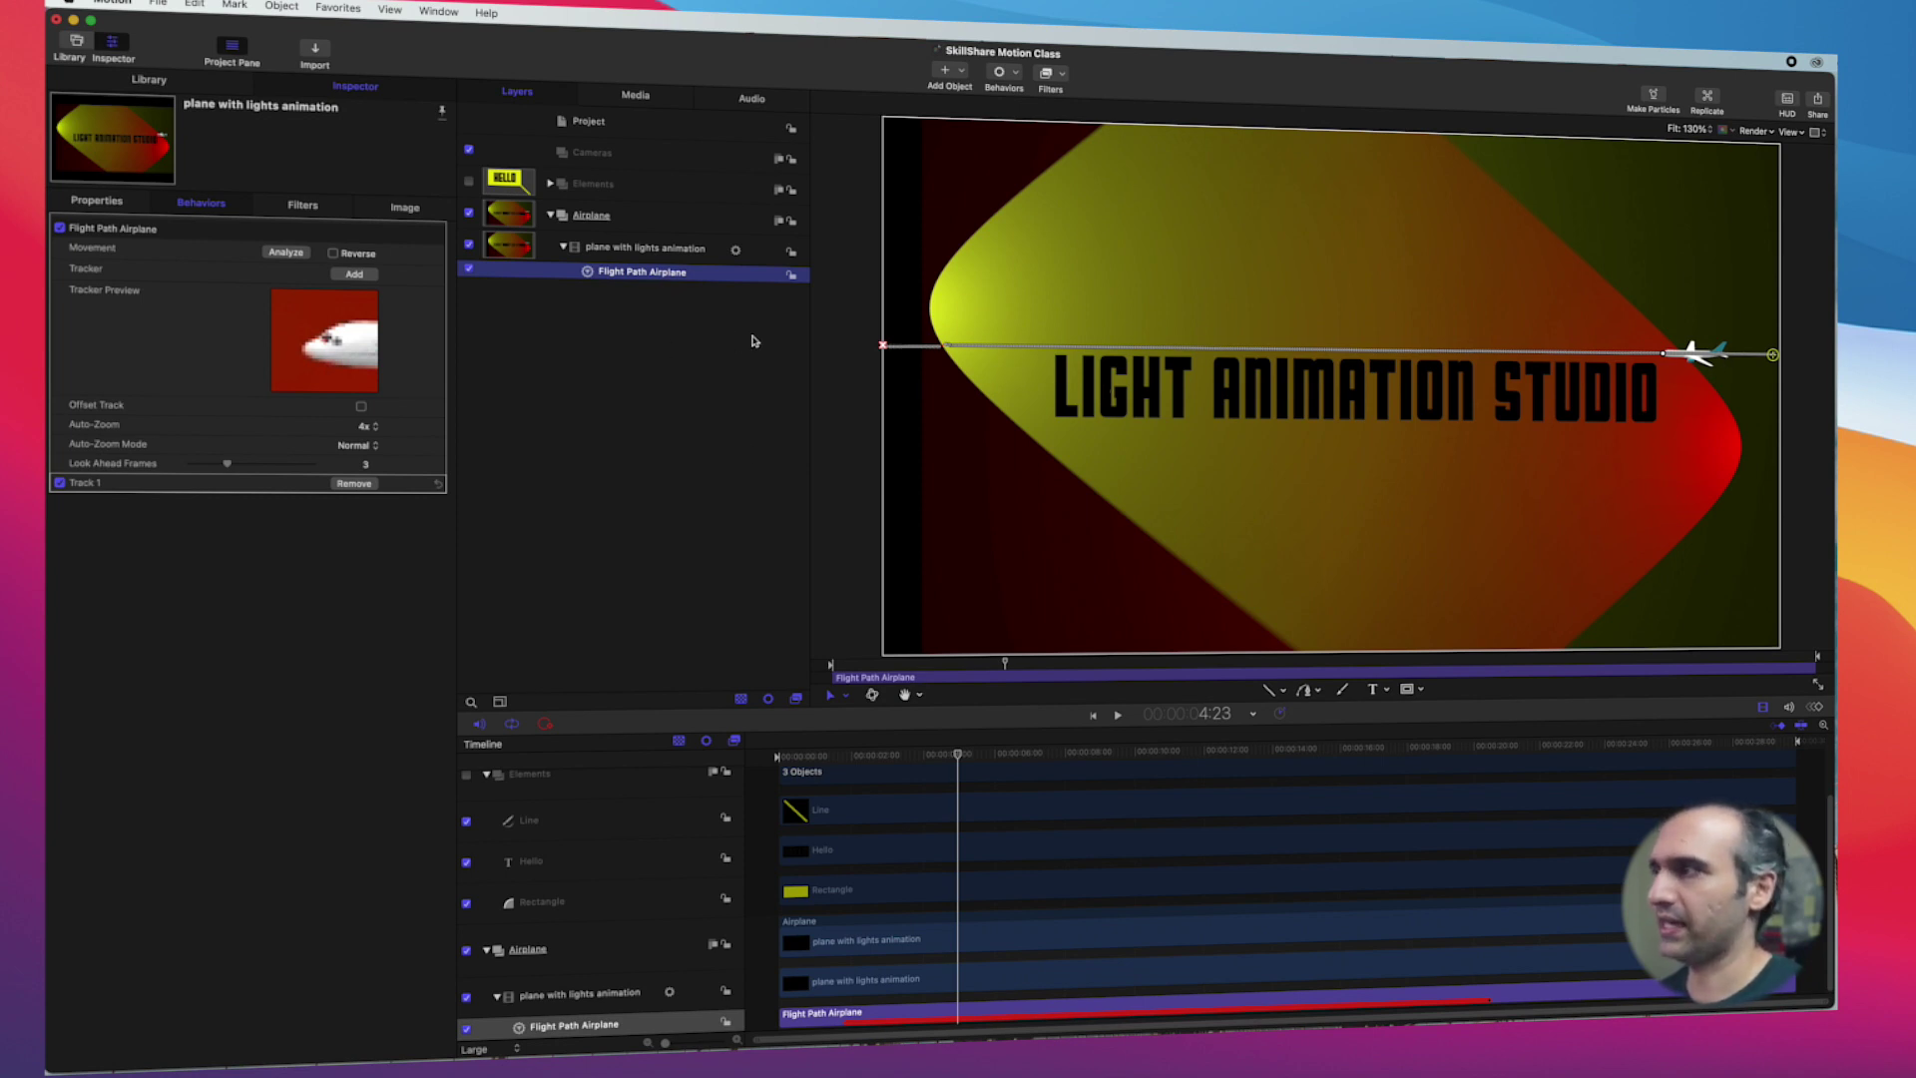
Step: Make the Elements group visible again and expand it to show its layers
{"action": "left_click", "coordinate": [632, 249]}
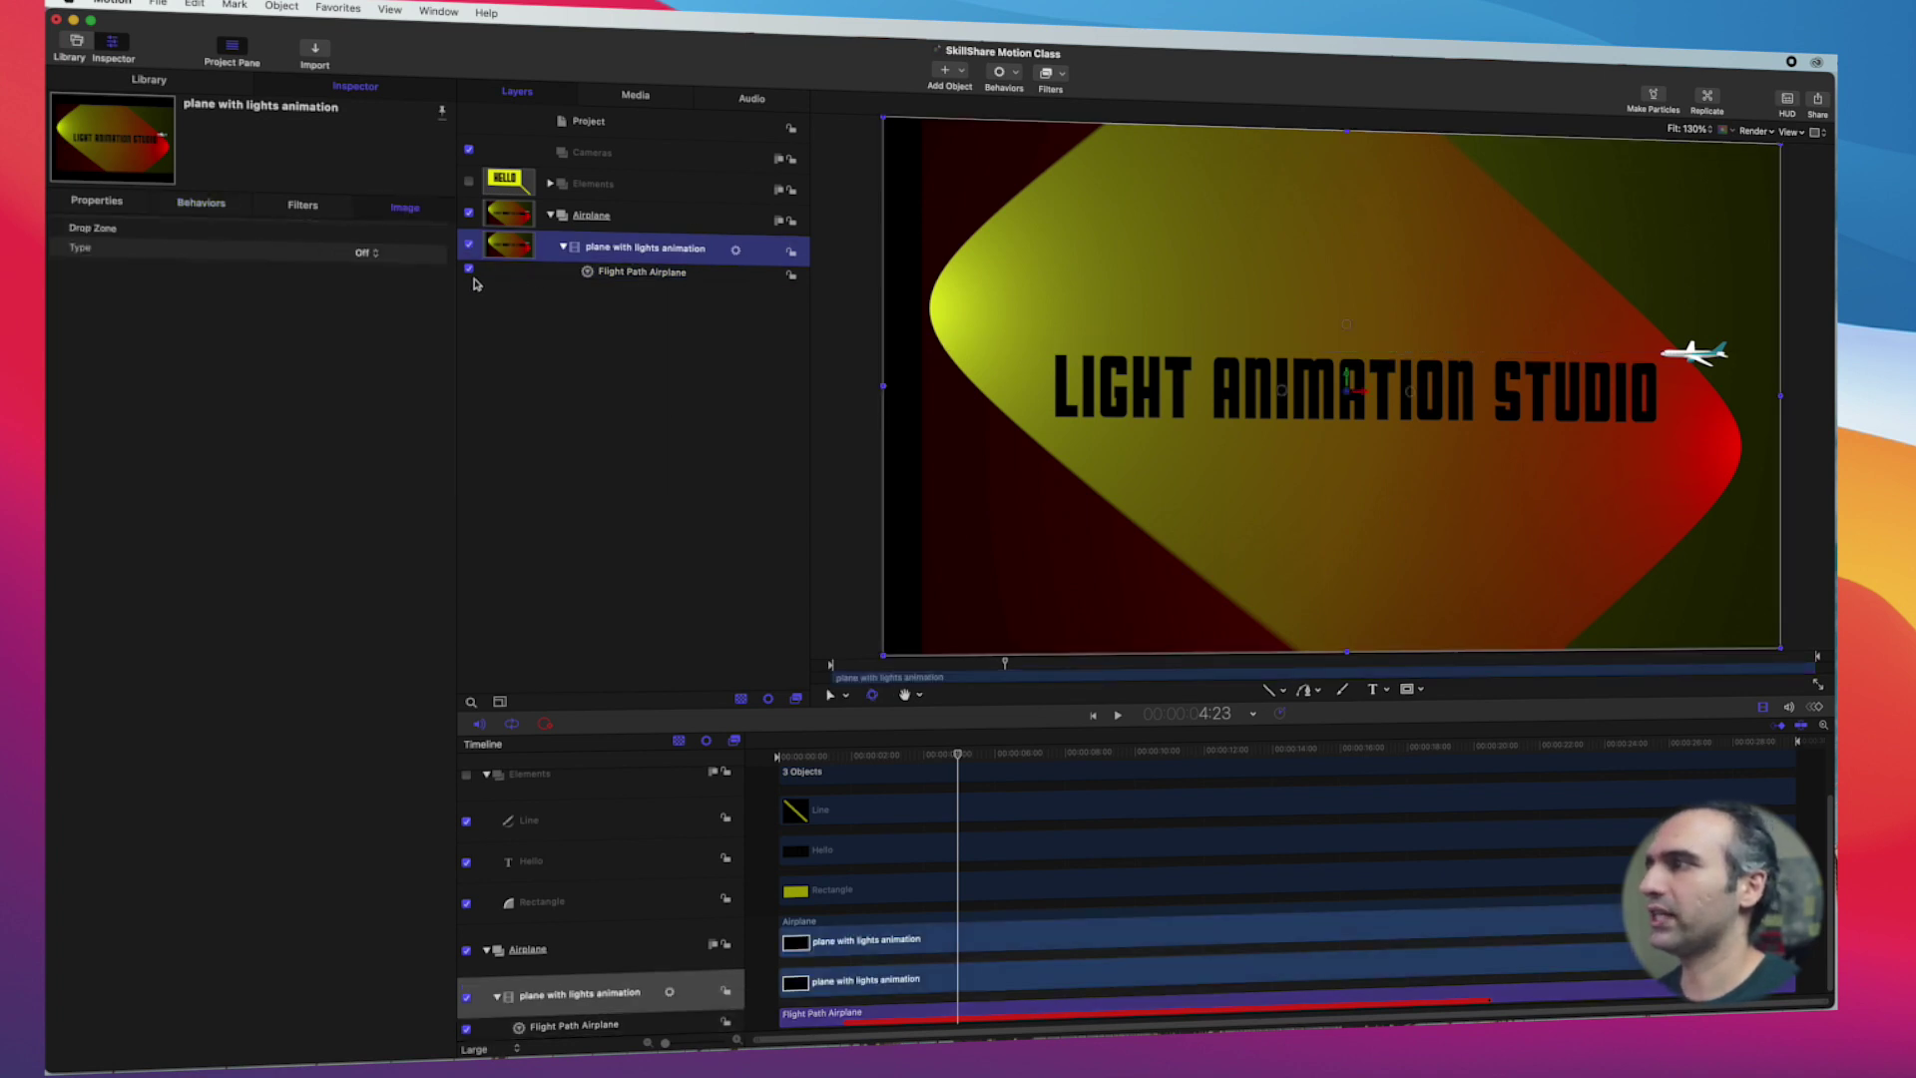
{"action": "left_click", "coordinate": [469, 182]}
{"action": "left_click", "coordinate": [549, 184]}
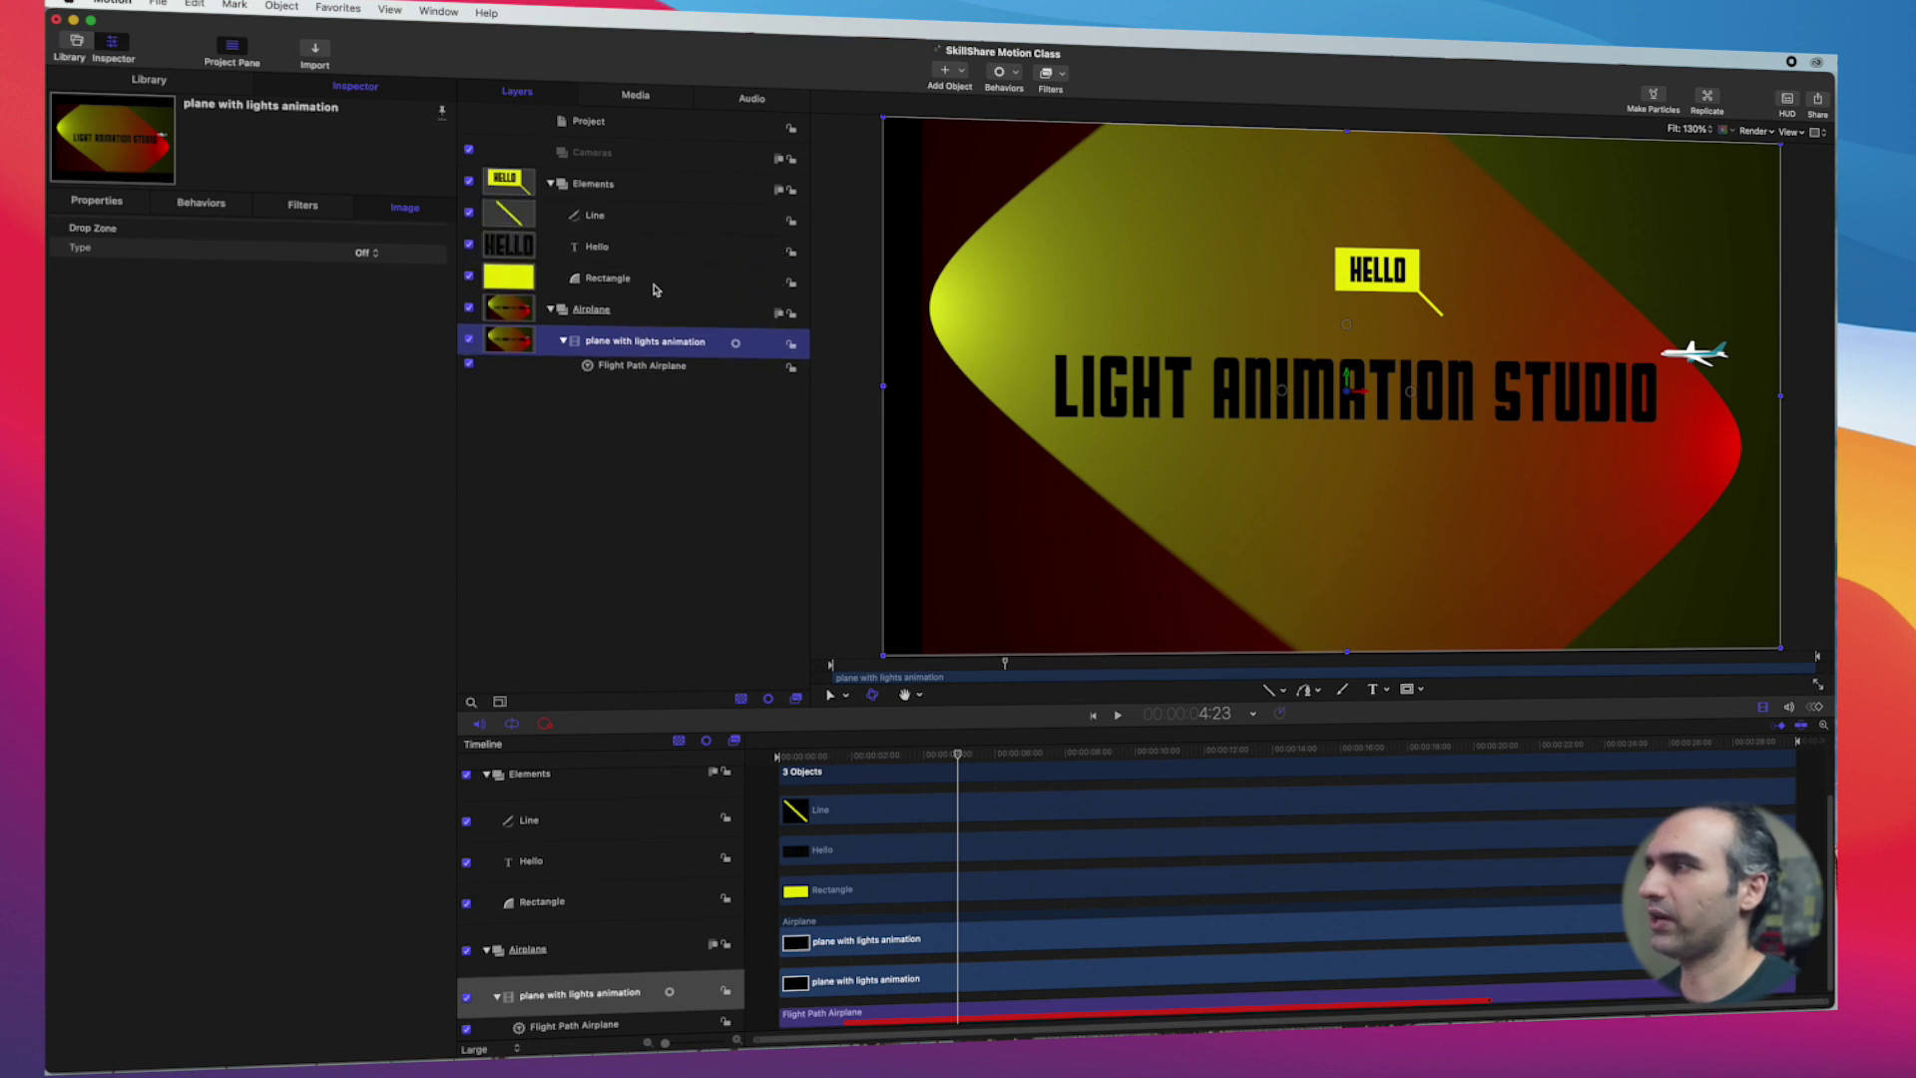
Step: Add a Match Move behavior to the Rectangle and set its source to the Flight Path Airplane tracking data
{"action": "left_click", "coordinate": [666, 286]}
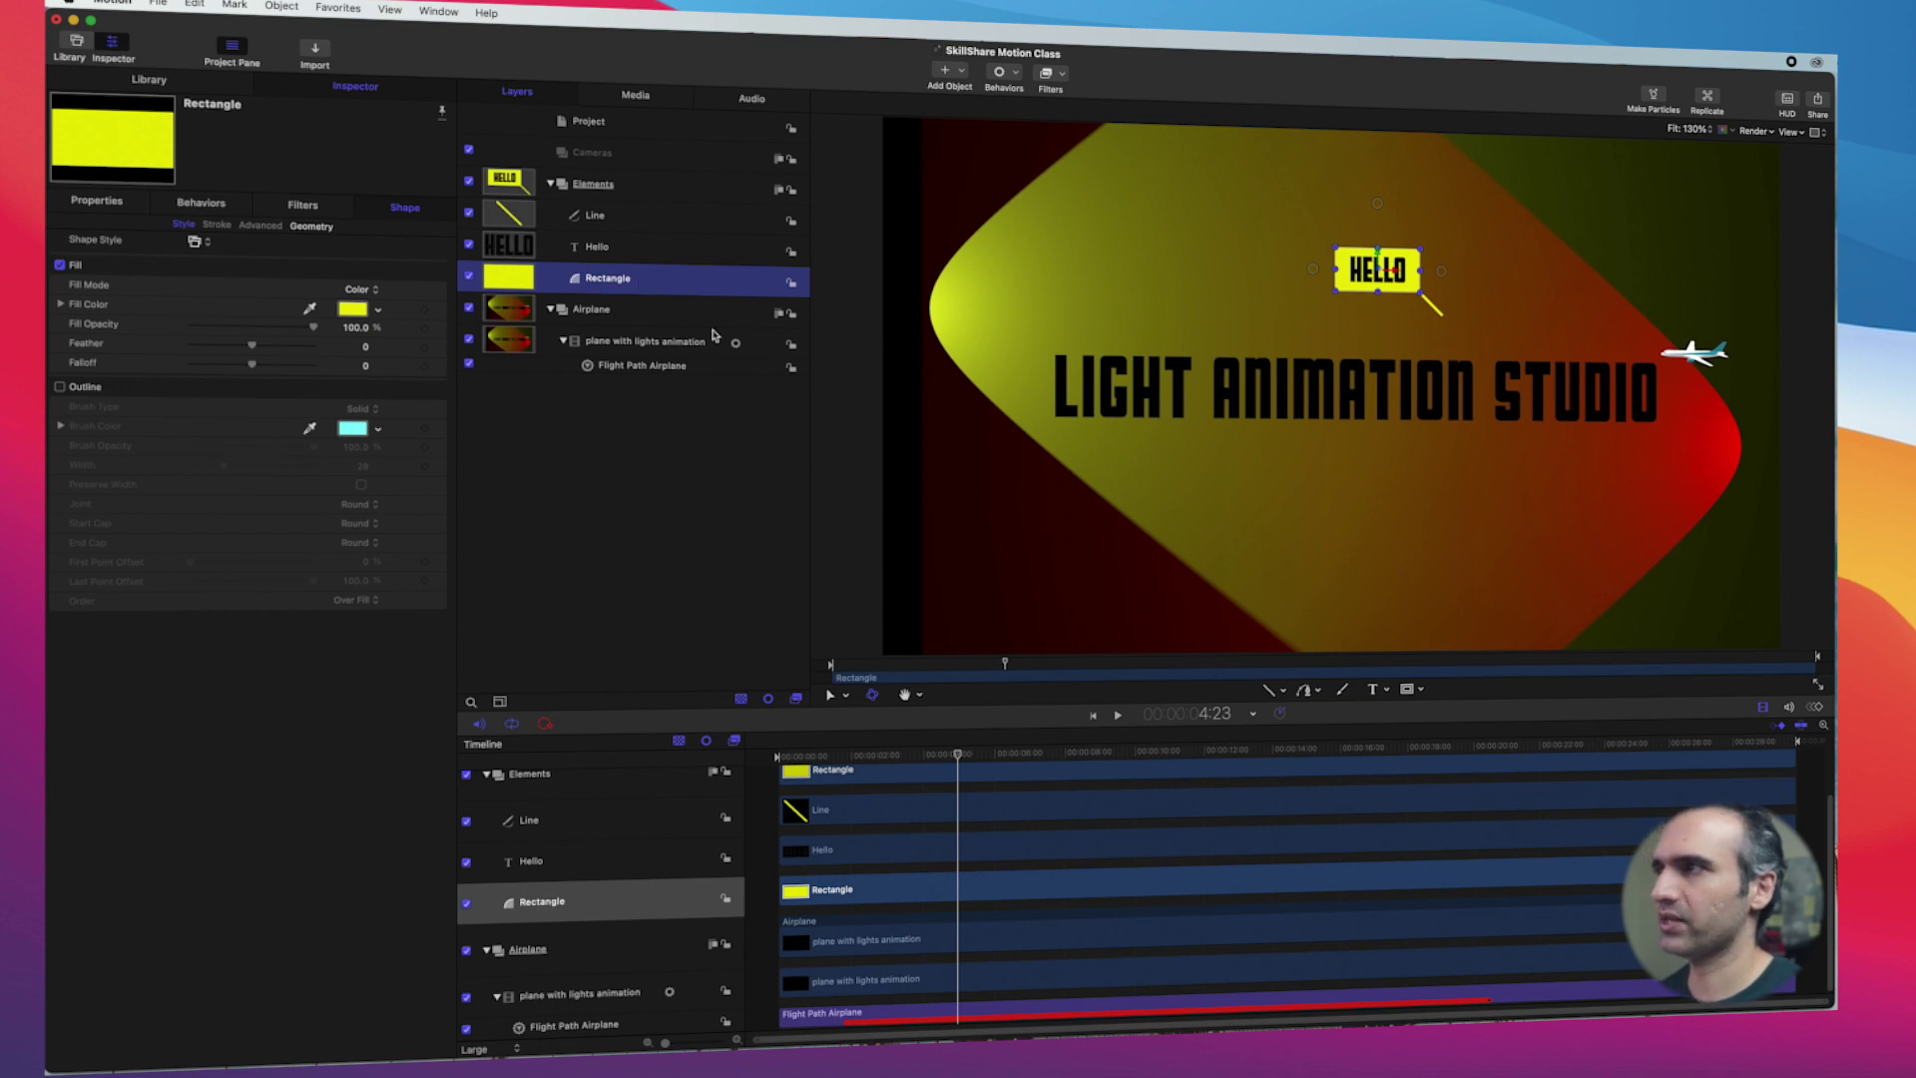
{"action": "left_click", "coordinate": [1016, 76]}
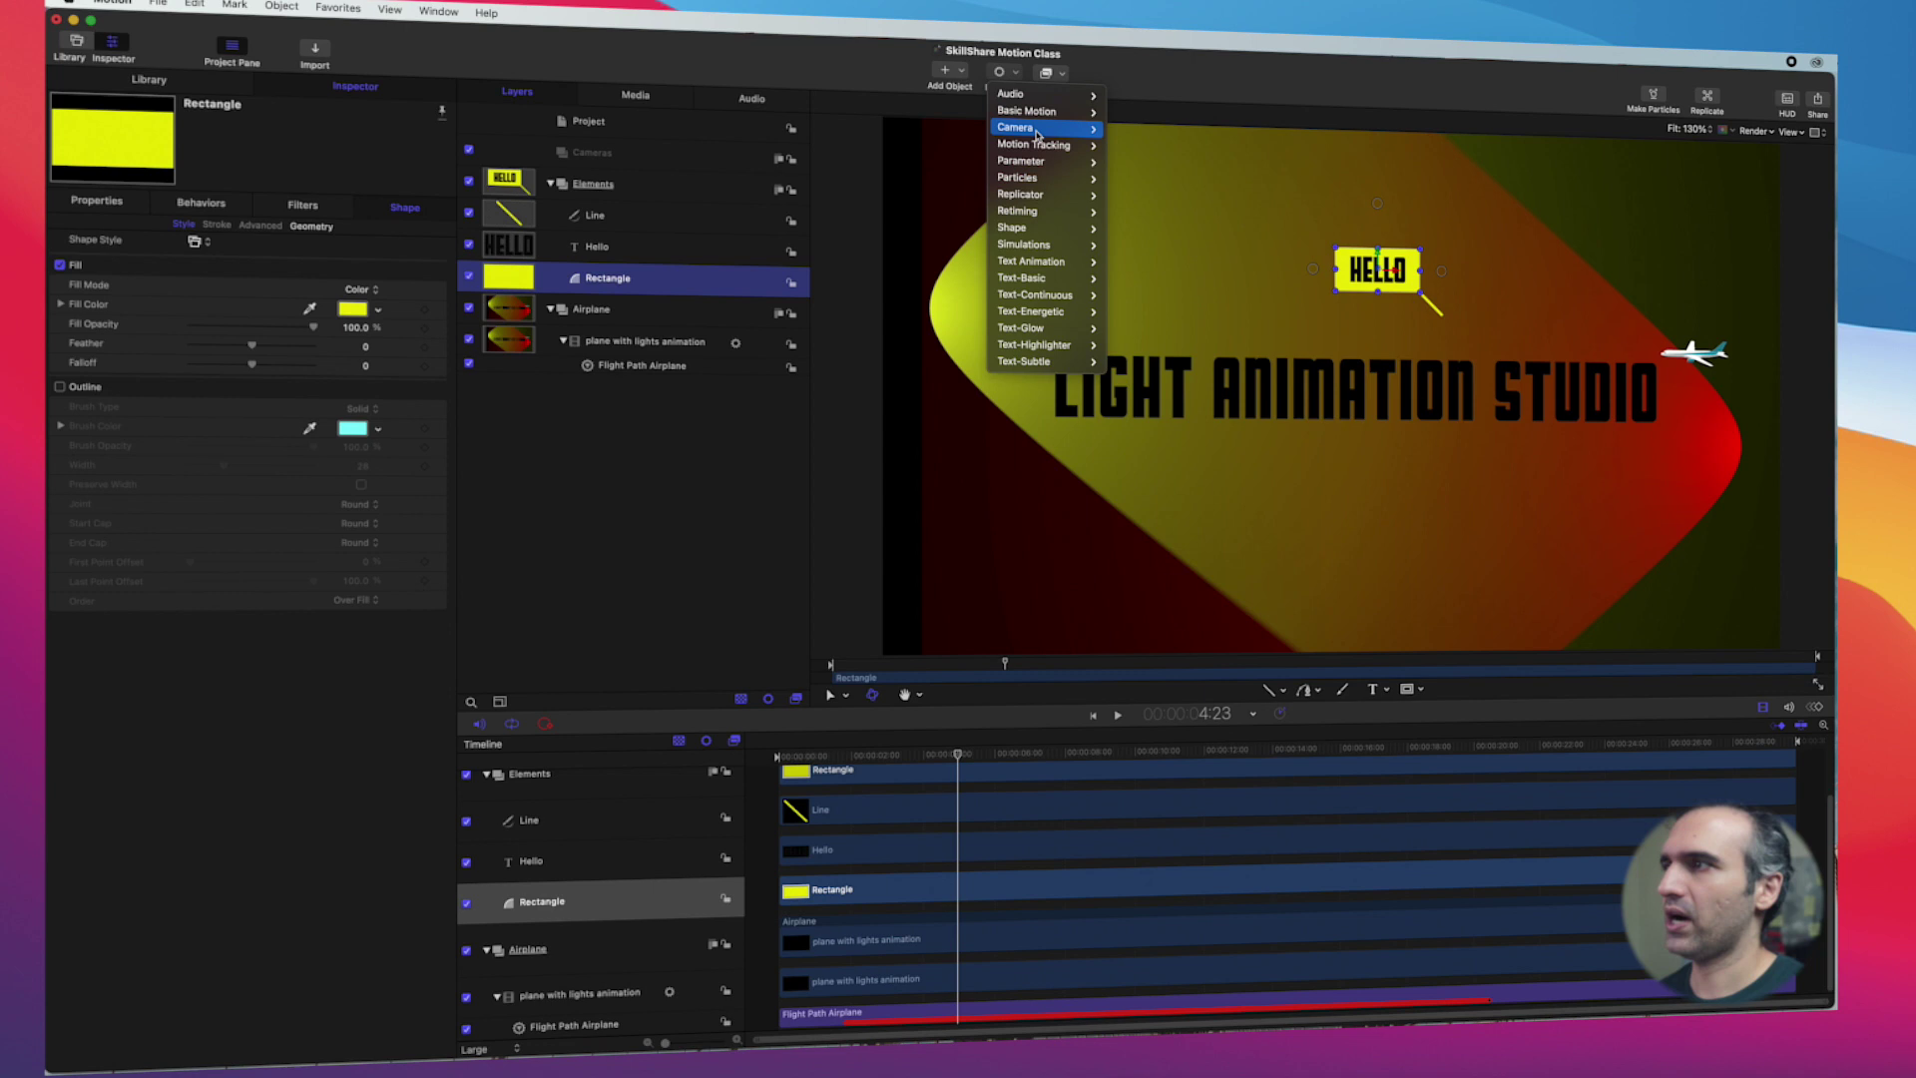
{"action": "mouse_move", "coordinate": [1038, 146]}
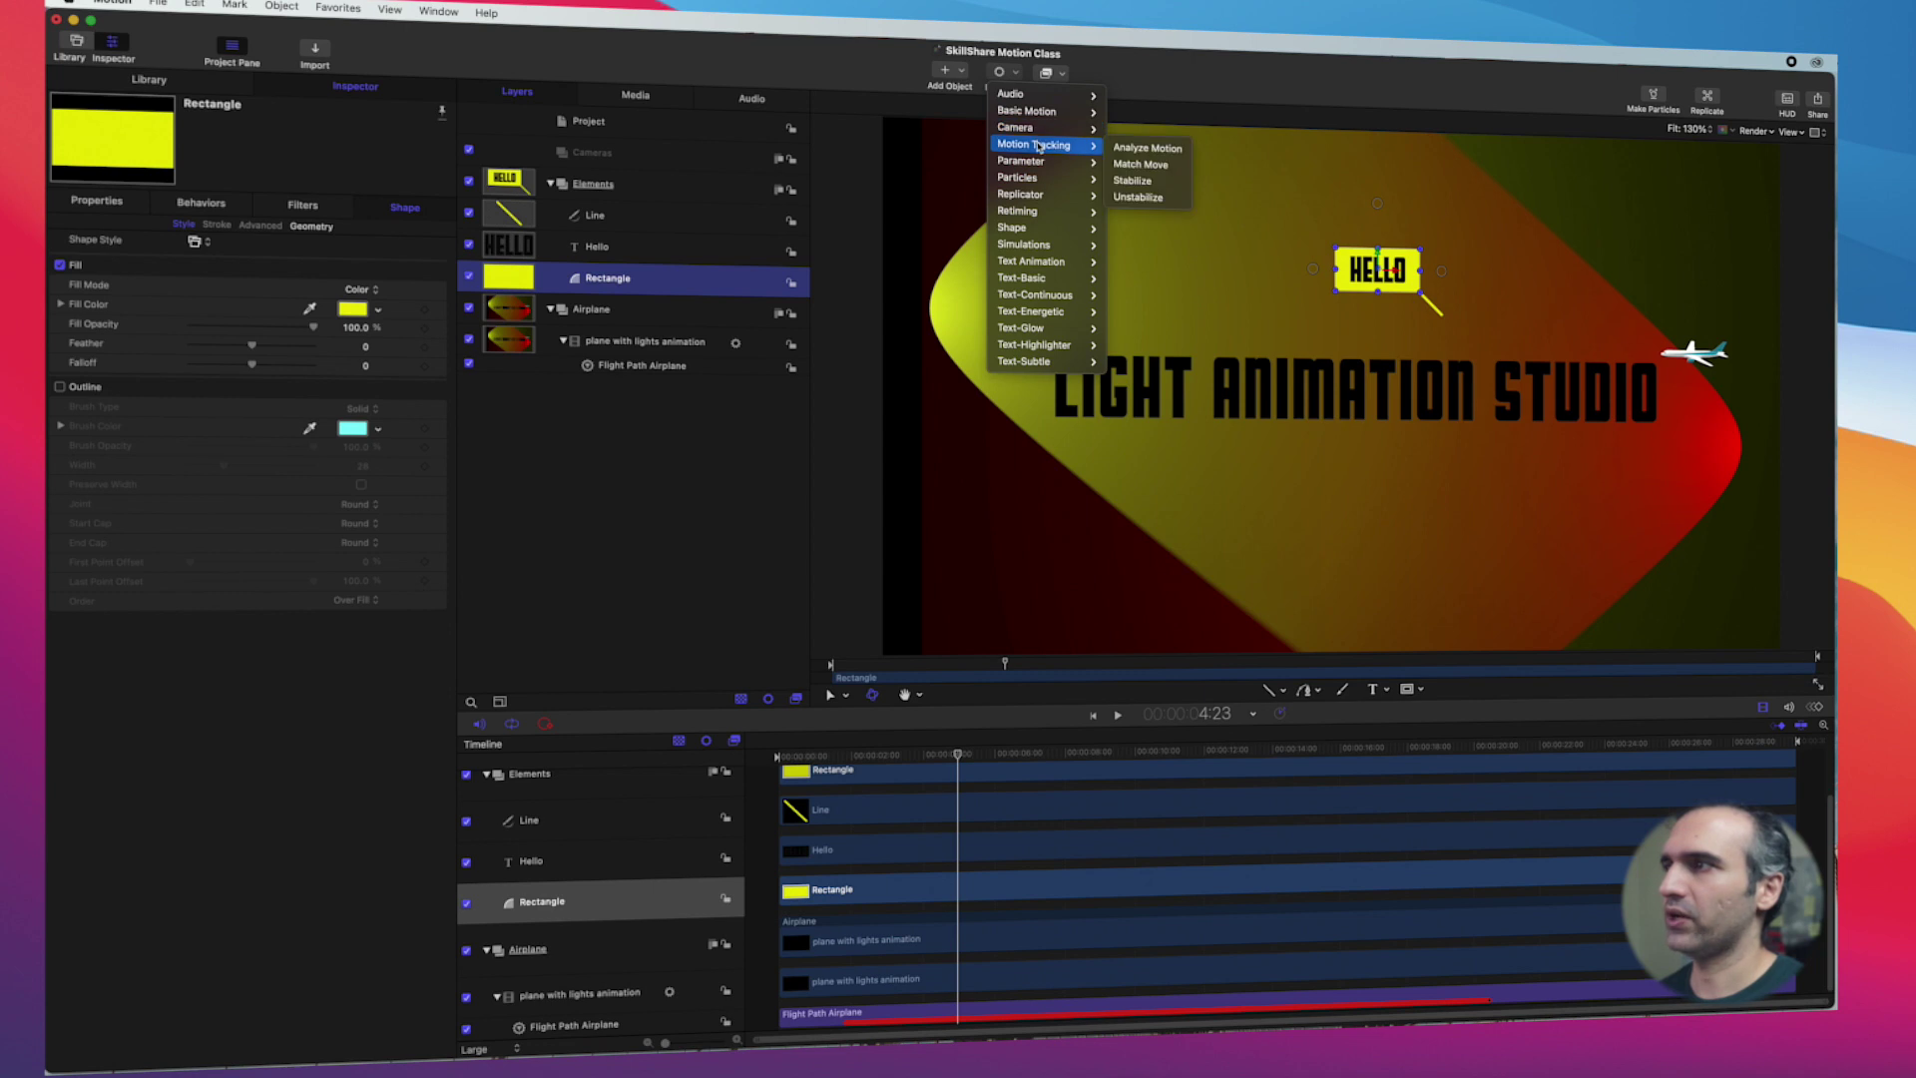
{"action": "left_click", "coordinate": [1157, 167]}
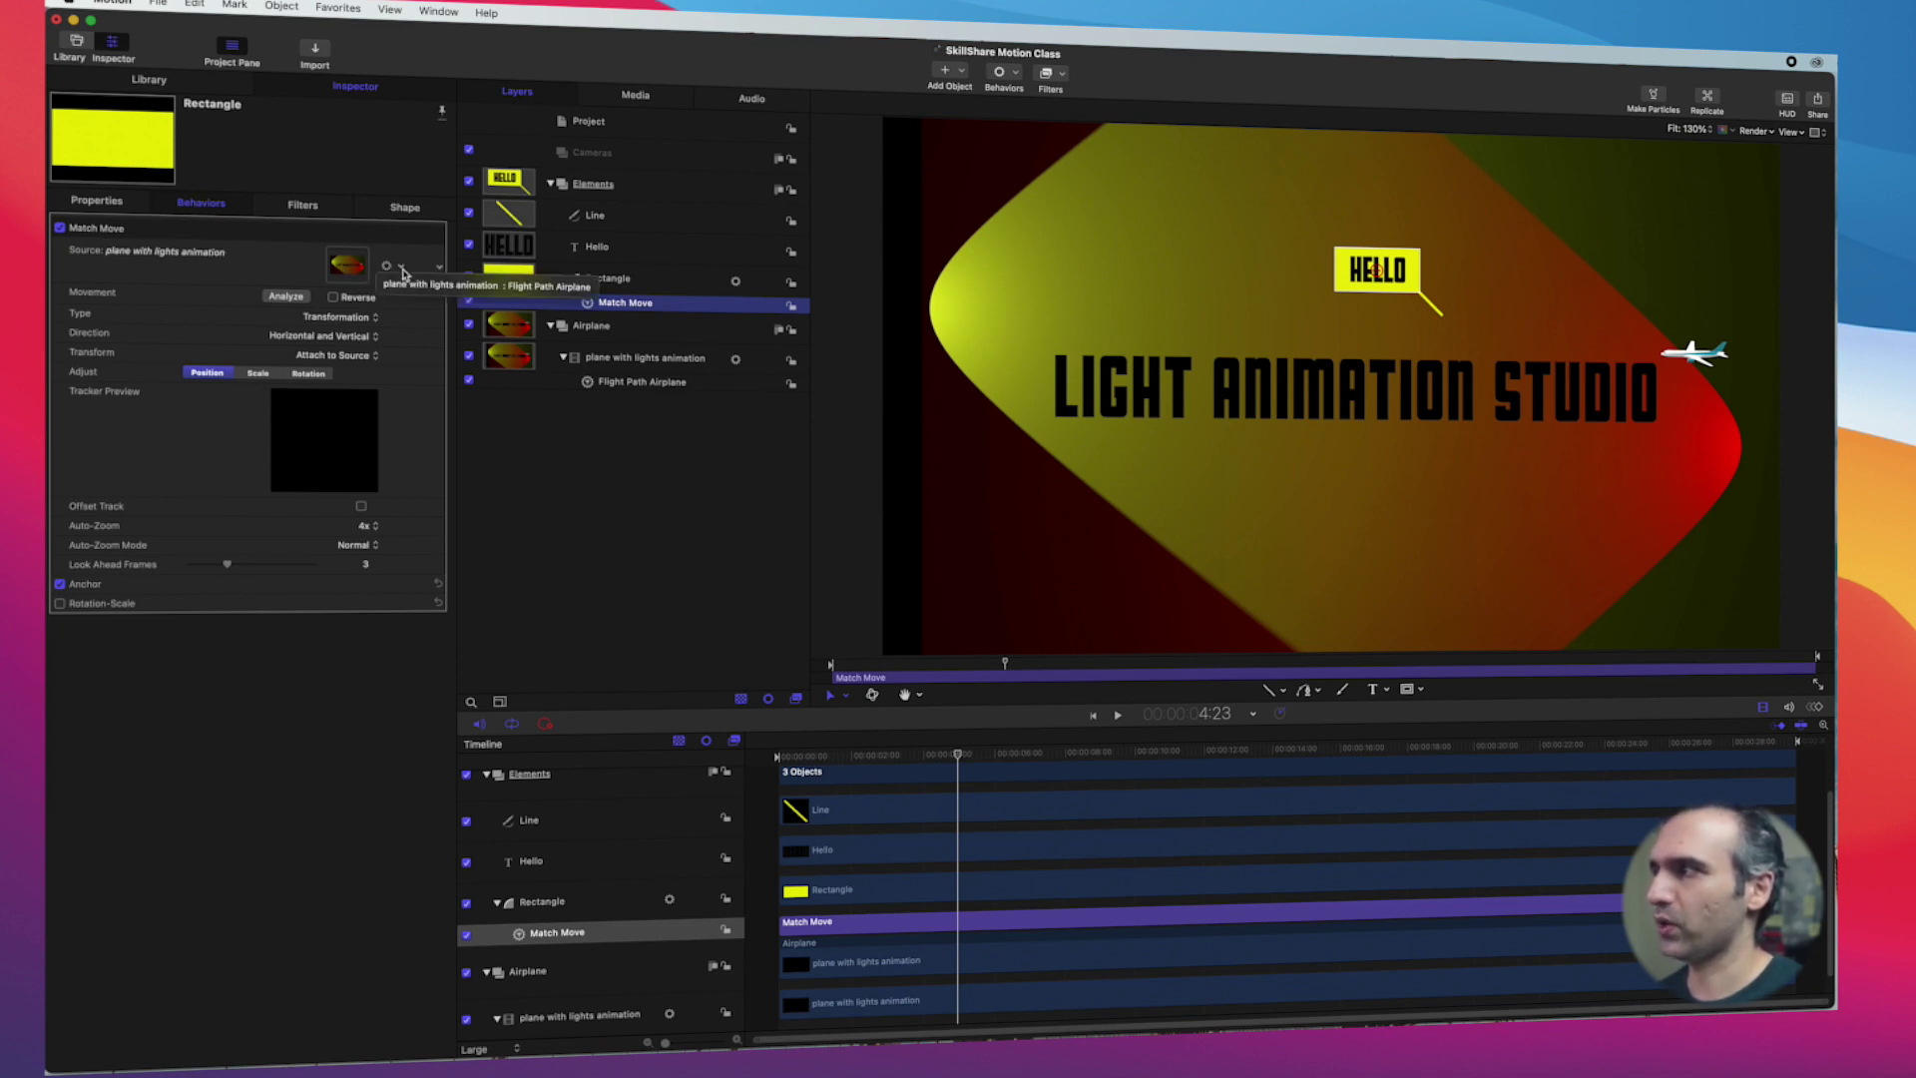
{"action": "left_click", "coordinate": [532, 287]}
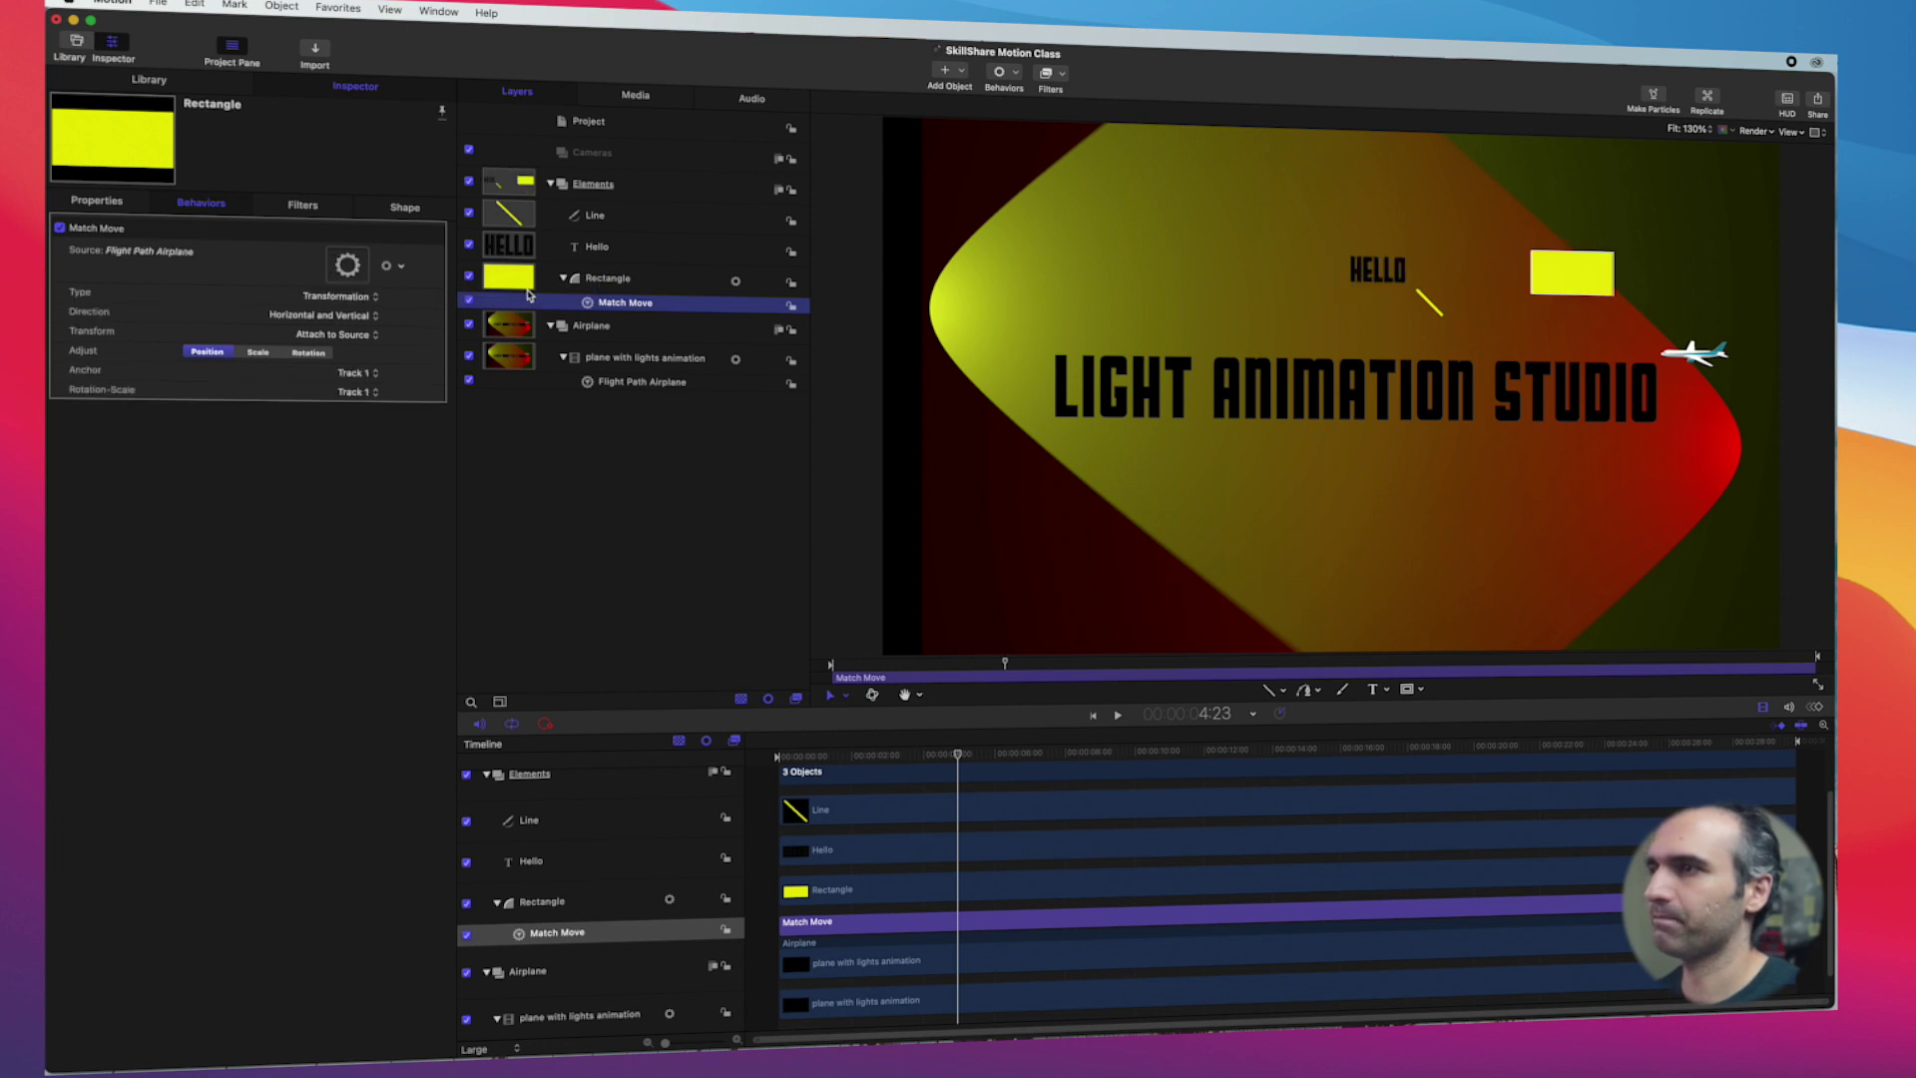
Step: Trim the start of the Rectangle's clip to 1:23 in the timeline
{"action": "left_click_drag", "start_coordinate": [956, 758], "coordinate": [851, 772]}
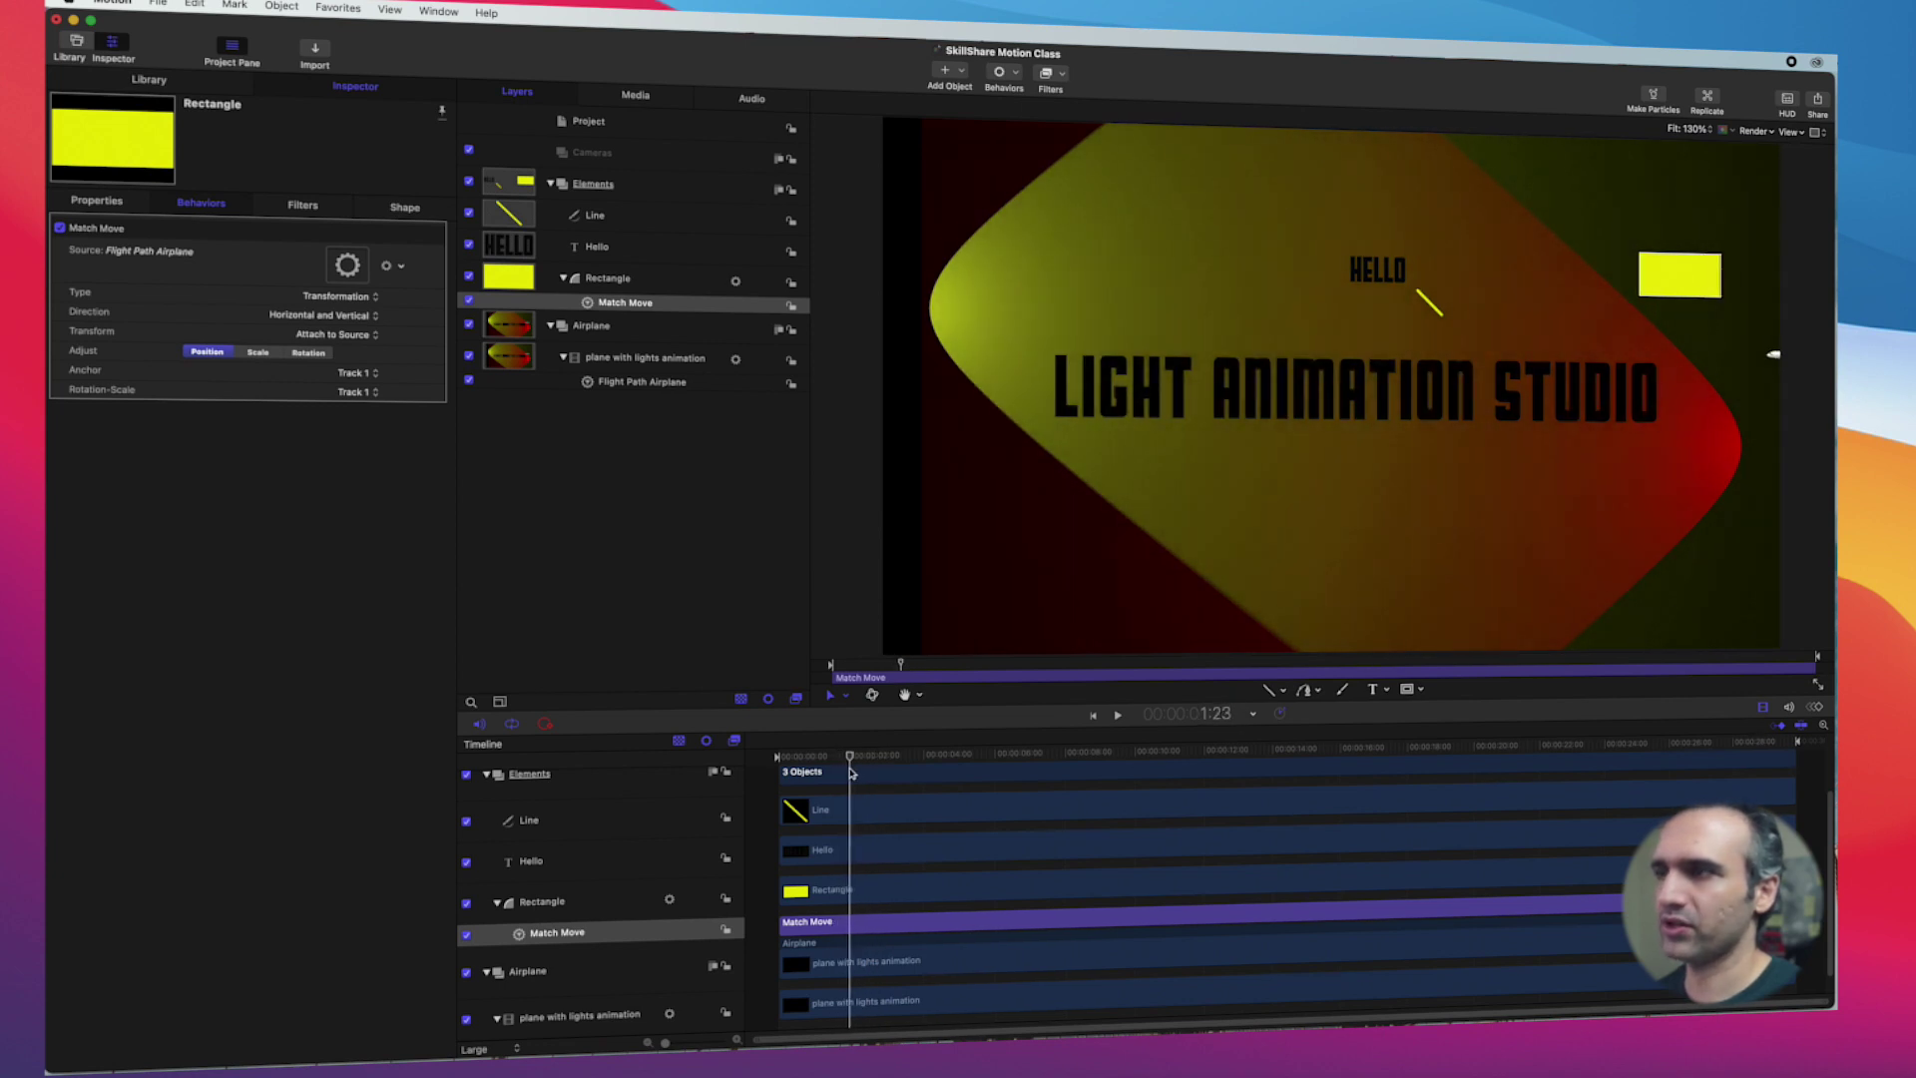
{"action": "left_click_drag", "start_coordinate": [782, 897], "coordinate": [851, 891]}
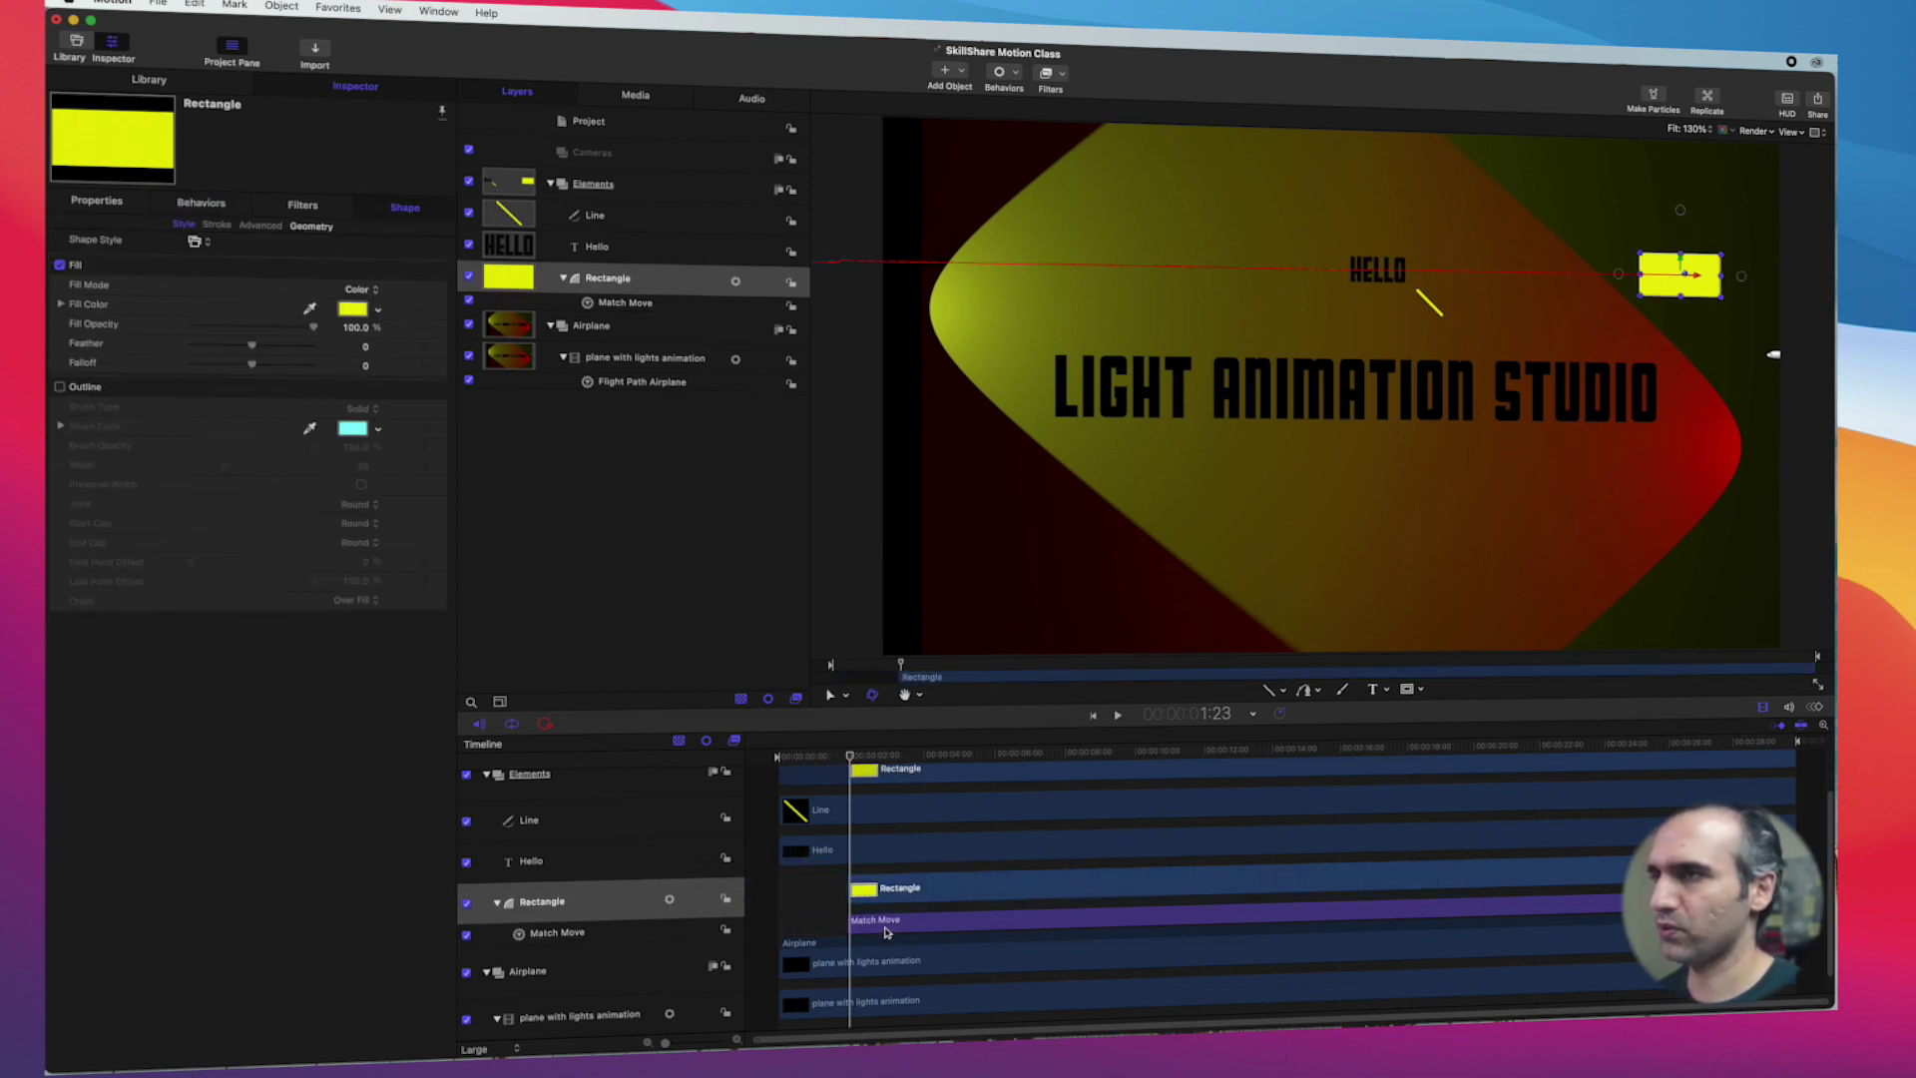
{"action": "left_click", "coordinate": [801, 907]}
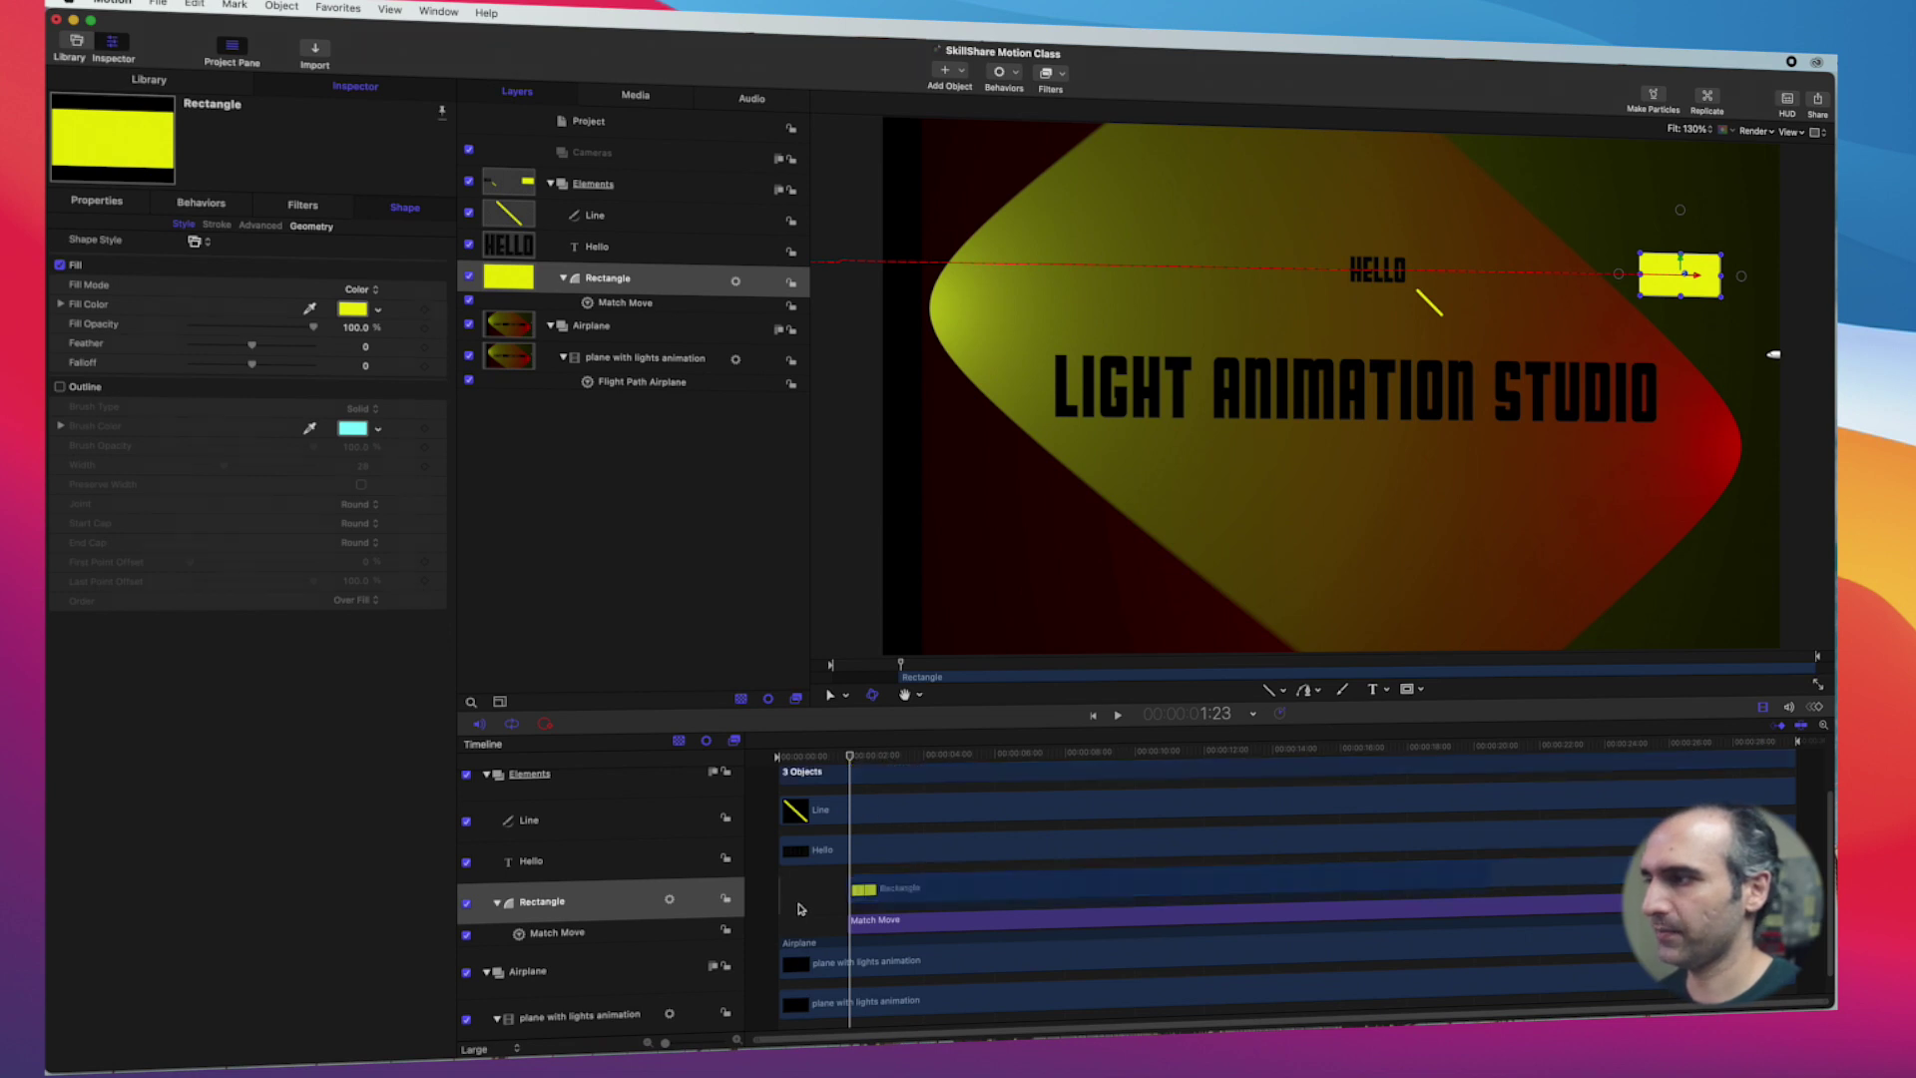
Step: Move the yellow rectangle down and closer to the airplane's nose at 2:13, and scrub to 3:18 to check its offset
{"action": "left_click_drag", "start_coordinate": [849, 756], "coordinate": [870, 760]}
{"action": "left_click", "coordinate": [1694, 280]}
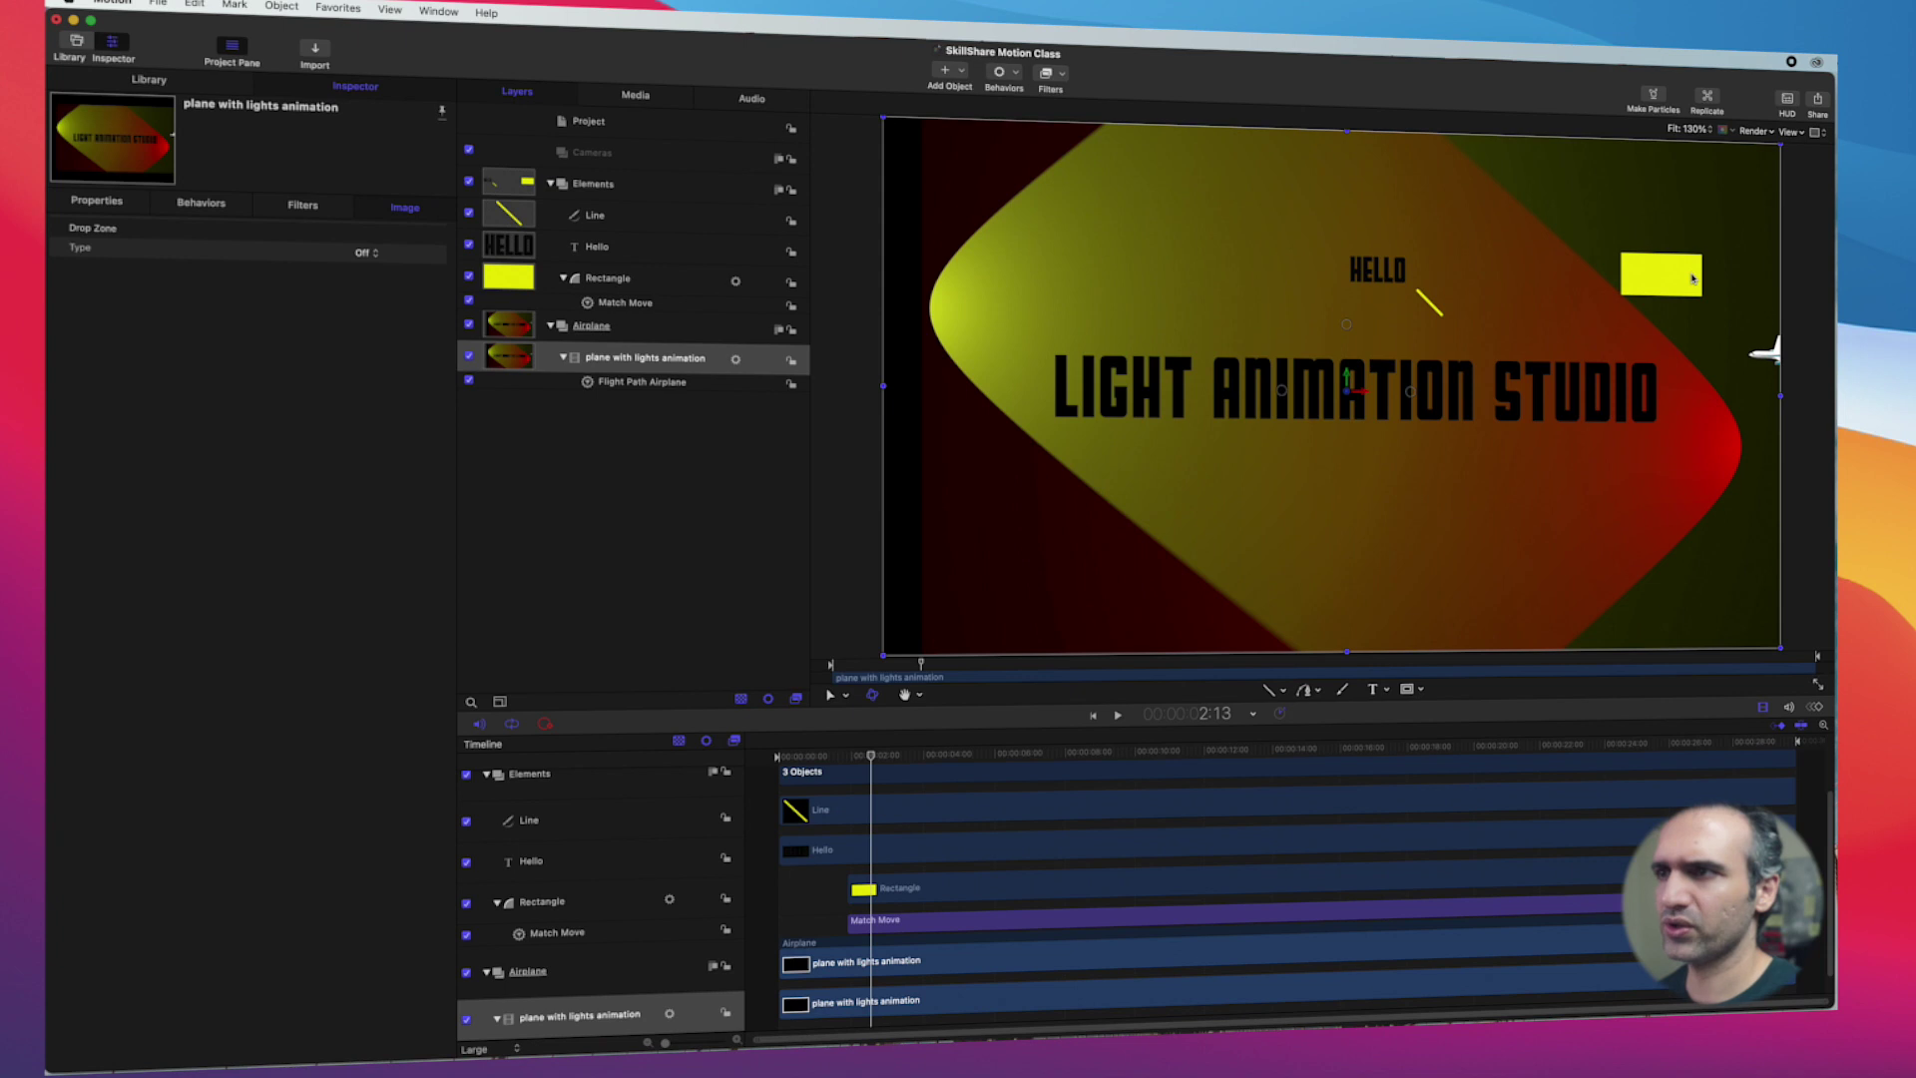
{"action": "left_click", "coordinate": [642, 286]}
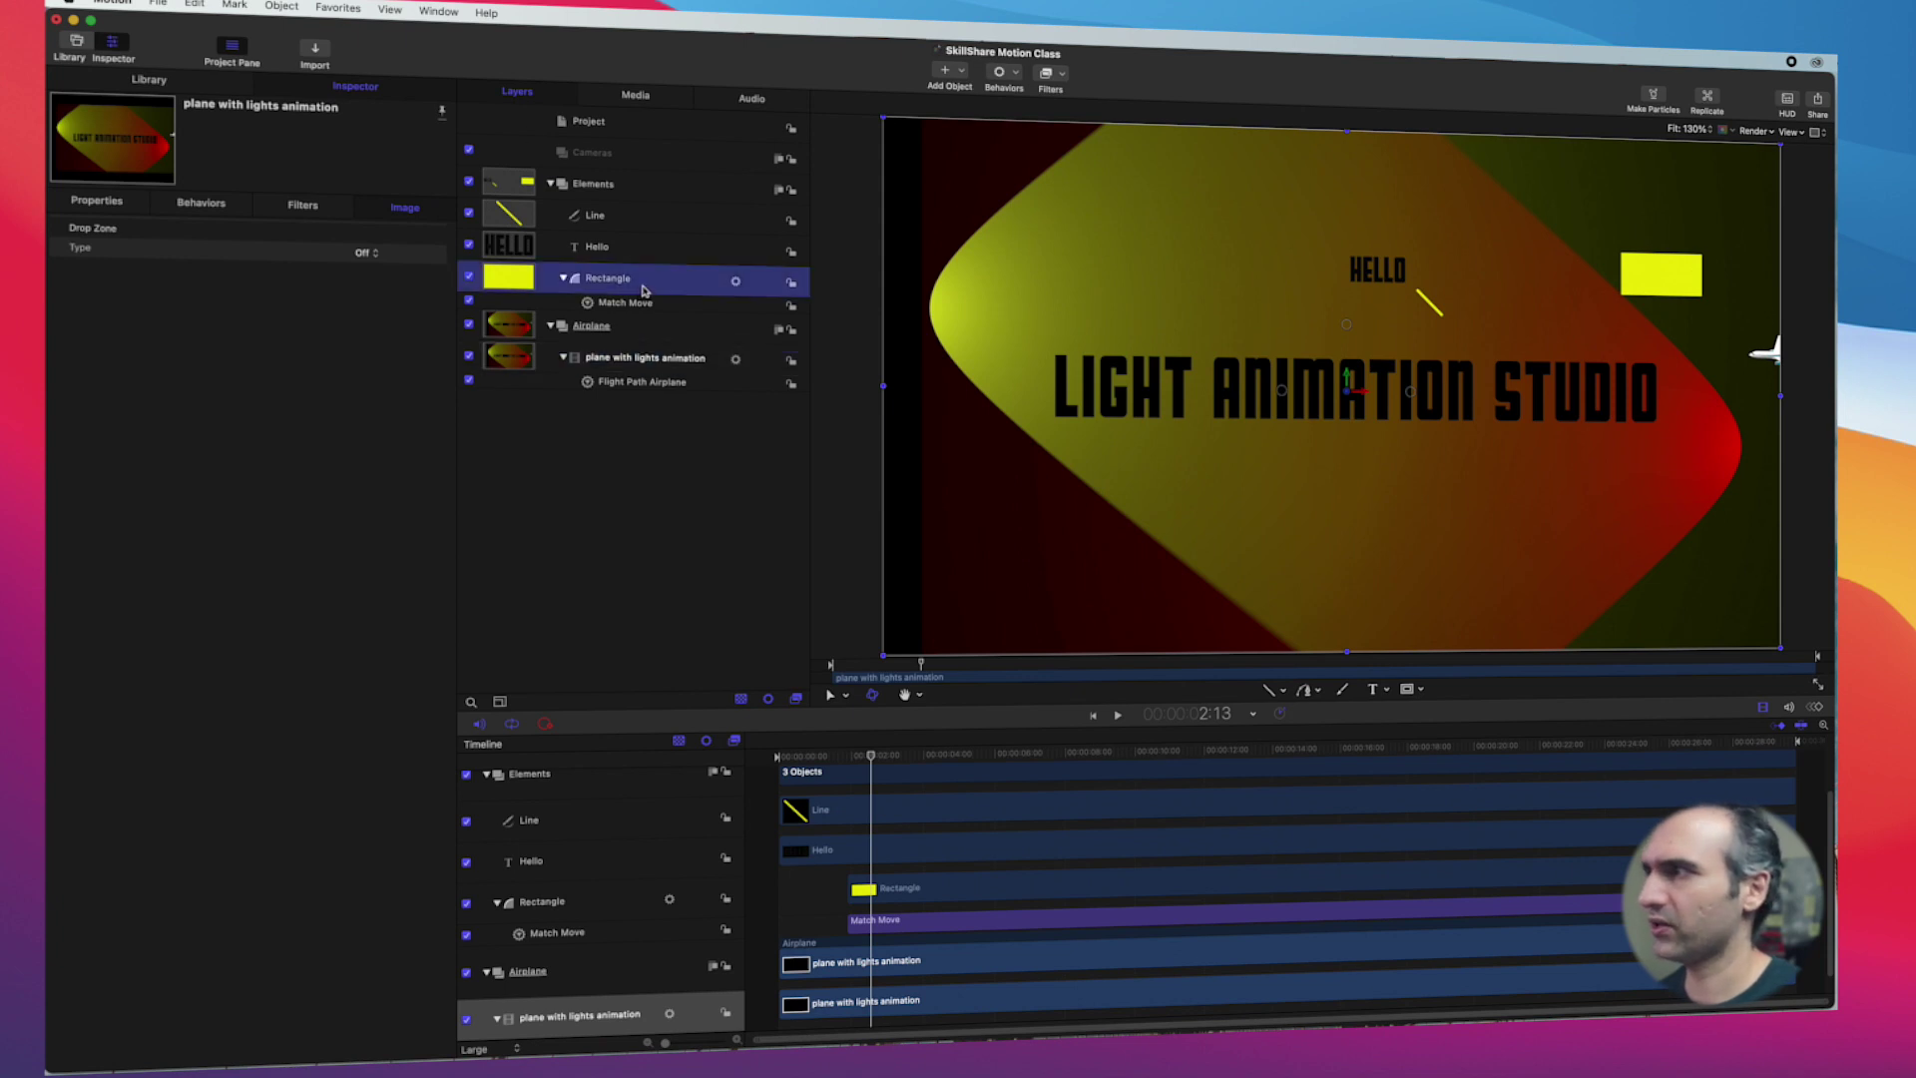
{"action": "left_click_drag", "start_coordinate": [1686, 292], "coordinate": [1721, 330]}
{"action": "left_click_drag", "start_coordinate": [876, 766], "coordinate": [916, 766]}
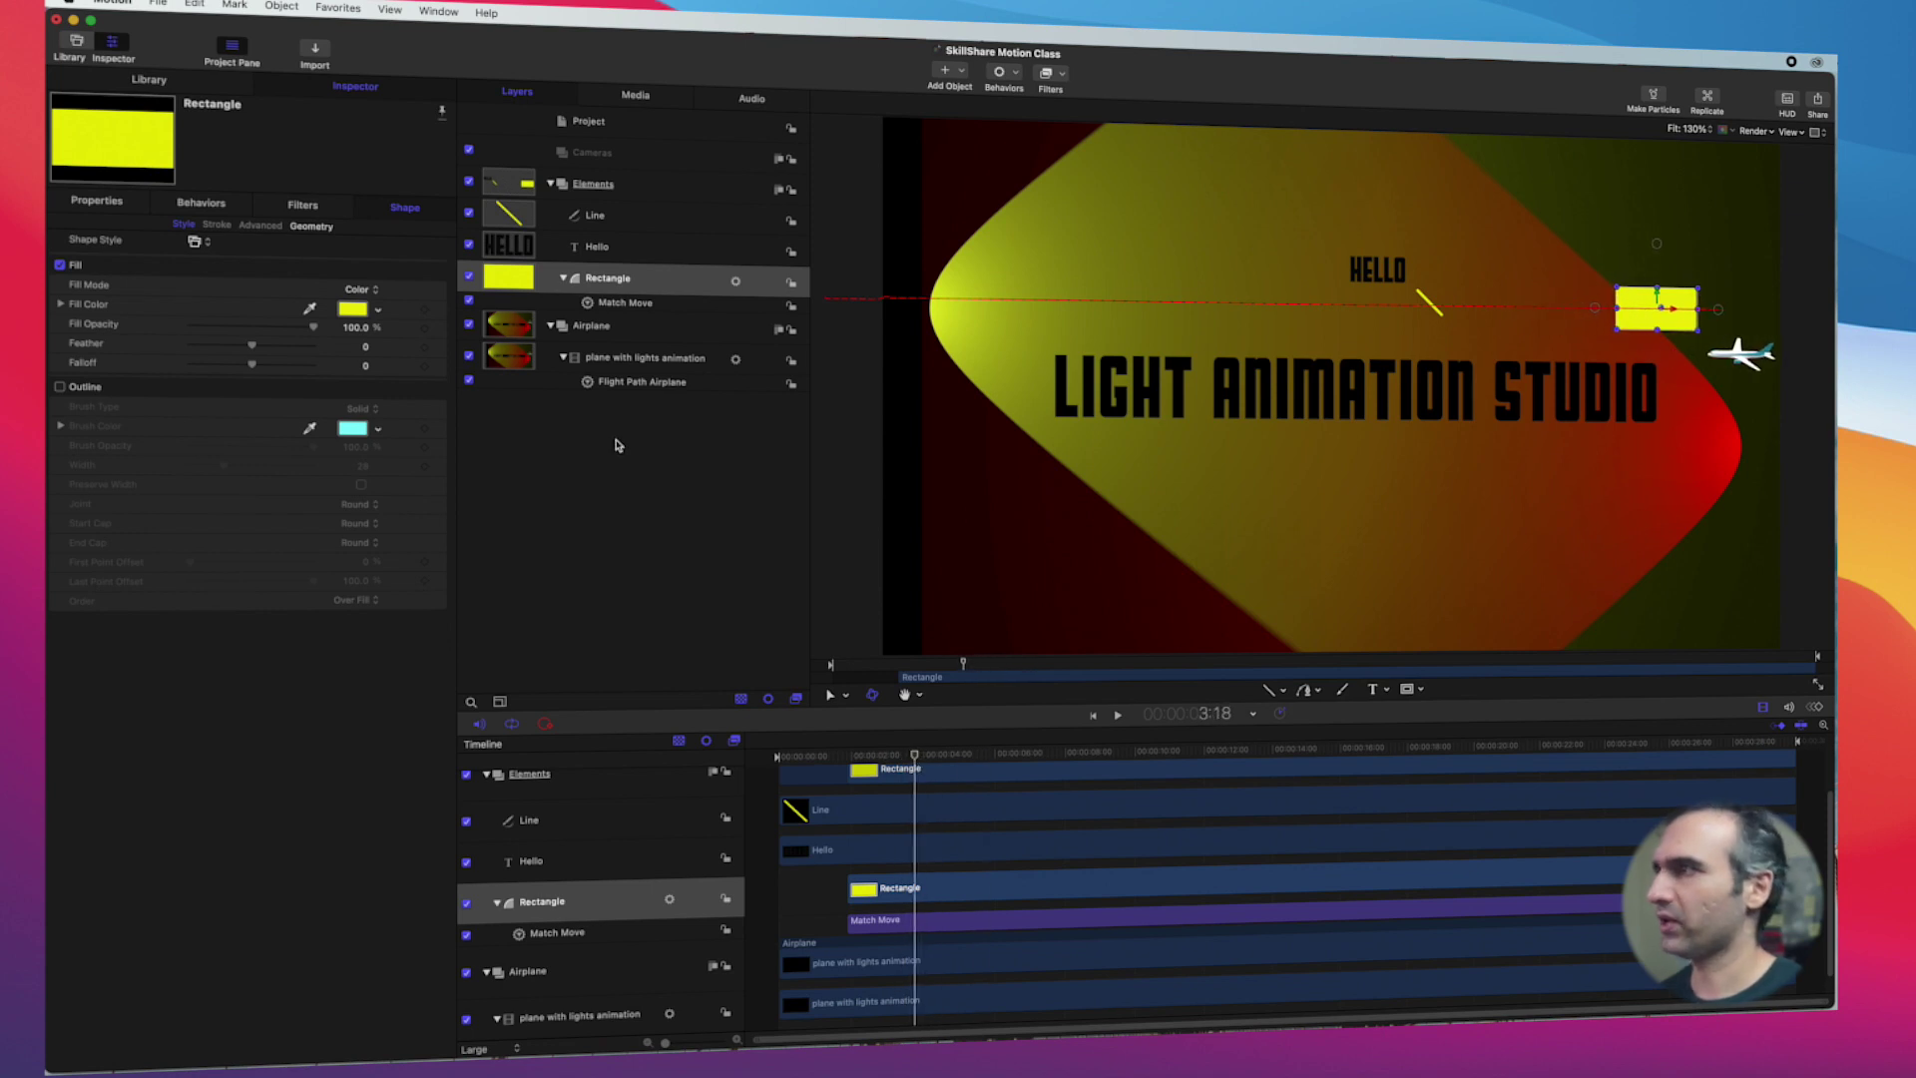
Step: Add a Match Move behavior to the Hello text with the Rectangle as its source
{"action": "left_click", "coordinate": [599, 246]}
{"action": "left_click", "coordinate": [1017, 77]}
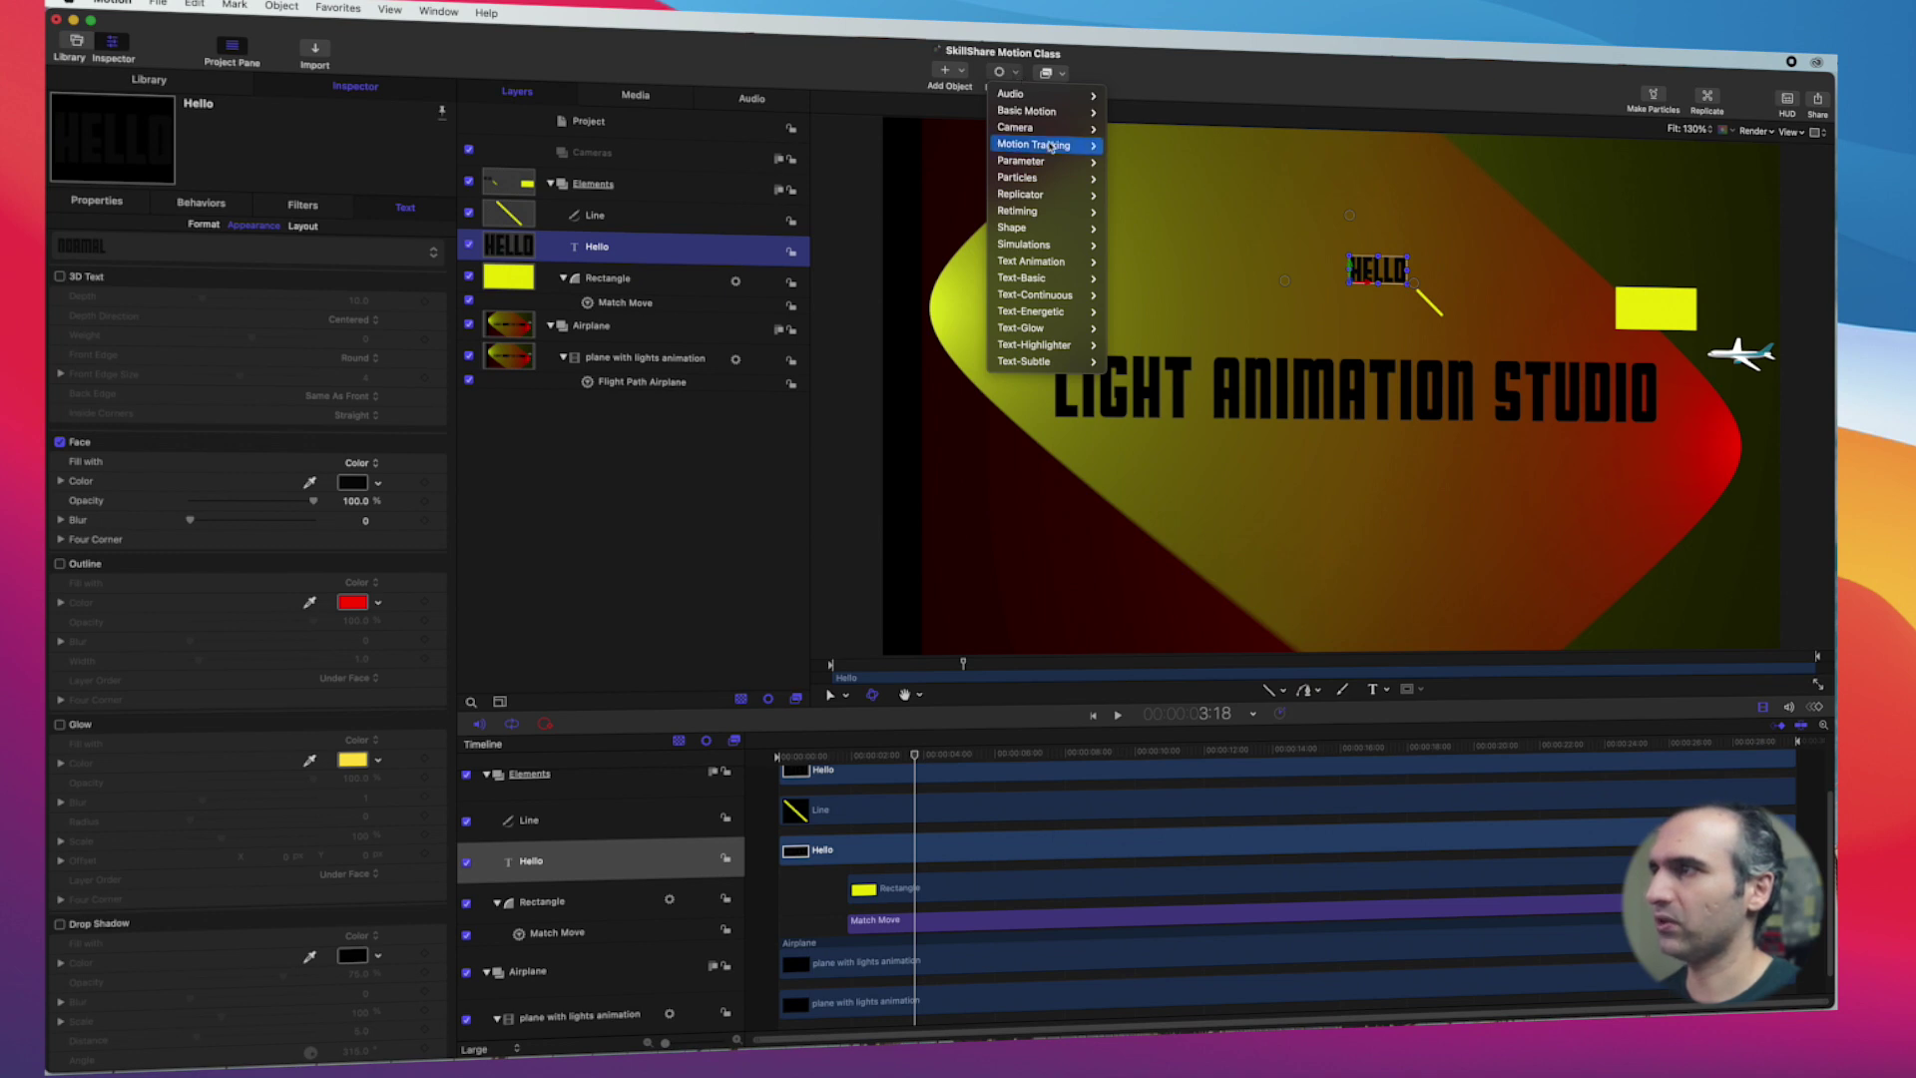
{"action": "mouse_move", "coordinate": [1038, 145]}
{"action": "left_click", "coordinate": [1136, 164]}
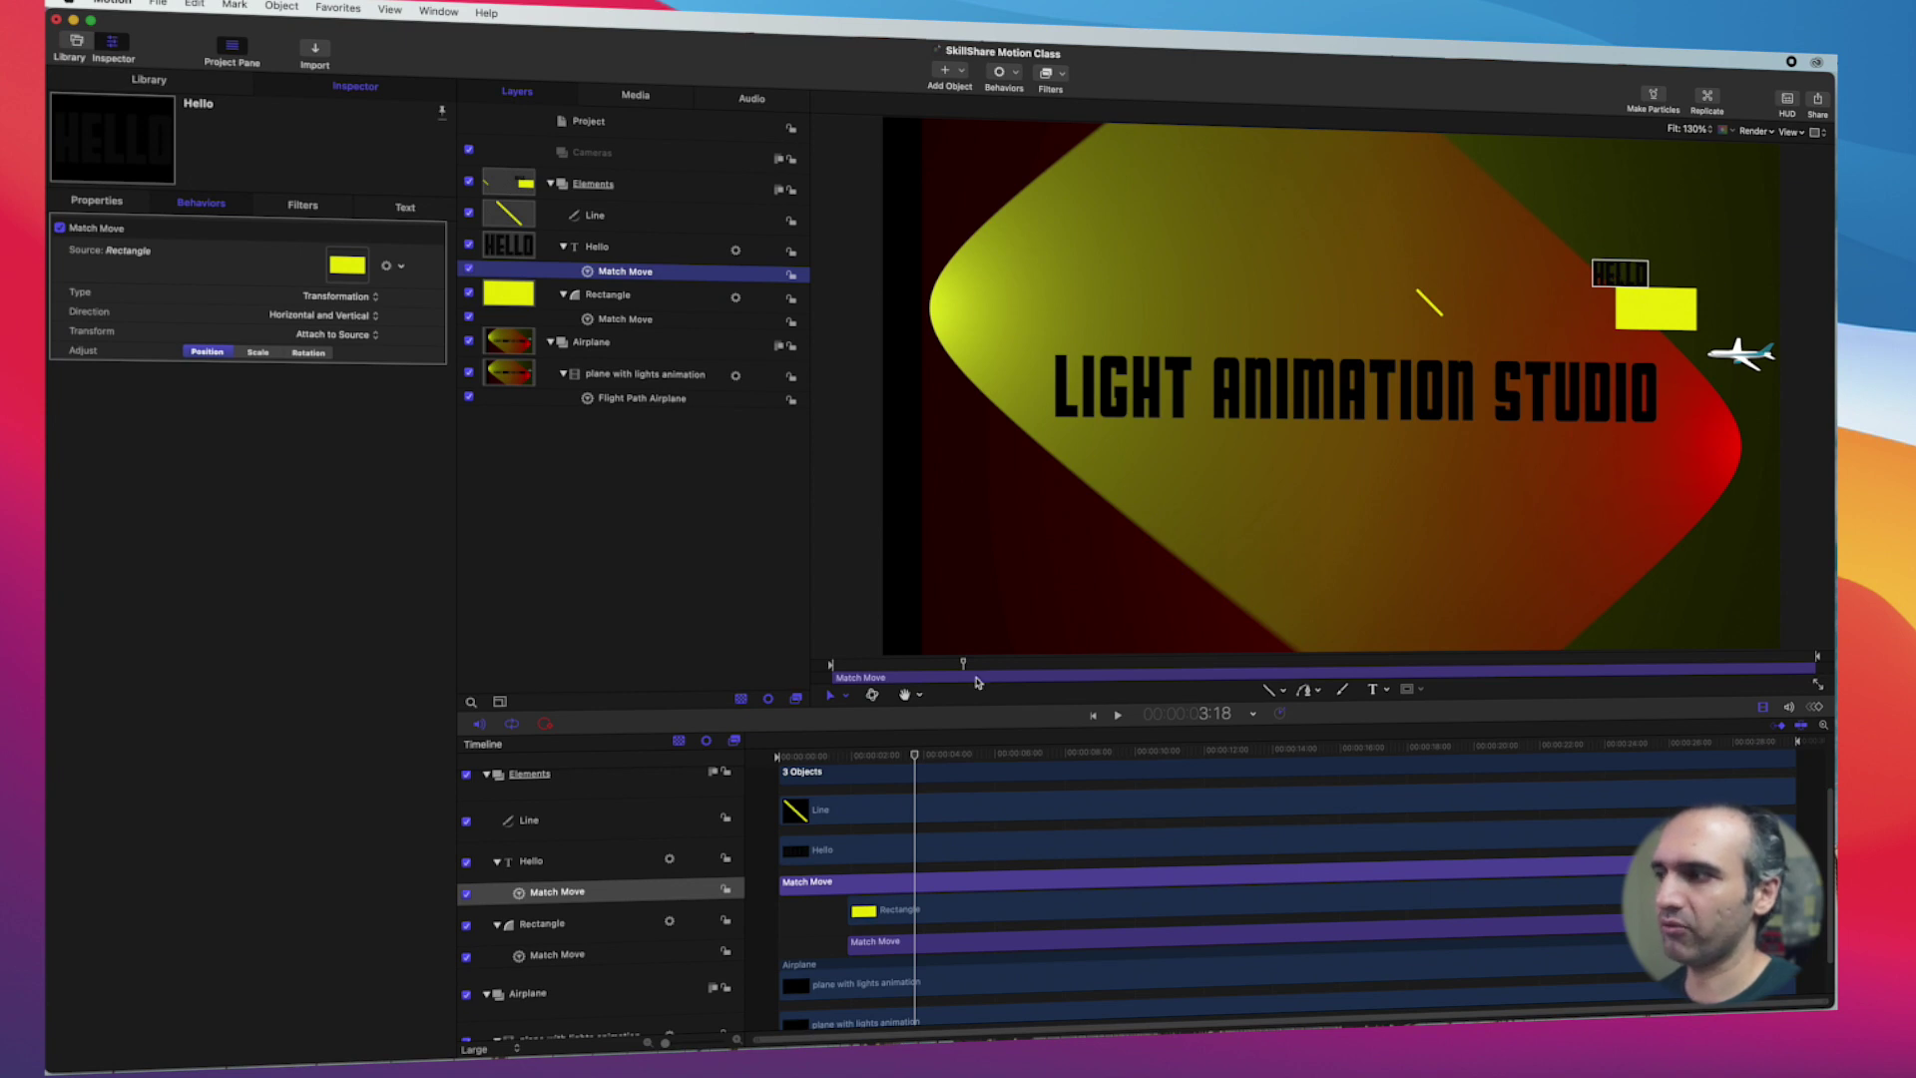
Step: Center the Hello text on the yellow rectangle with its clip starting alongside the rectangle's, and play back the movement
{"action": "left_click_drag", "start_coordinate": [914, 756], "coordinate": [864, 755]}
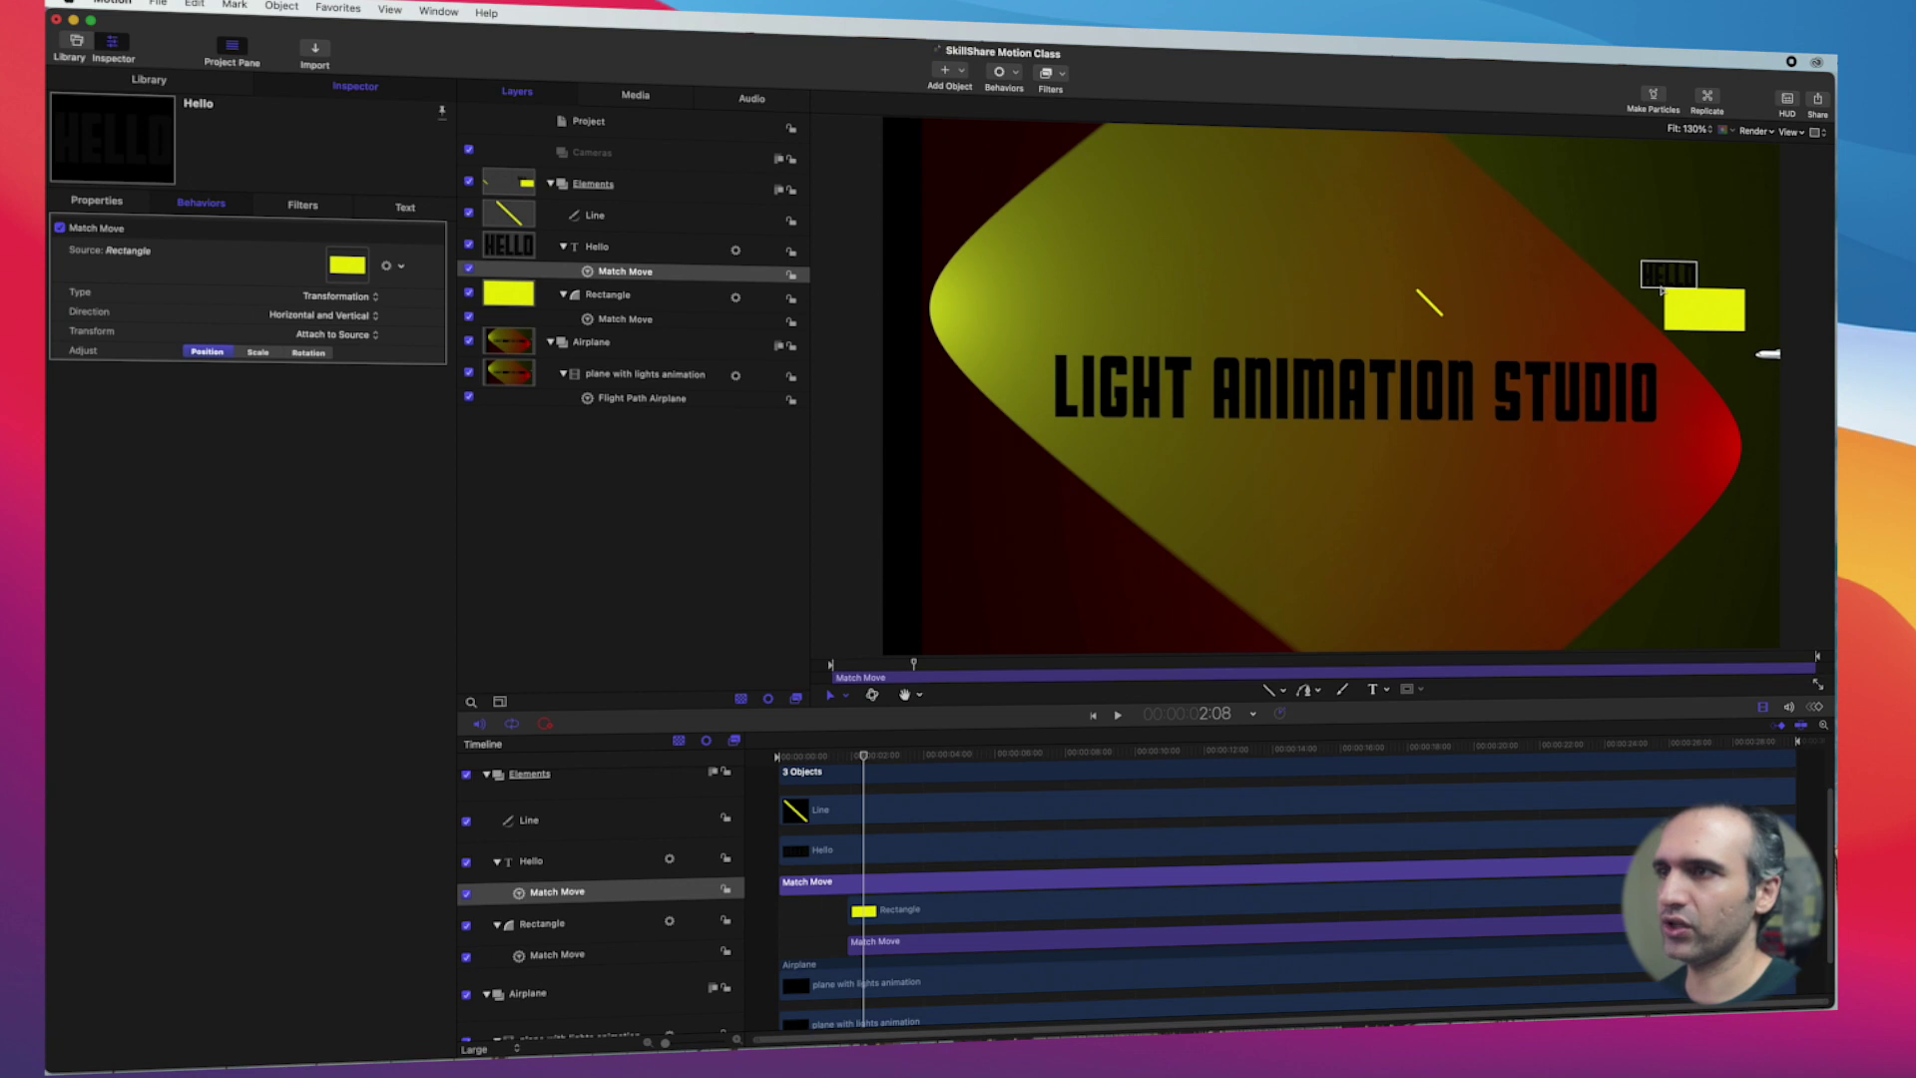
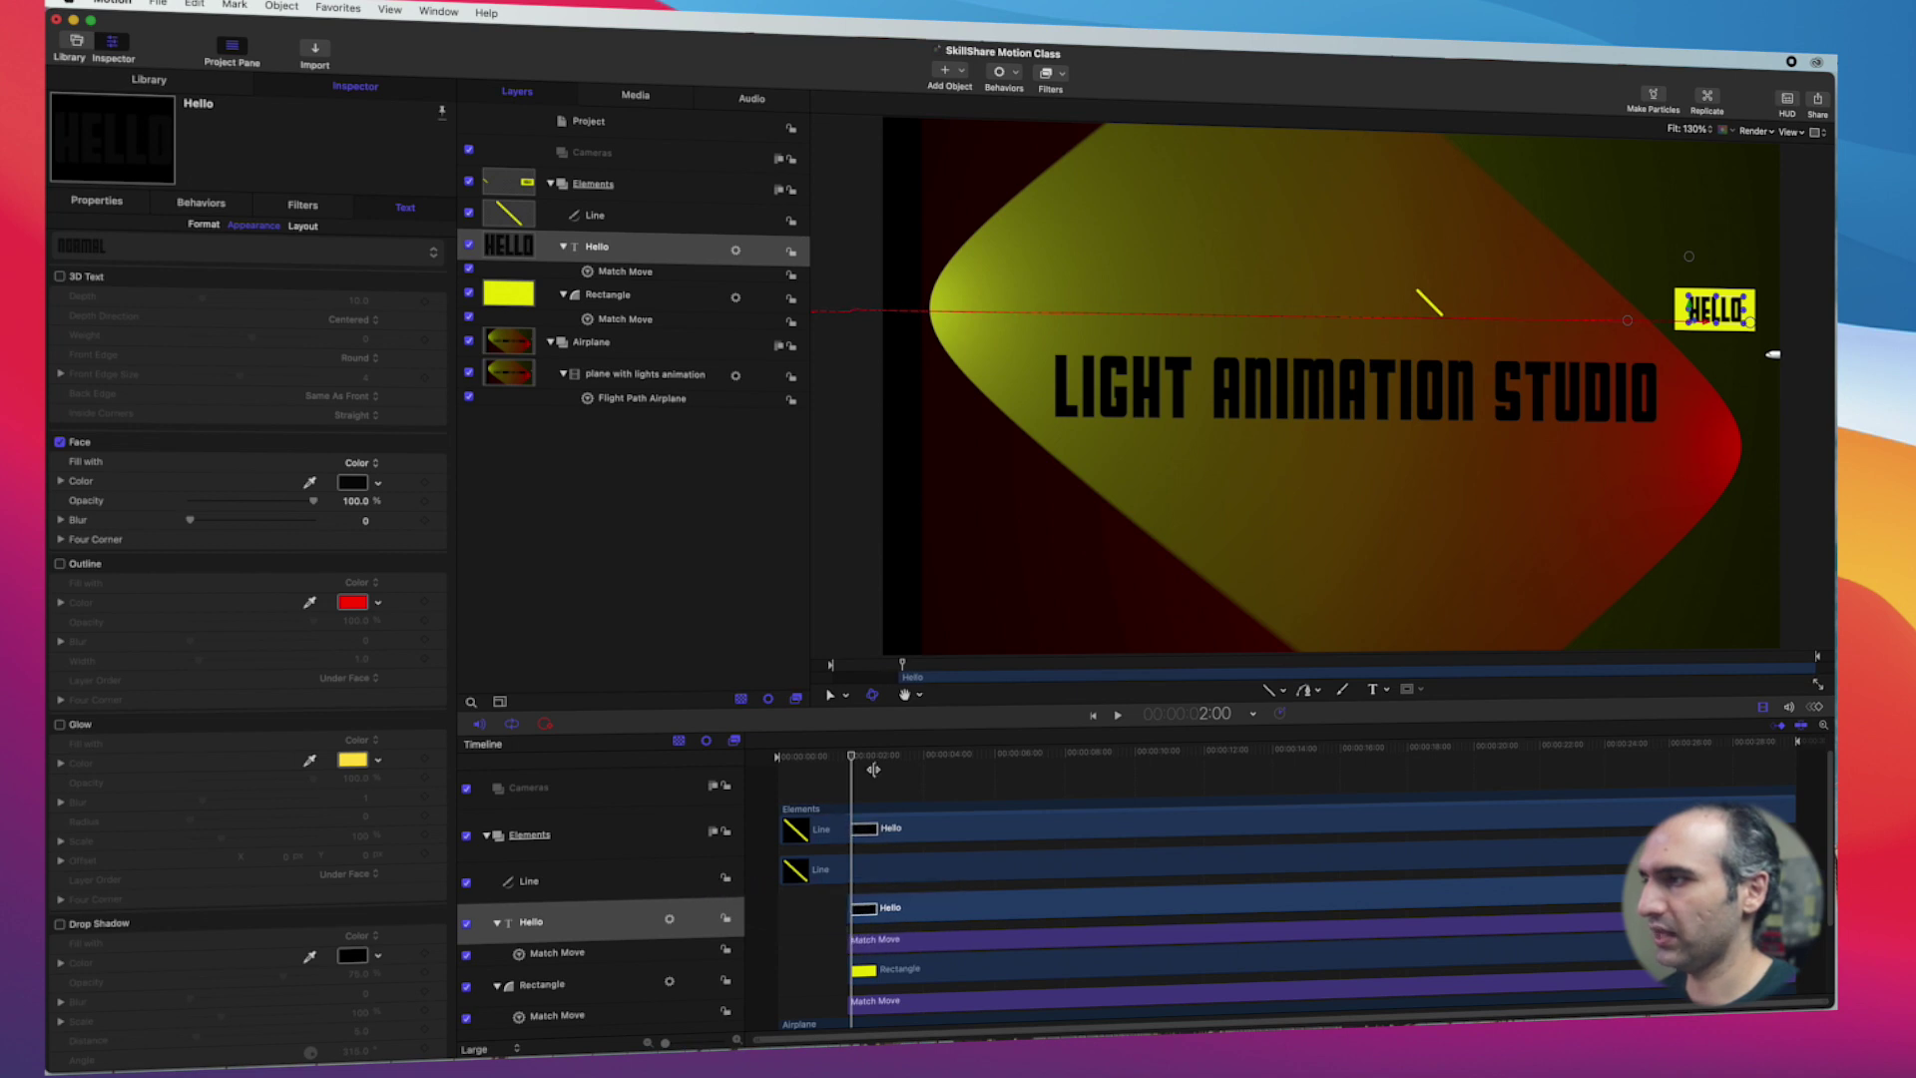
{"action": "mouse_move", "coordinate": [850, 758]}
{"action": "left_mouse_down"}
{"action": "mouse_move", "coordinate": [835, 759]}
{"action": "mouse_move", "coordinate": [863, 763]}
{"action": "left_mouse_up"}
{"action": "key", "text": "space"}
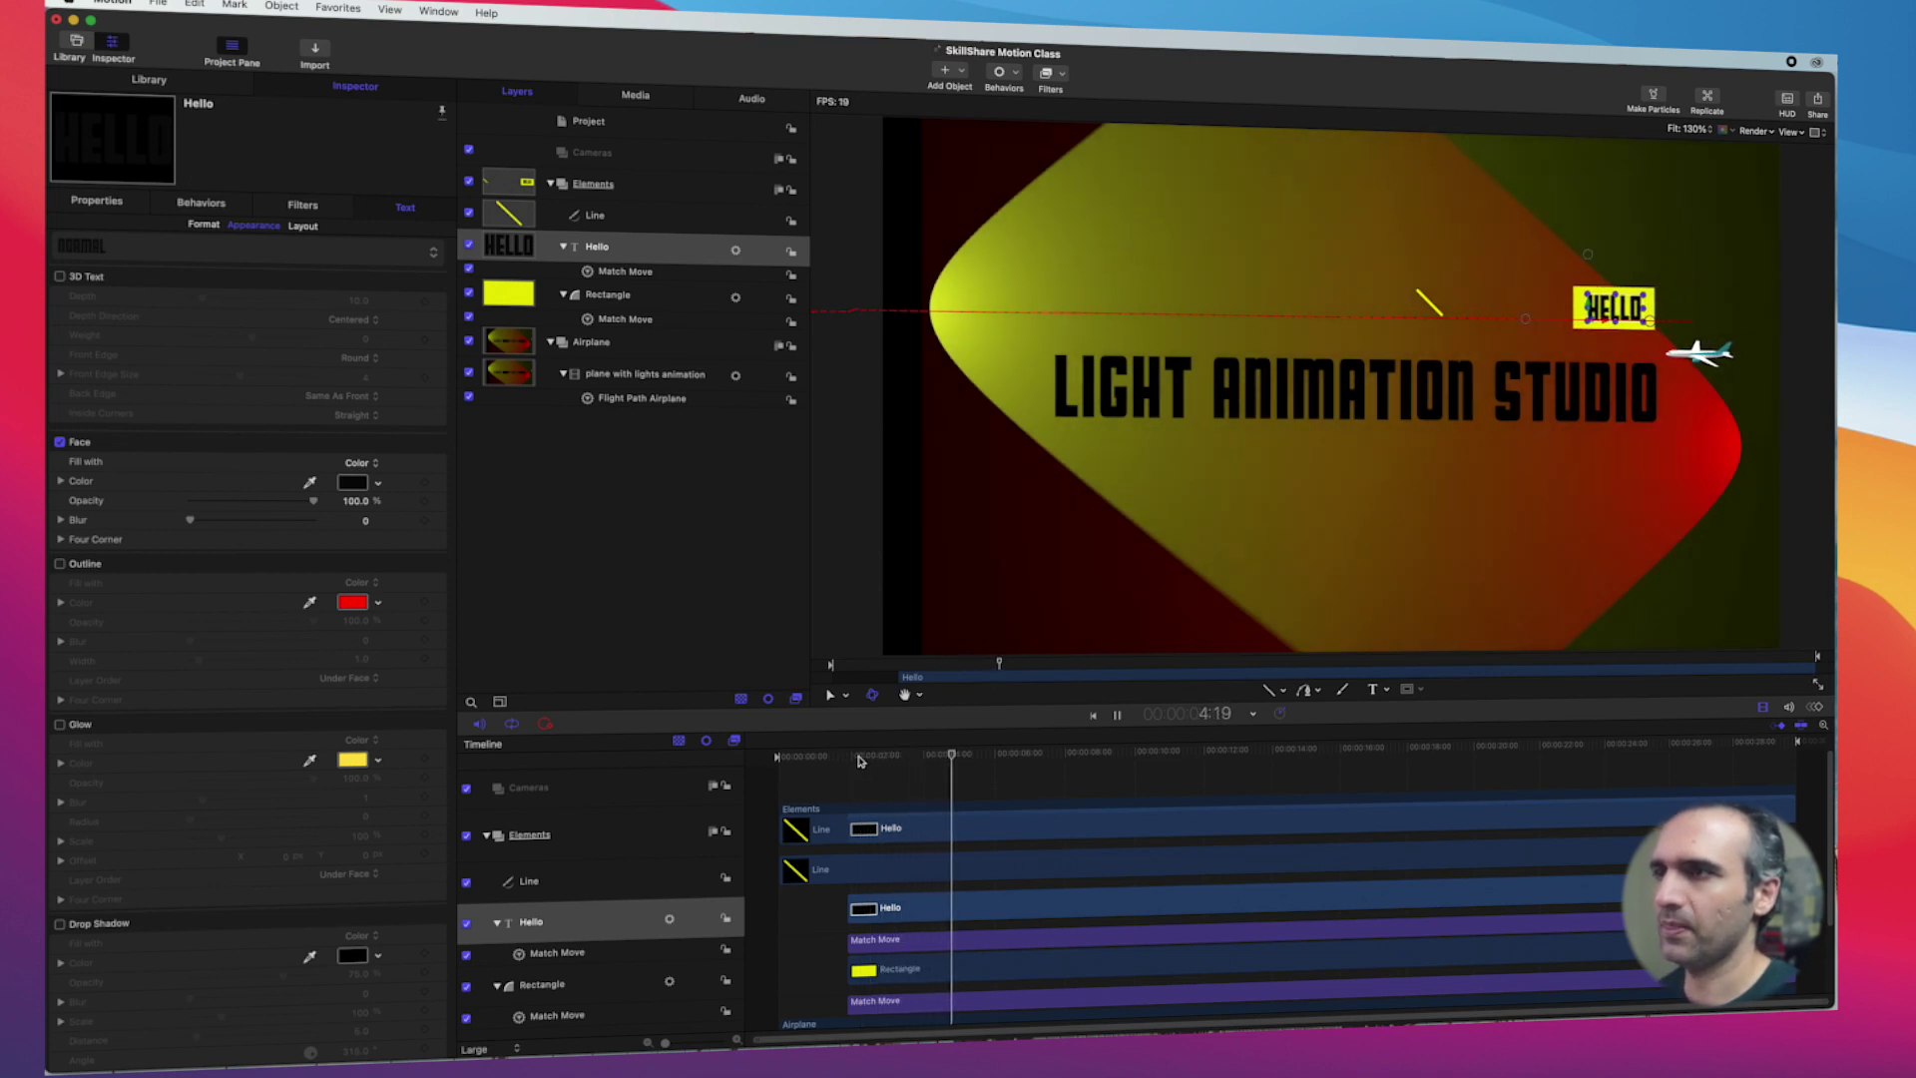
{"action": "key", "text": "space"}
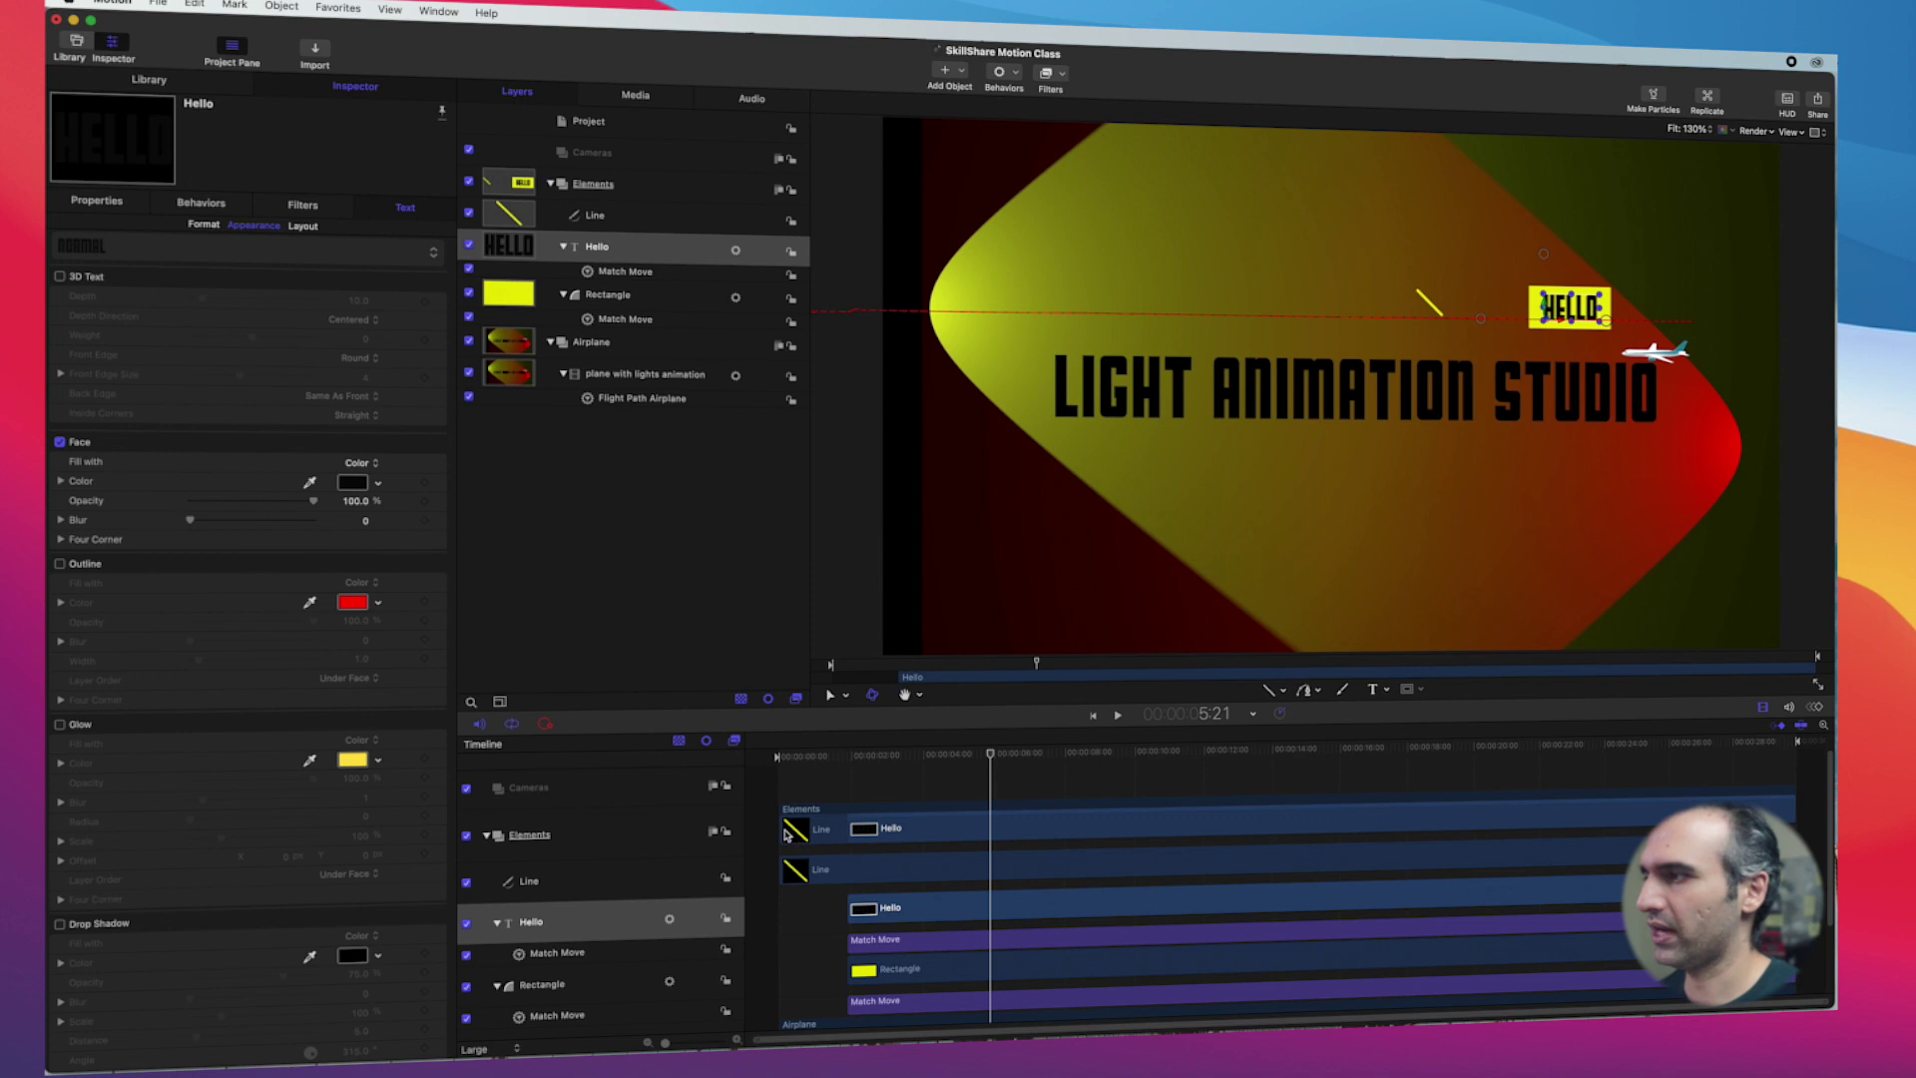
Step: Trim the start of the Line's clip to line up with the Hello and Rectangle clips, and go to 2:04
{"action": "left_click", "coordinate": [821, 878]}
{"action": "left_click_drag", "start_coordinate": [789, 873], "coordinate": [857, 868]}
{"action": "left_click", "coordinate": [942, 754]}
{"action": "key", "text": "shift+i"}
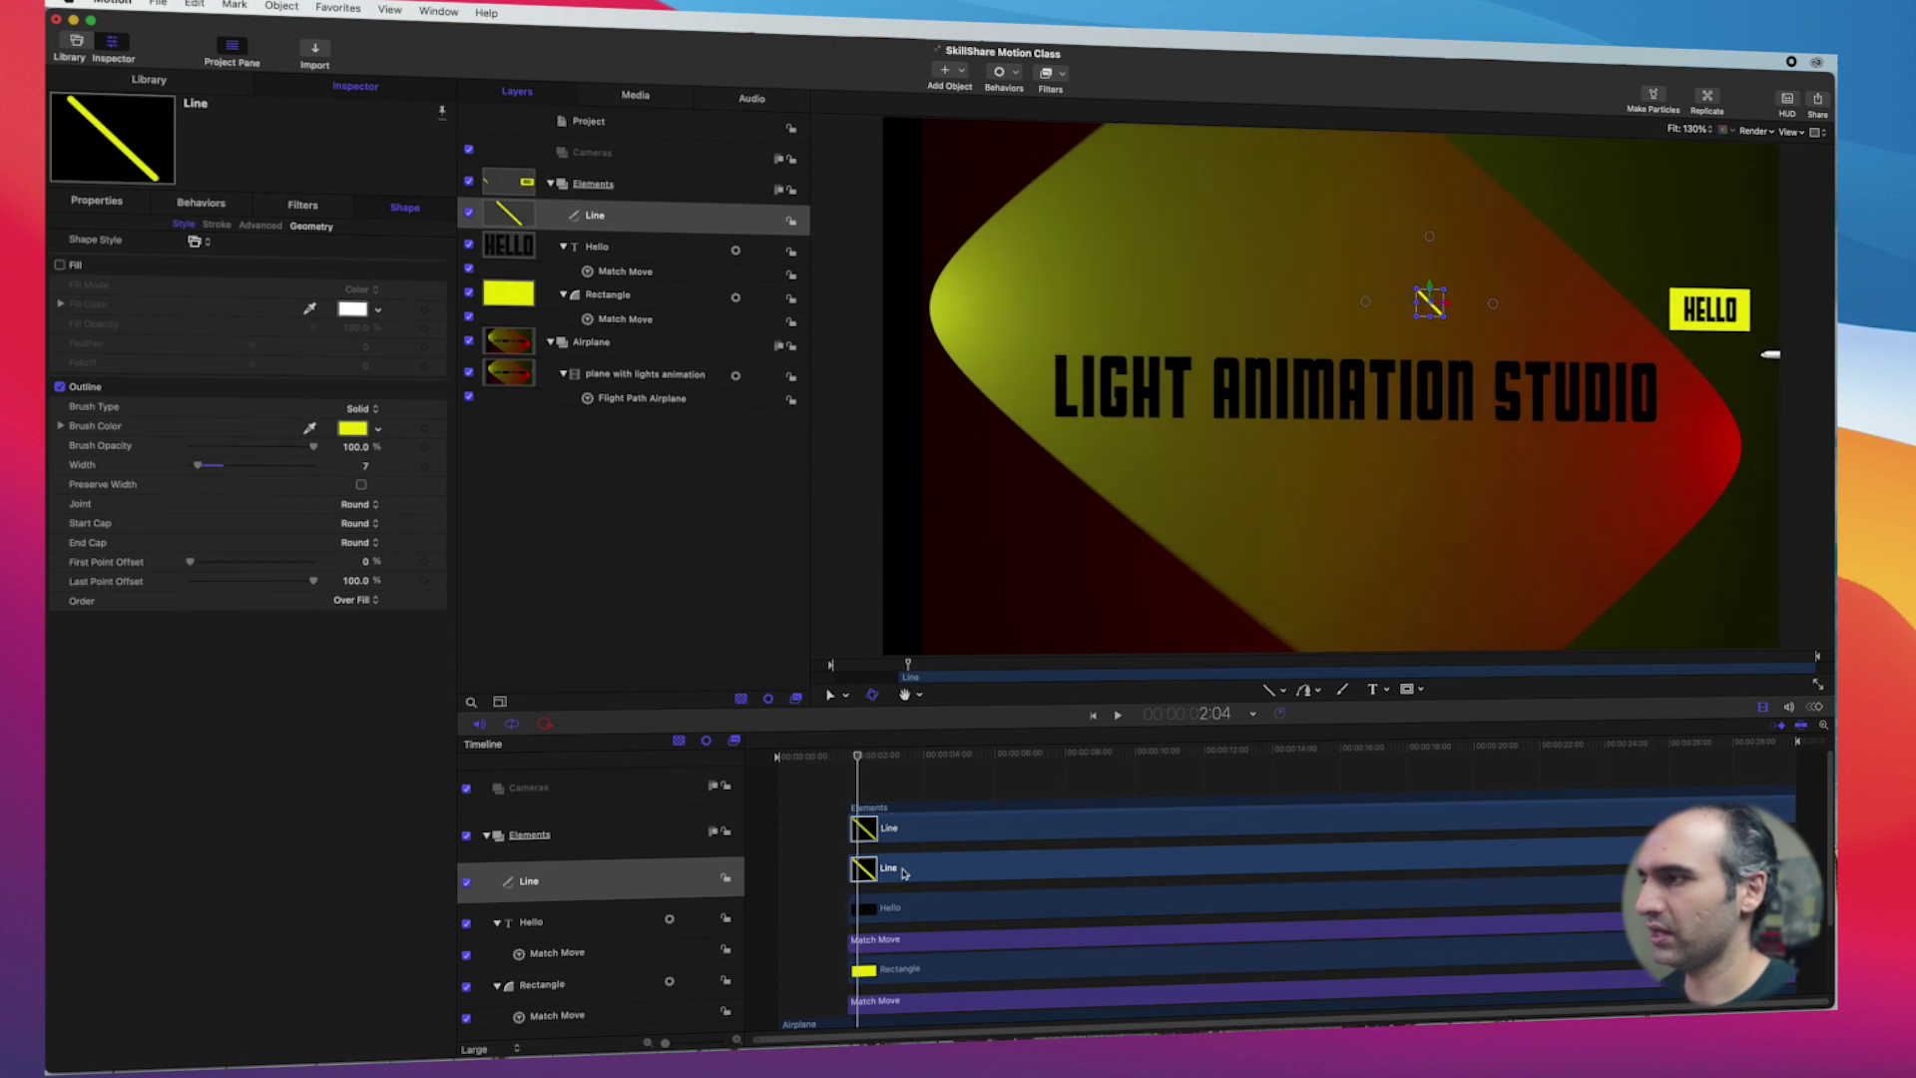
Step: Add a Match Move behavior to the Line with Hello as its source, and place the line between the label's lower corner and the airplane's nose
{"action": "left_click", "coordinate": [607, 229]}
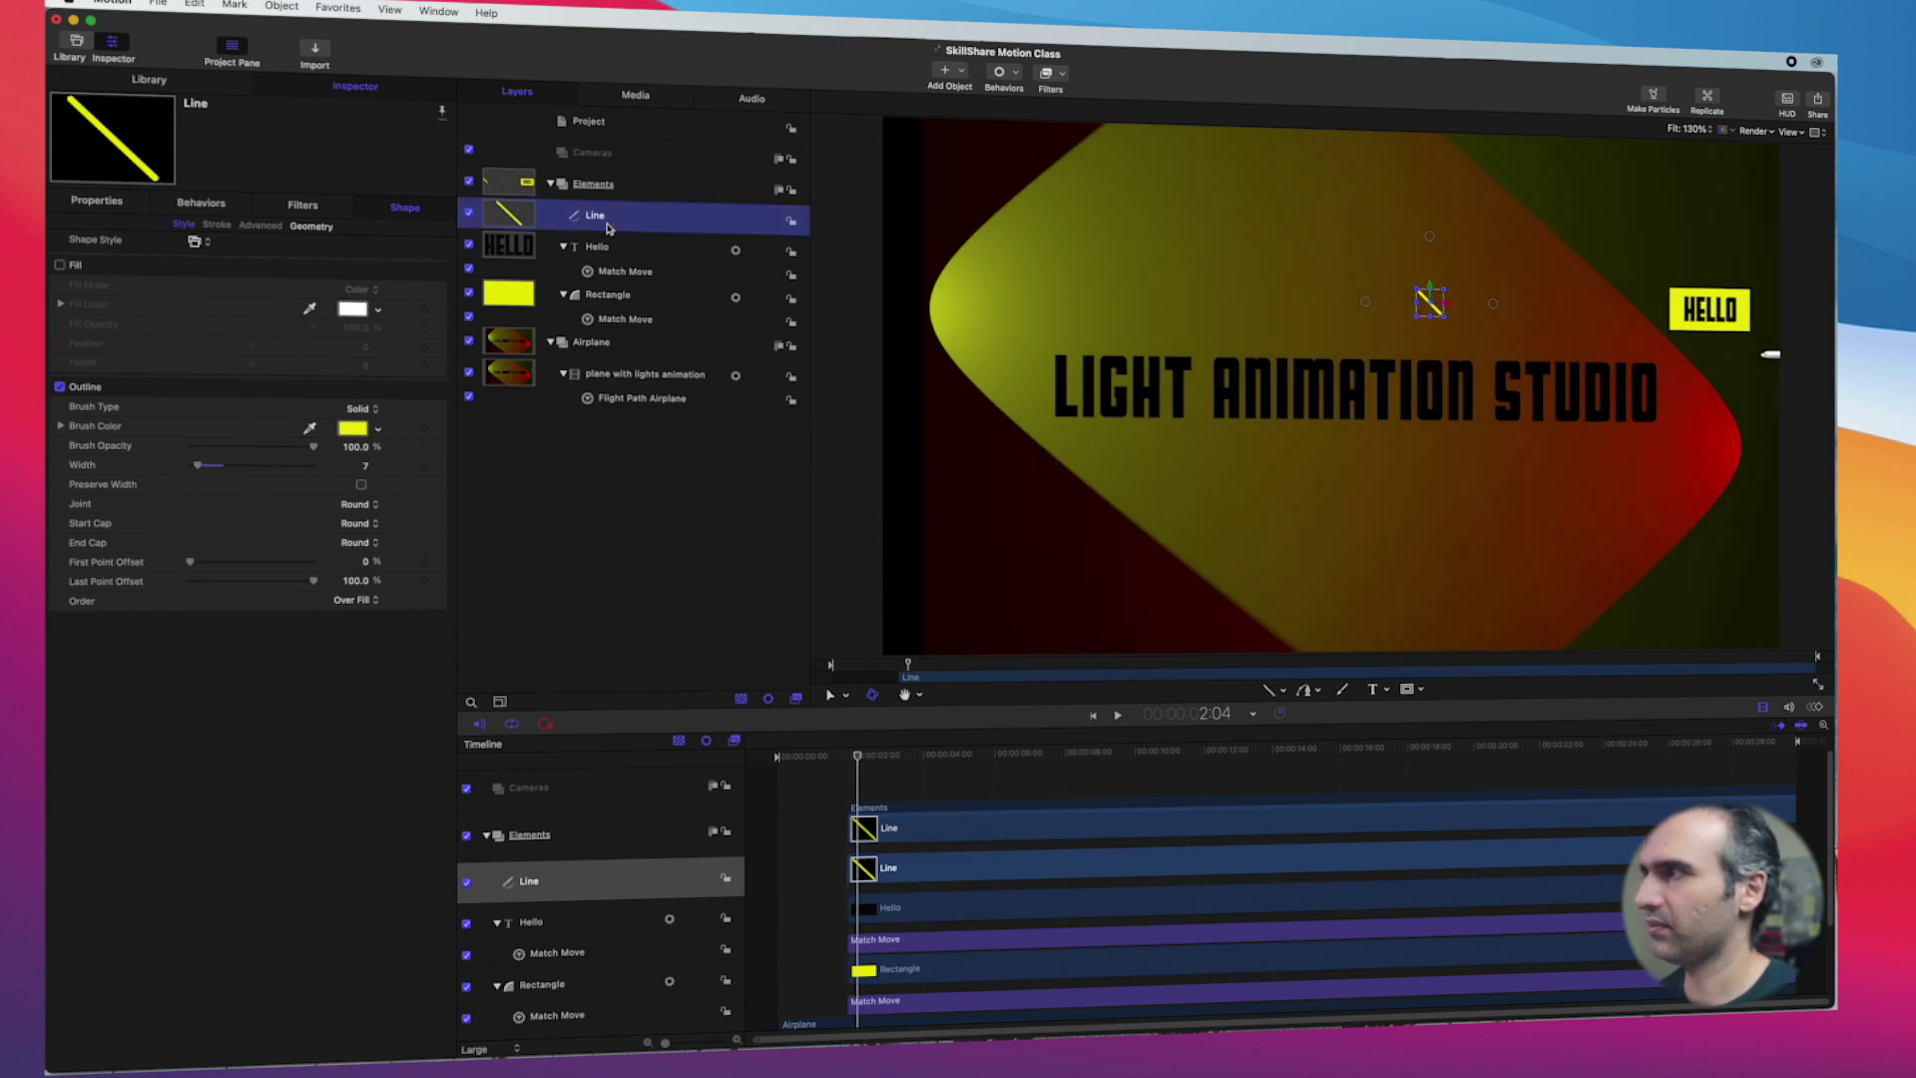
{"action": "left_click", "coordinate": [1001, 95]}
{"action": "mouse_move", "coordinate": [1038, 147]}
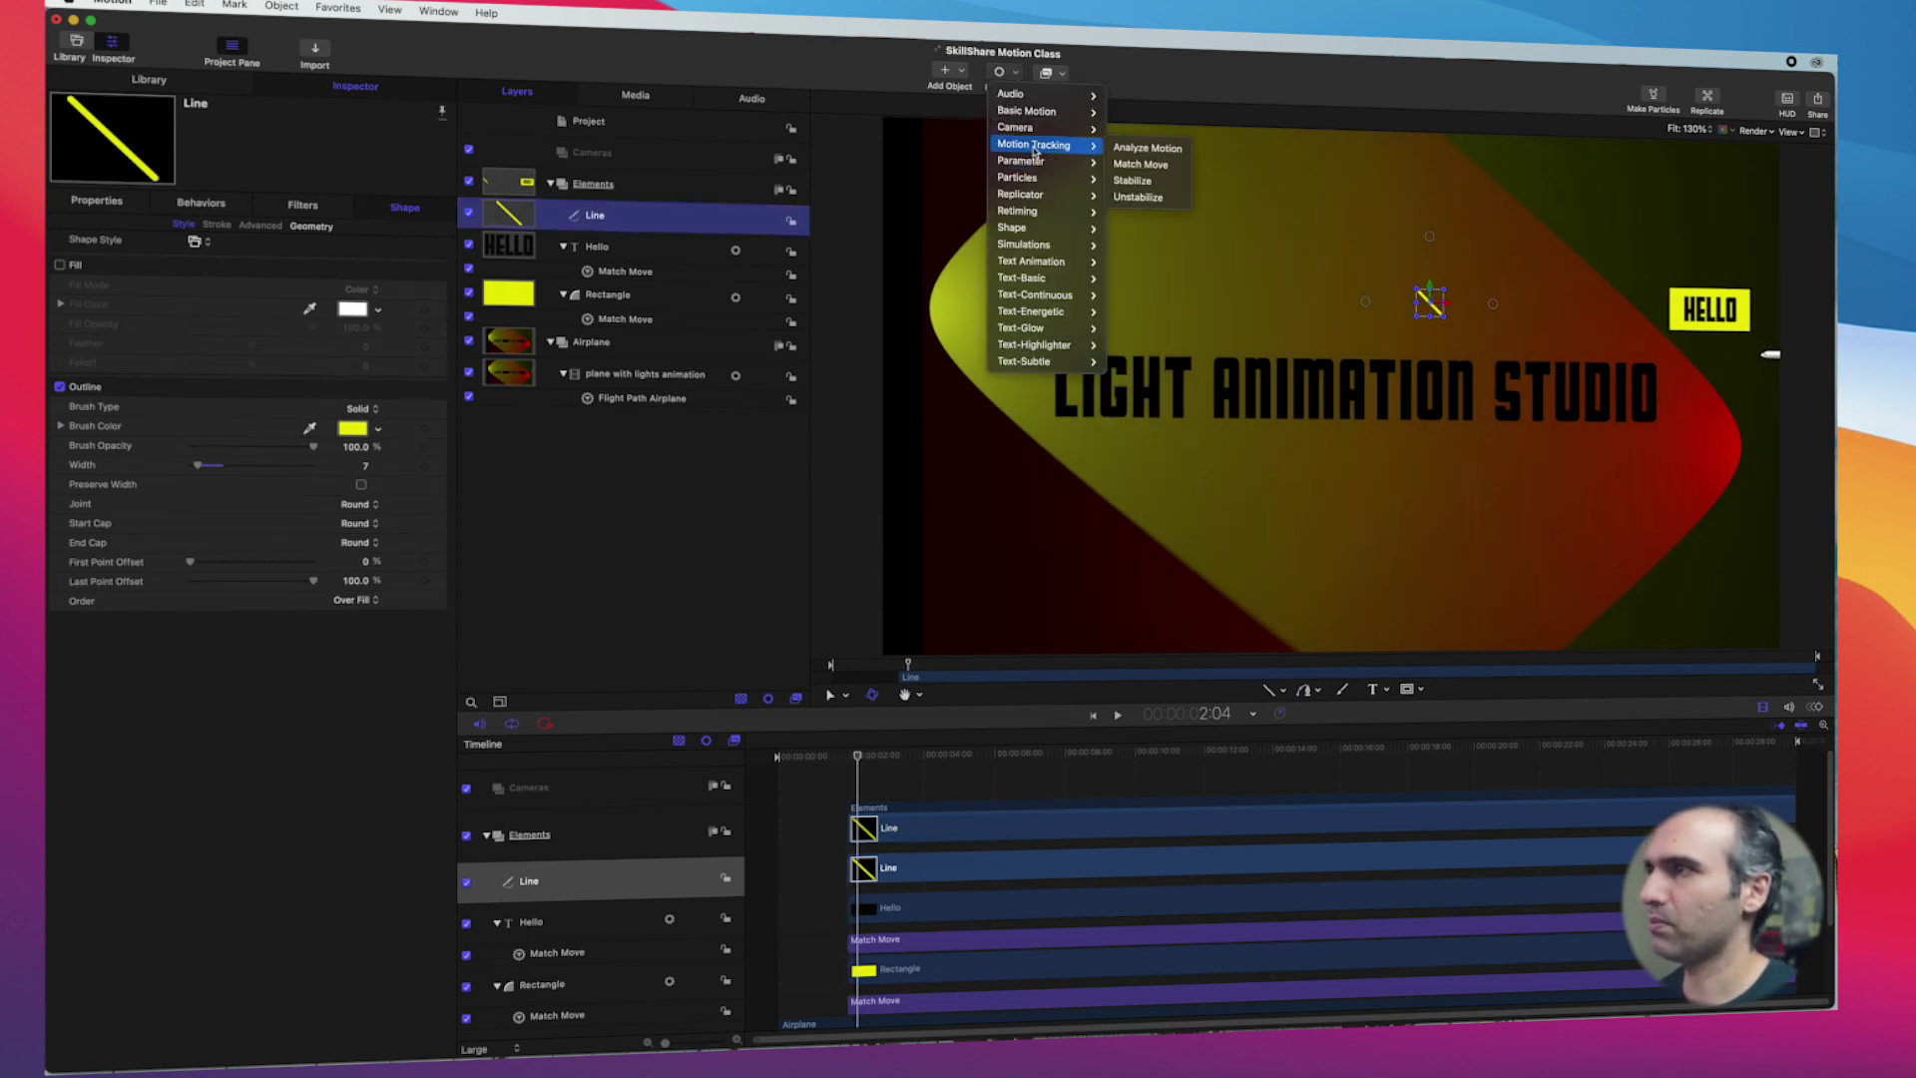
{"action": "left_click", "coordinate": [1143, 165]}
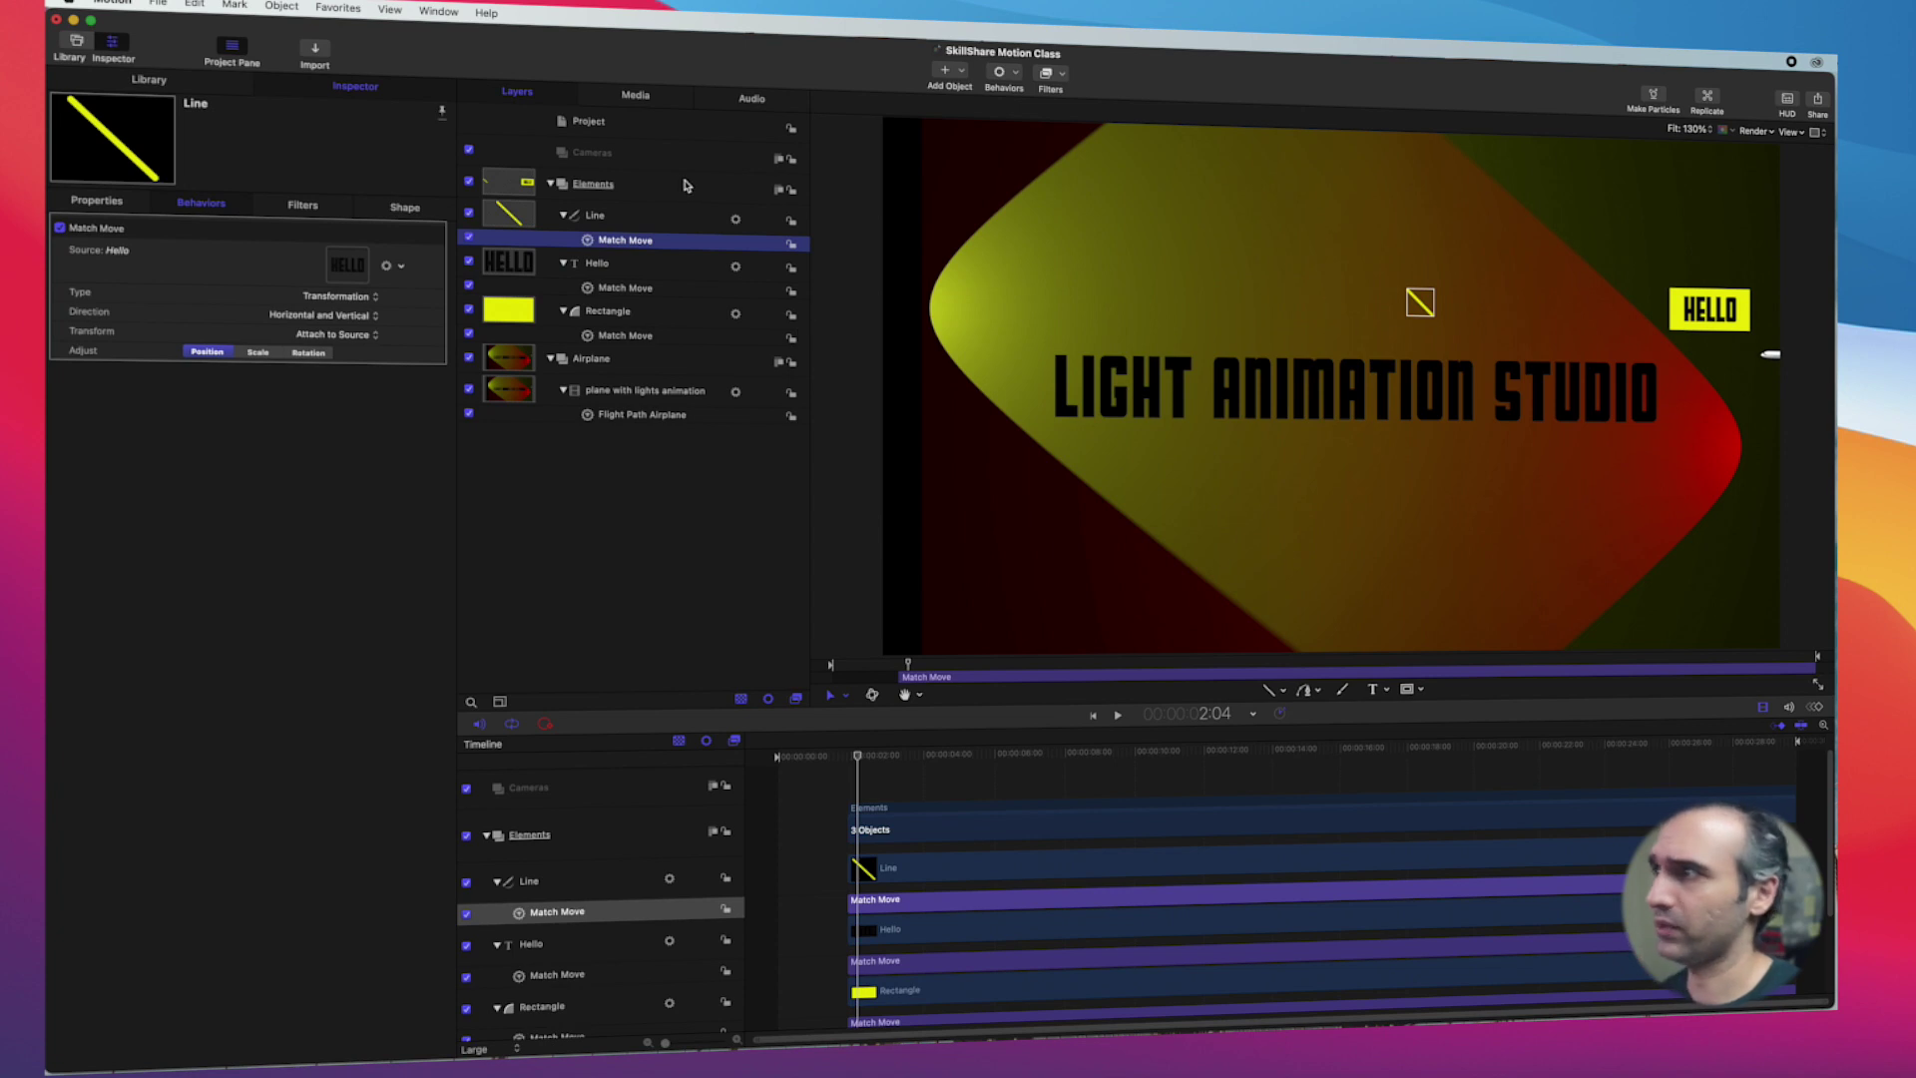
{"action": "left_click_drag", "start_coordinate": [1420, 304], "coordinate": [1751, 336]}
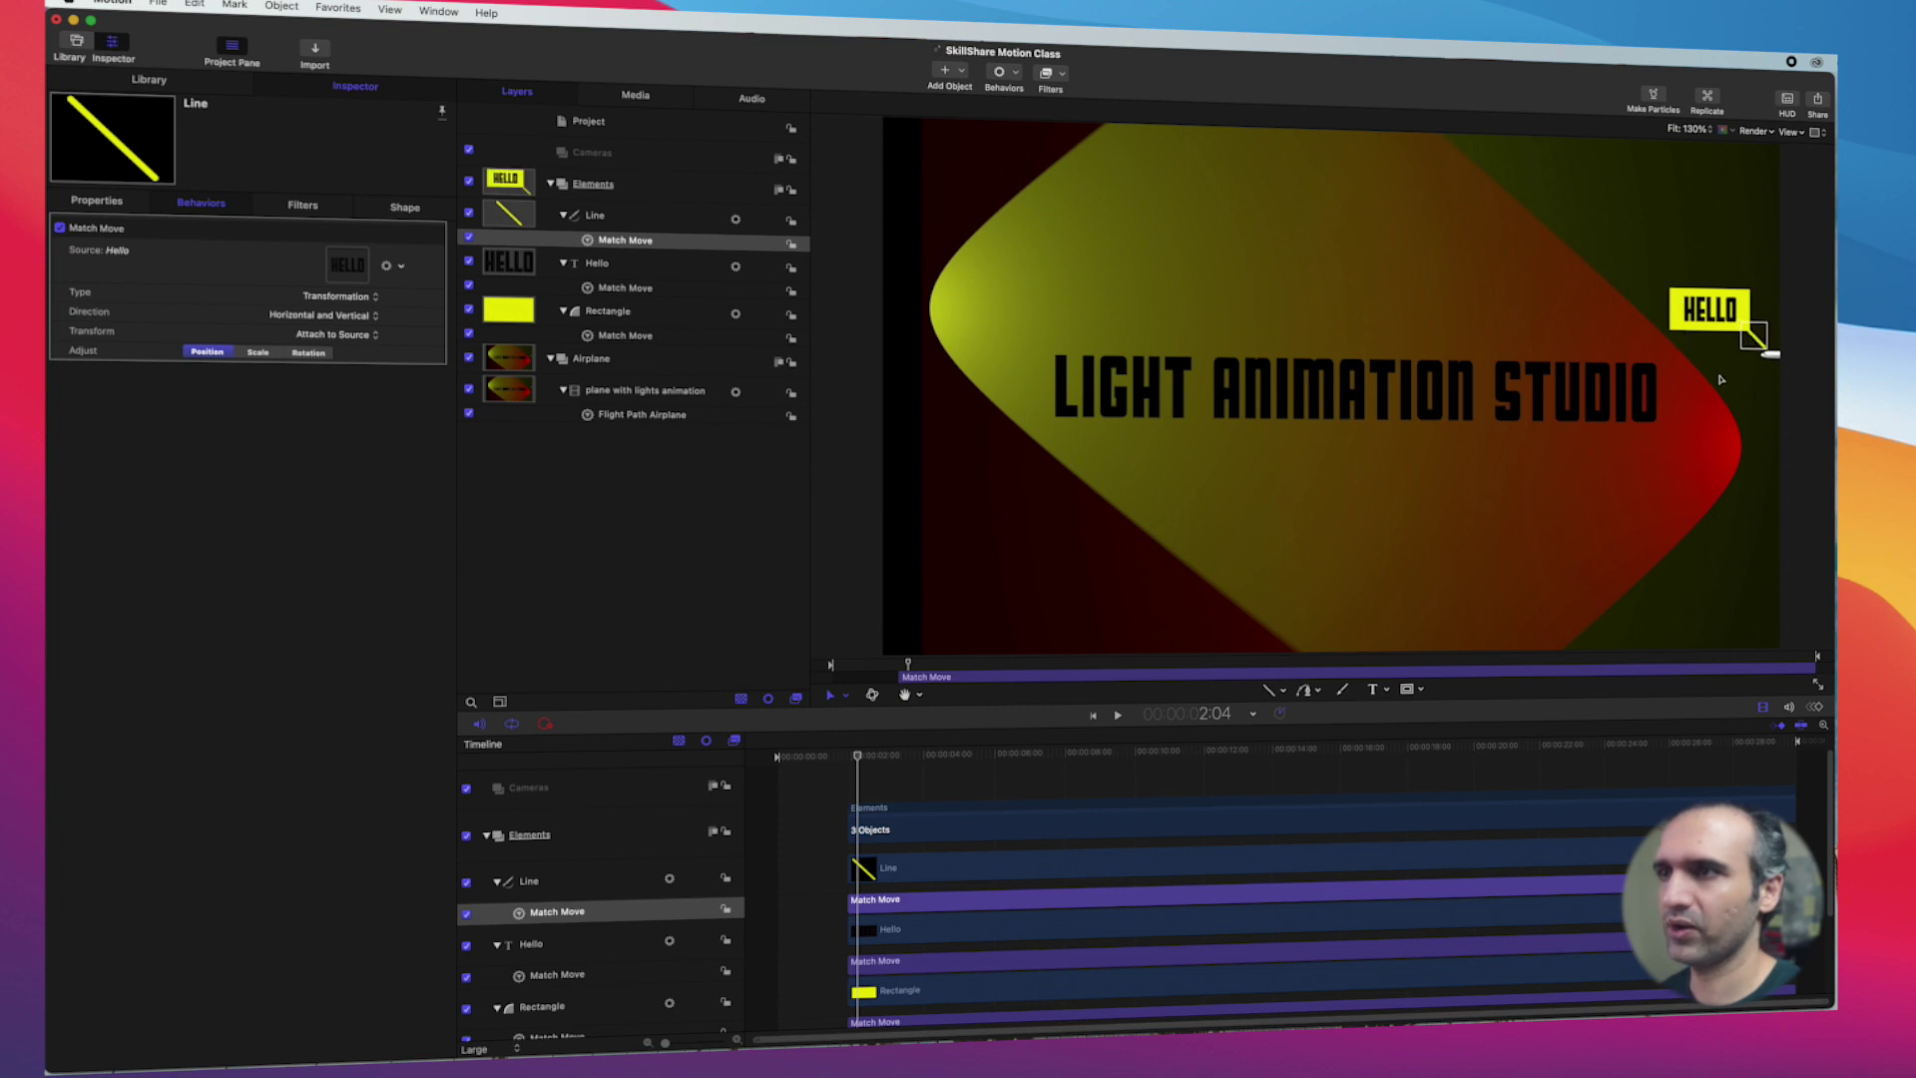
Step: Play the animation from the start to check that the label and line follow the airplane up to the frame's left edge
{"action": "left_click_drag", "start_coordinate": [856, 758], "coordinate": [780, 763]}
{"action": "key", "text": "space"}
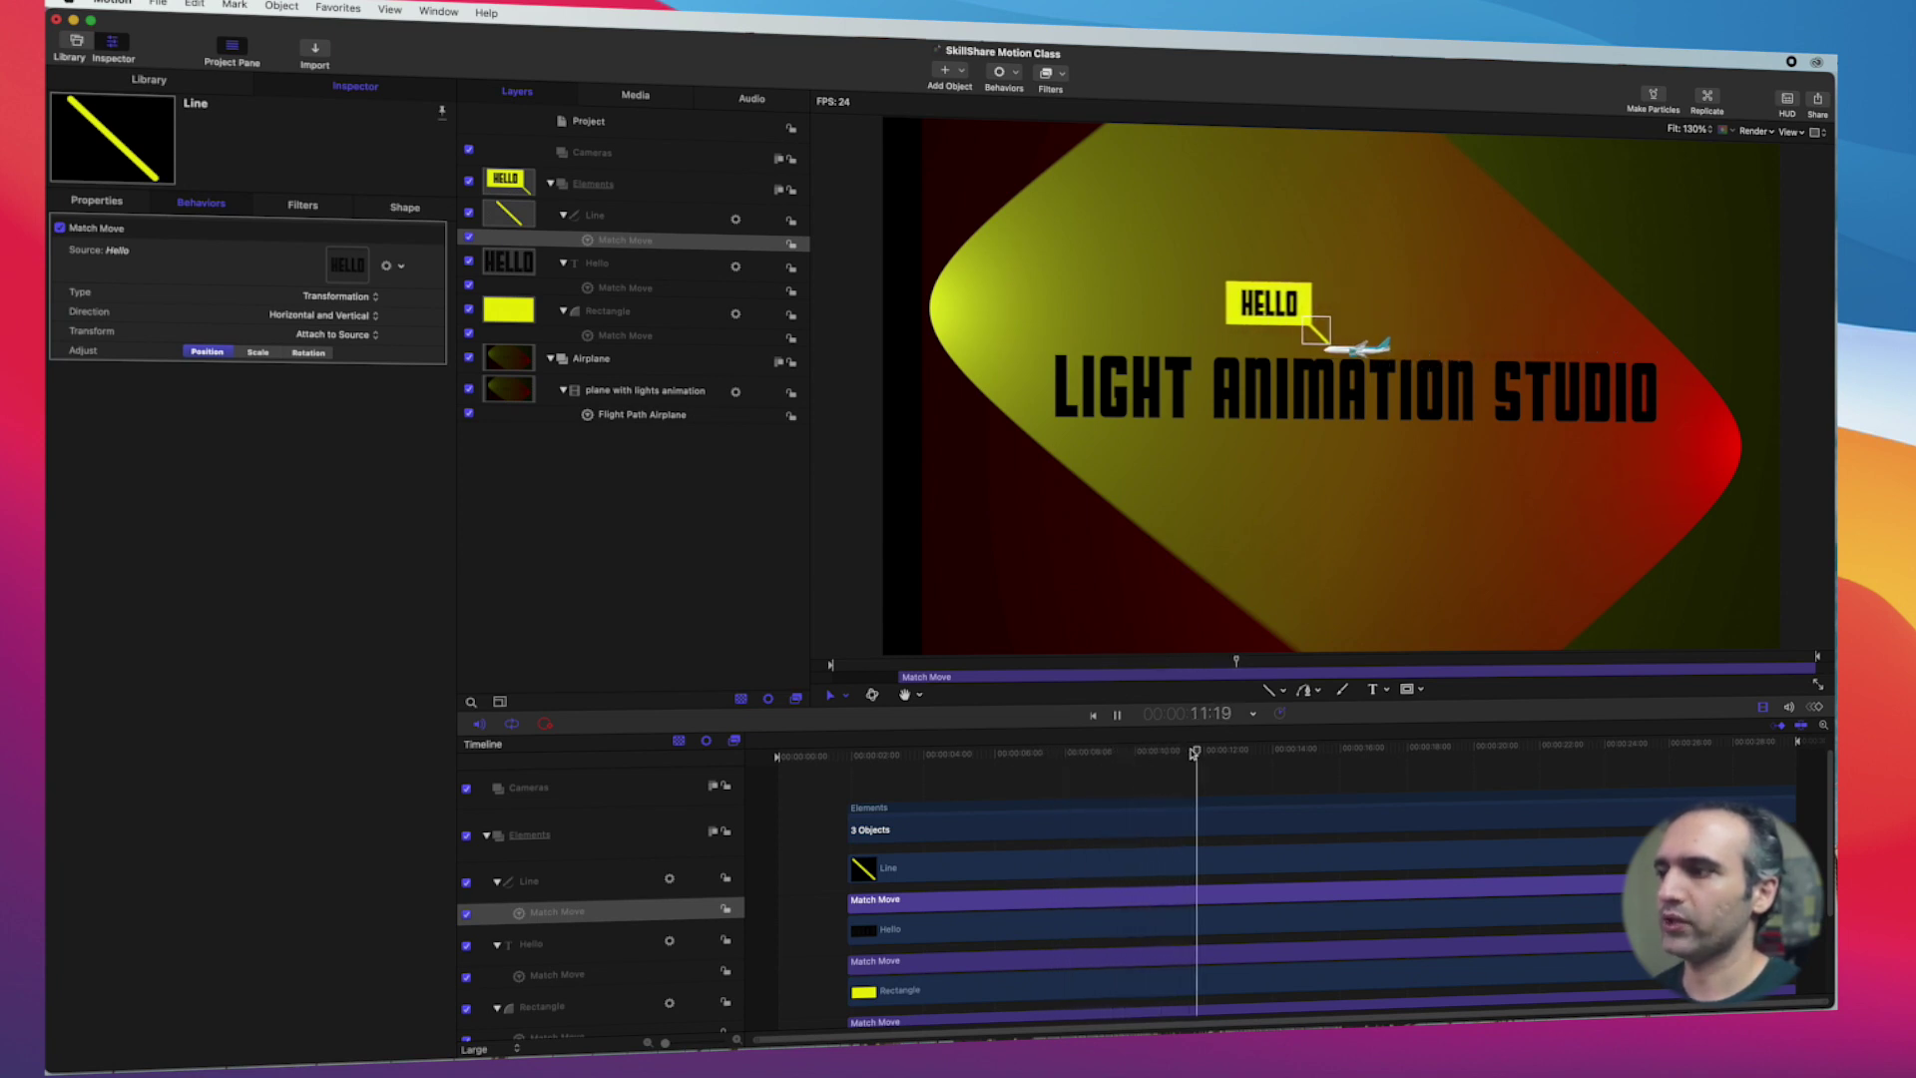
{"action": "left_click_drag", "start_coordinate": [1278, 750], "coordinate": [1427, 755]}
{"action": "key", "text": "space"}
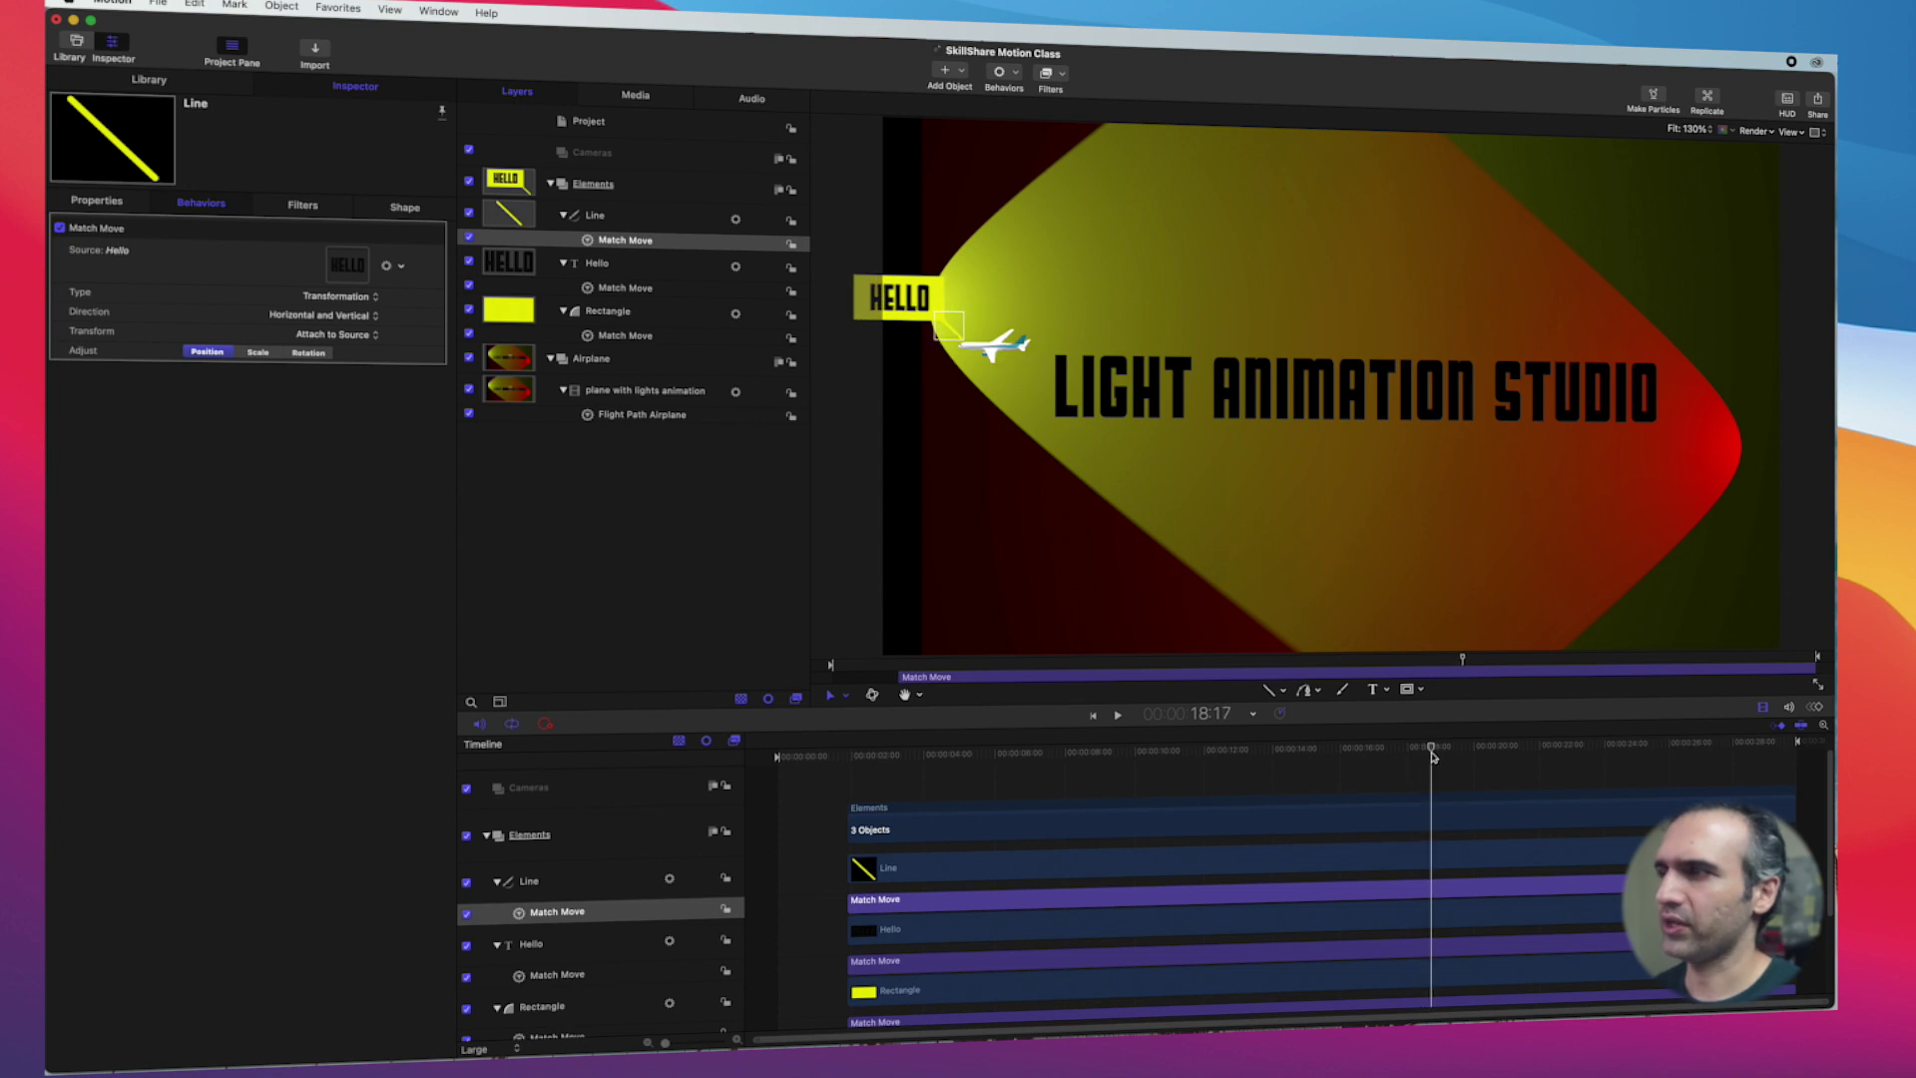
{"action": "key", "text": "space"}
Step: Trim the ends of the Line and Hello clips to 18:06, where the label reaches the frame's left edge
{"action": "left_click_drag", "start_coordinate": [1455, 751], "coordinate": [1416, 756]}
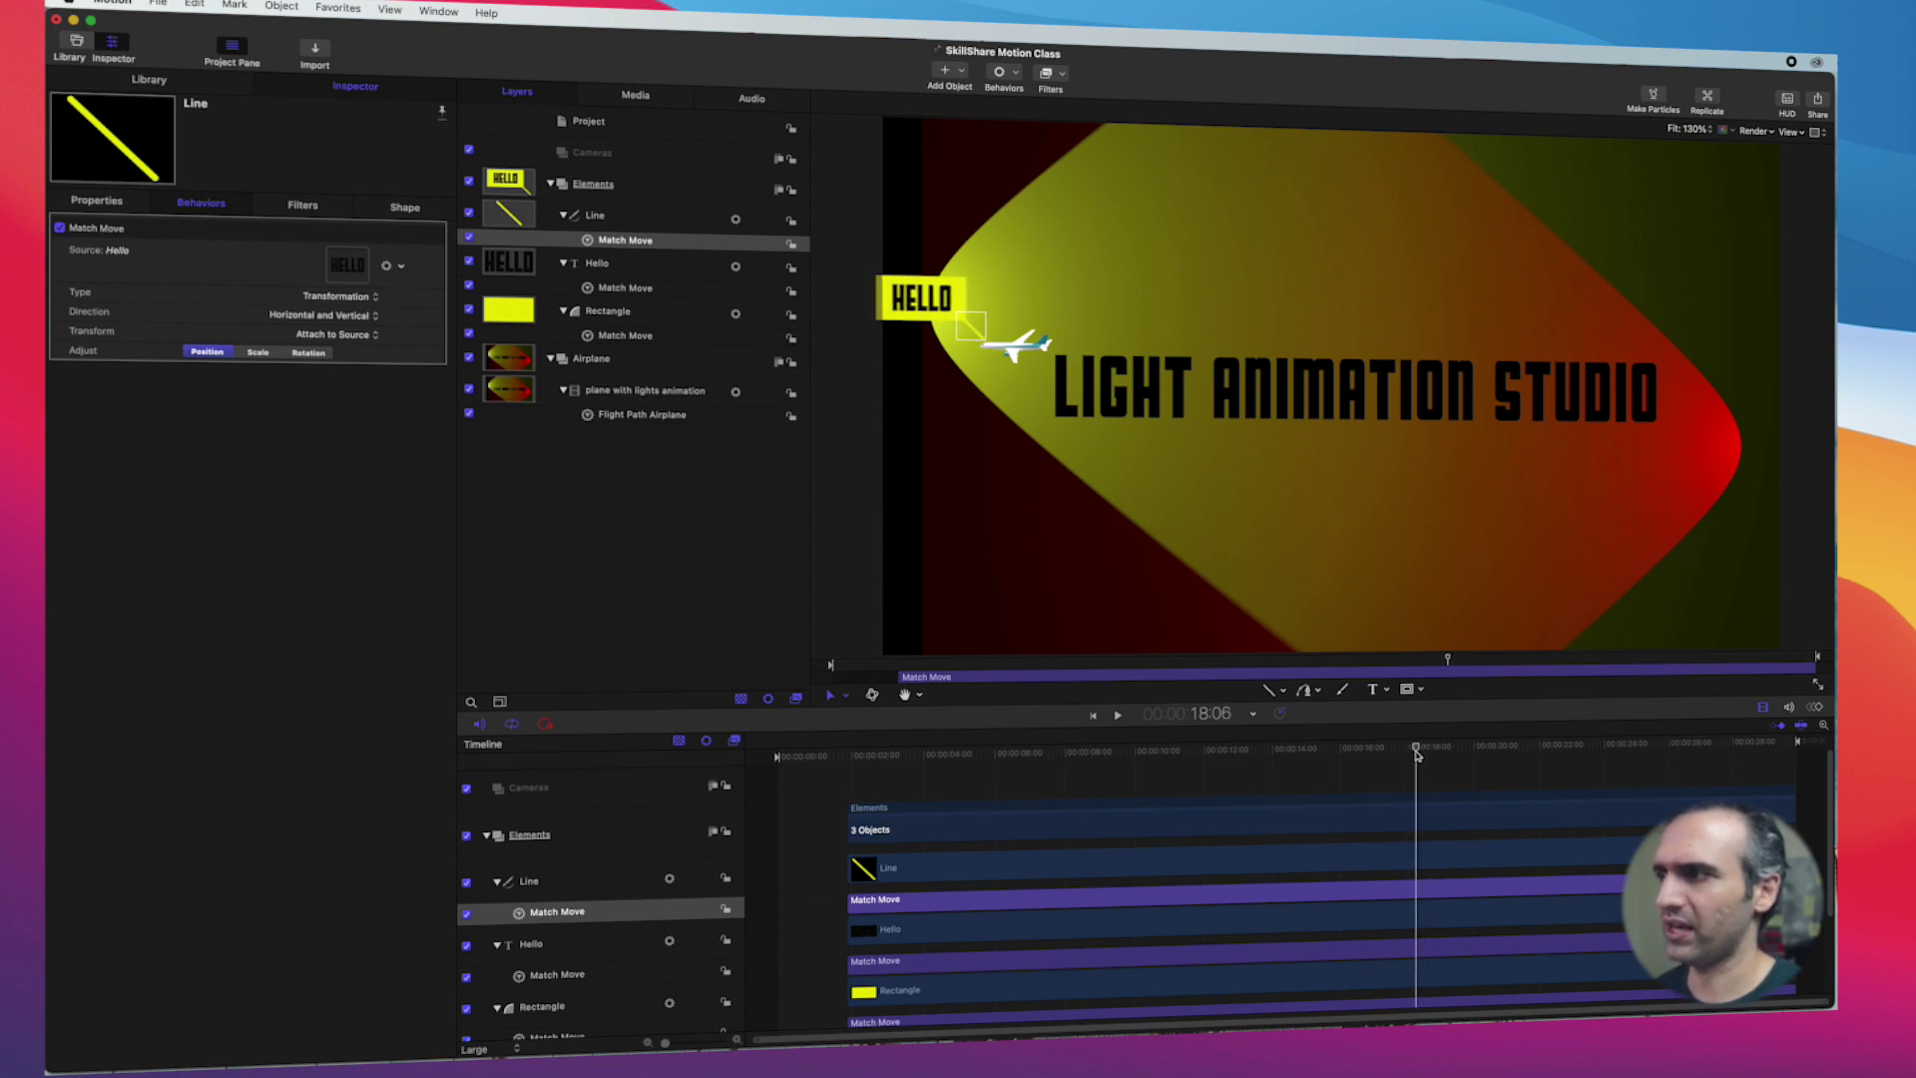
{"action": "scroll", "coordinate": [1416, 865], "scroll_direction": "down", "scroll_amount": 4}
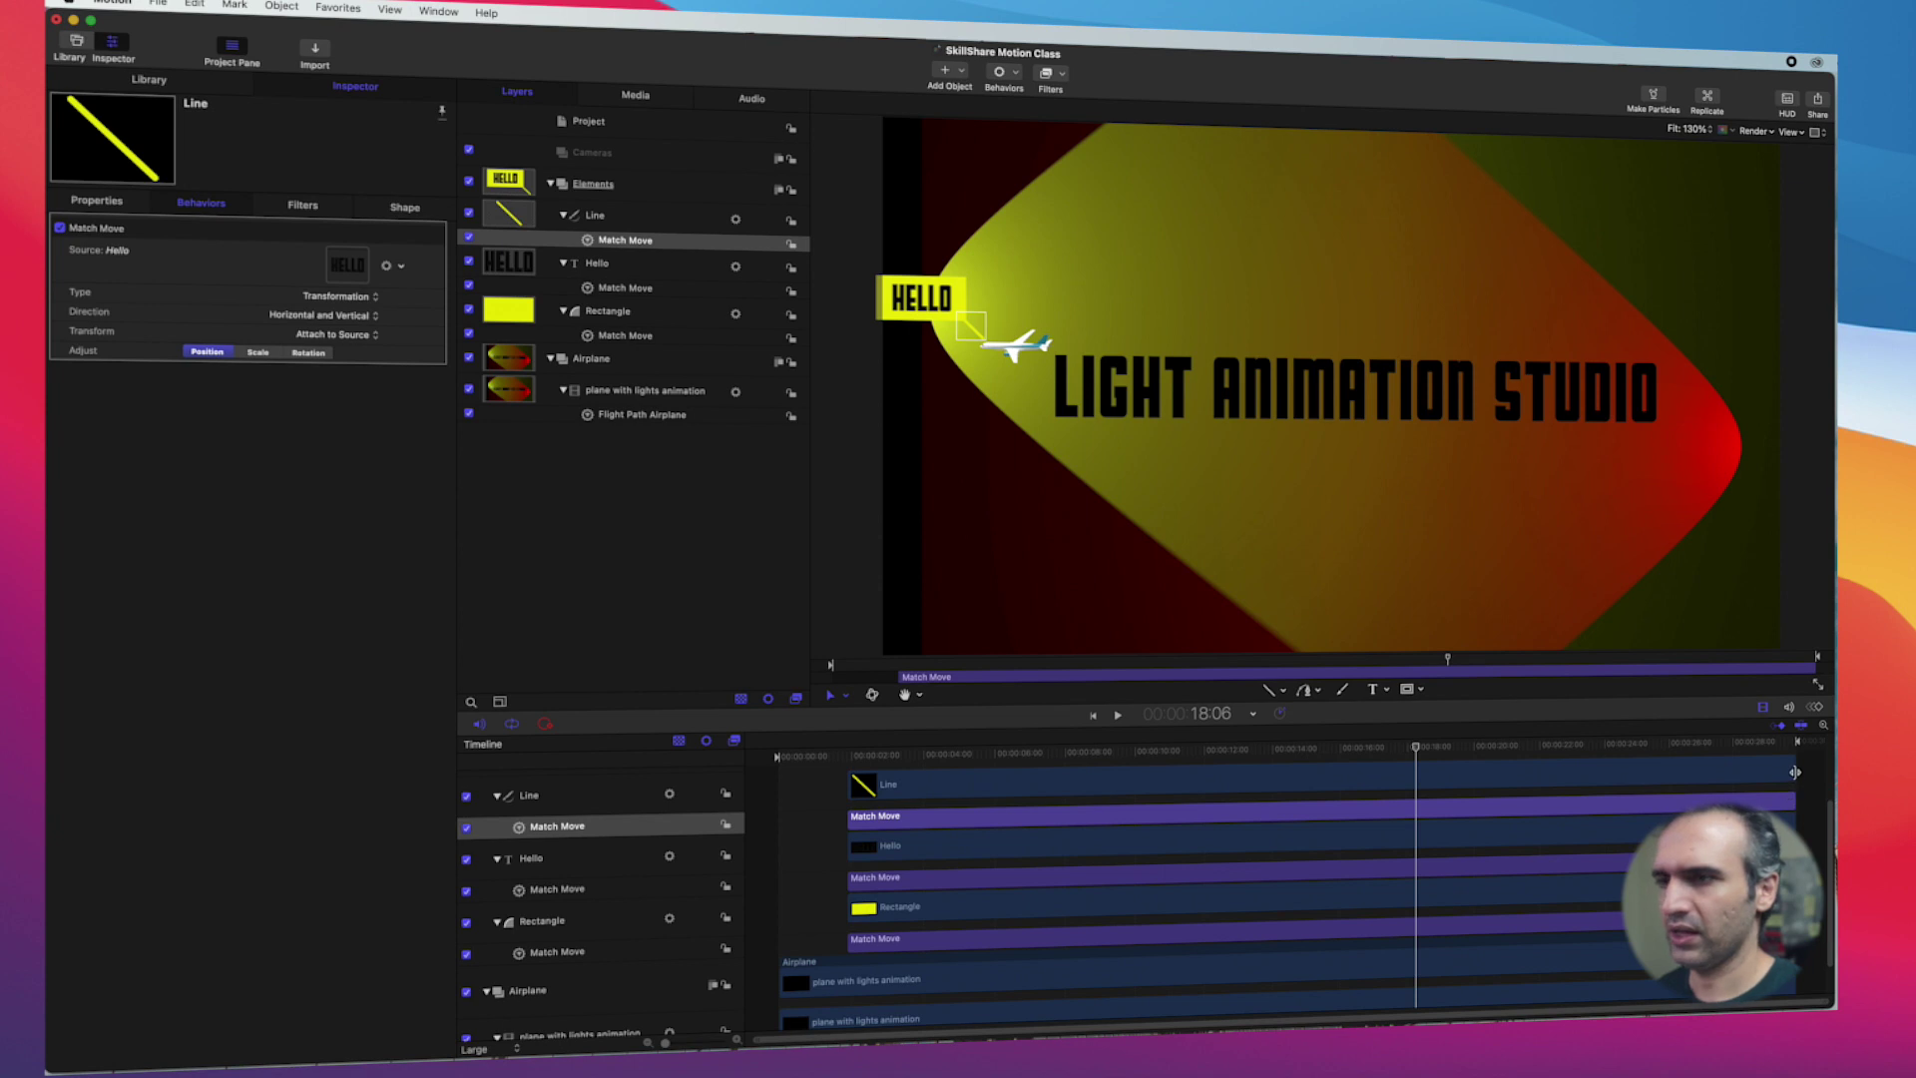
{"action": "left_click_drag", "start_coordinate": [1794, 771], "coordinate": [1770, 773]}
{"action": "left_click_drag", "start_coordinate": [1475, 786], "coordinate": [1522, 775]}
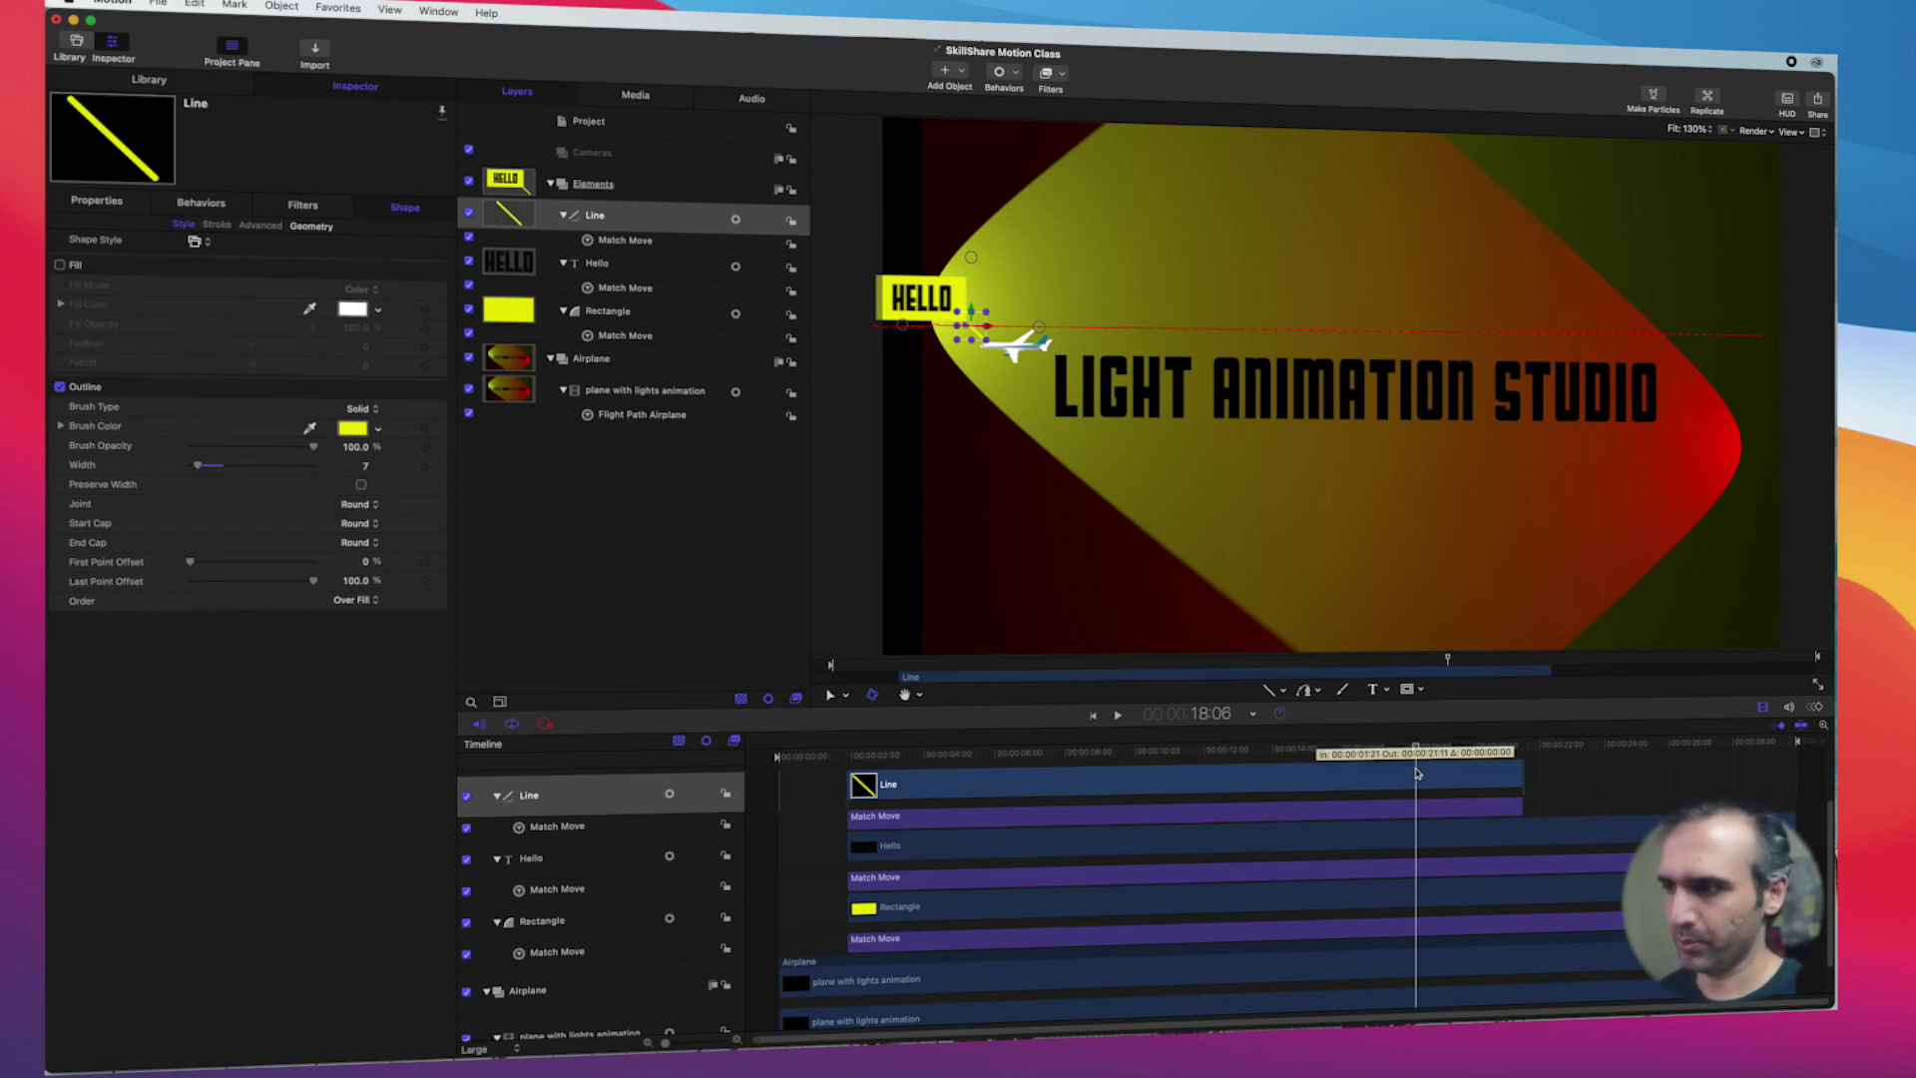
{"action": "key", "text": "o"}
{"action": "left_click_drag", "start_coordinate": [1416, 749], "coordinate": [1251, 749]}
{"action": "left_click_drag", "start_coordinate": [1057, 748], "coordinate": [1416, 788]}
{"action": "left_click", "coordinate": [1418, 835]}
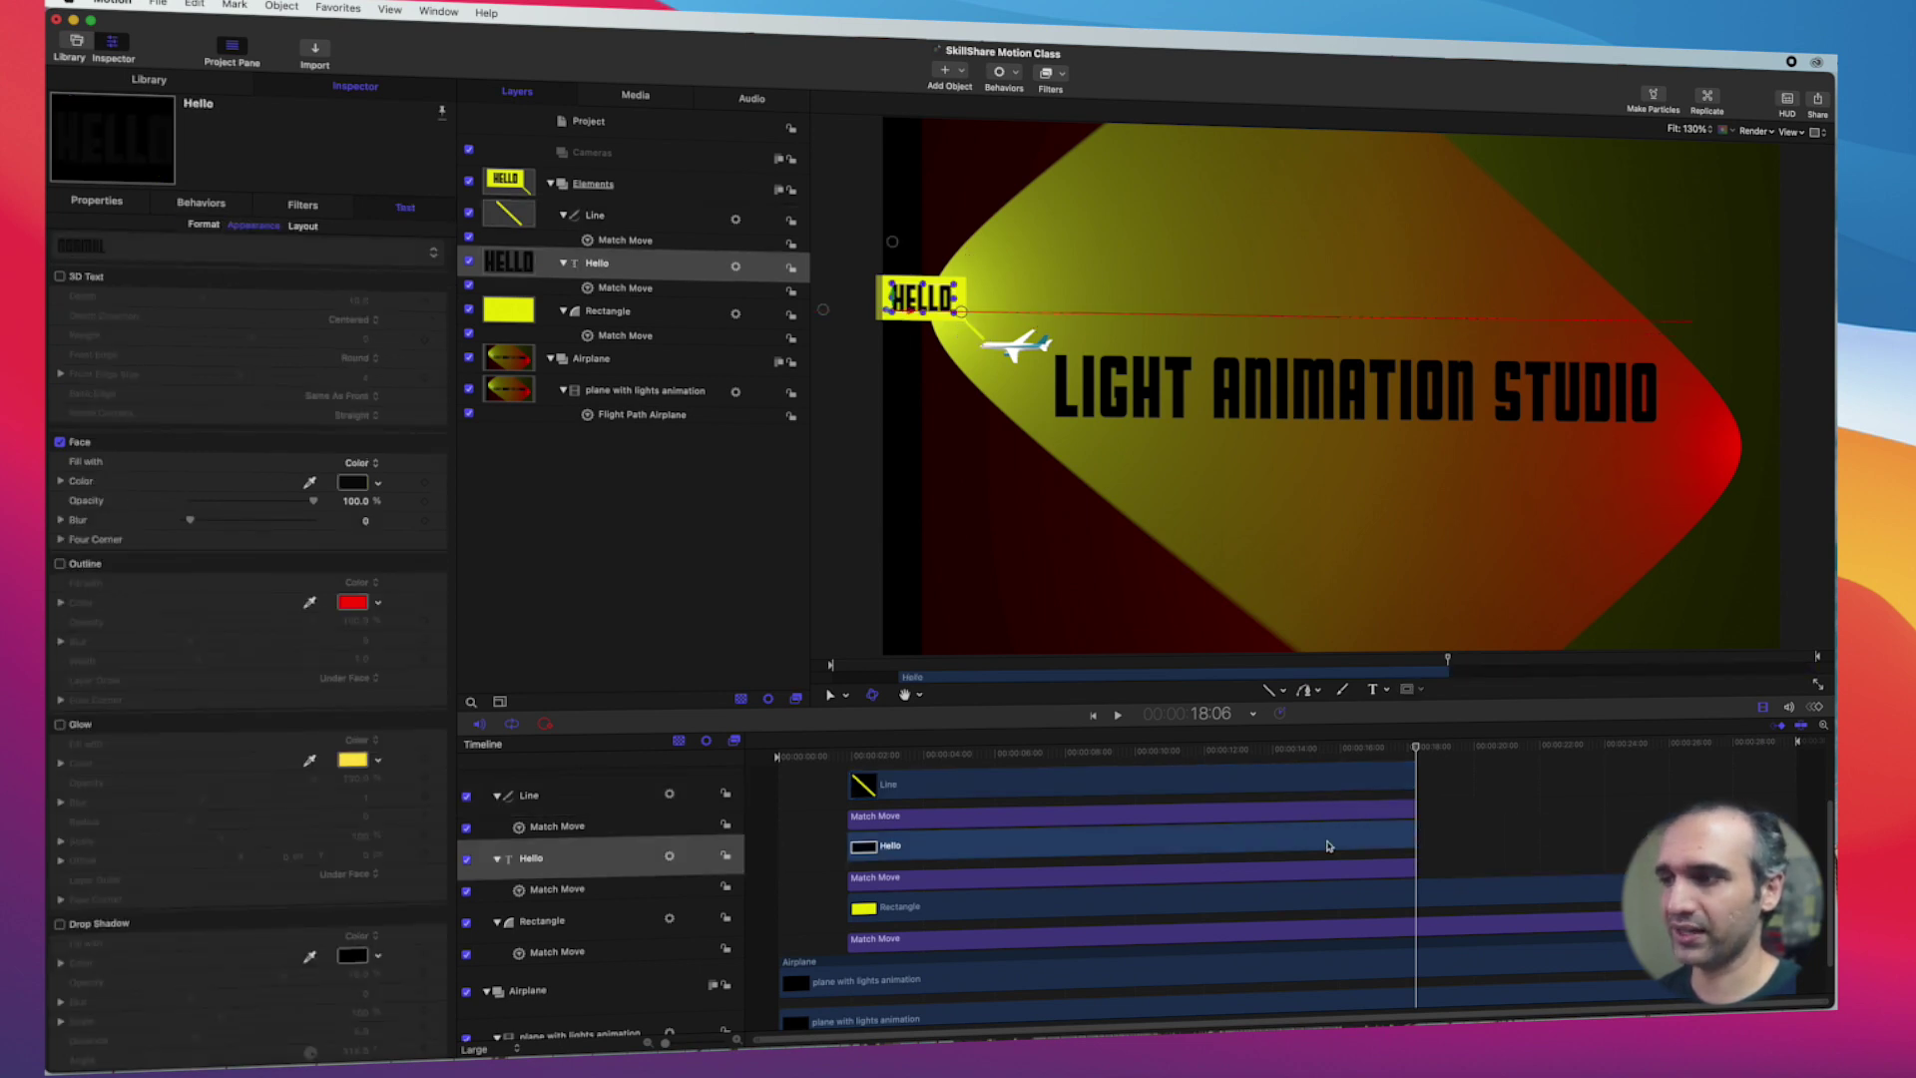
Step: Trim the end of the Rectangle's clip to match the ends of the Line and Hello clips
{"action": "mouse_move", "coordinate": [1424, 754]}
{"action": "left_mouse_down"}
{"action": "mouse_move", "coordinate": [1392, 752]}
{"action": "mouse_move", "coordinate": [1410, 753]}
{"action": "left_mouse_up"}
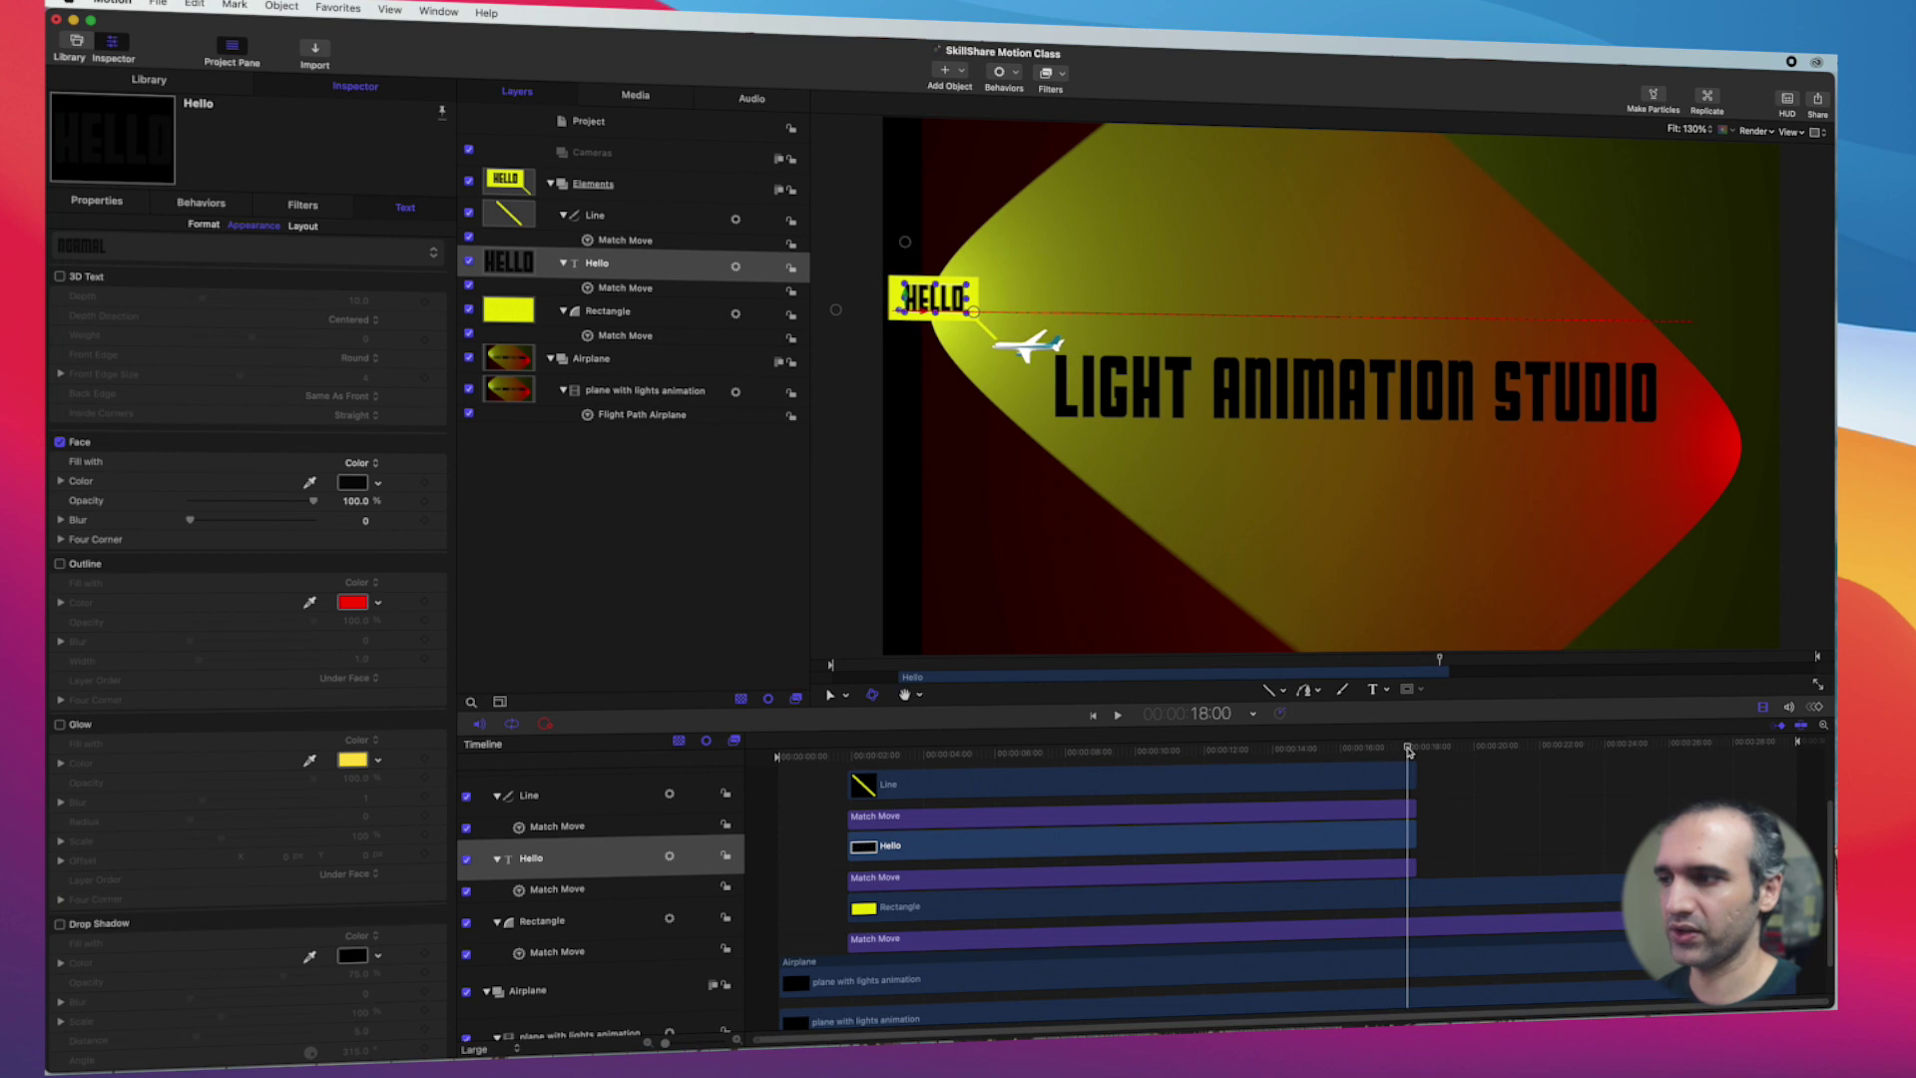
{"action": "left_click", "coordinate": [1415, 891]}
{"action": "left_click", "coordinate": [1404, 750]}
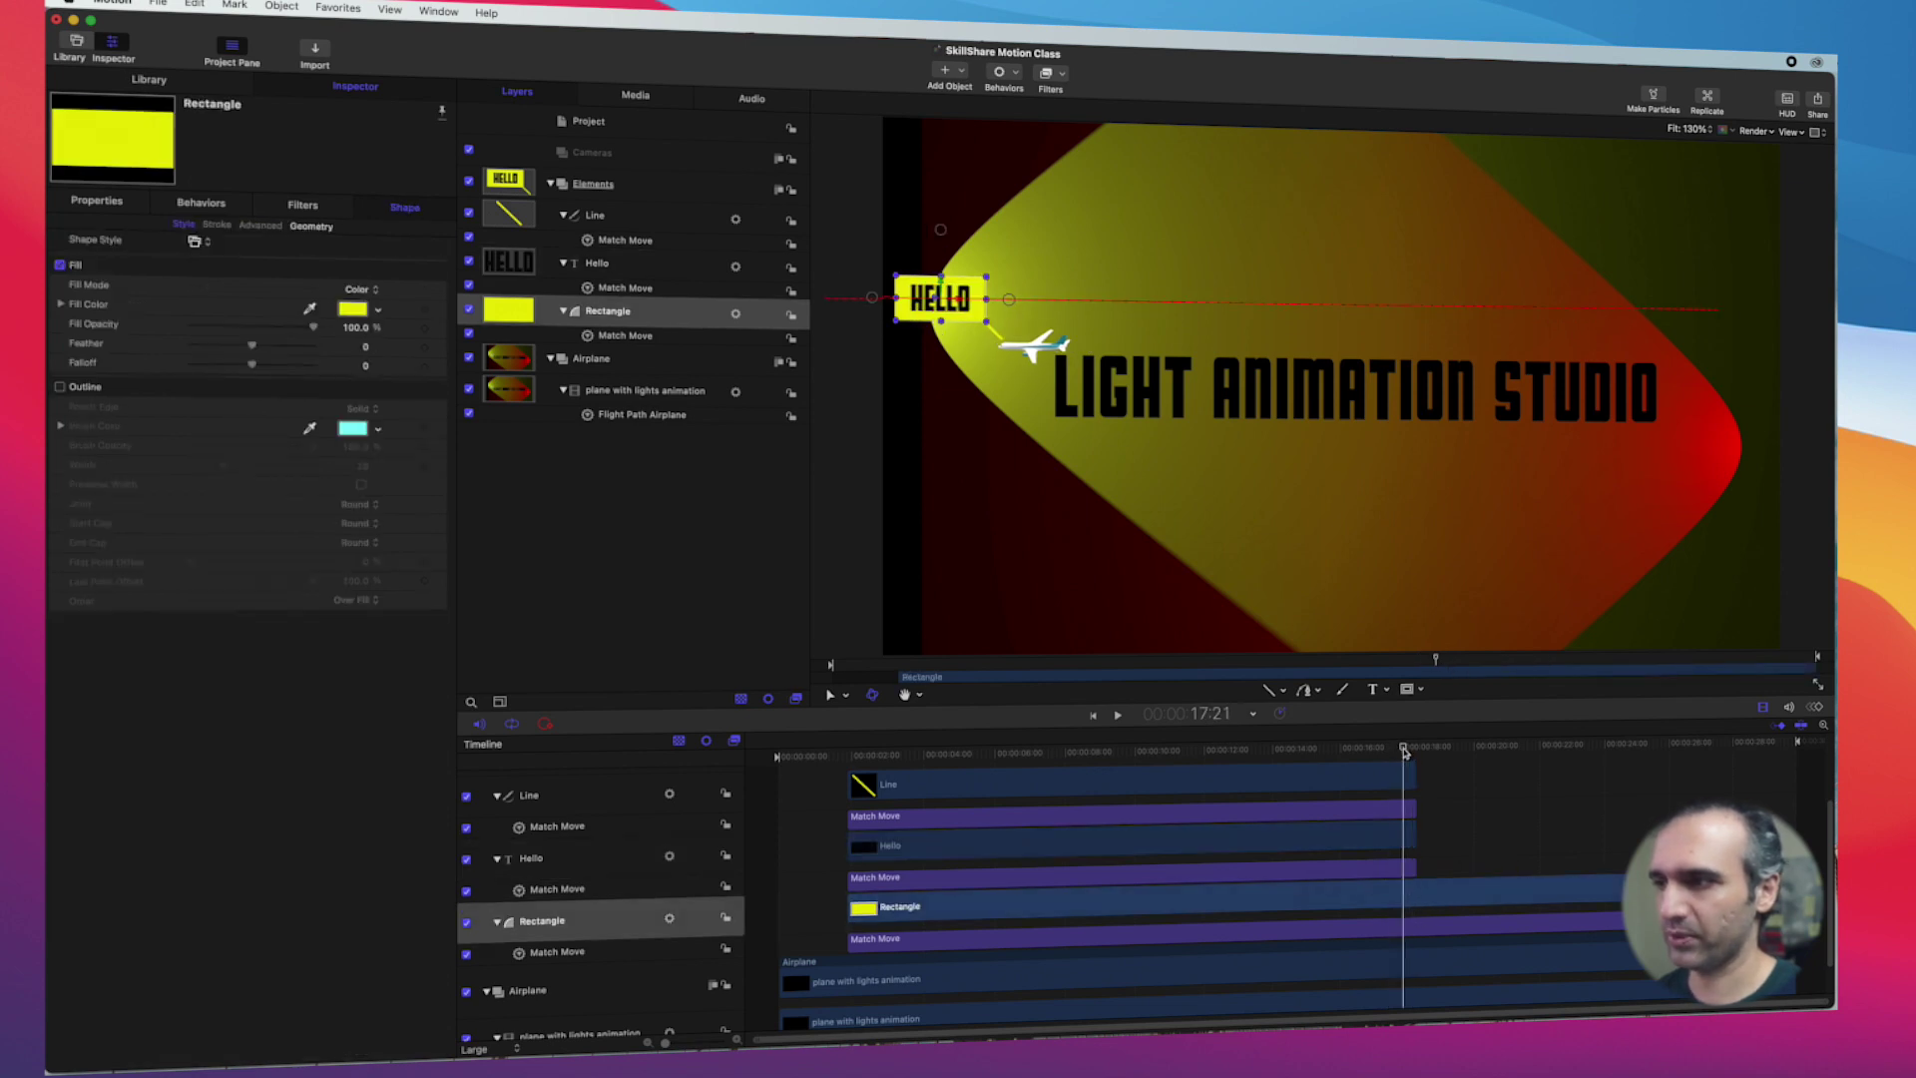
{"action": "left_click_drag", "start_coordinate": [1406, 752], "coordinate": [1415, 750]}
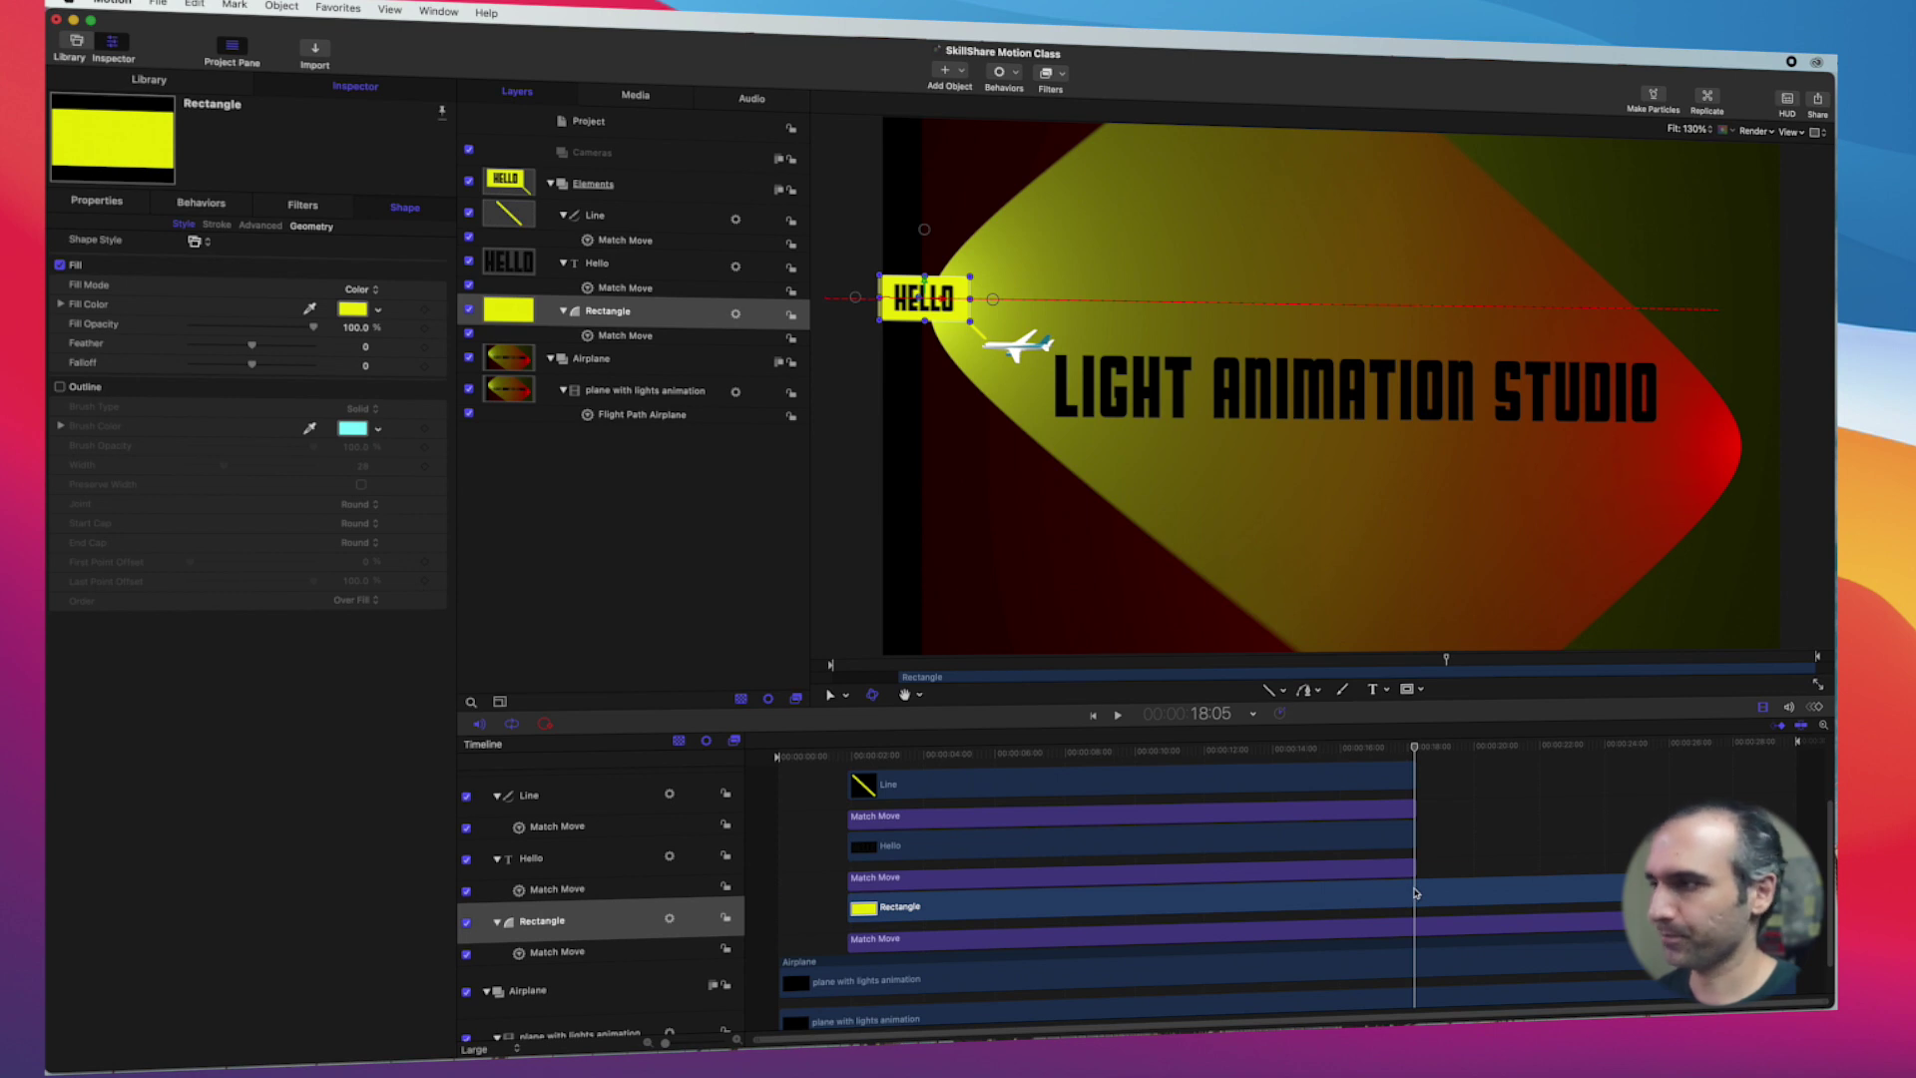
{"action": "key", "text": "alt+bracketright"}
Step: Collapse the Elements and Airplane groups in the timeline while scrubbing back to 3:07 to review the label's motion
{"action": "left_click_drag", "start_coordinate": [1413, 753], "coordinate": [1348, 791]}
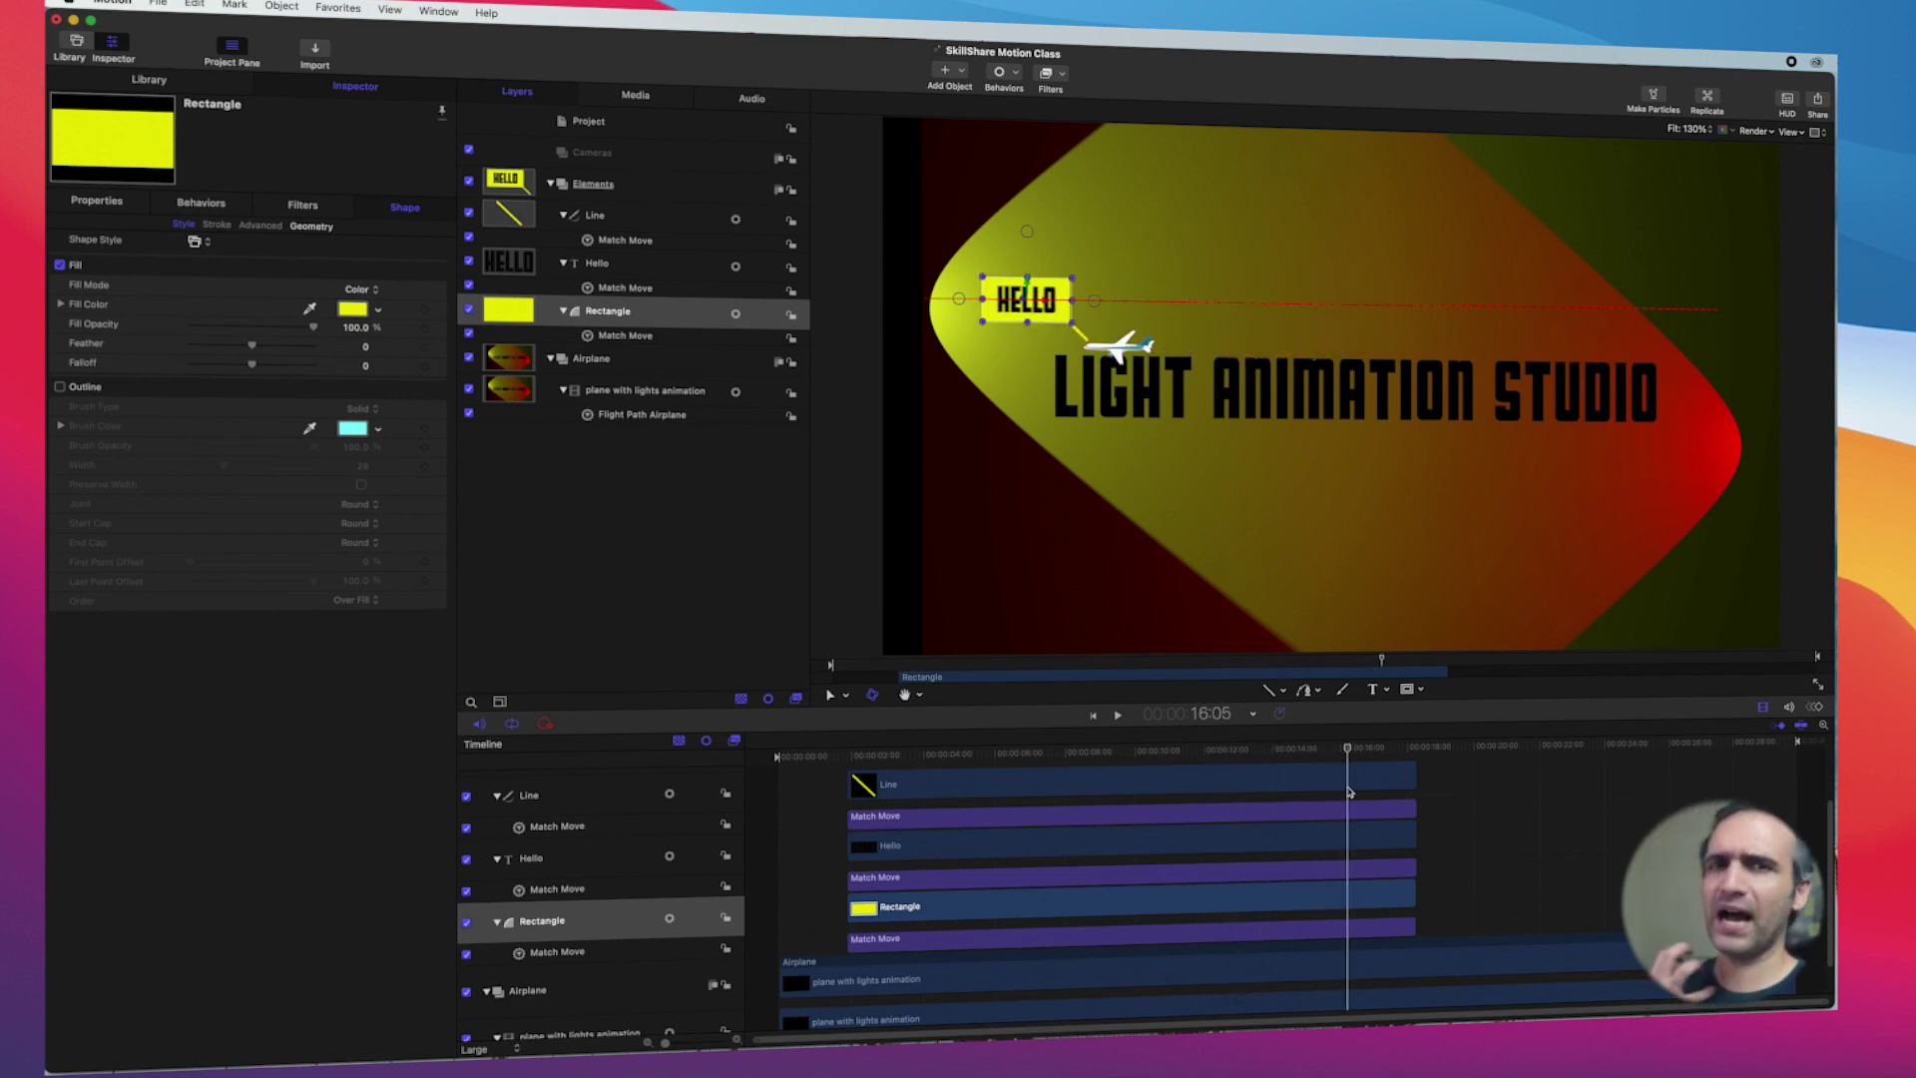
{"action": "left_click_drag", "start_coordinate": [1348, 792], "coordinate": [1217, 792]}
{"action": "scroll", "coordinate": [1218, 791], "scroll_direction": "down", "scroll_amount": 1}
{"action": "scroll", "coordinate": [1217, 791], "scroll_direction": "up", "scroll_amount": 3}
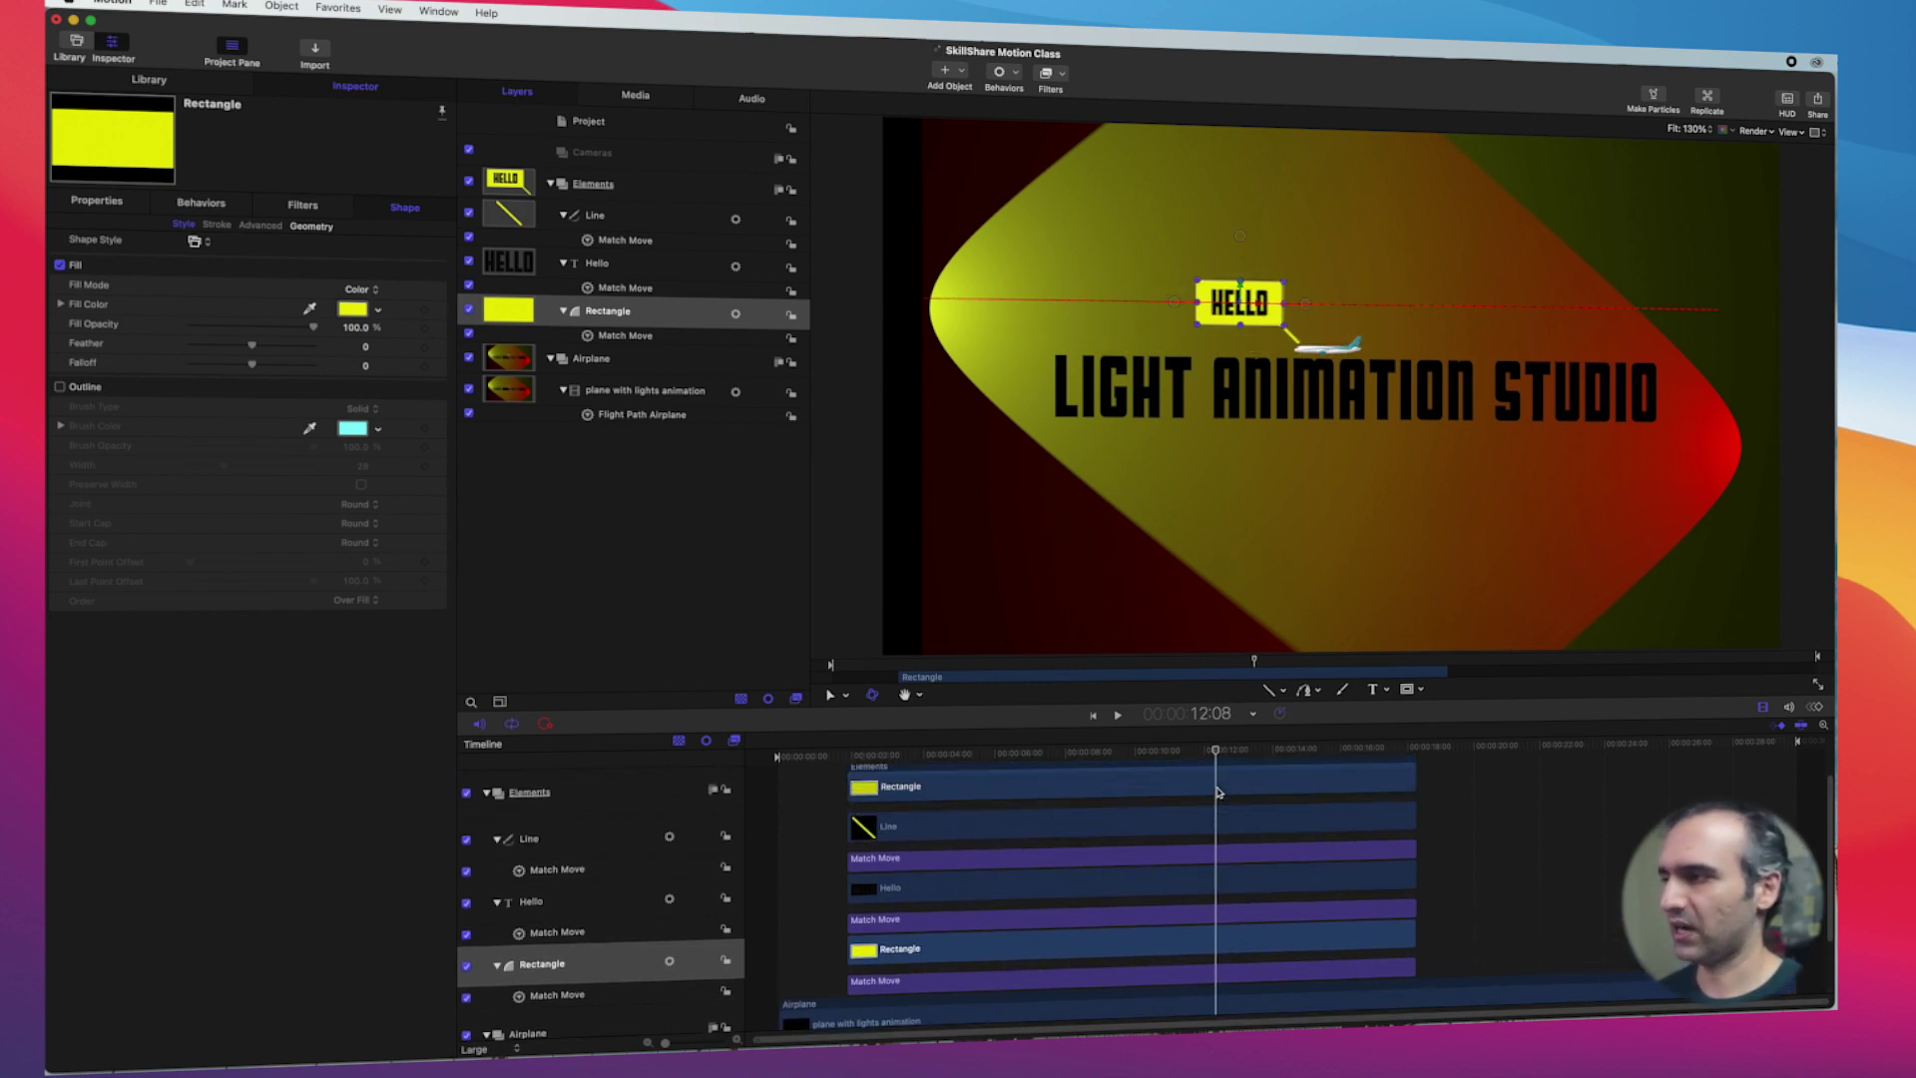
{"action": "left_click", "coordinate": [487, 794]}
{"action": "left_click_drag", "start_coordinate": [1203, 763], "coordinate": [966, 756]}
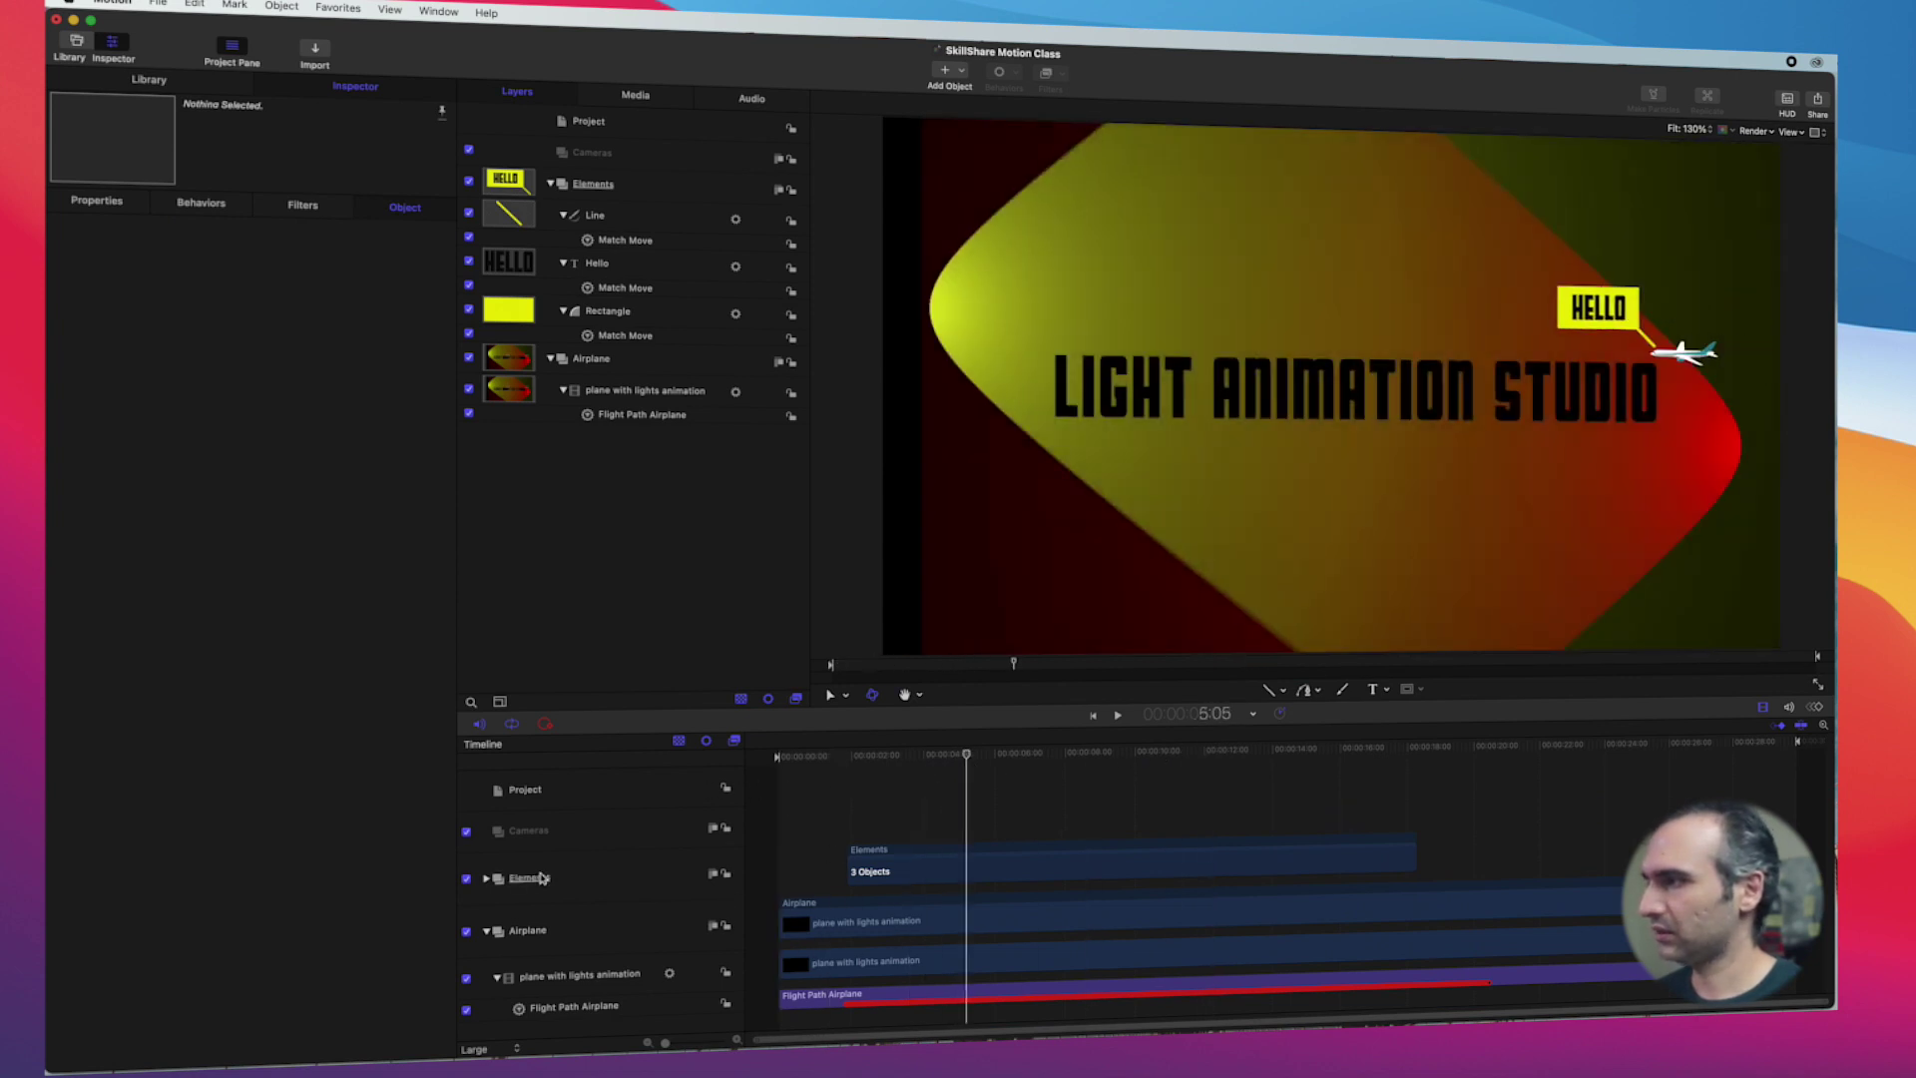
{"action": "left_click", "coordinate": [487, 933]}
{"action": "left_click_drag", "start_coordinate": [961, 755], "coordinate": [883, 763]}
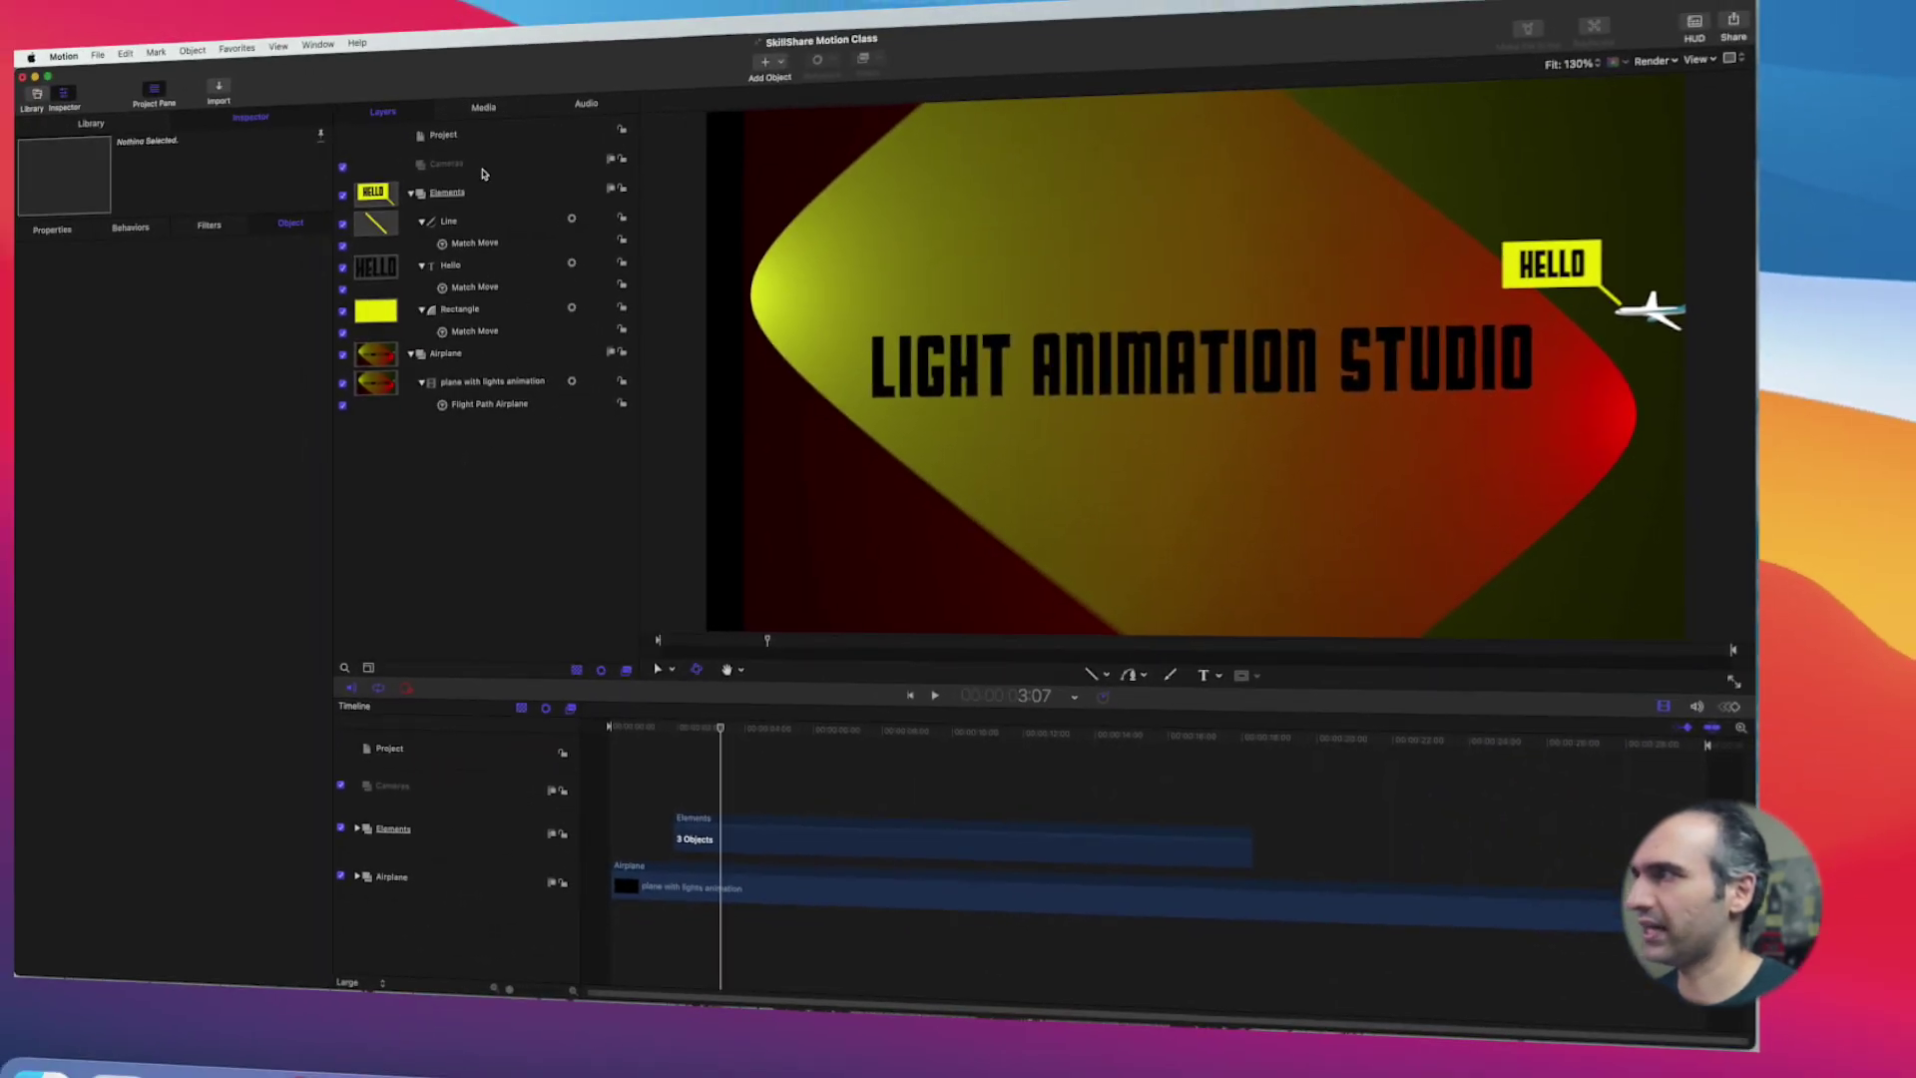
Step: Add a camera to the project and switch all 2D groups to 3D
{"action": "left_click", "coordinate": [490, 91]}
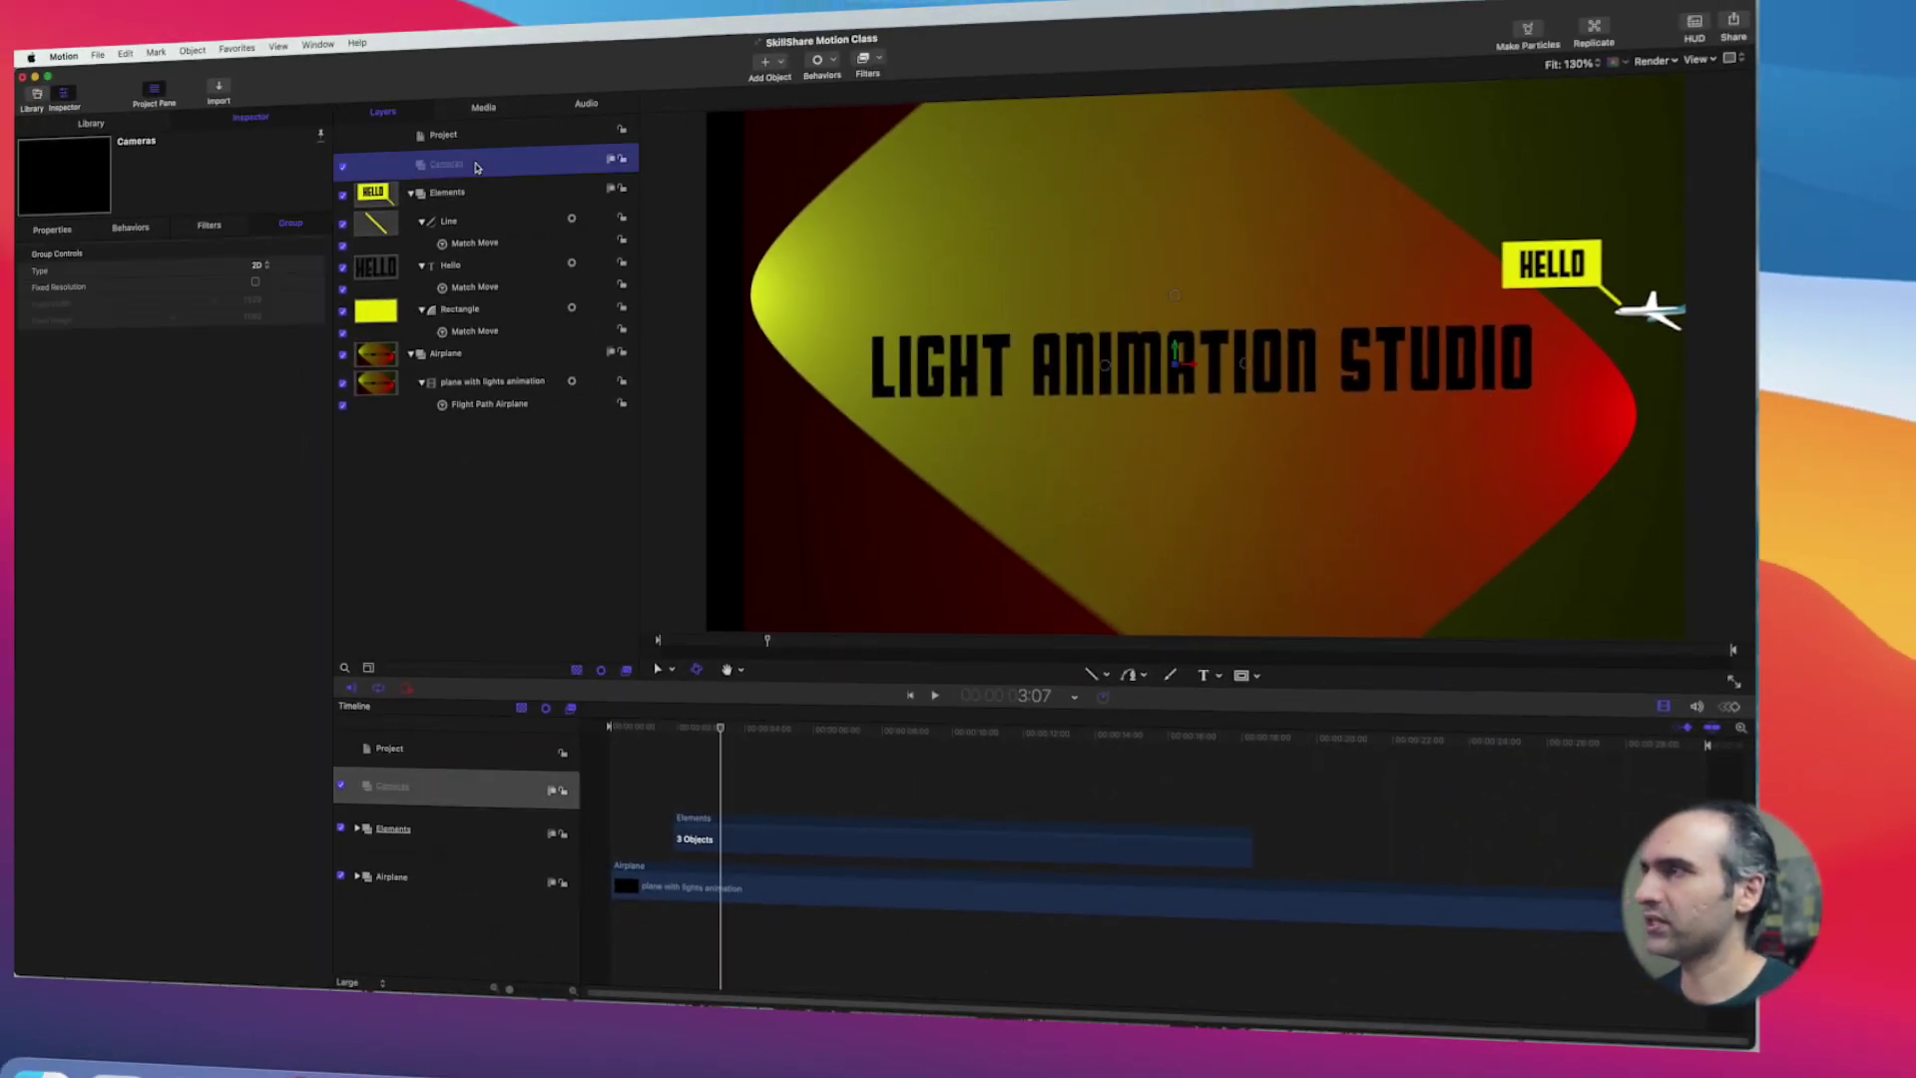
{"action": "left_click", "coordinate": [772, 70]}
{"action": "left_click", "coordinate": [781, 106]}
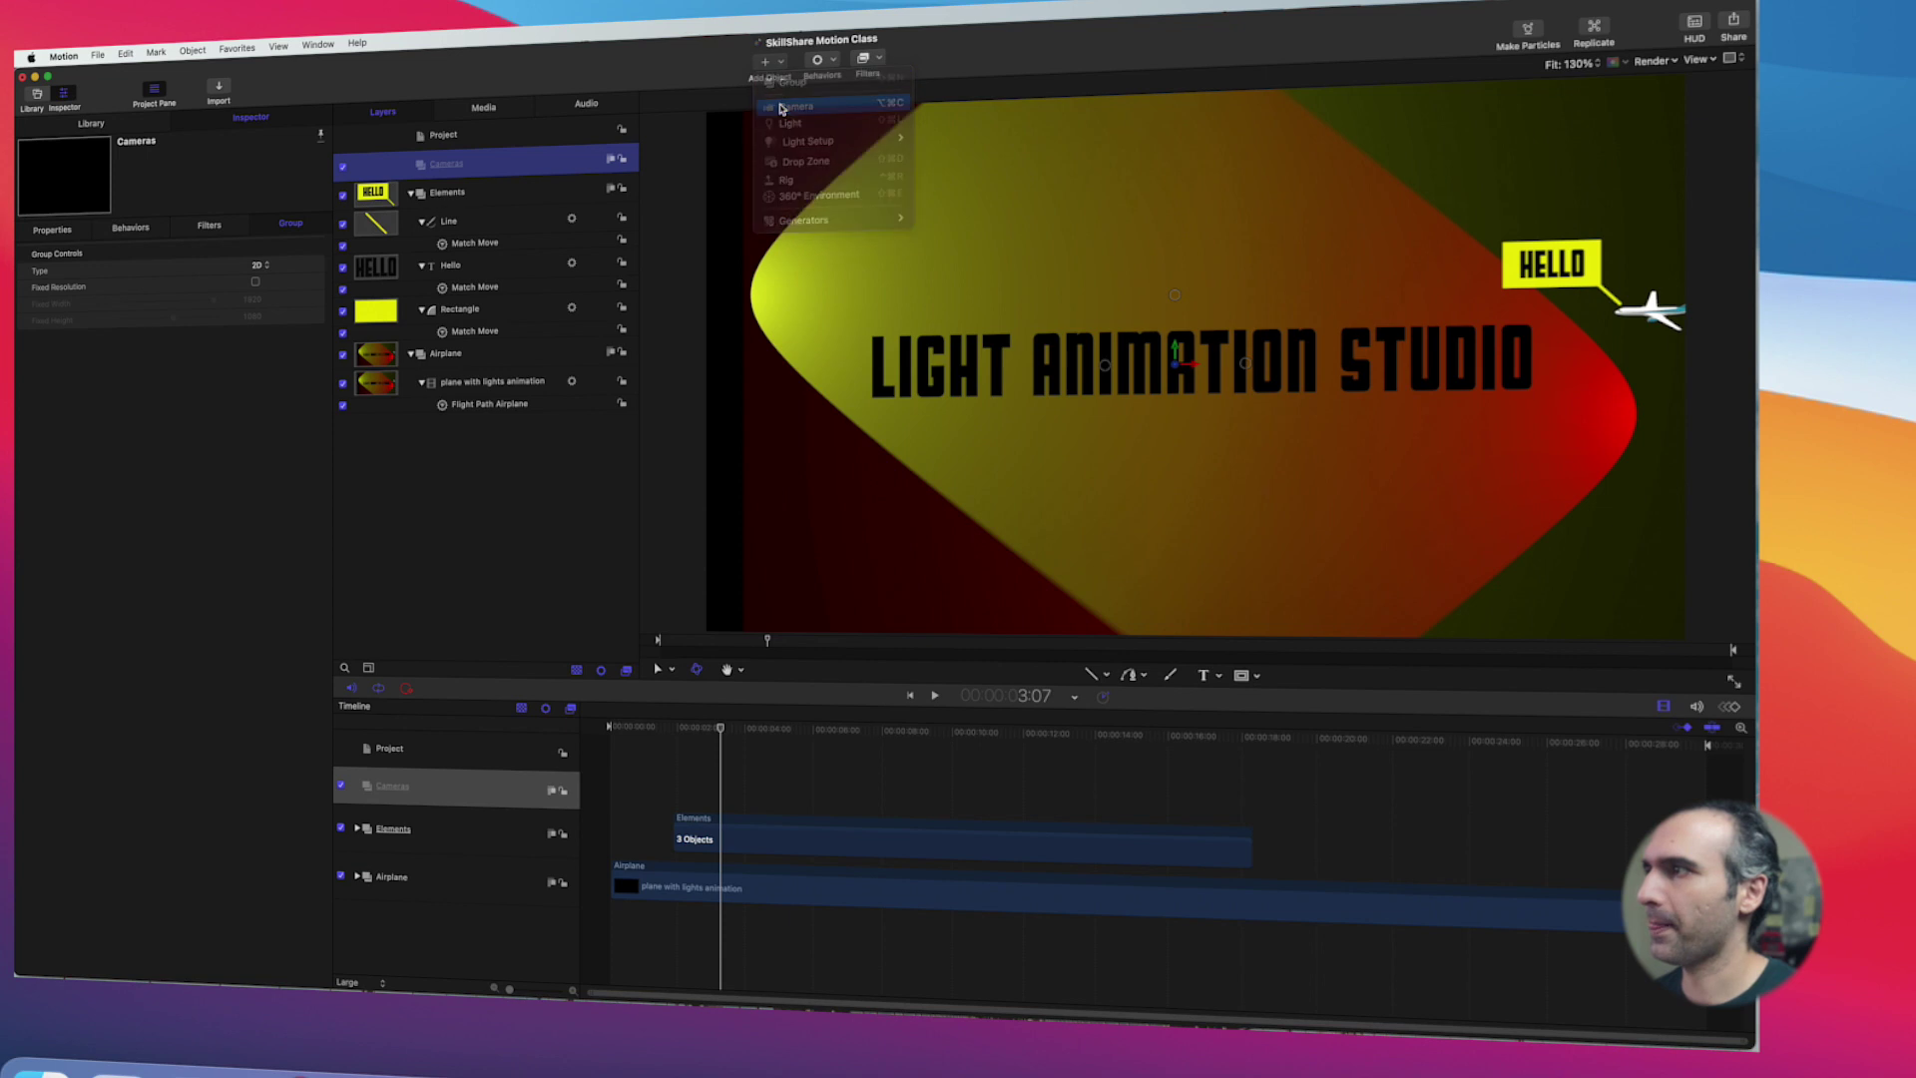
{"action": "left_click", "coordinate": [942, 554]}
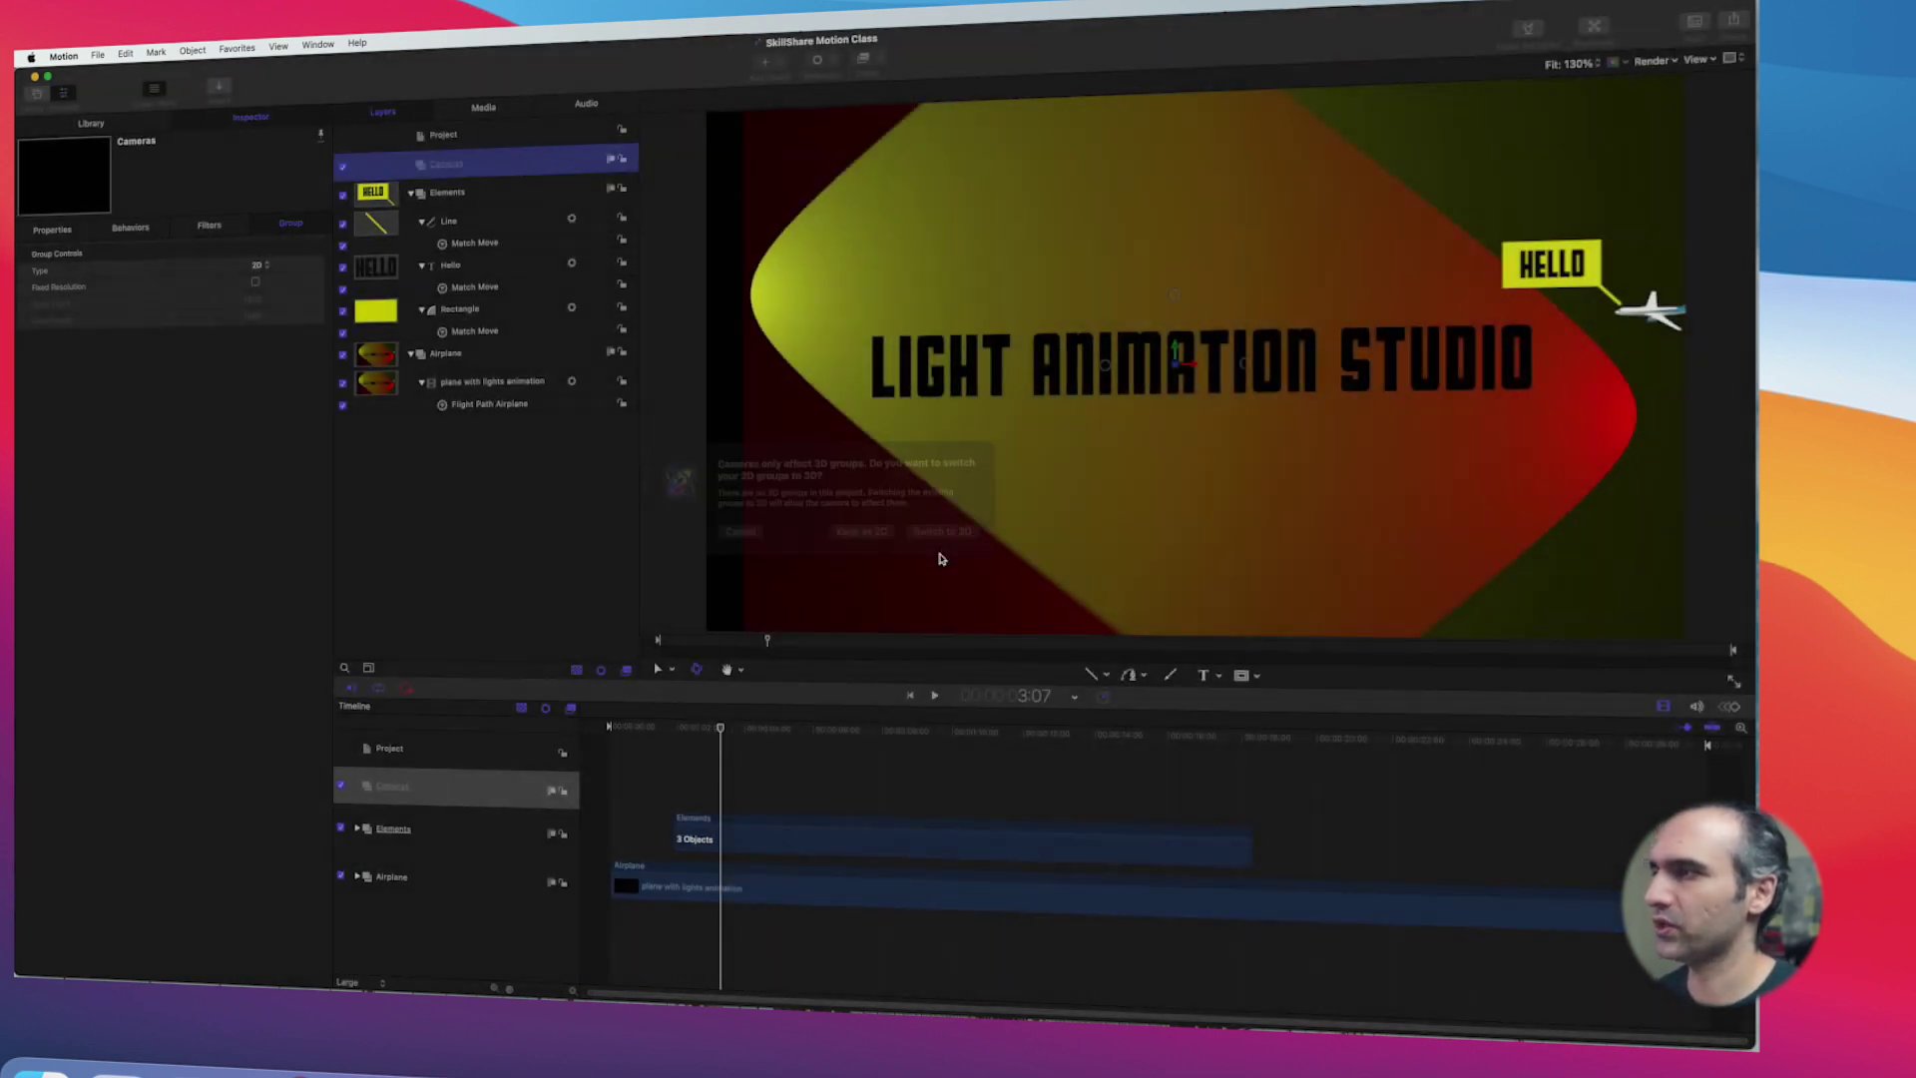
Step: Keyframe the camera's Position and Rotation at the start of the timeline and again at 9:15
{"action": "left_click_drag", "start_coordinate": [720, 732], "coordinate": [610, 729]}
{"action": "left_click", "coordinate": [52, 230]}
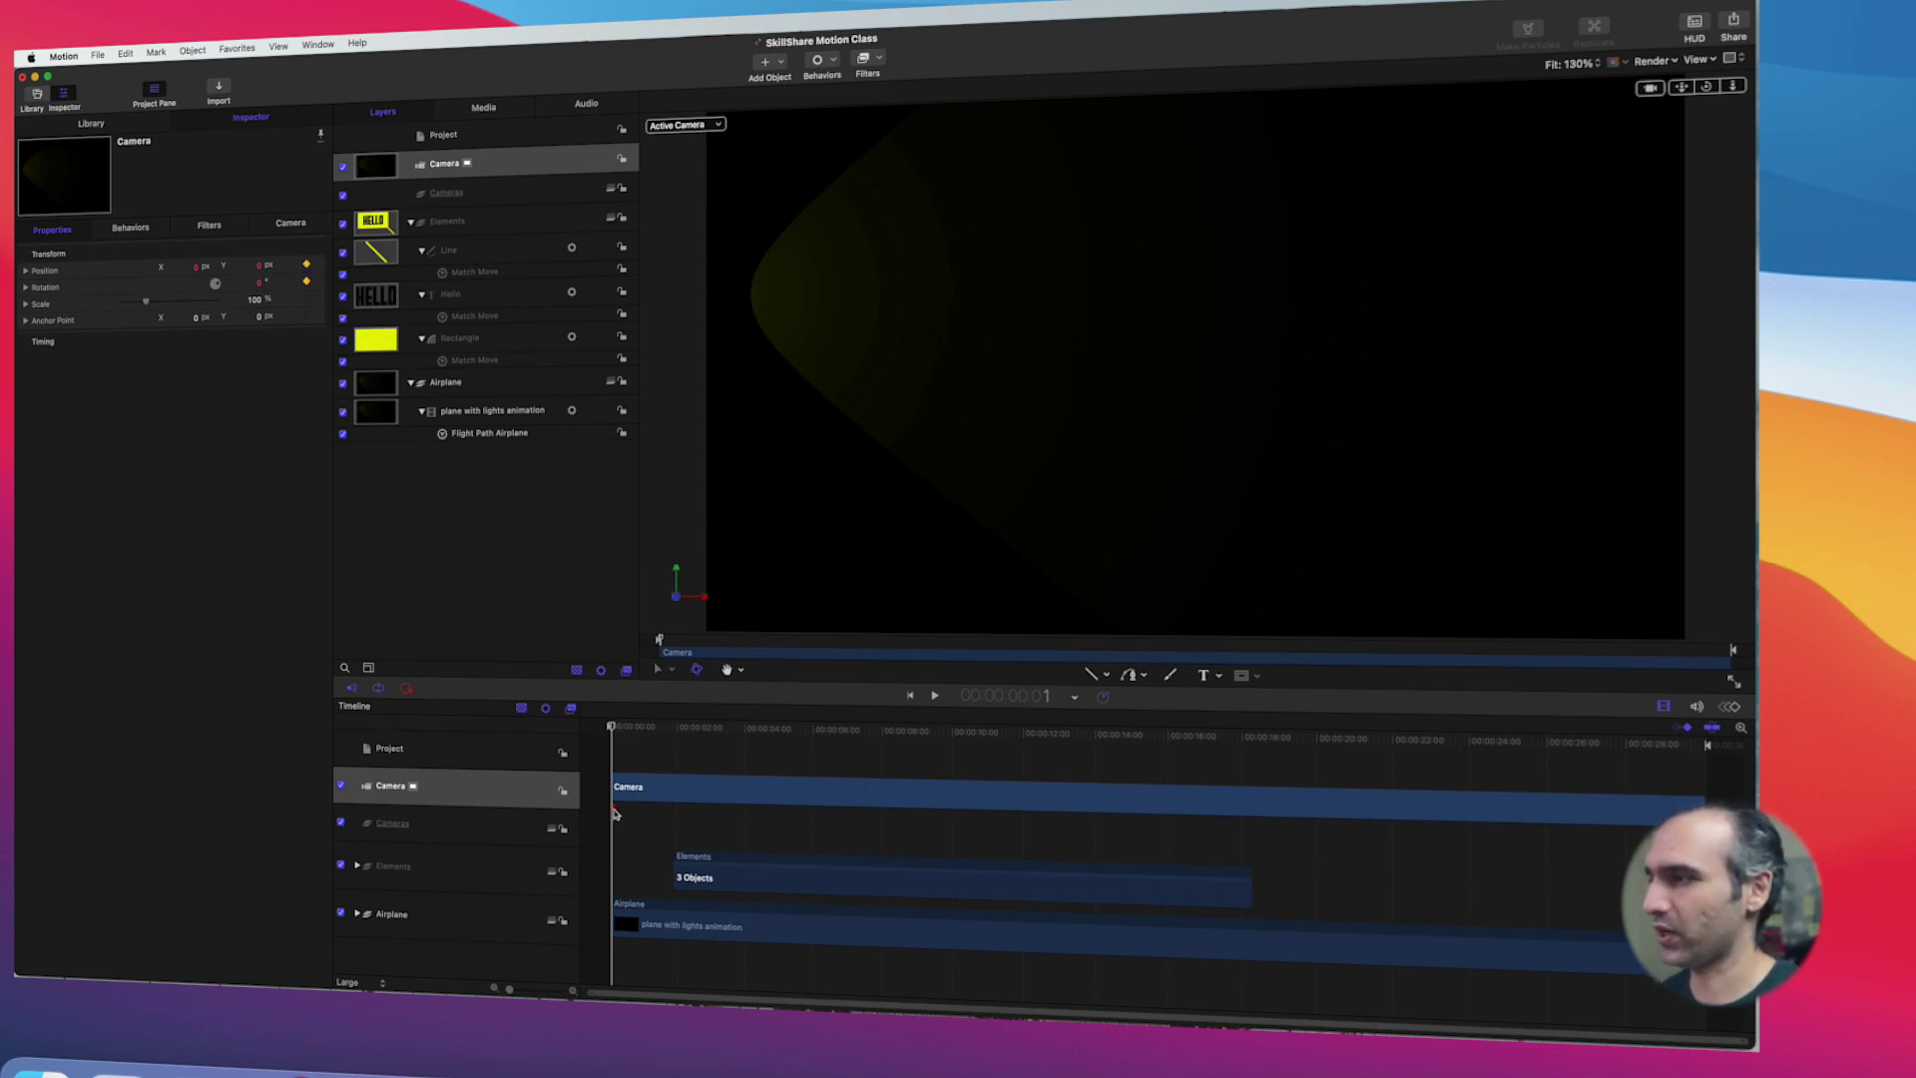
{"action": "left_click_drag", "start_coordinate": [614, 732], "coordinate": [939, 765]}
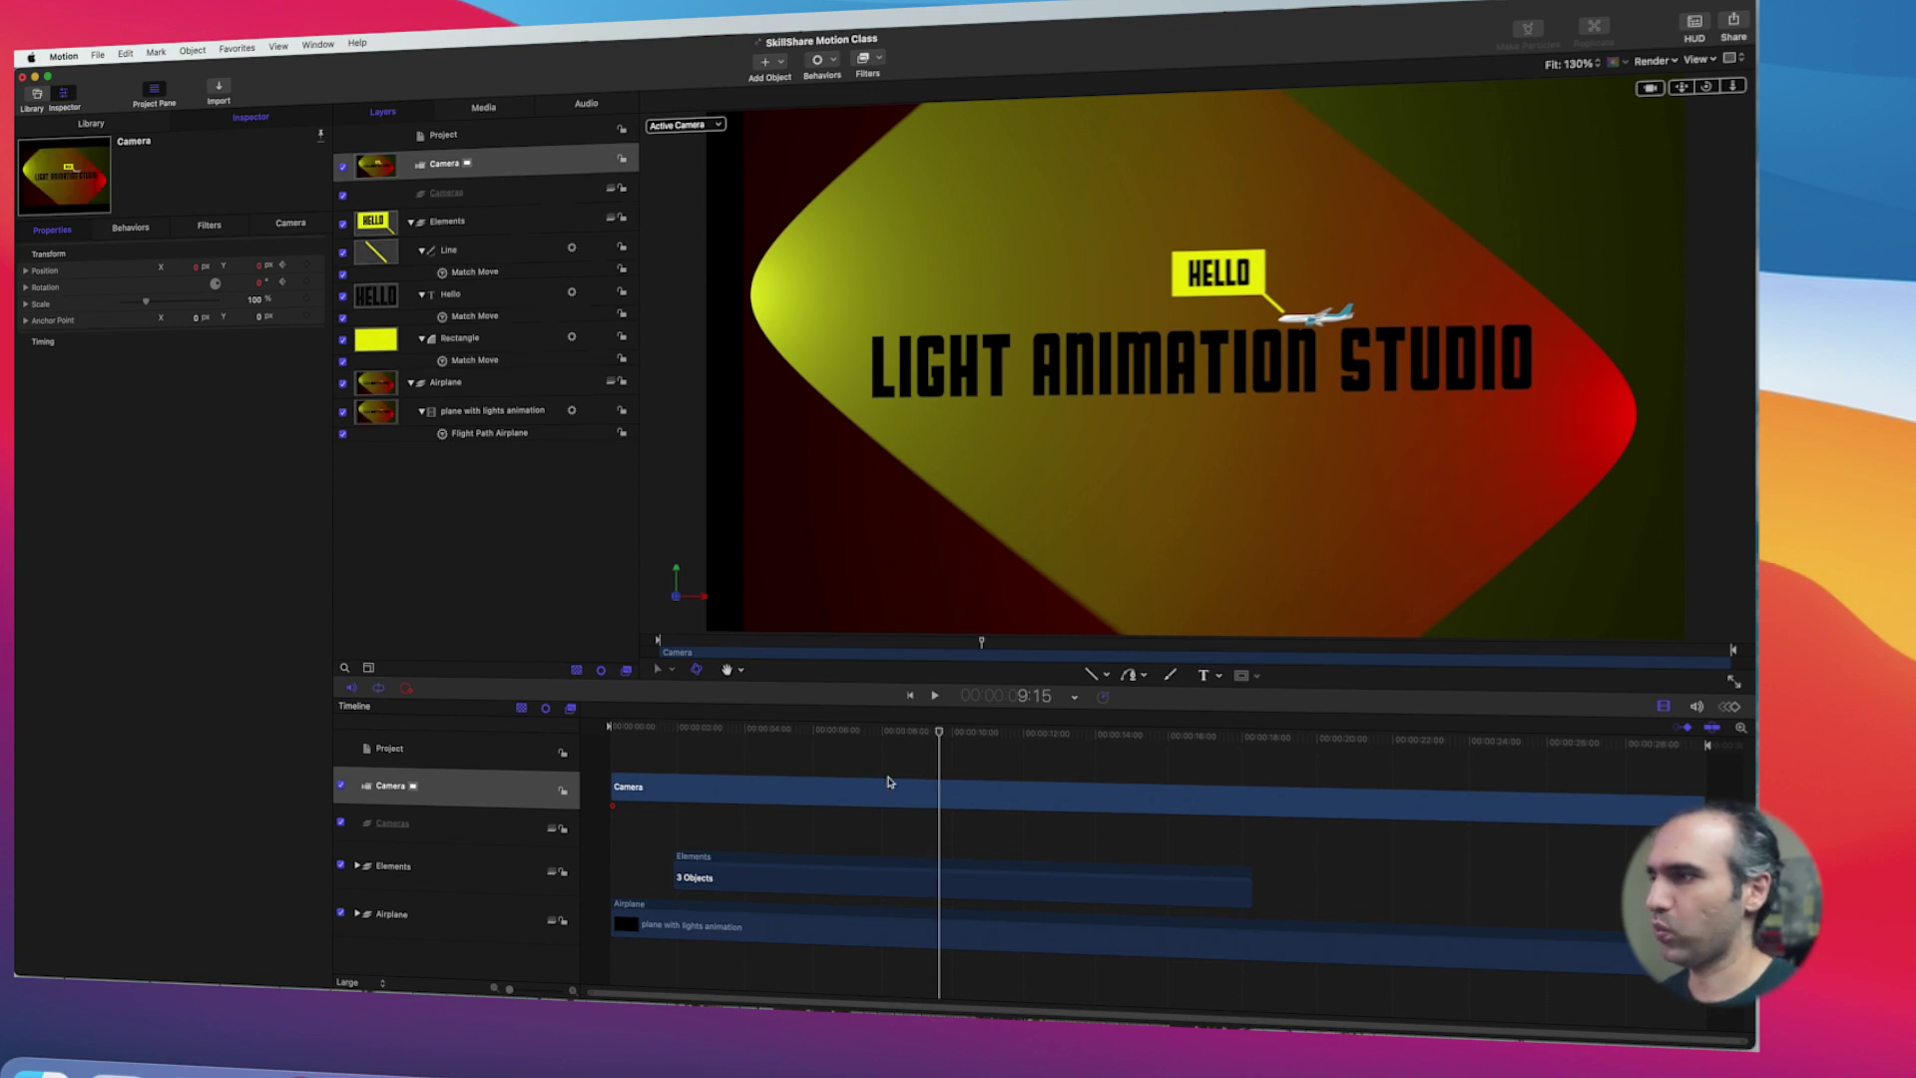
{"action": "left_click", "coordinate": [306, 265]}
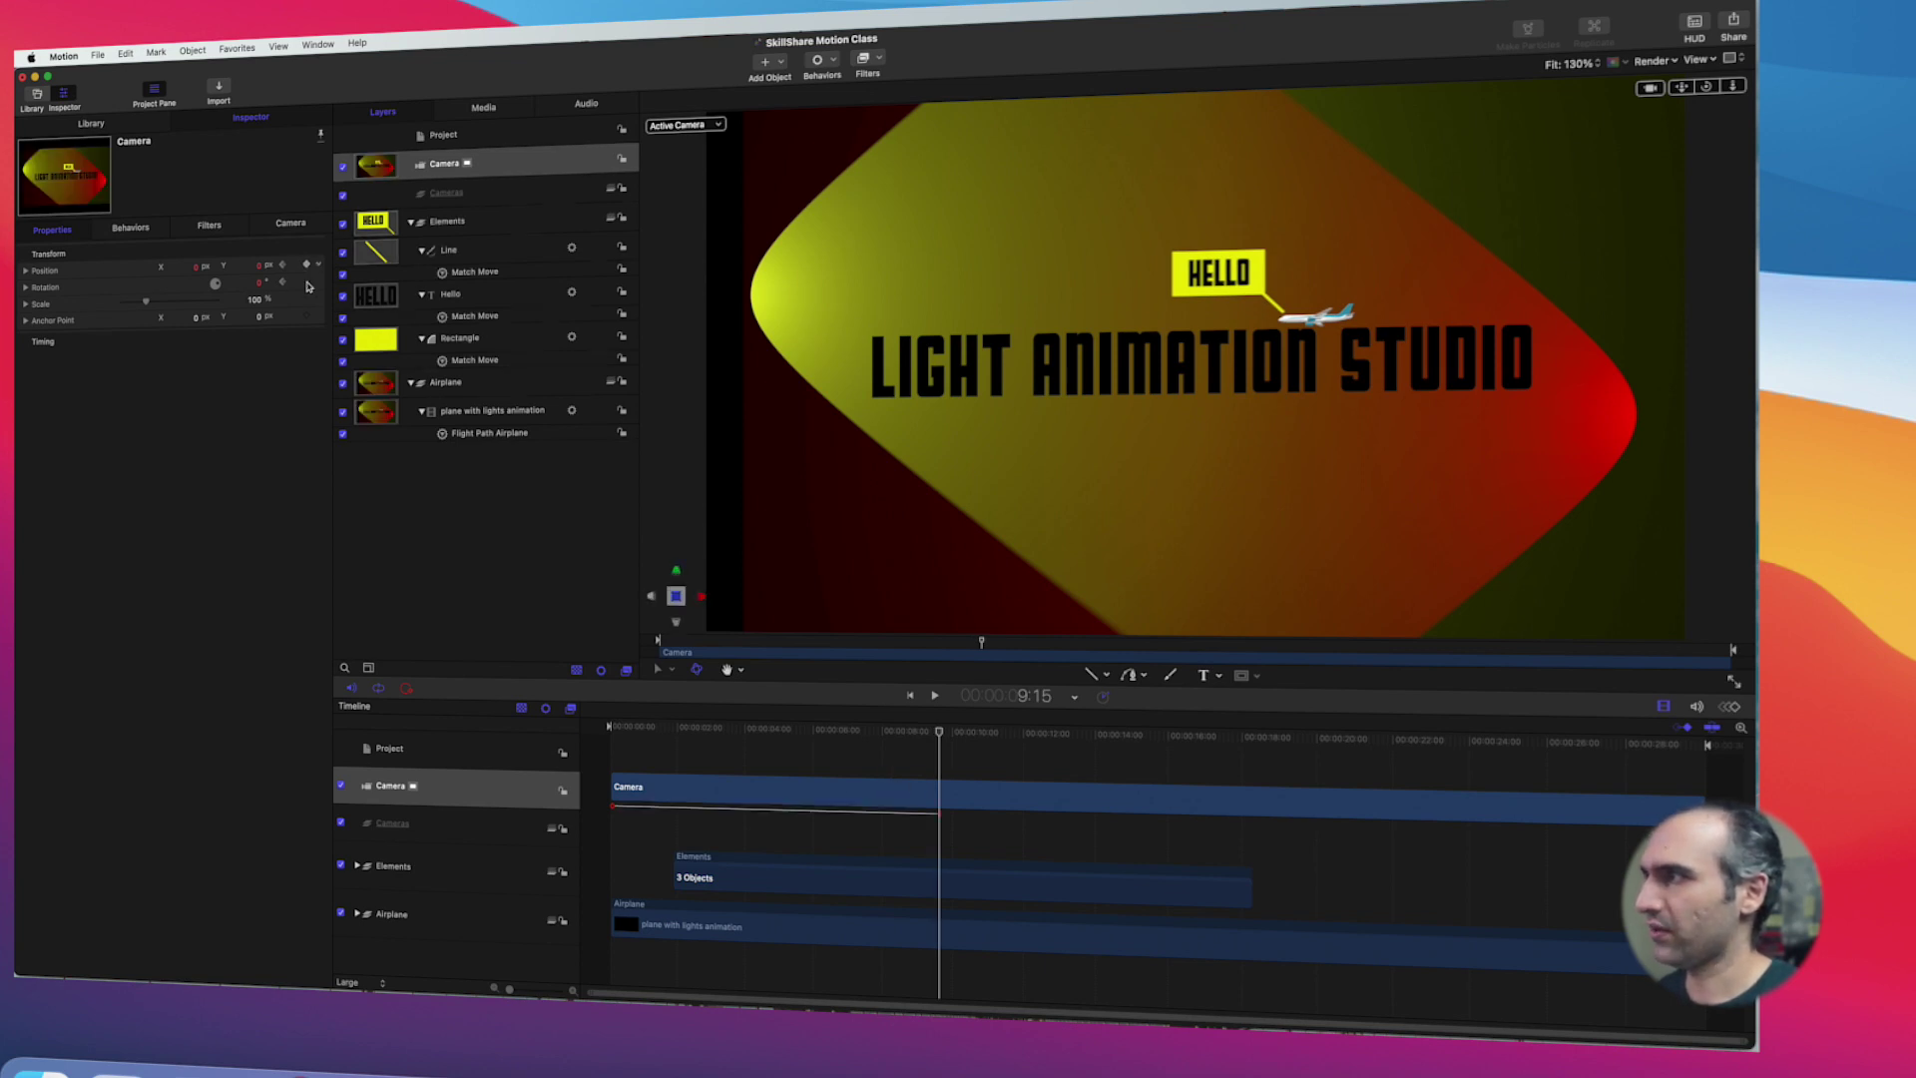
Step: Move the camera in on the airplane and Hello label at 9:20, and hold that framing with keyframes around 12:23 and 13:03
{"action": "left_click_drag", "start_coordinate": [940, 734], "coordinate": [949, 735]}
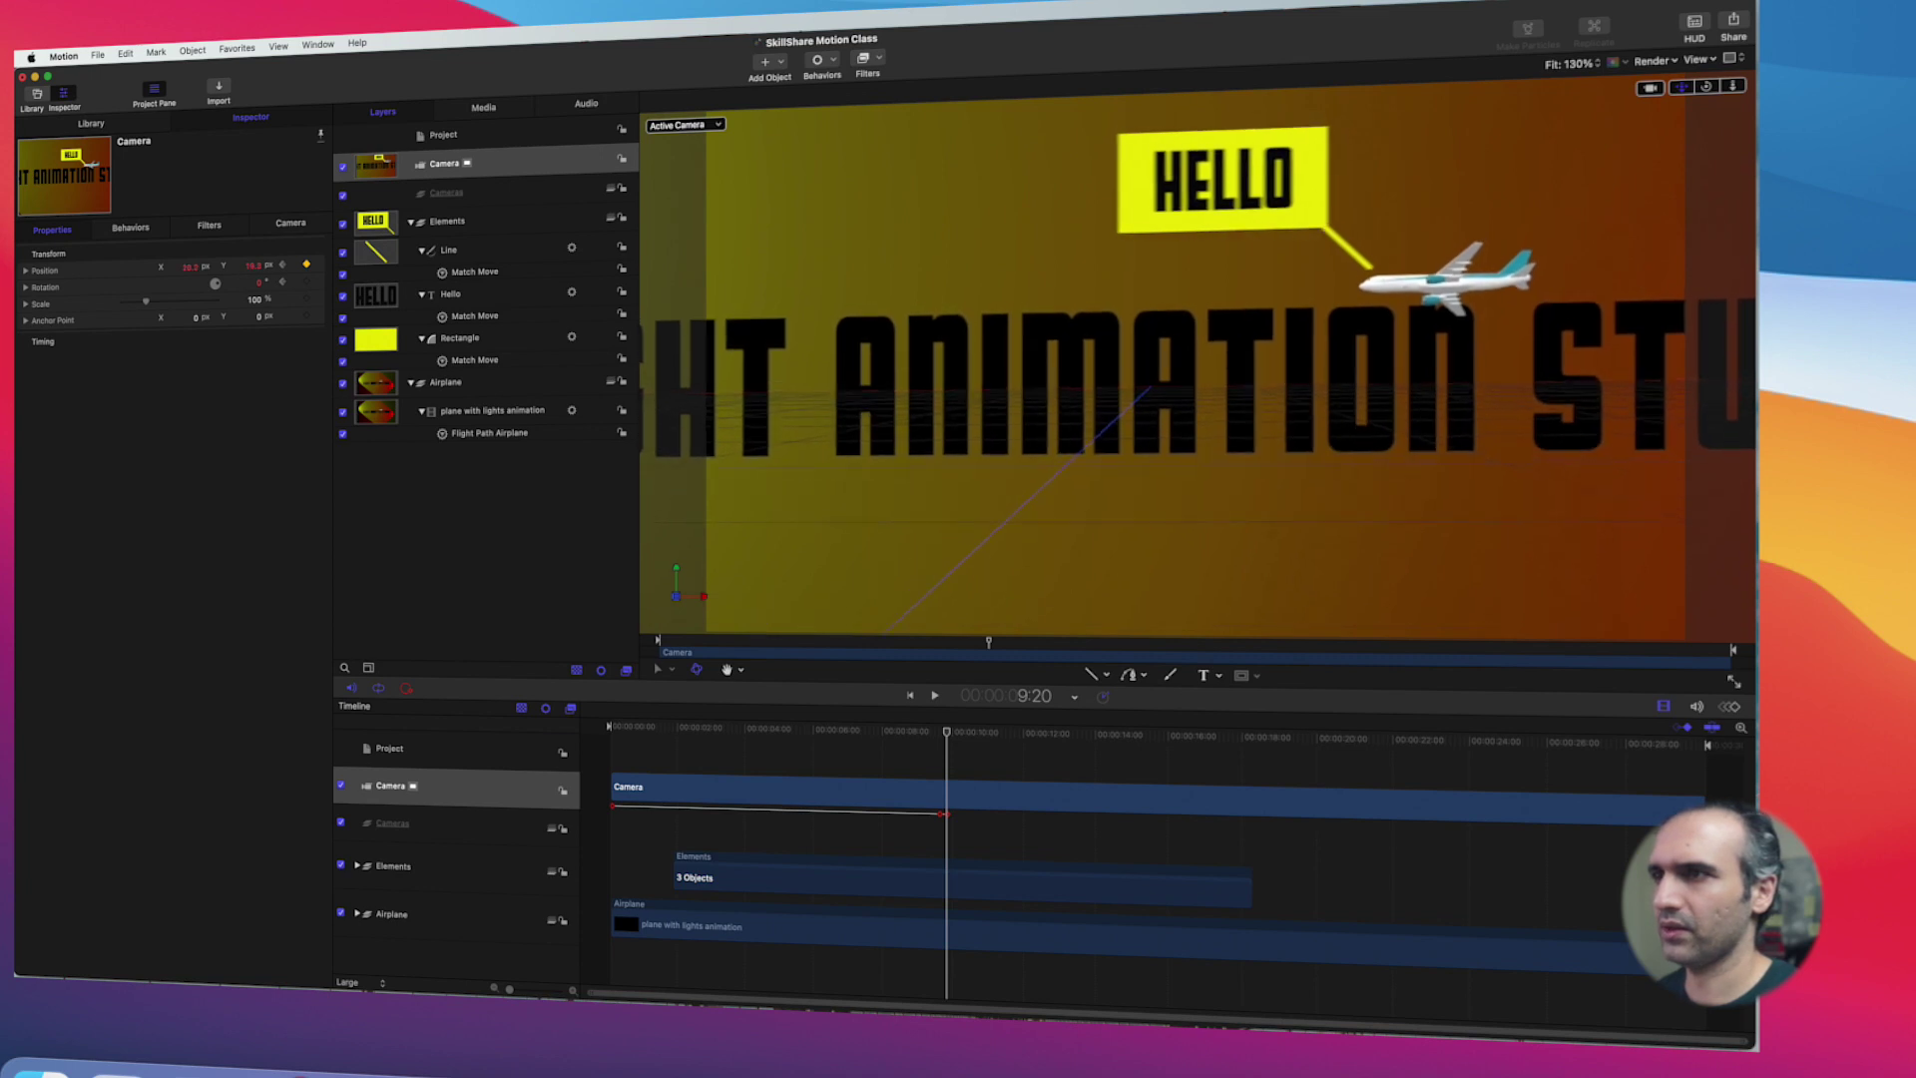
{"action": "left_click_drag", "start_coordinate": [946, 734], "coordinate": [916, 736]}
{"action": "left_click_drag", "start_coordinate": [928, 735], "coordinate": [1060, 739]}
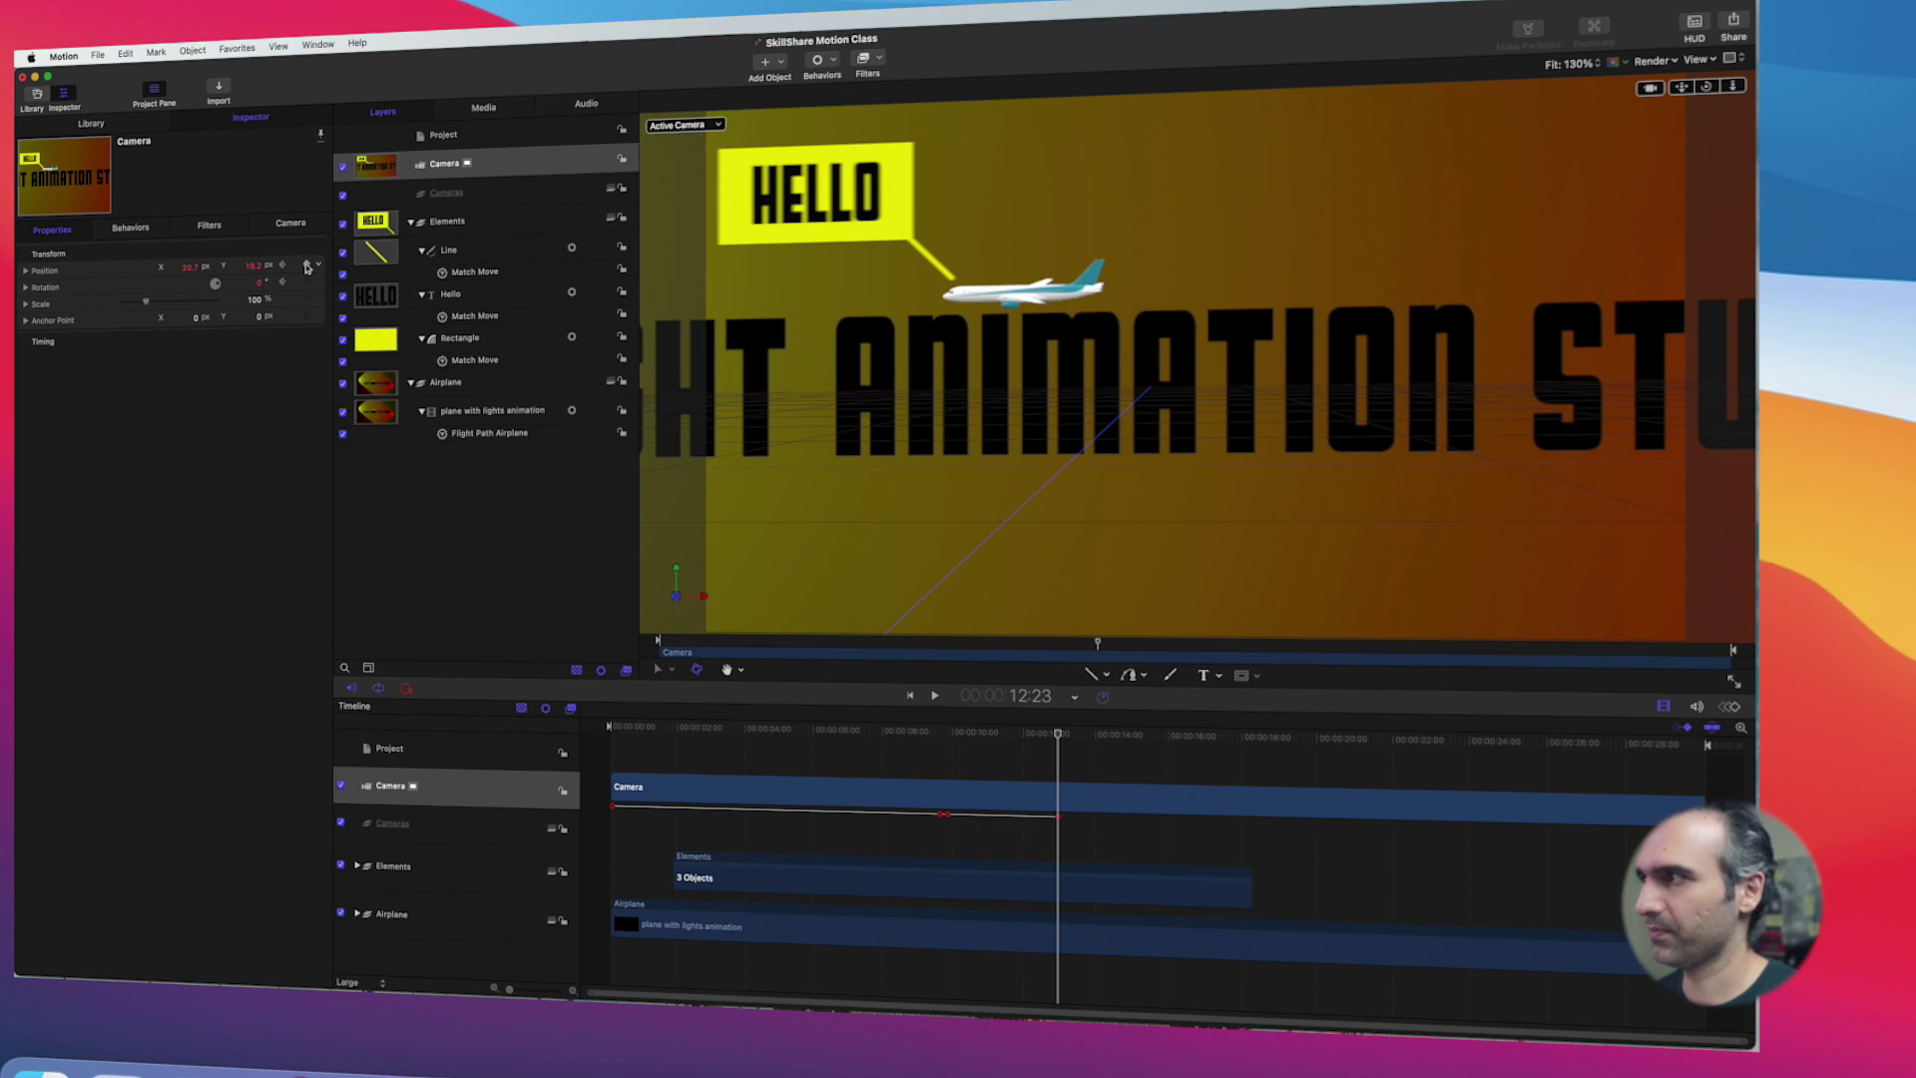
{"action": "mouse_move", "coordinate": [1053, 736]}
{"action": "left_mouse_down"}
{"action": "mouse_move", "coordinate": [968, 738]}
{"action": "mouse_move", "coordinate": [1064, 746]}
{"action": "left_mouse_up"}
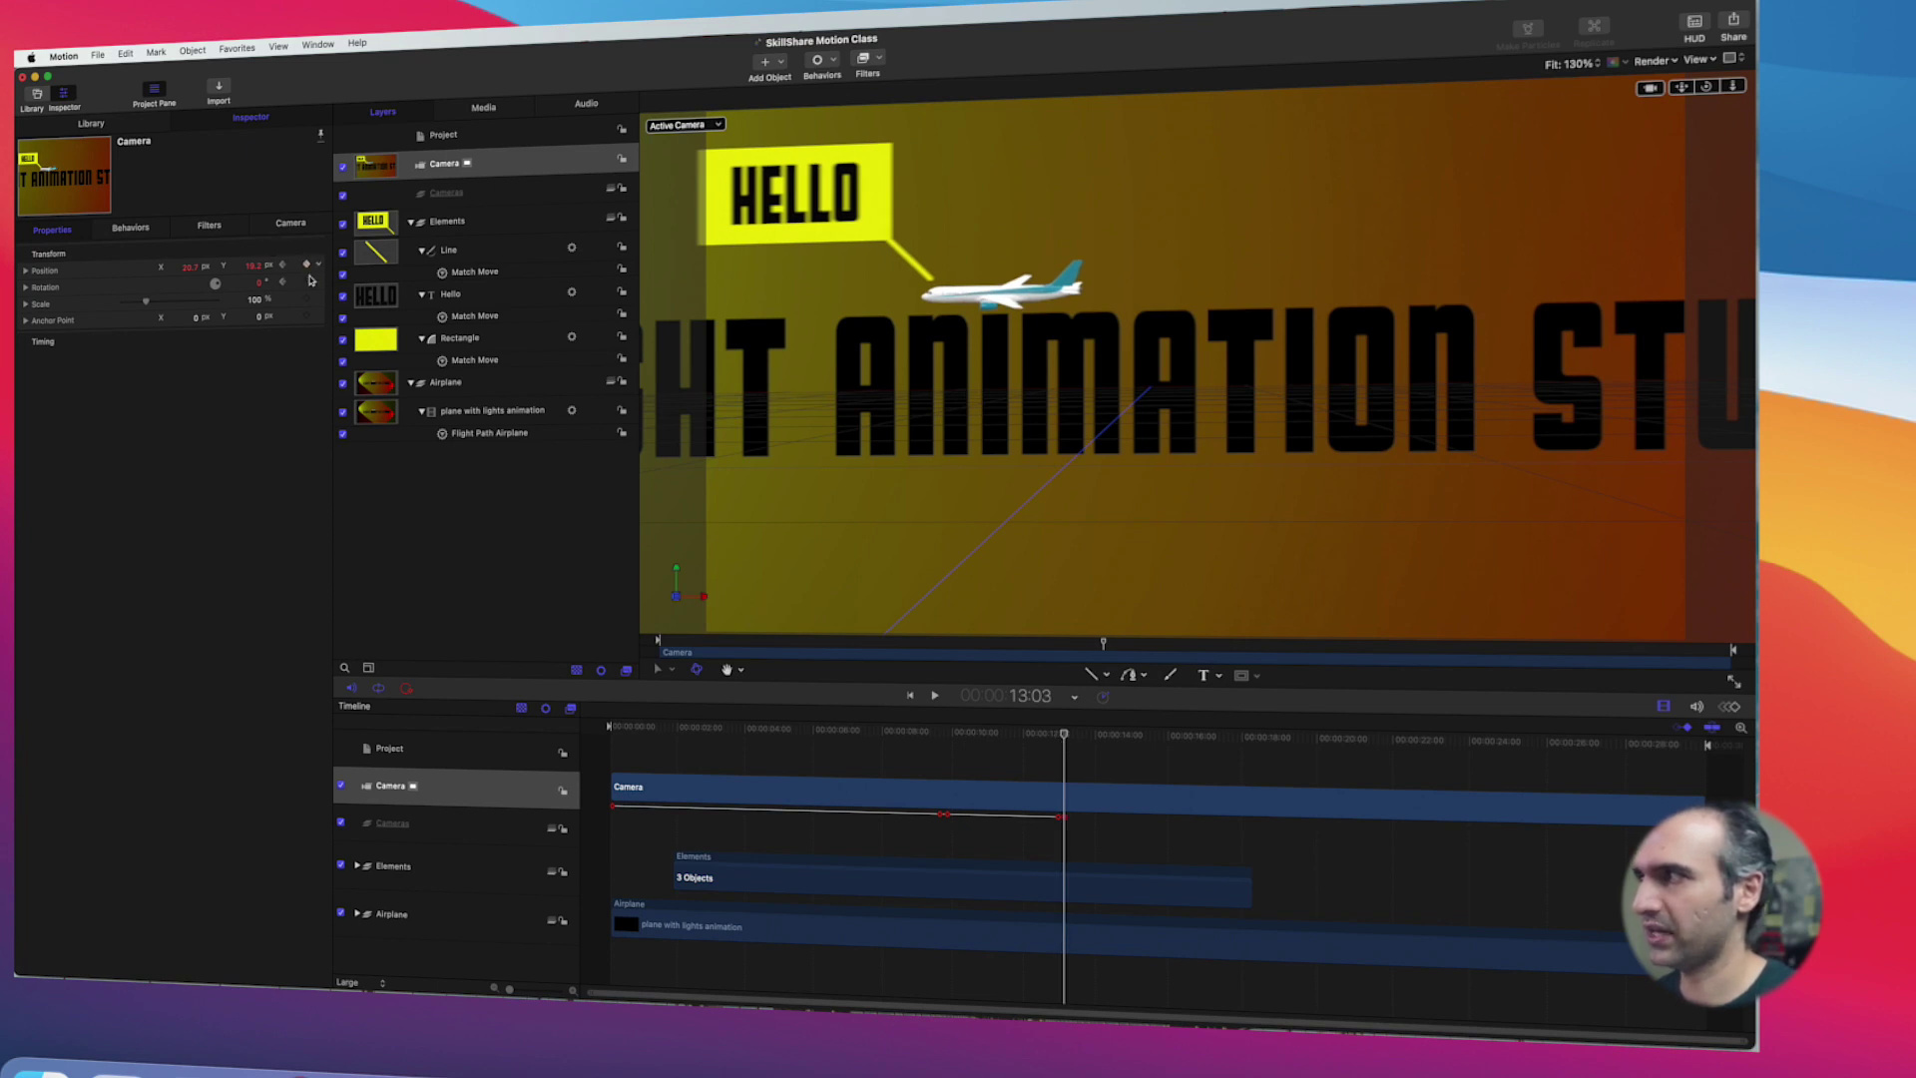
Step: Pan the camera left at 19:10 to bring the airplane into frame, and keyframe its Position and Rotation at 19:13
{"action": "left_click_drag", "start_coordinate": [1066, 738], "coordinate": [1091, 741]}
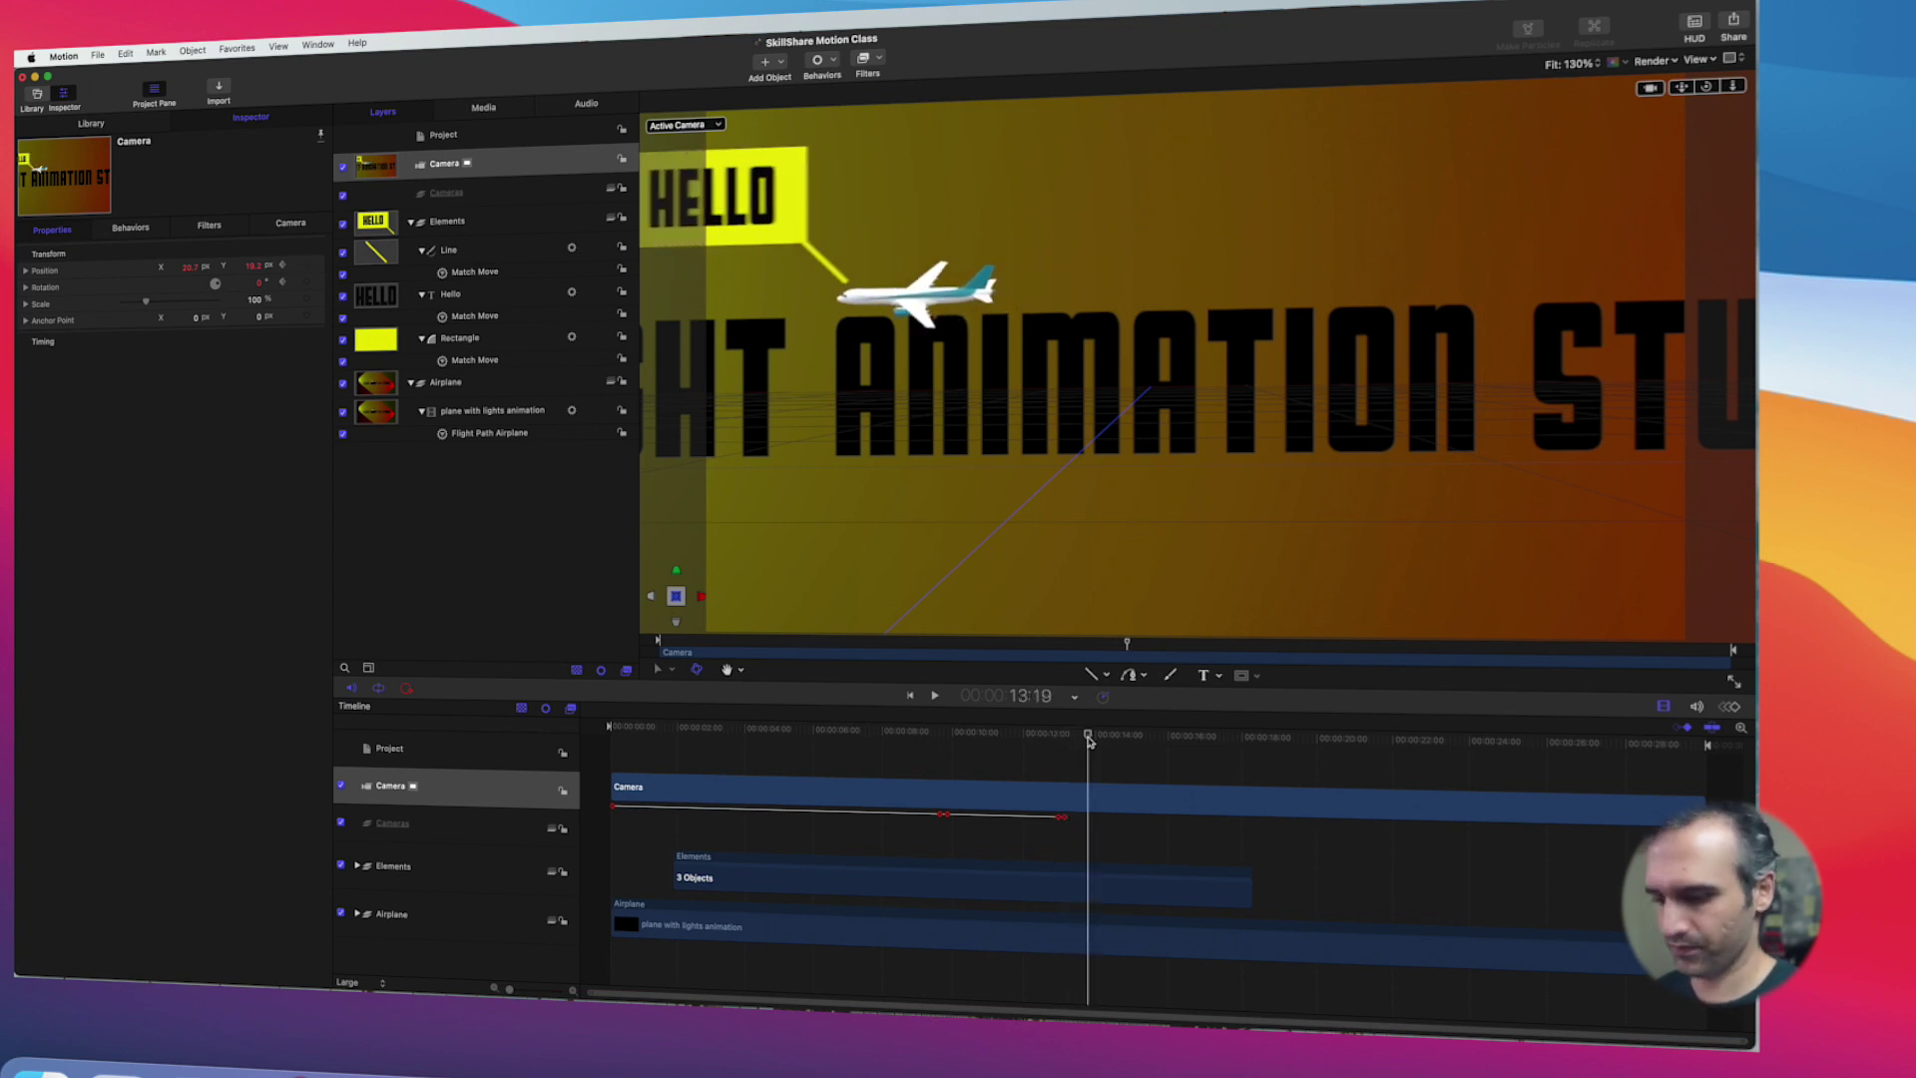
{"action": "key", "text": "super+minus"}
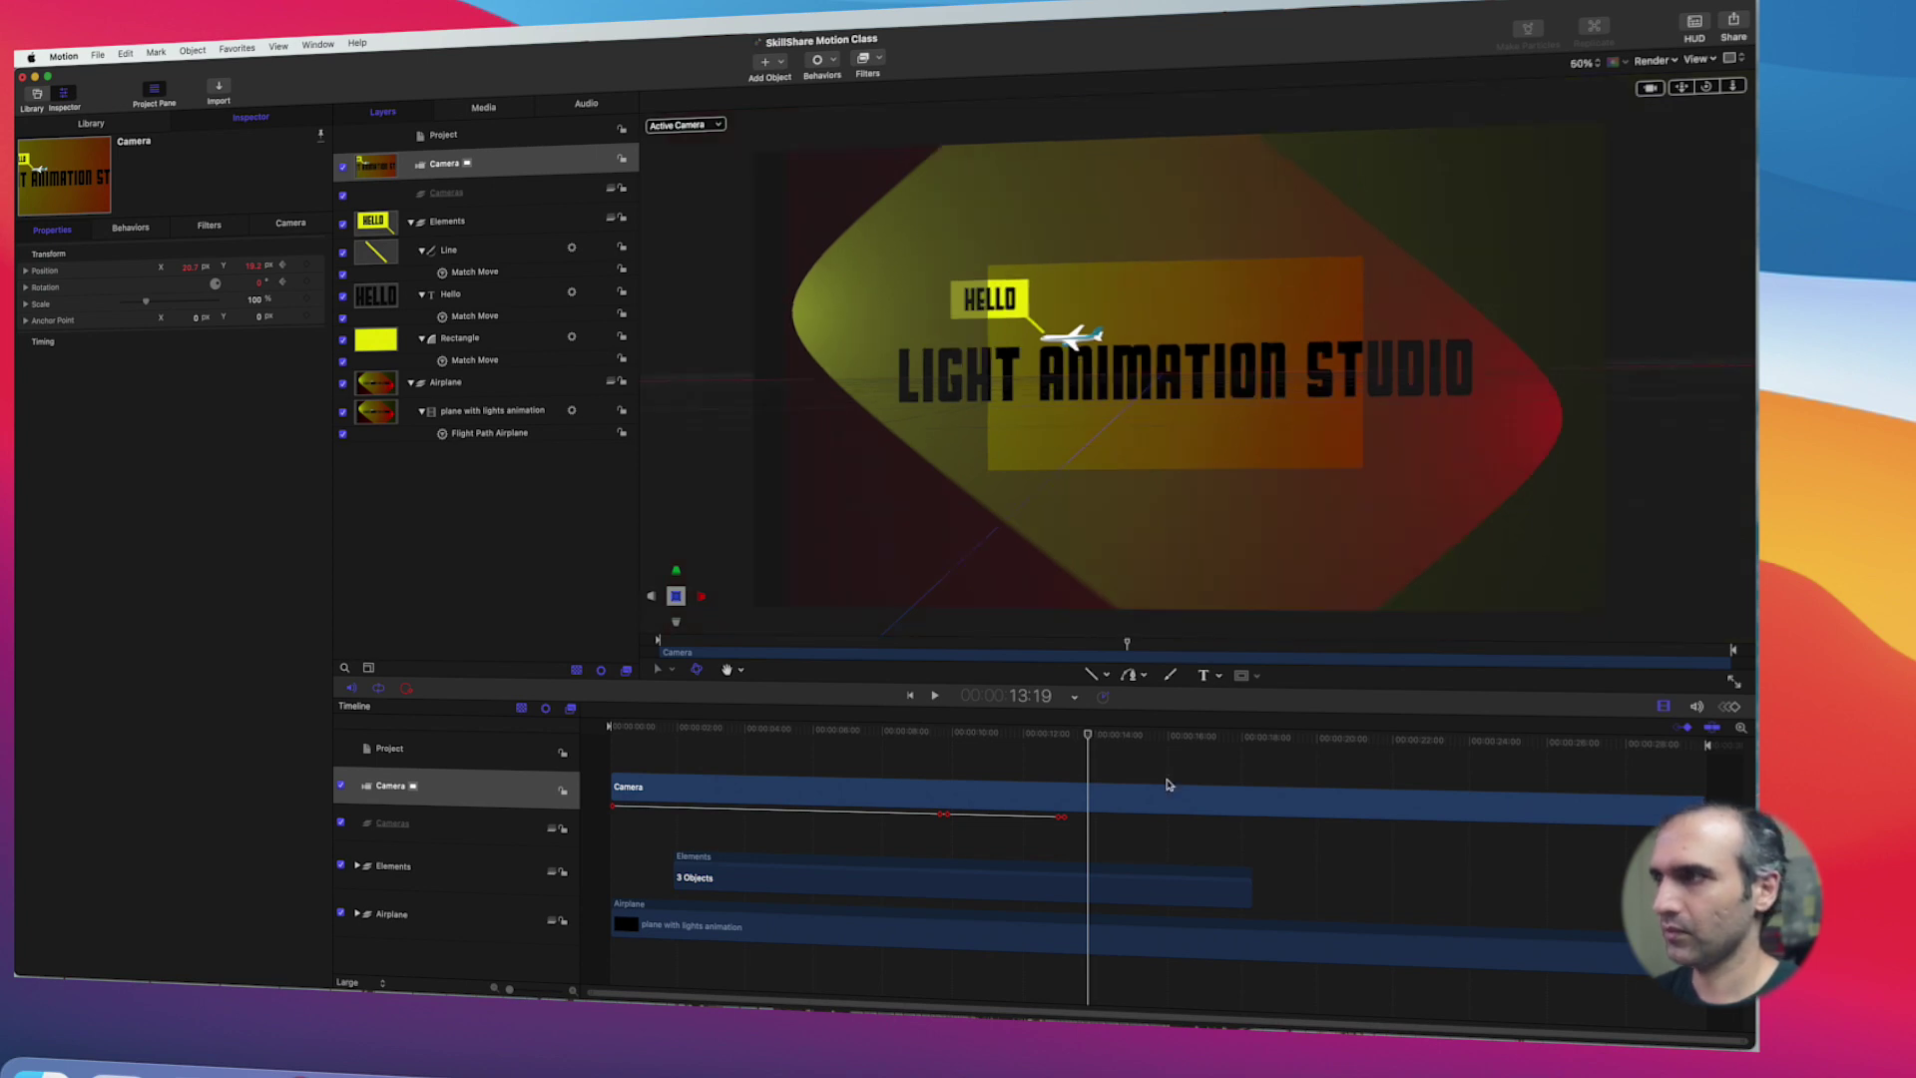
{"action": "left_click_drag", "start_coordinate": [1089, 736], "coordinate": [1303, 749]}
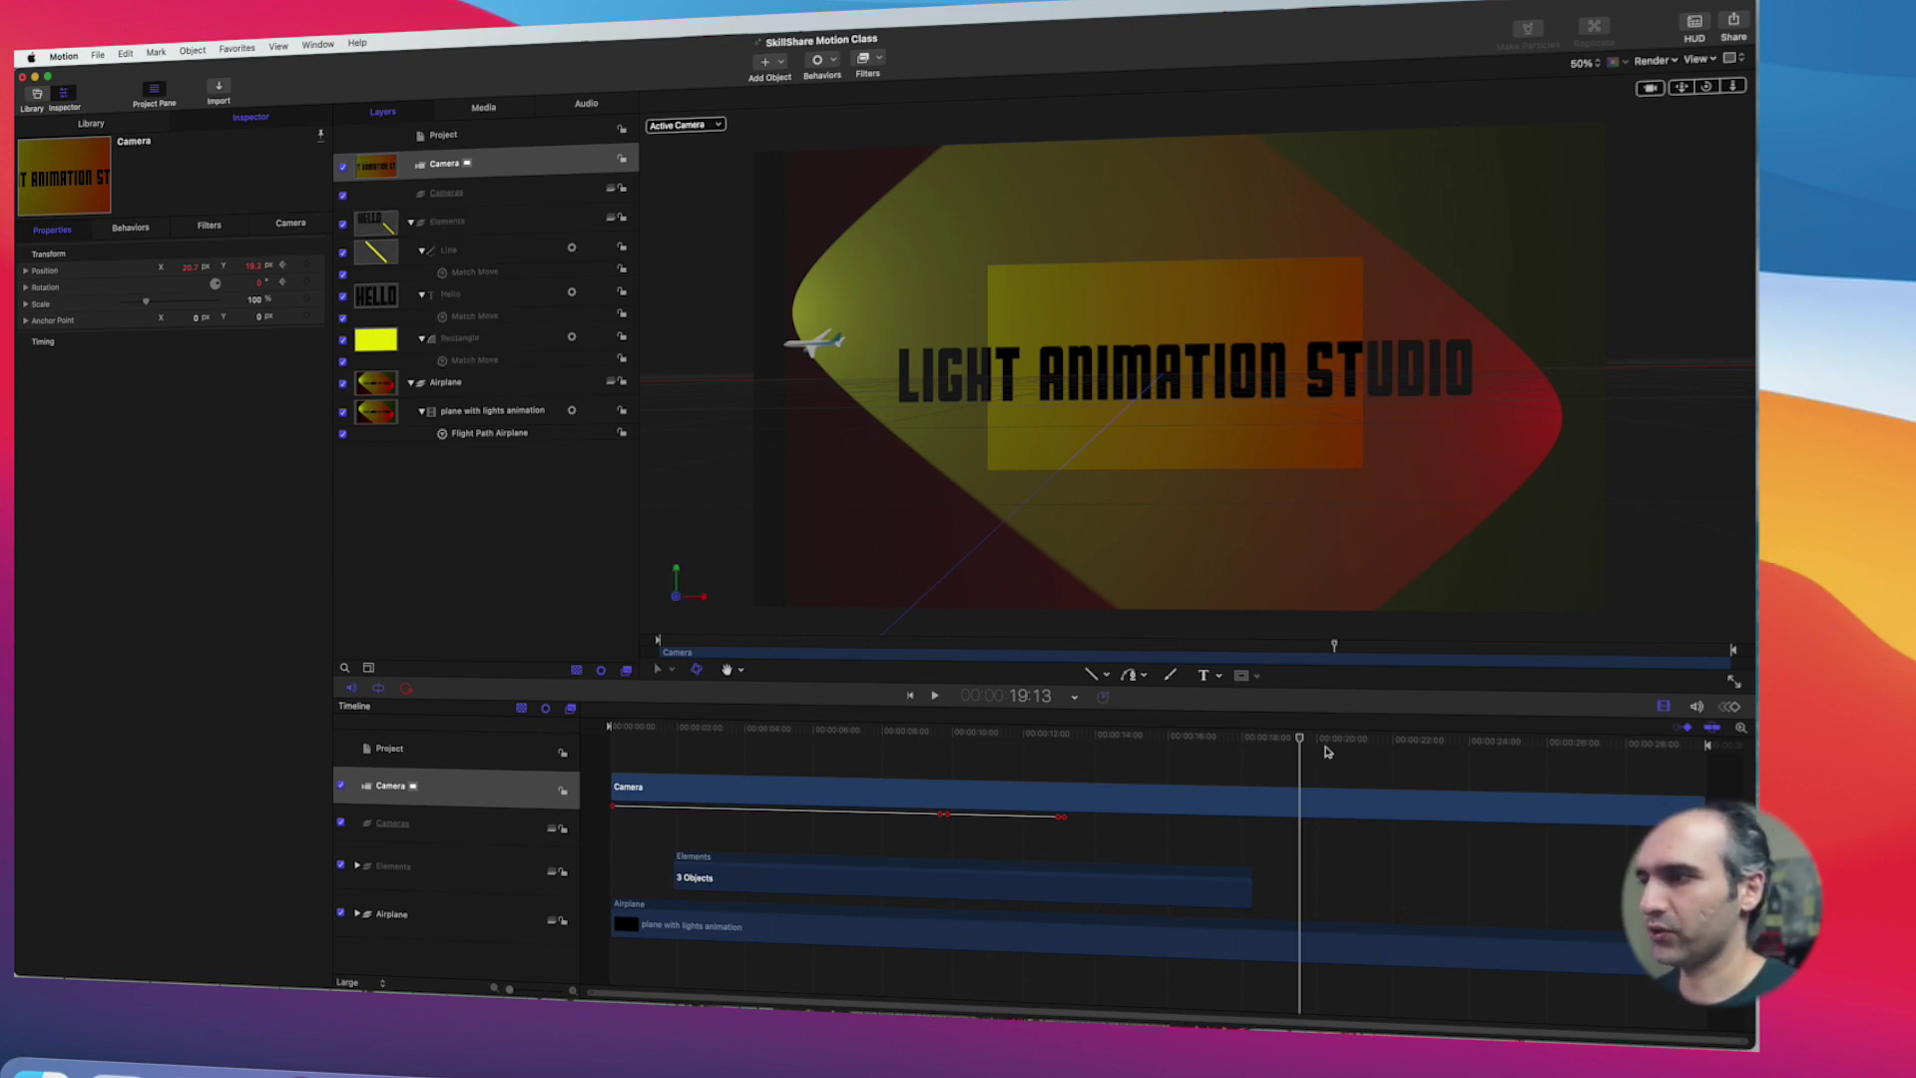
{"action": "left_click_drag", "start_coordinate": [1295, 743], "coordinate": [1298, 746]}
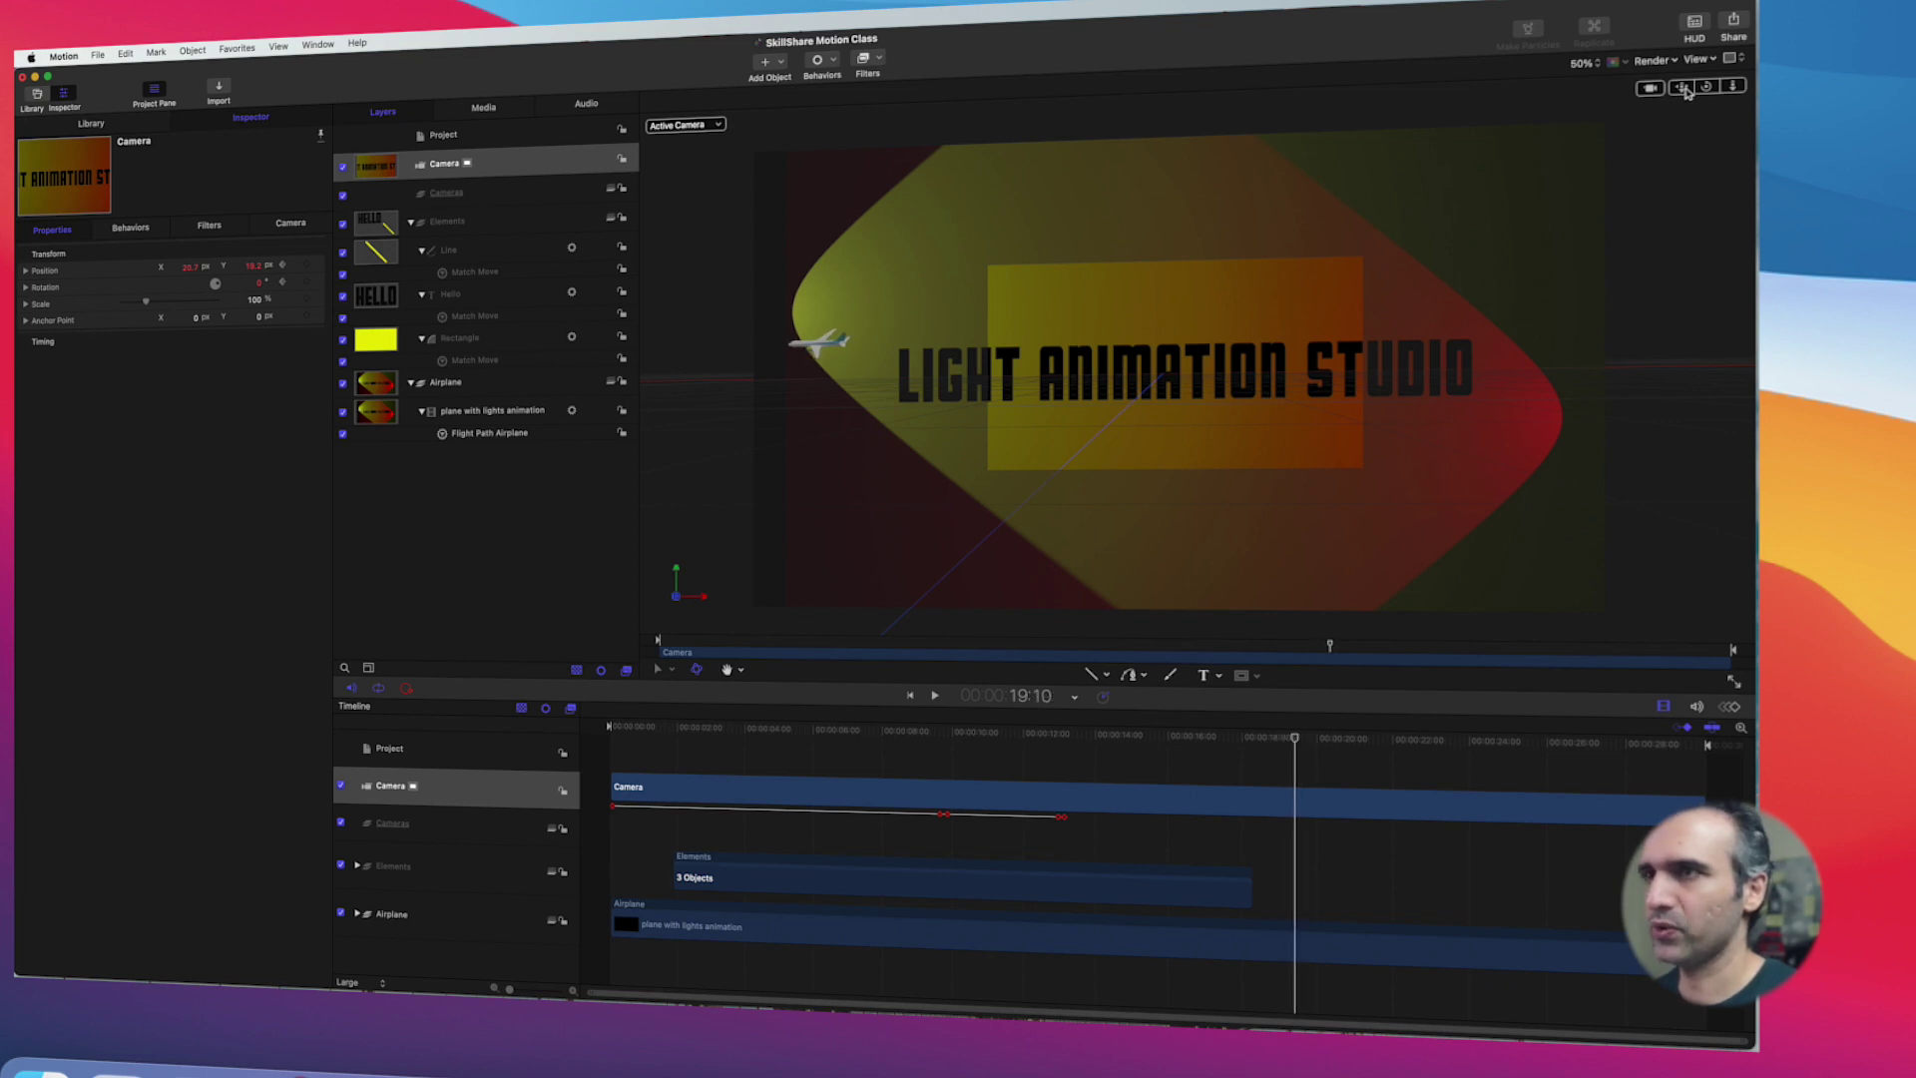
{"action": "left_click_drag", "start_coordinate": [1681, 86], "coordinate": [1747, 88]}
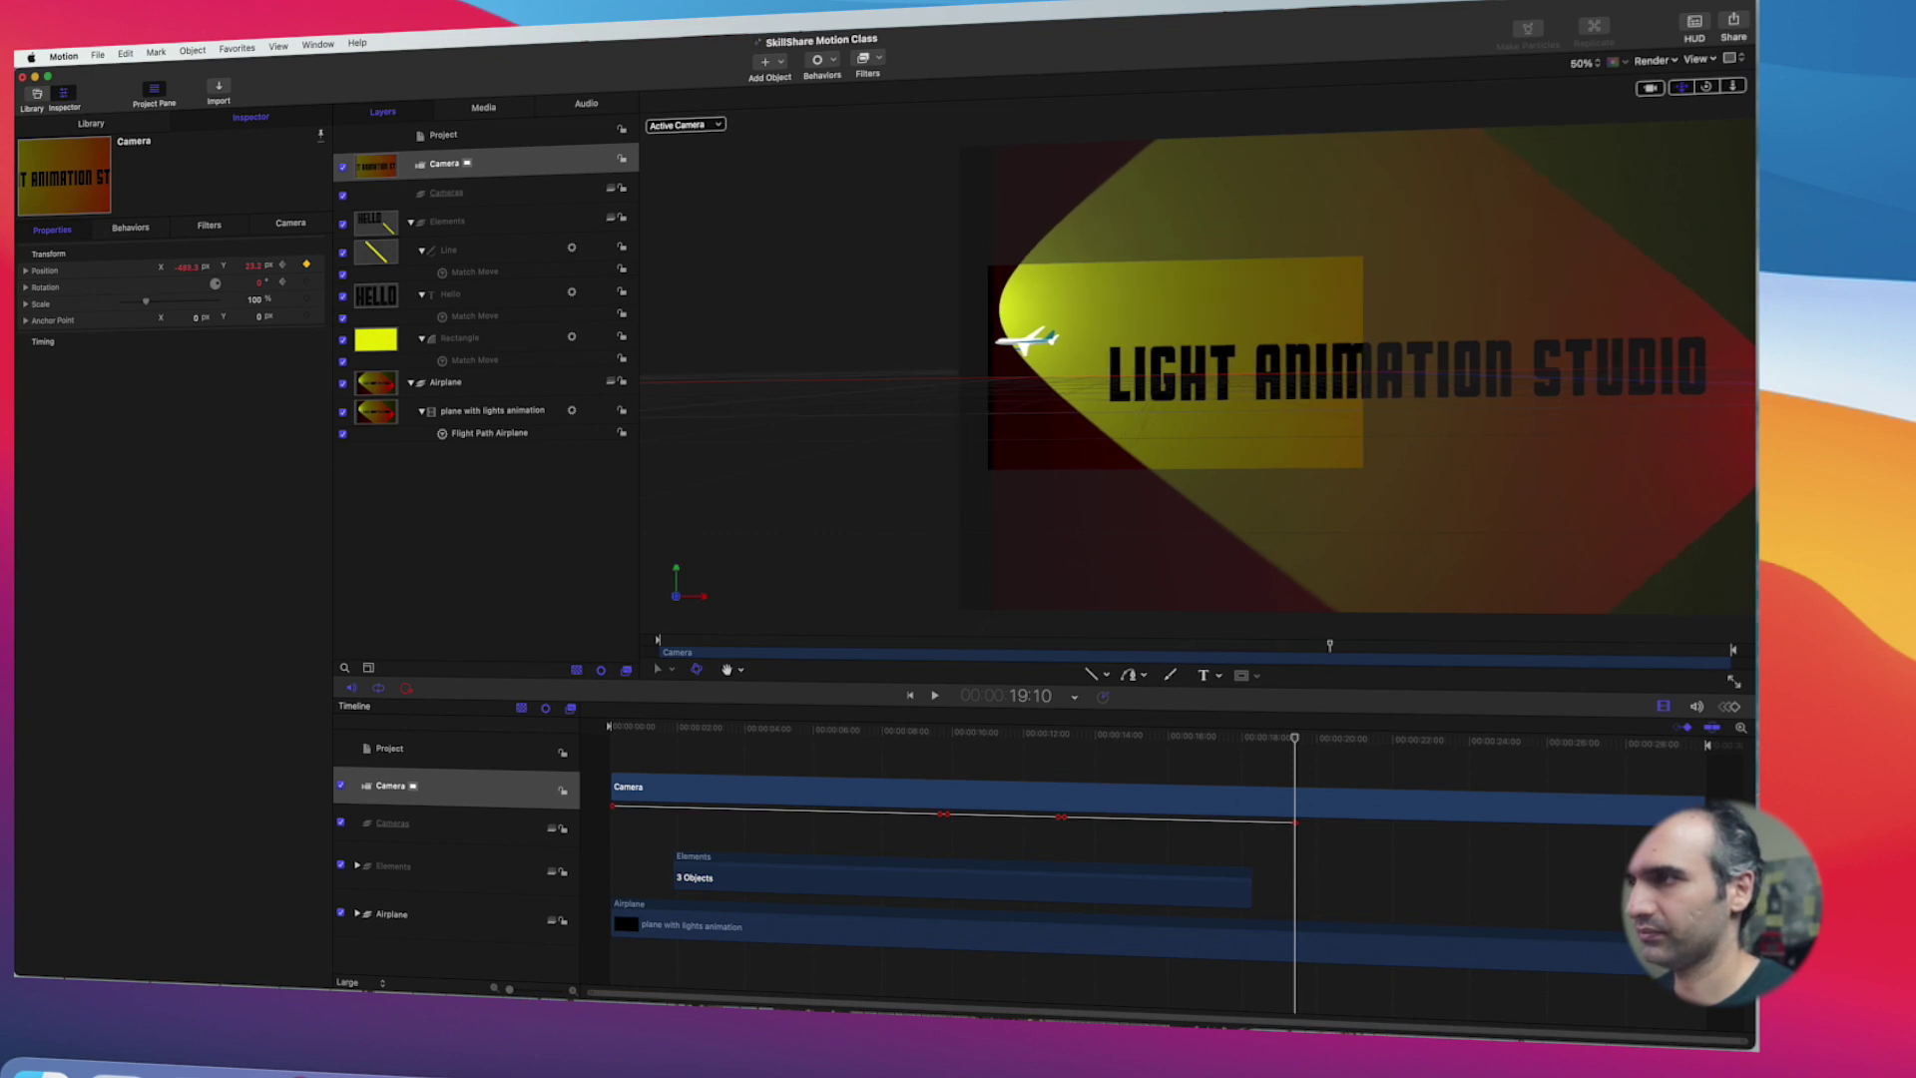
{"action": "left_click_drag", "start_coordinate": [1297, 739], "coordinate": [1302, 791]}
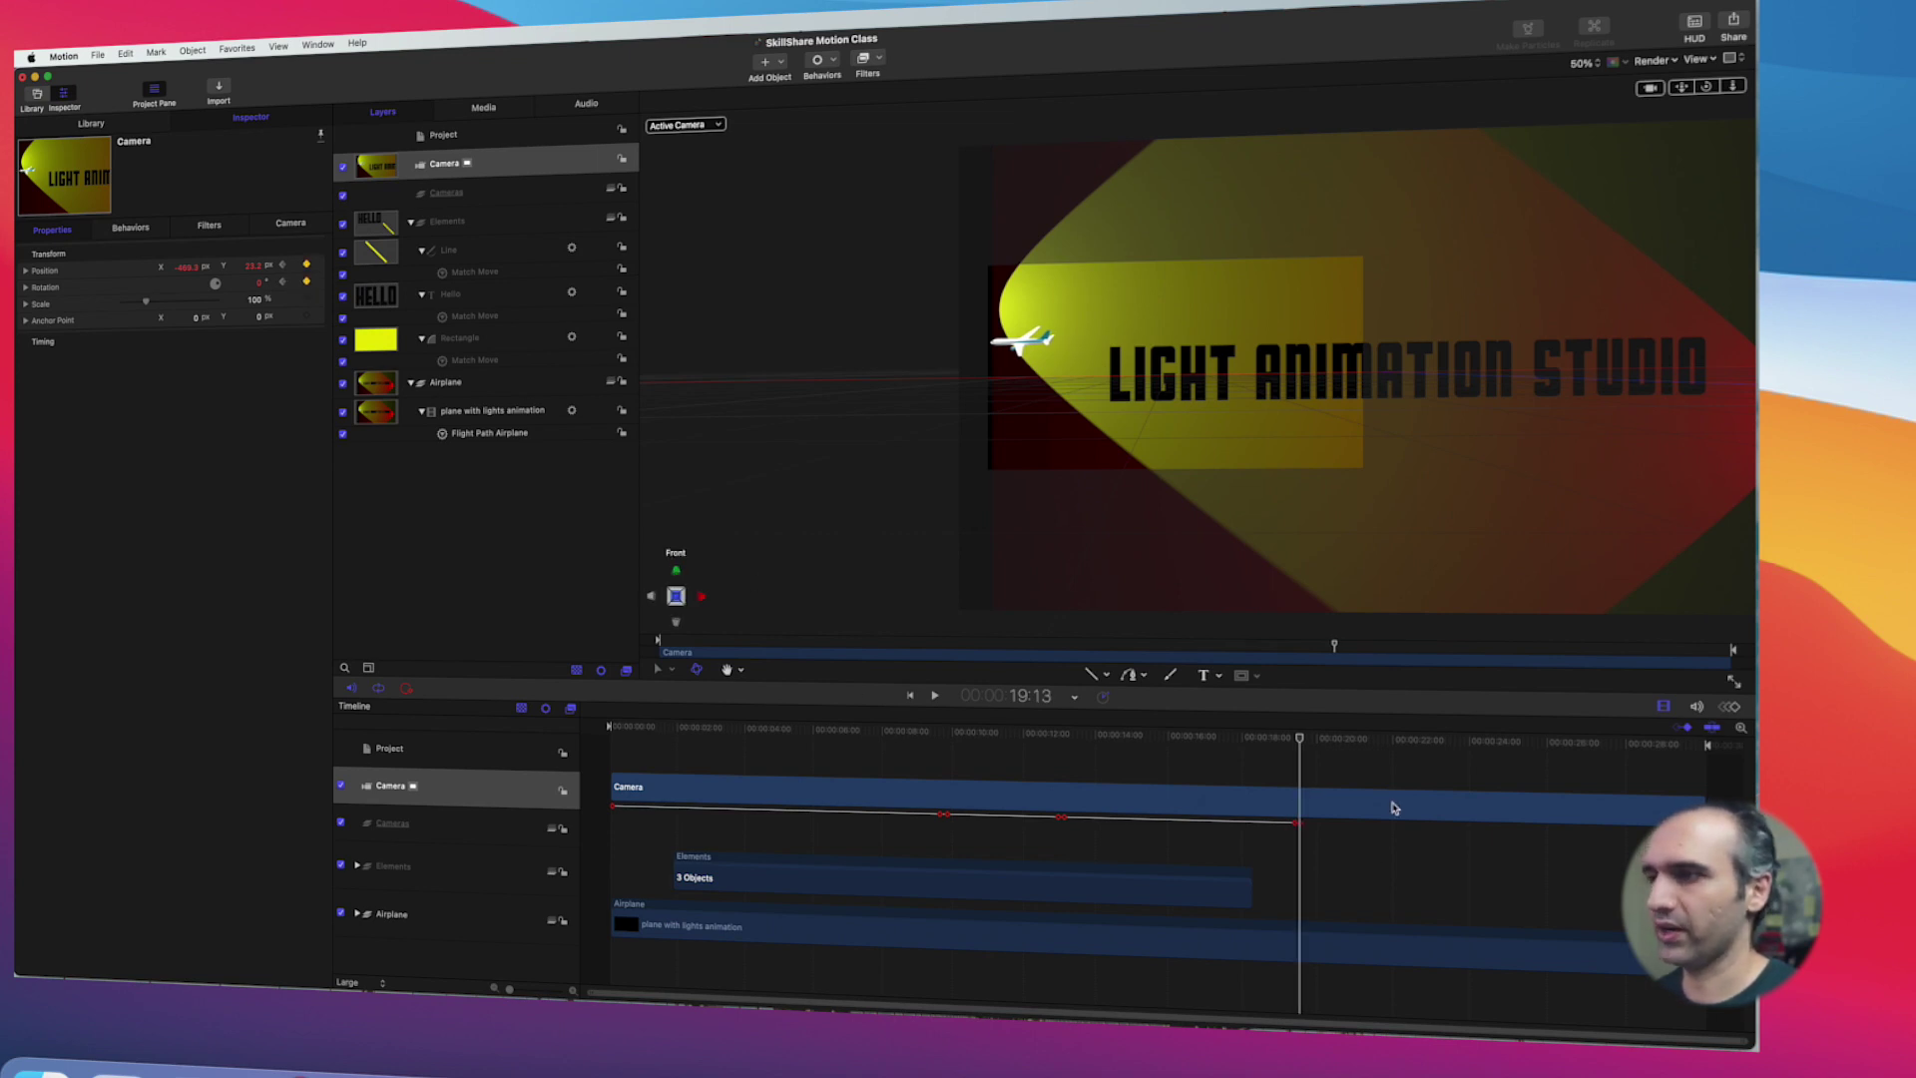
Step: Pan the camera back and pull it out at 20:15 until the whole picture fits the frame, and play the animation from the start
{"action": "left_click_drag", "start_coordinate": [1303, 740], "coordinate": [1343, 746]}
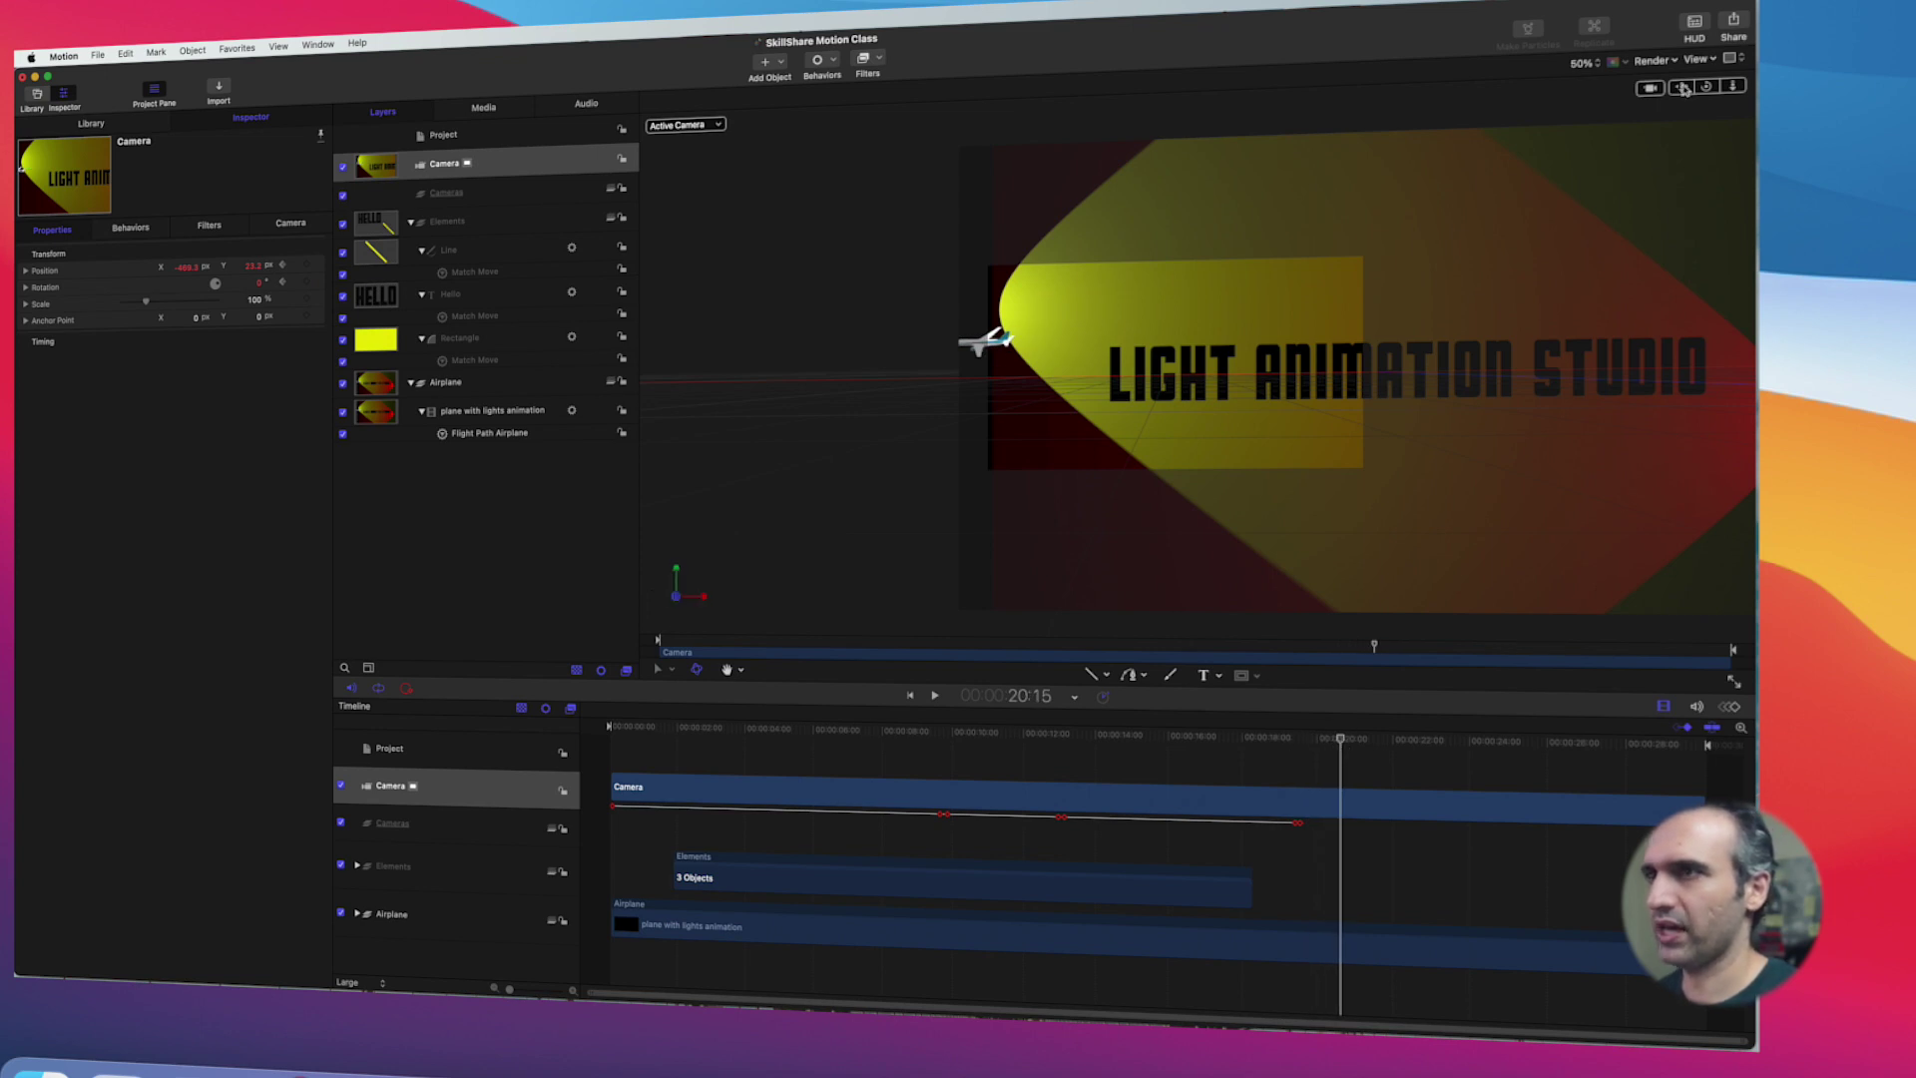
{"action": "left_click_drag", "start_coordinate": [1683, 89], "coordinate": [1584, 93]}
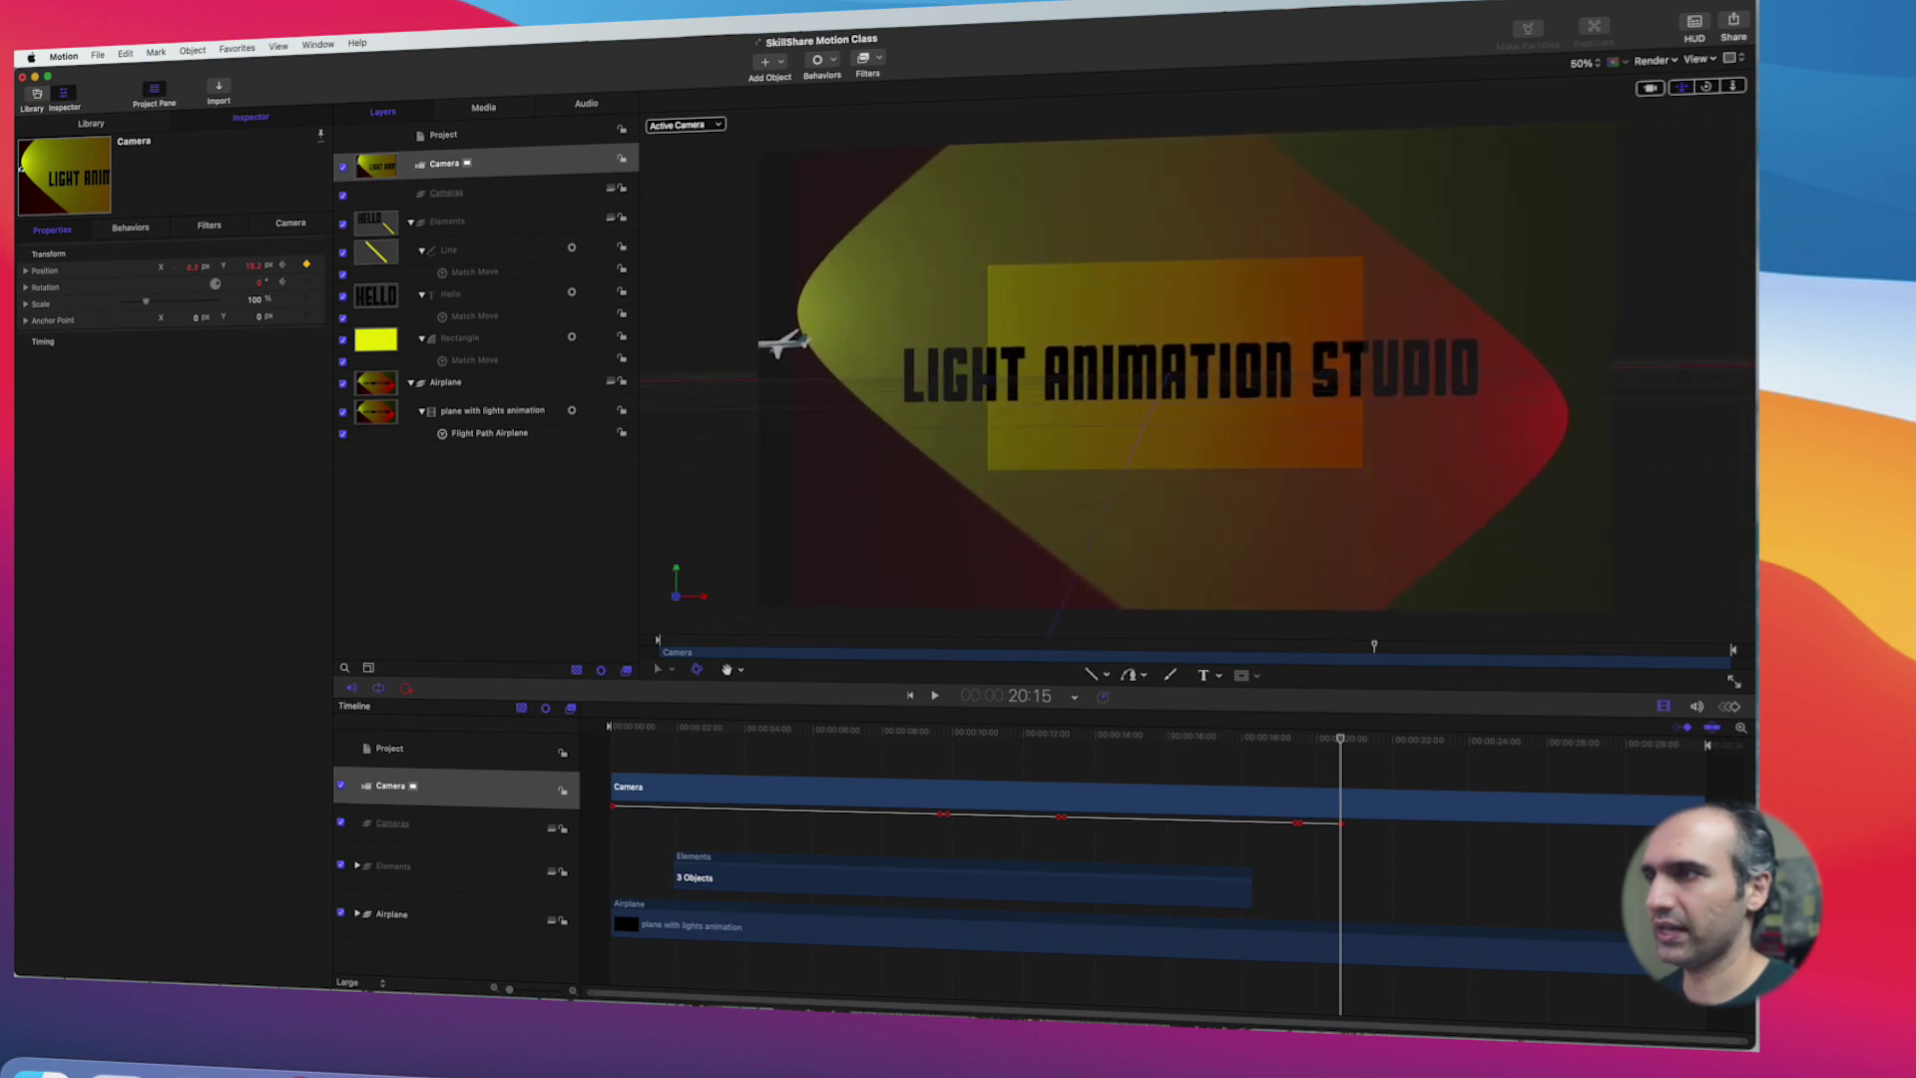
{"action": "left_click_drag", "start_coordinate": [1734, 87], "coordinate": [1734, 135]}
{"action": "left_click_drag", "start_coordinate": [1338, 744], "coordinate": [665, 795]}
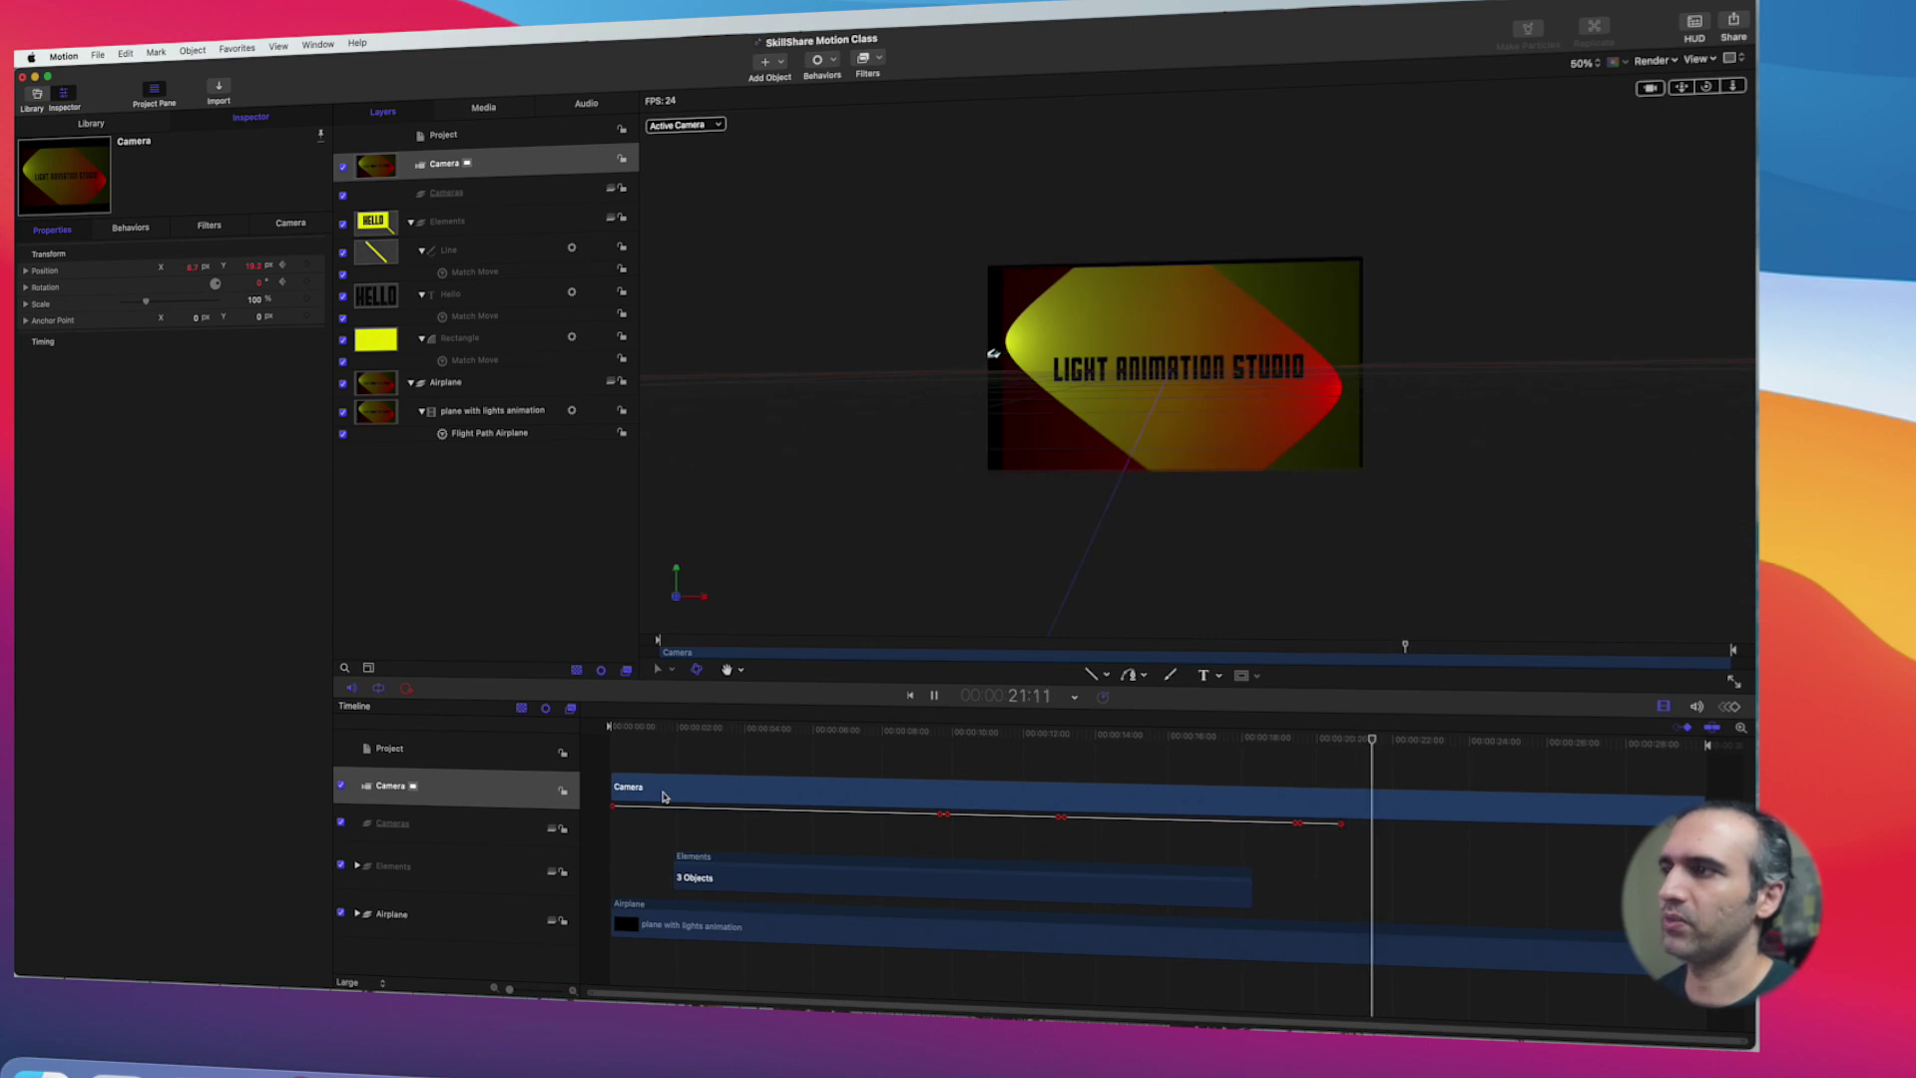
{"action": "key", "text": "space"}
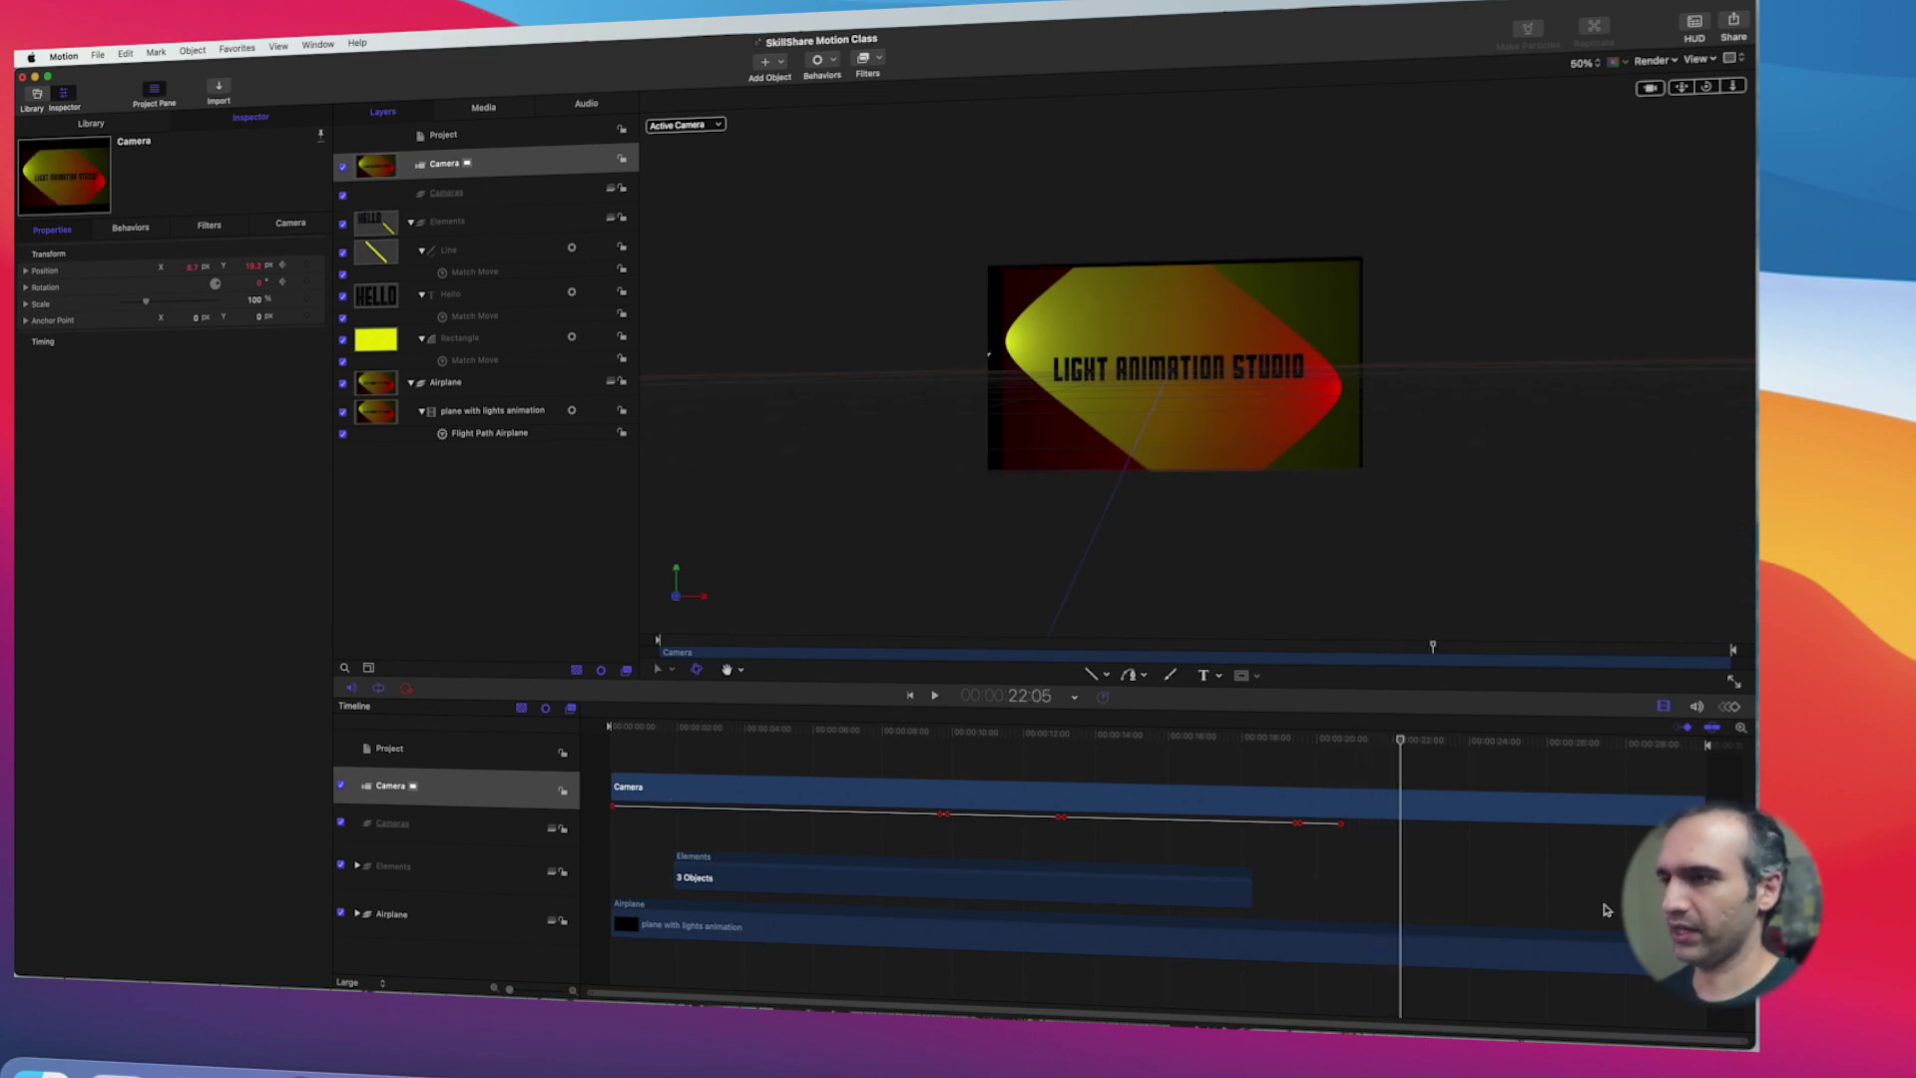
Step: Shorten the play range to end at about 24 seconds and collapse the Elements and Airplane groups in the layer list
{"action": "mouse_move", "coordinate": [1402, 744]}
{"action": "left_mouse_down"}
{"action": "mouse_move", "coordinate": [1287, 749]}
{"action": "mouse_move", "coordinate": [1403, 754]}
{"action": "mouse_move", "coordinate": [1322, 769]}
{"action": "mouse_move", "coordinate": [1533, 802]}
{"action": "mouse_move", "coordinate": [1411, 803]}
{"action": "mouse_move", "coordinate": [1487, 797]}
{"action": "left_mouse_up"}
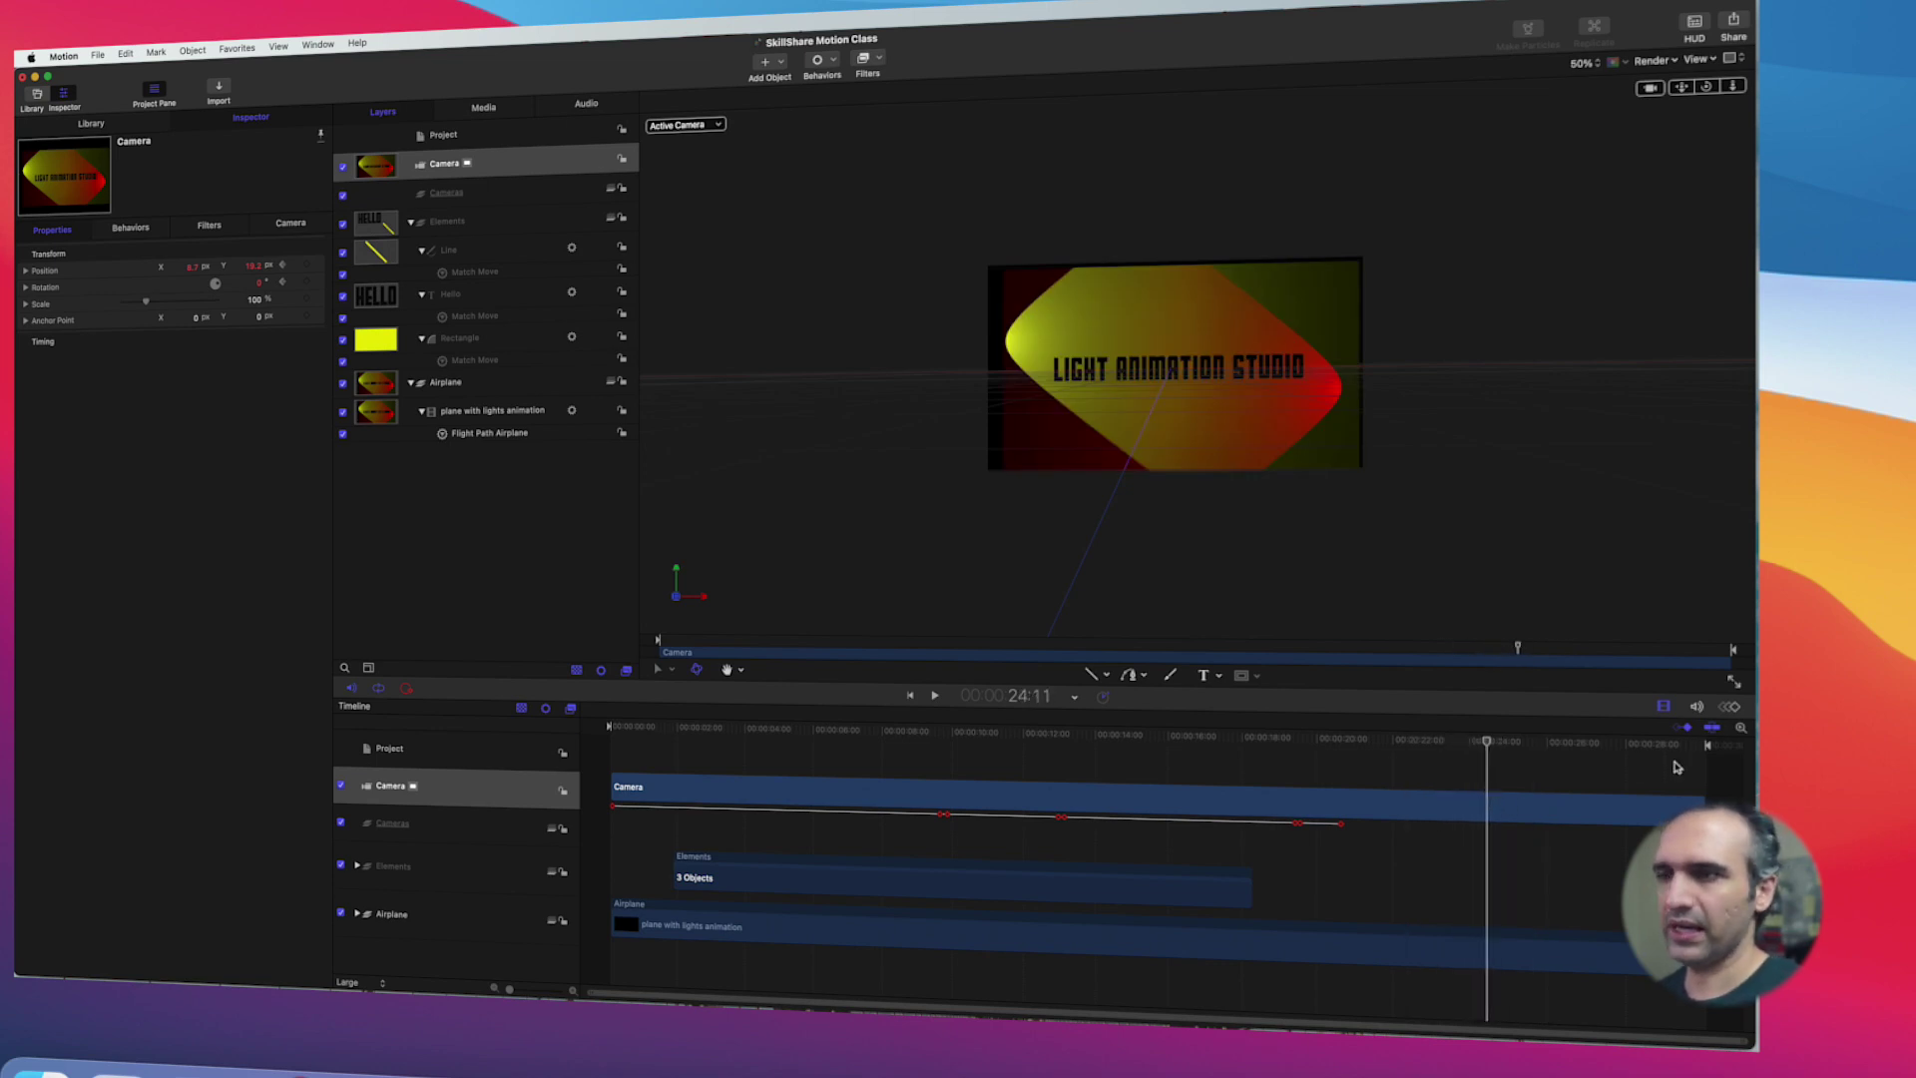
{"action": "left_click_drag", "start_coordinate": [1709, 752], "coordinate": [613, 762]}
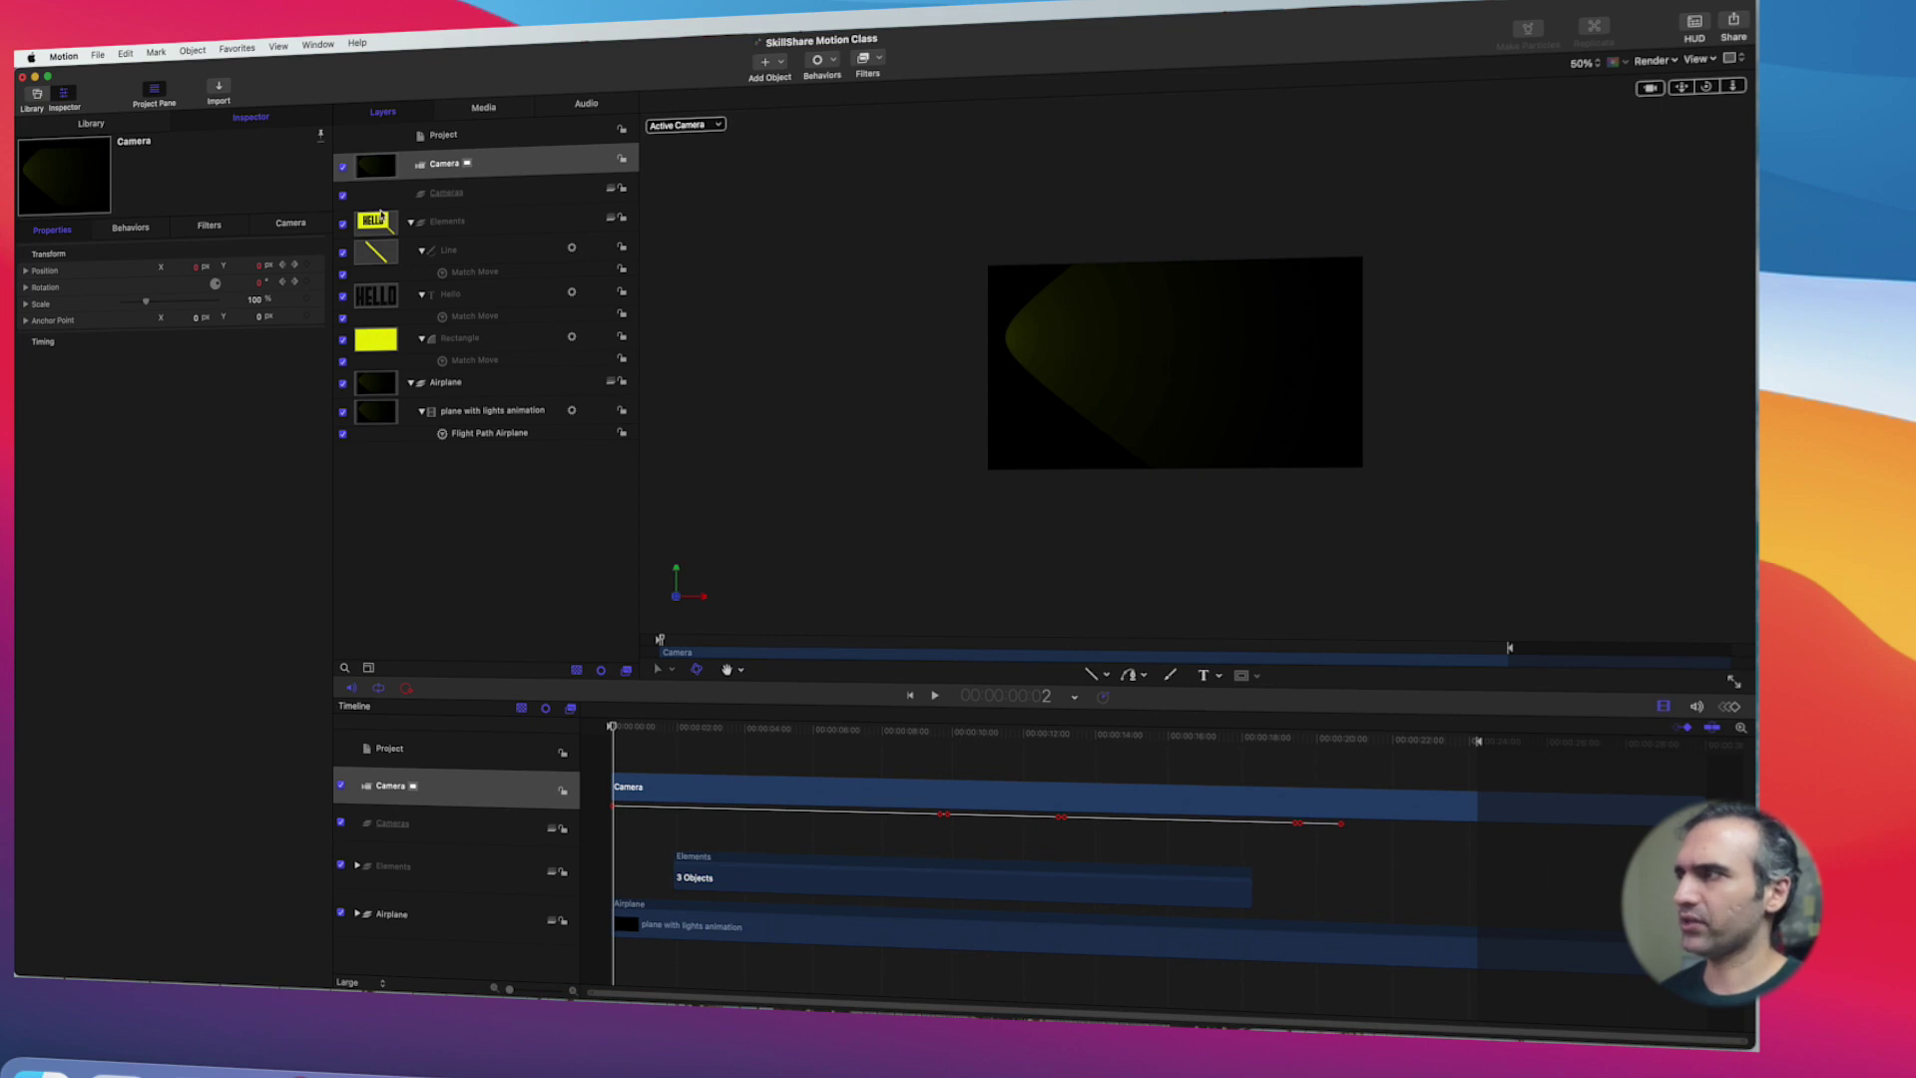
{"action": "left_click", "coordinate": [410, 222]}
{"action": "left_click", "coordinate": [410, 250]}
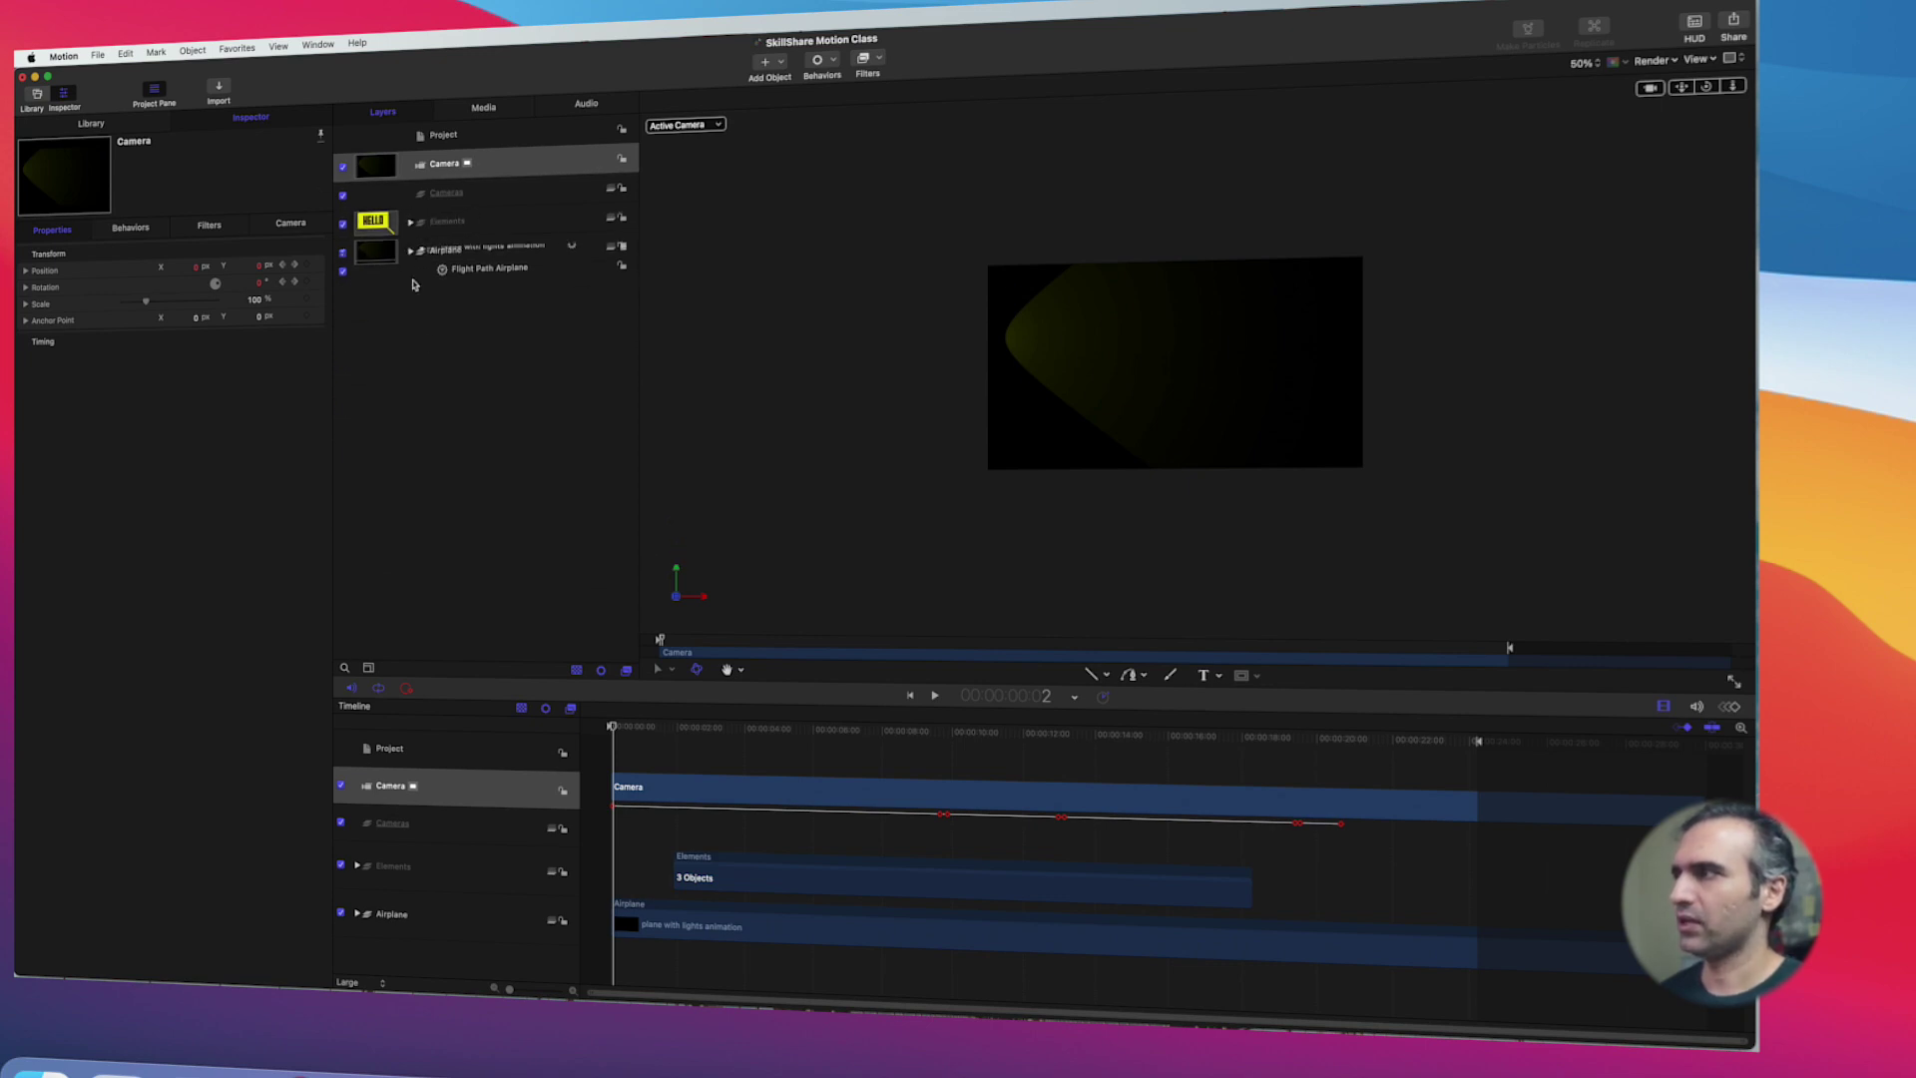
Step: Scrub from the start to 20:22 to review the camera moves around the airplane and label
{"action": "left_click_drag", "start_coordinate": [613, 731], "coordinate": [742, 737]}
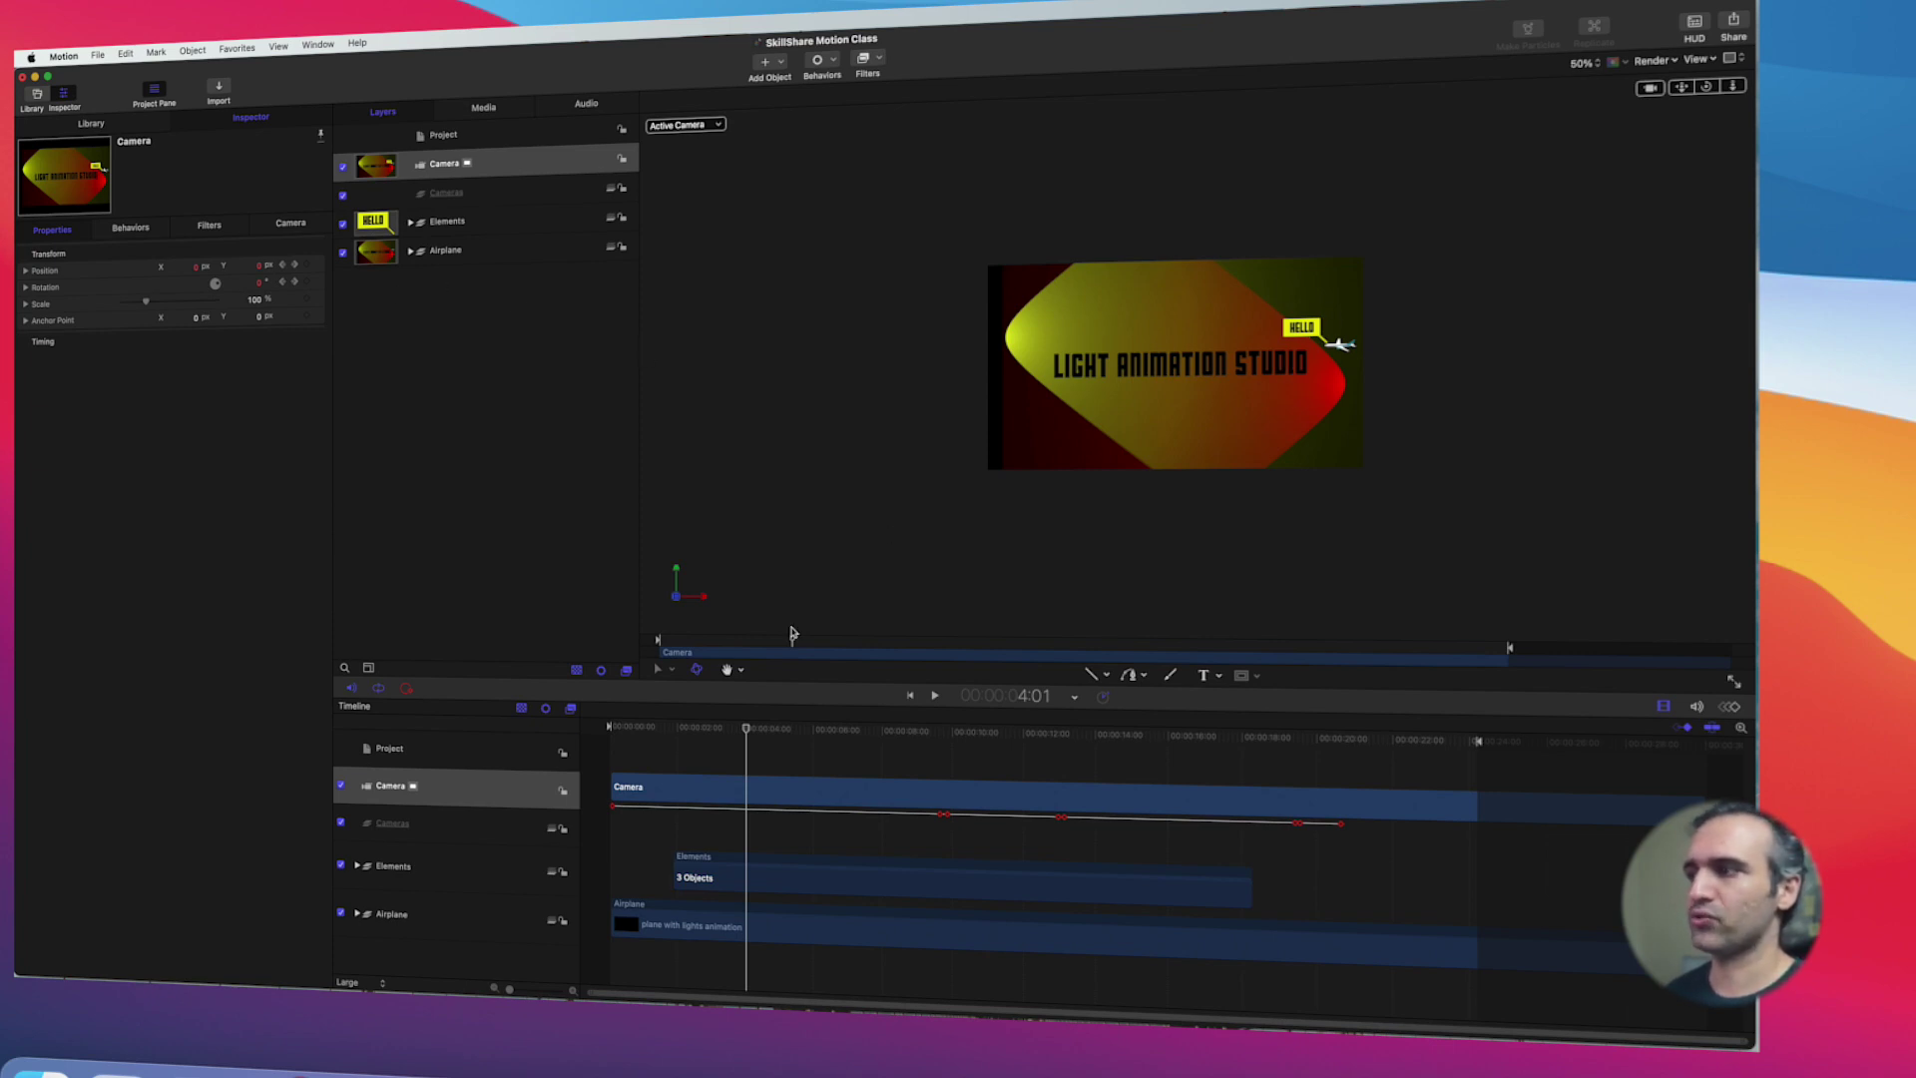
{"action": "left_click_drag", "start_coordinate": [751, 734], "coordinate": [1346, 714]}
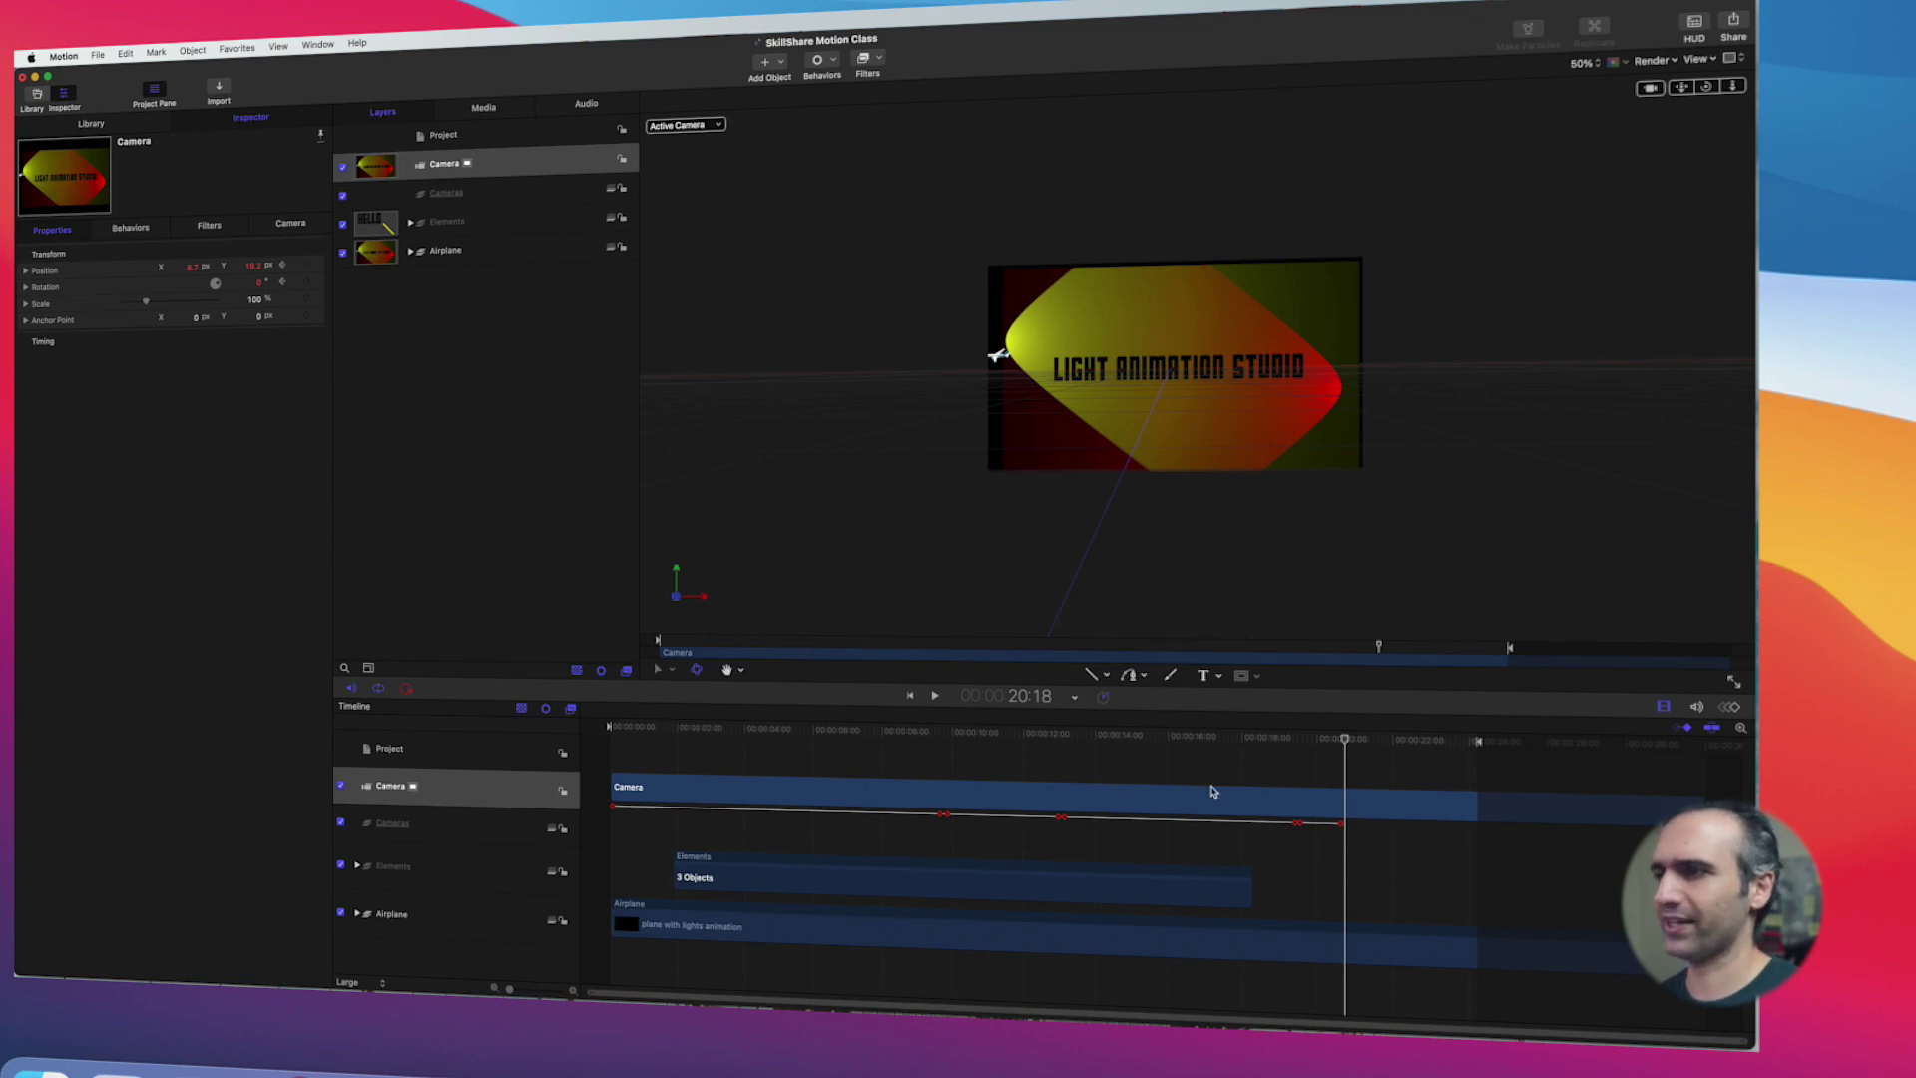
{"action": "mouse_move", "coordinate": [1343, 740]}
{"action": "left_mouse_down"}
{"action": "mouse_move", "coordinate": [1375, 746]}
{"action": "mouse_move", "coordinate": [1267, 742]}
{"action": "mouse_move", "coordinate": [1354, 743]}
{"action": "left_mouse_up"}
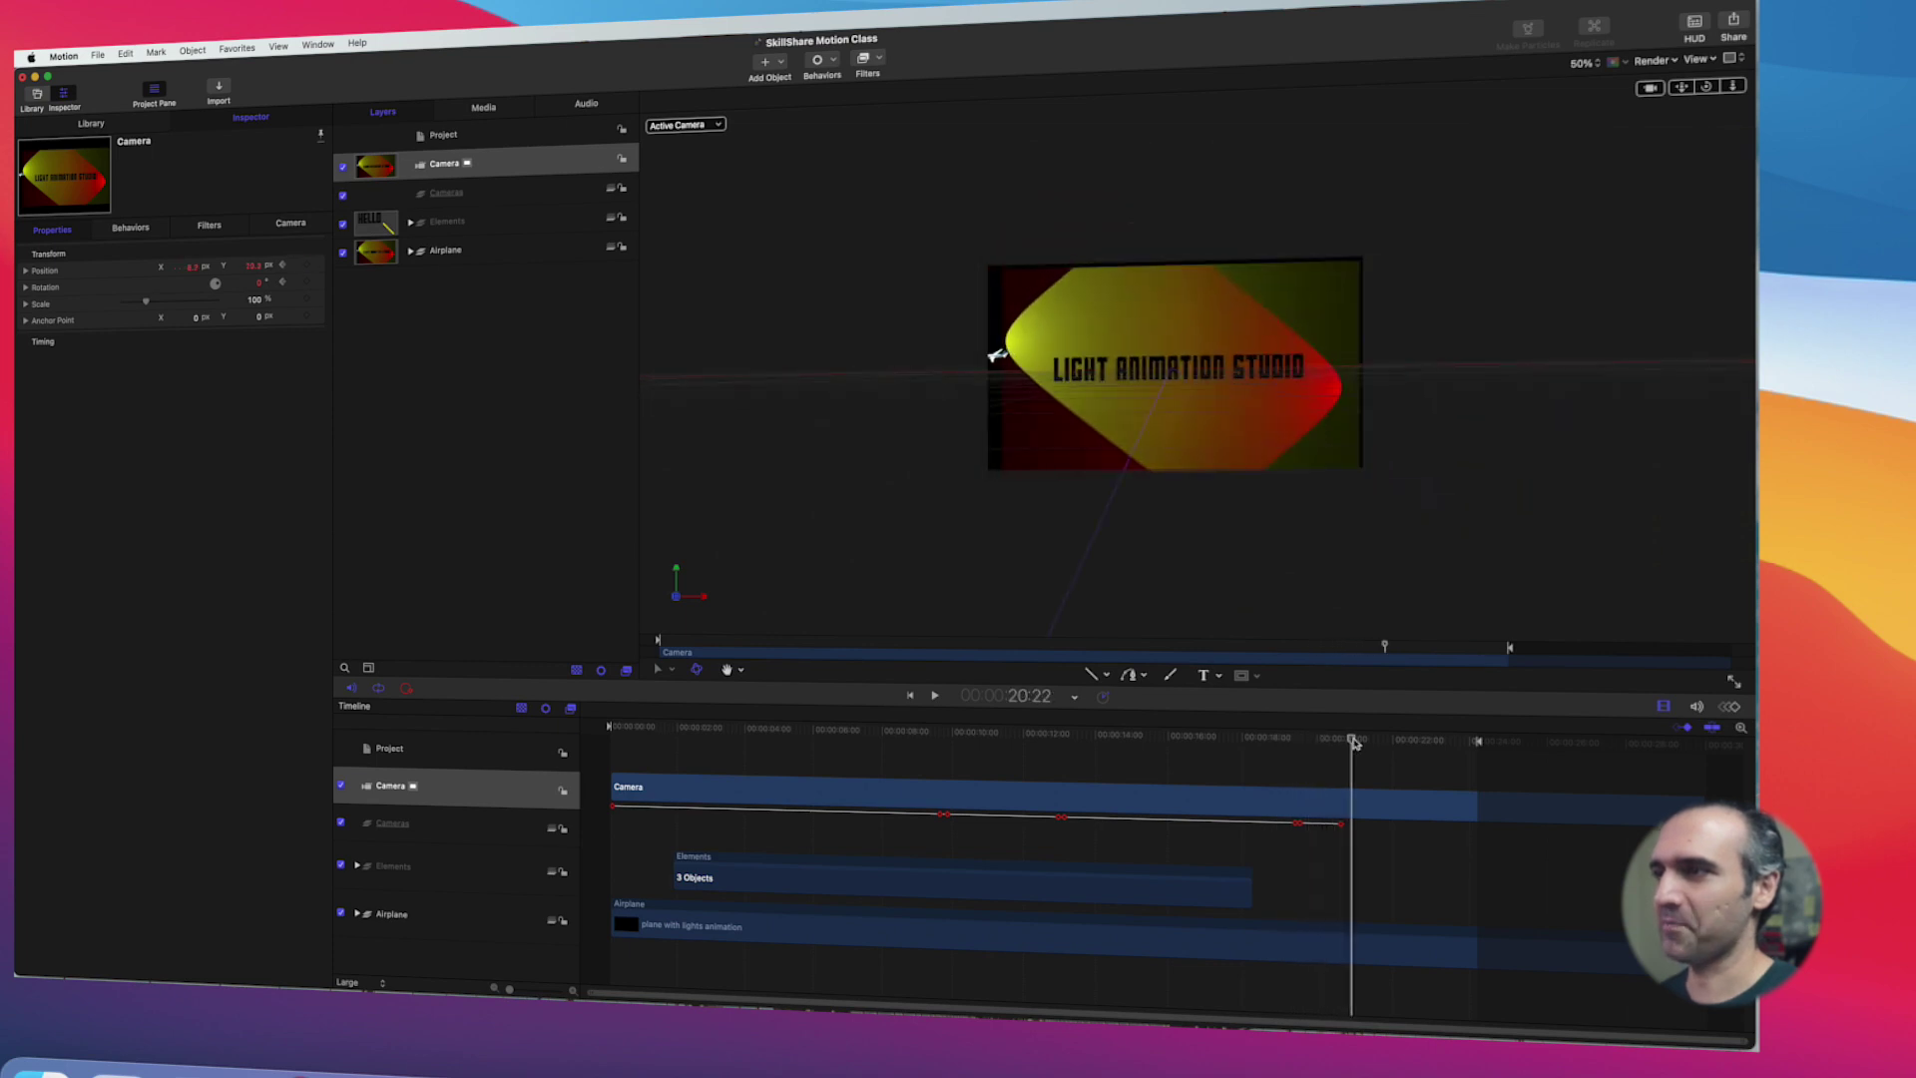
Step: Create a new group above the Cameras group and name it Rocket
{"action": "left_click", "coordinate": [467, 331]}
{"action": "right_click", "coordinate": [464, 332]}
{"action": "left_click", "coordinate": [497, 334]}
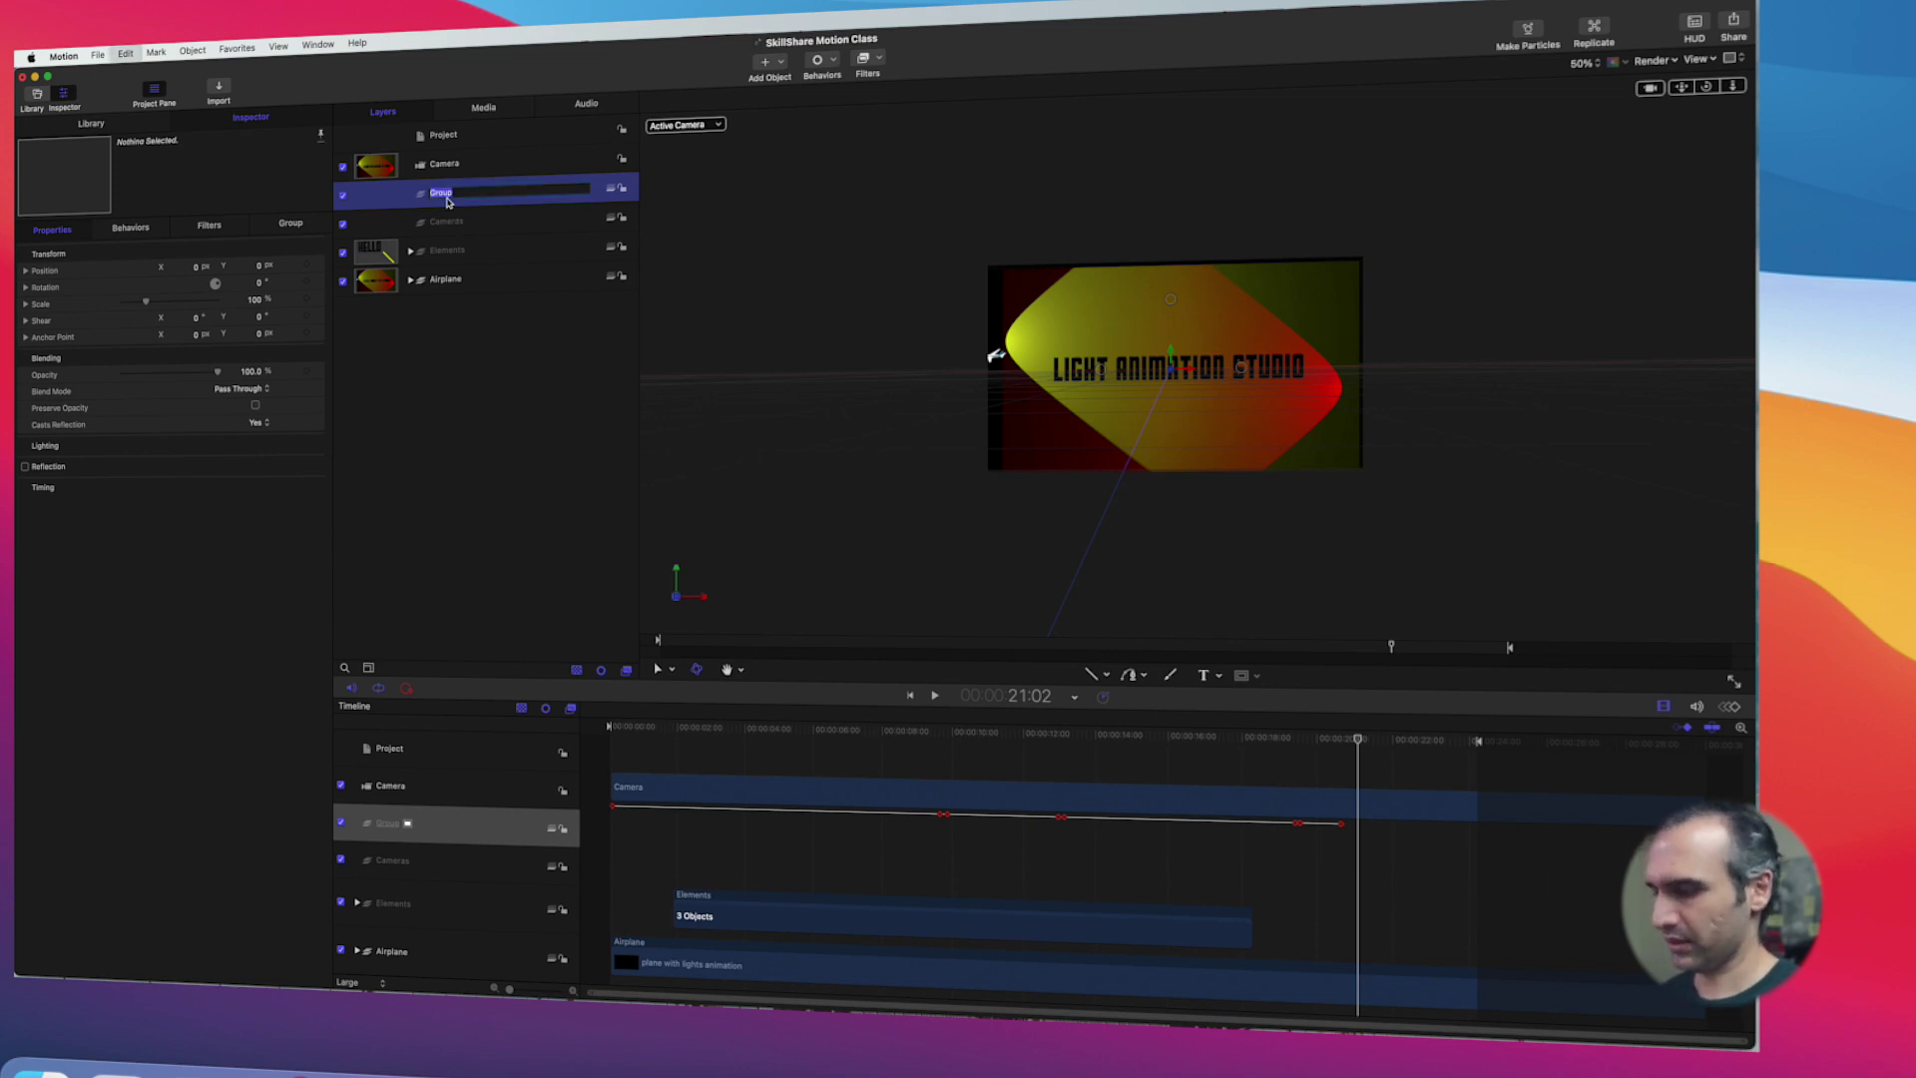
{"action": "key", "text": "Return"}
Step: Review the camera move up to 19:19 and import the rocket image Layer 1.png into the Rocket group
{"action": "key", "text": "space"}
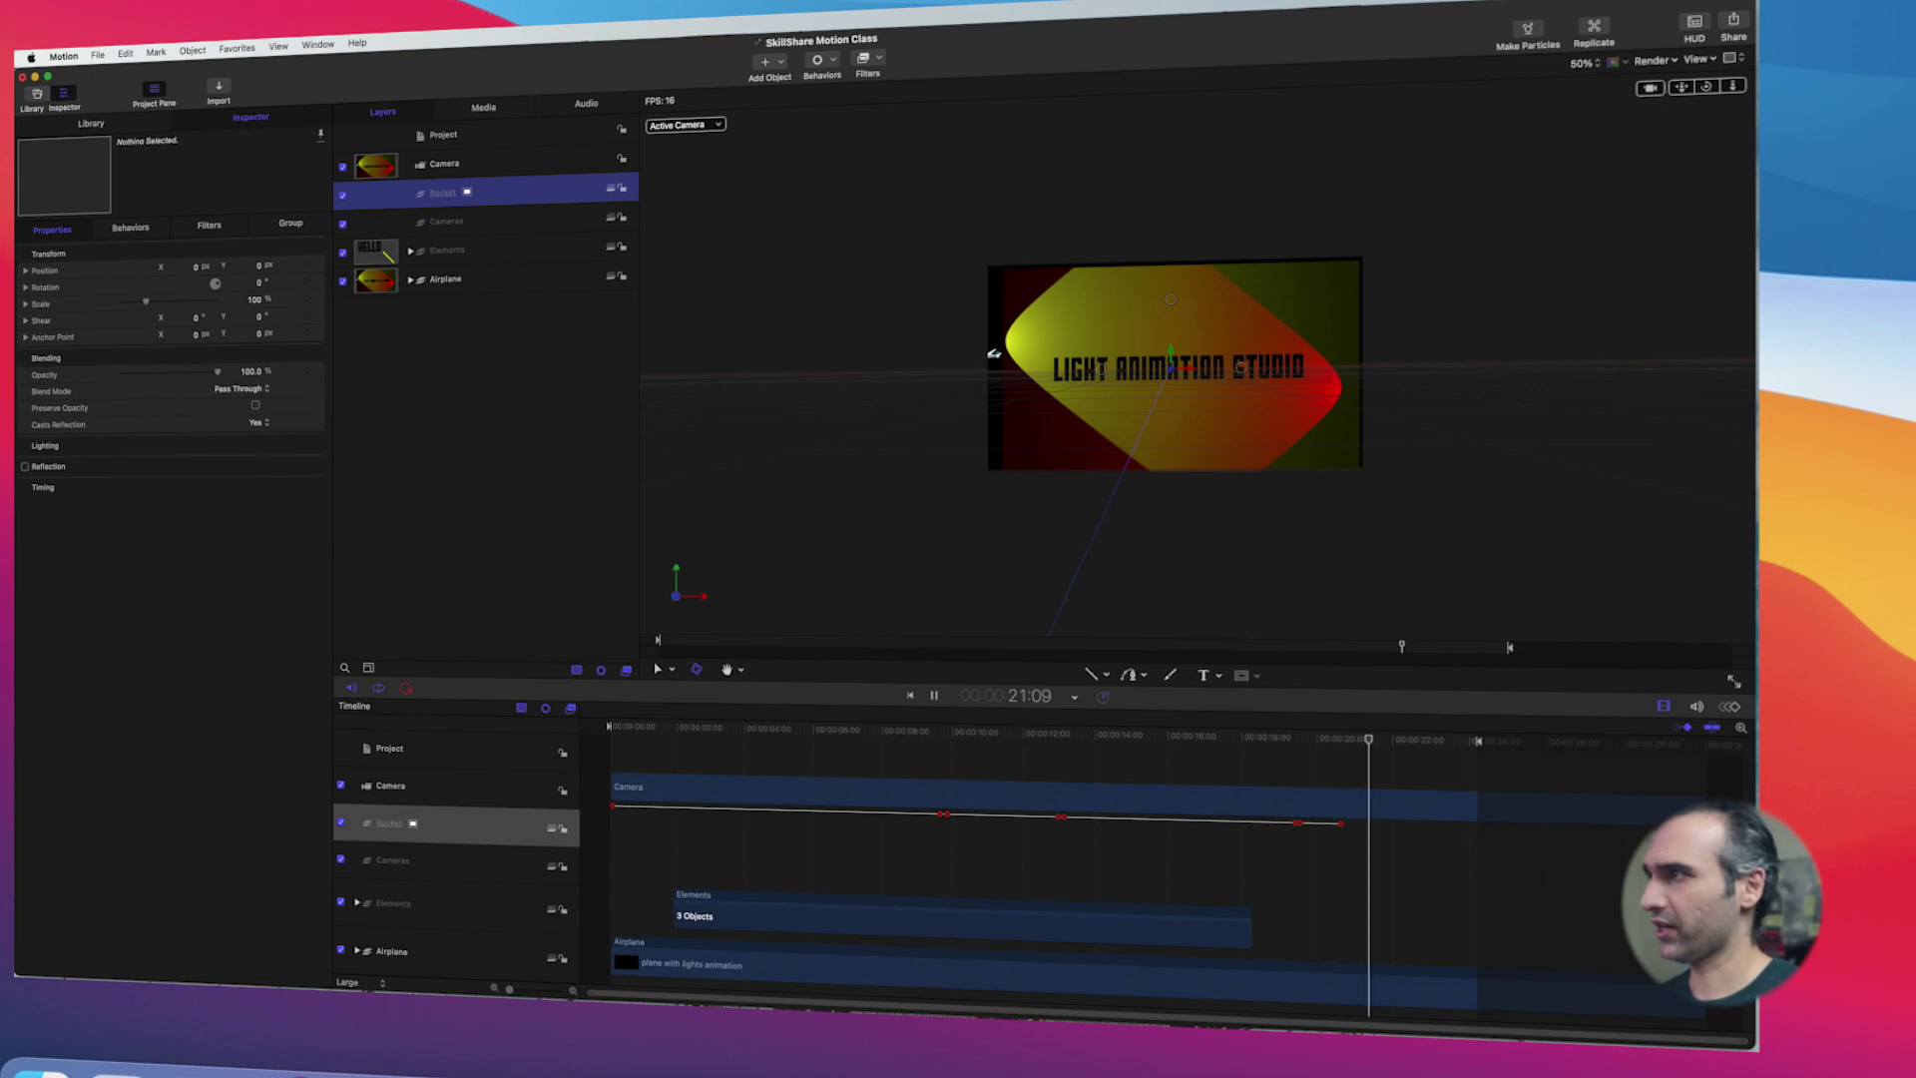
{"action": "key", "text": "space"}
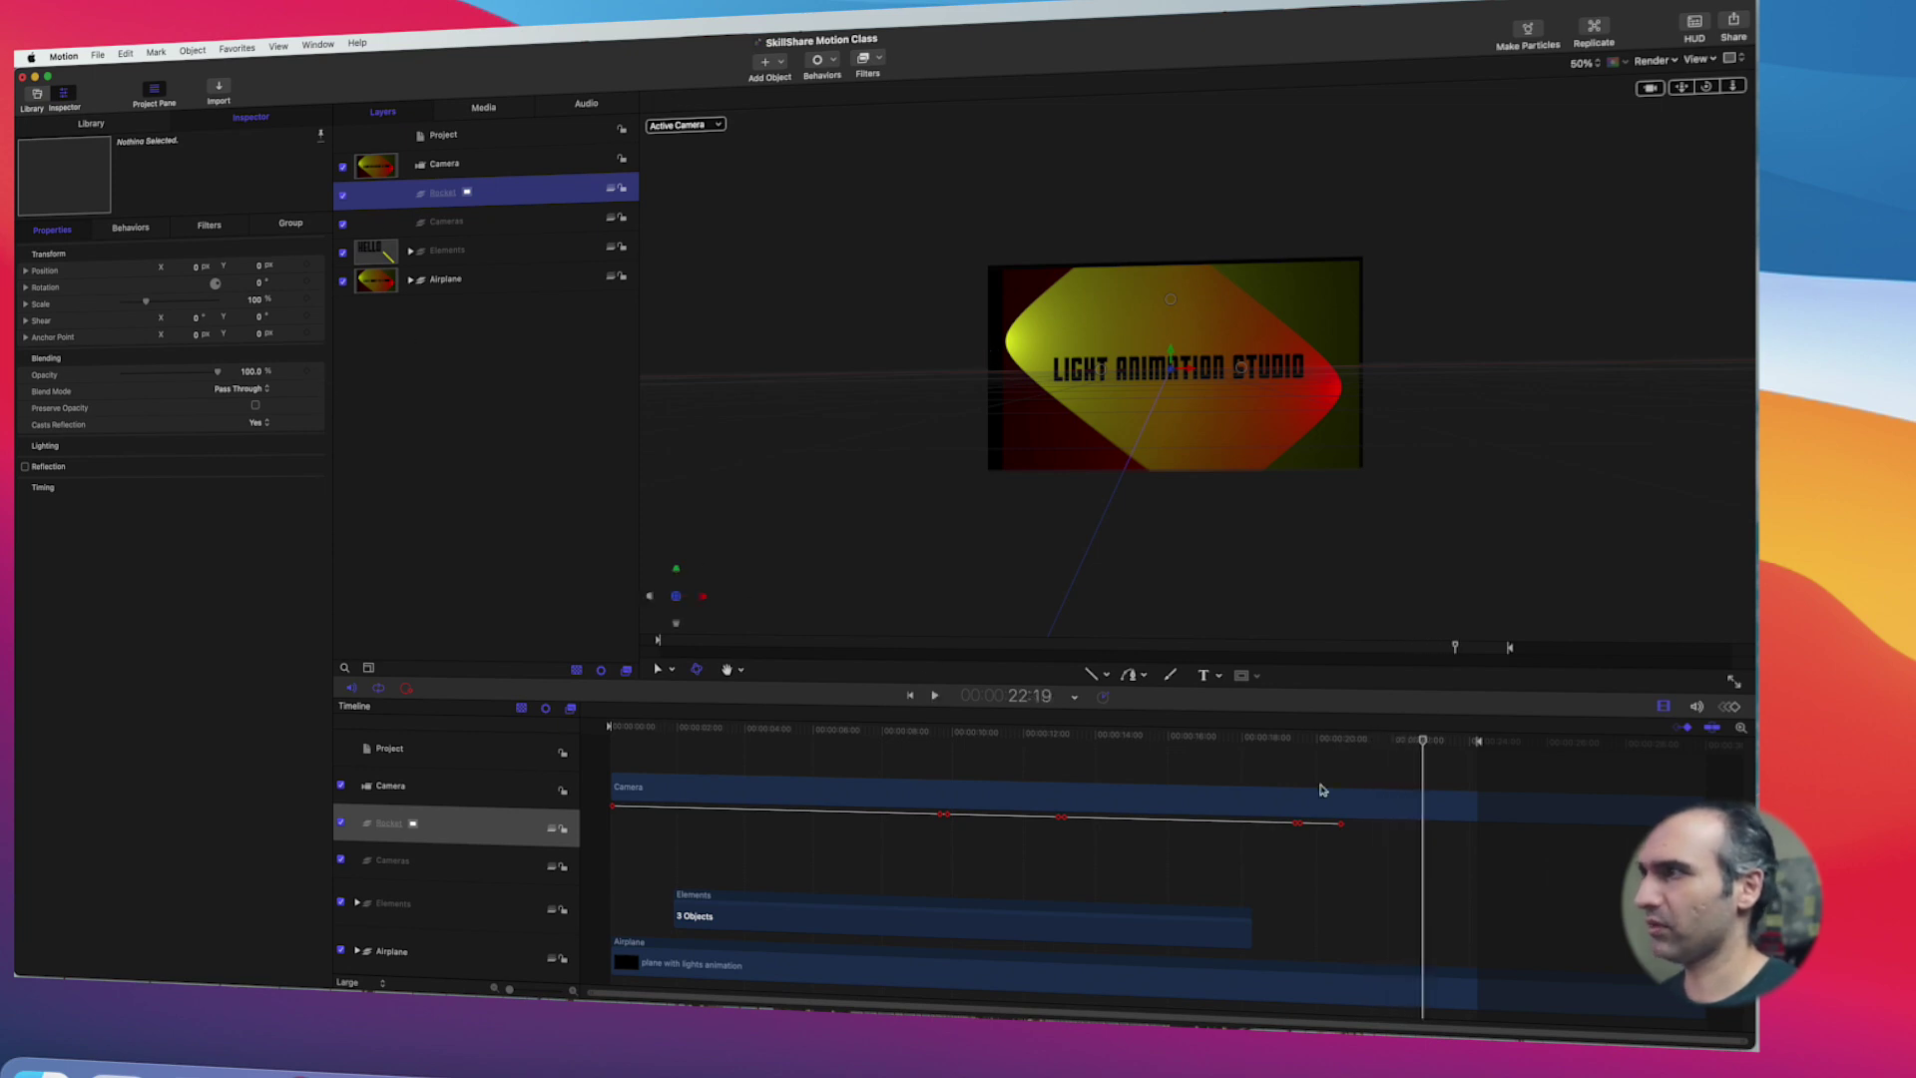
{"action": "left_click_drag", "start_coordinate": [1429, 760], "coordinate": [1110, 763]}
{"action": "left_click_drag", "start_coordinate": [1133, 762], "coordinate": [1311, 772]}
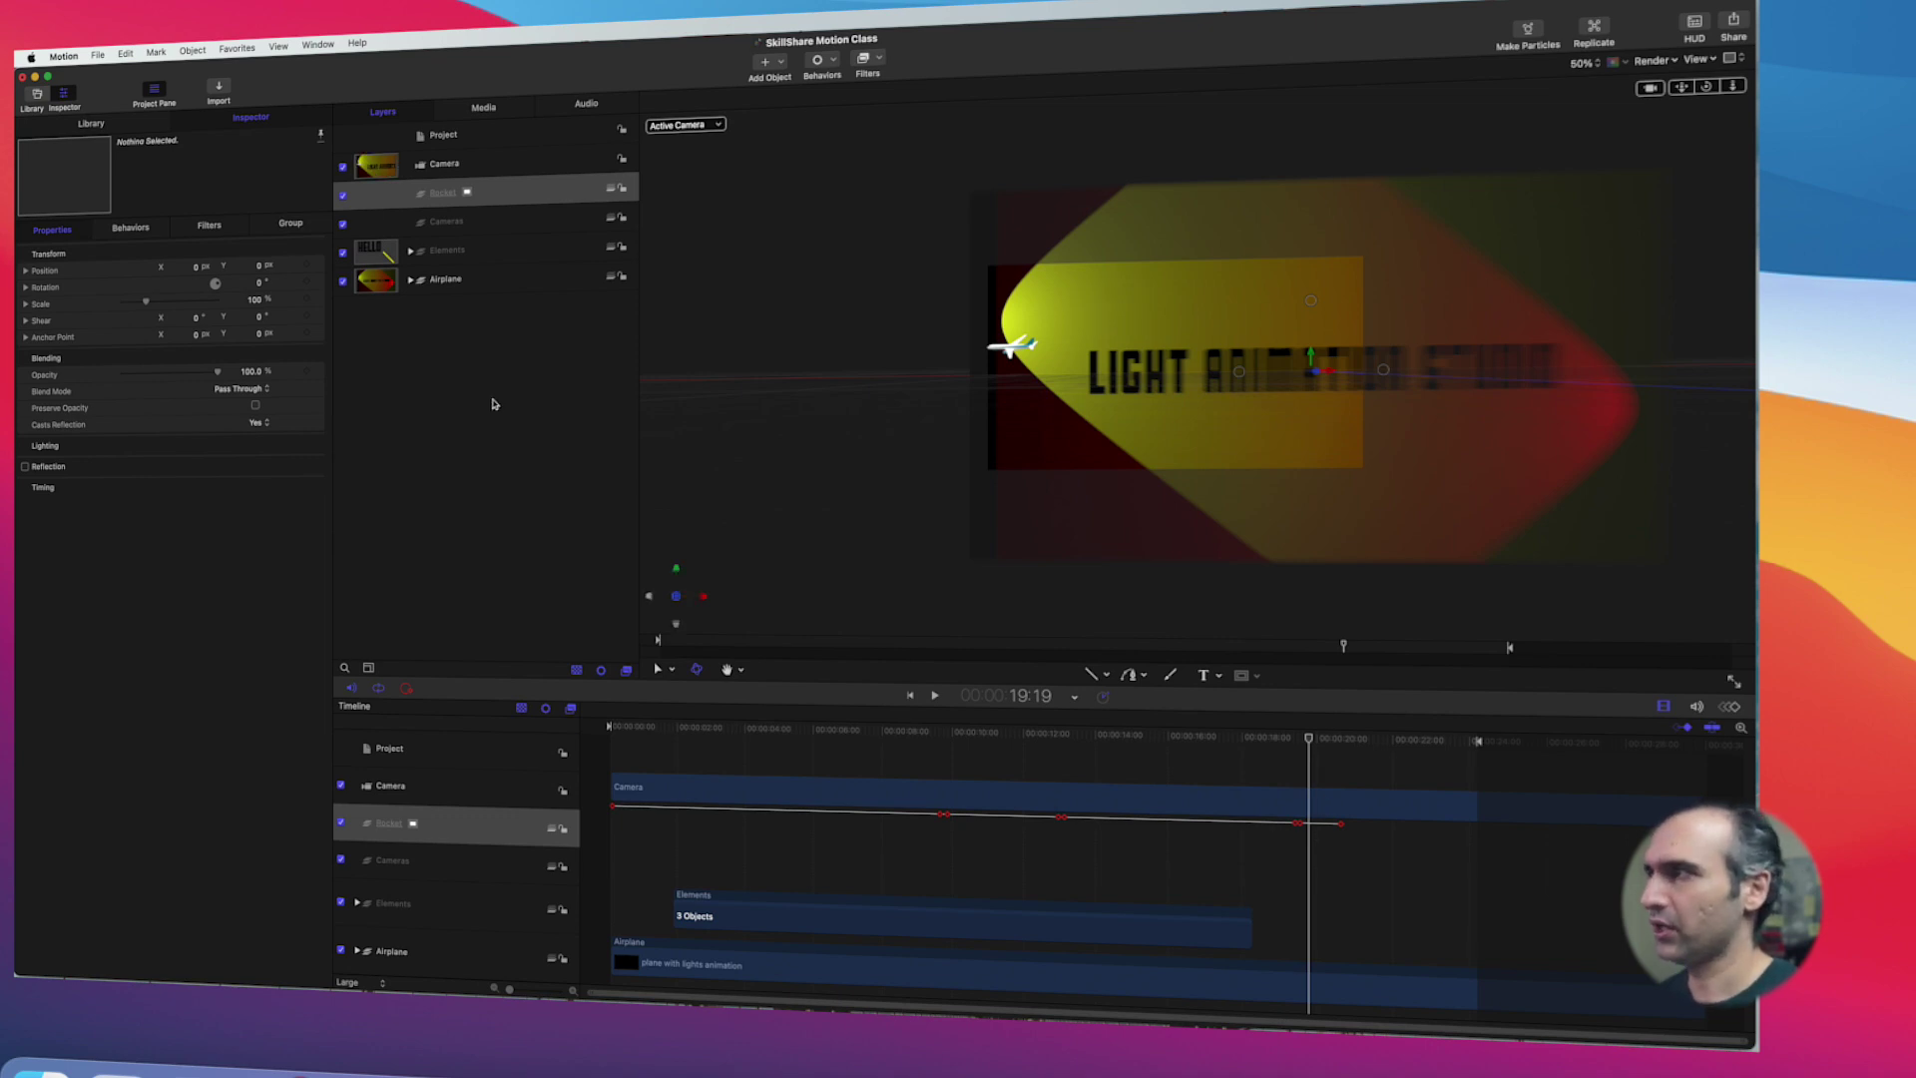
{"action": "left_click", "coordinate": [221, 100]}
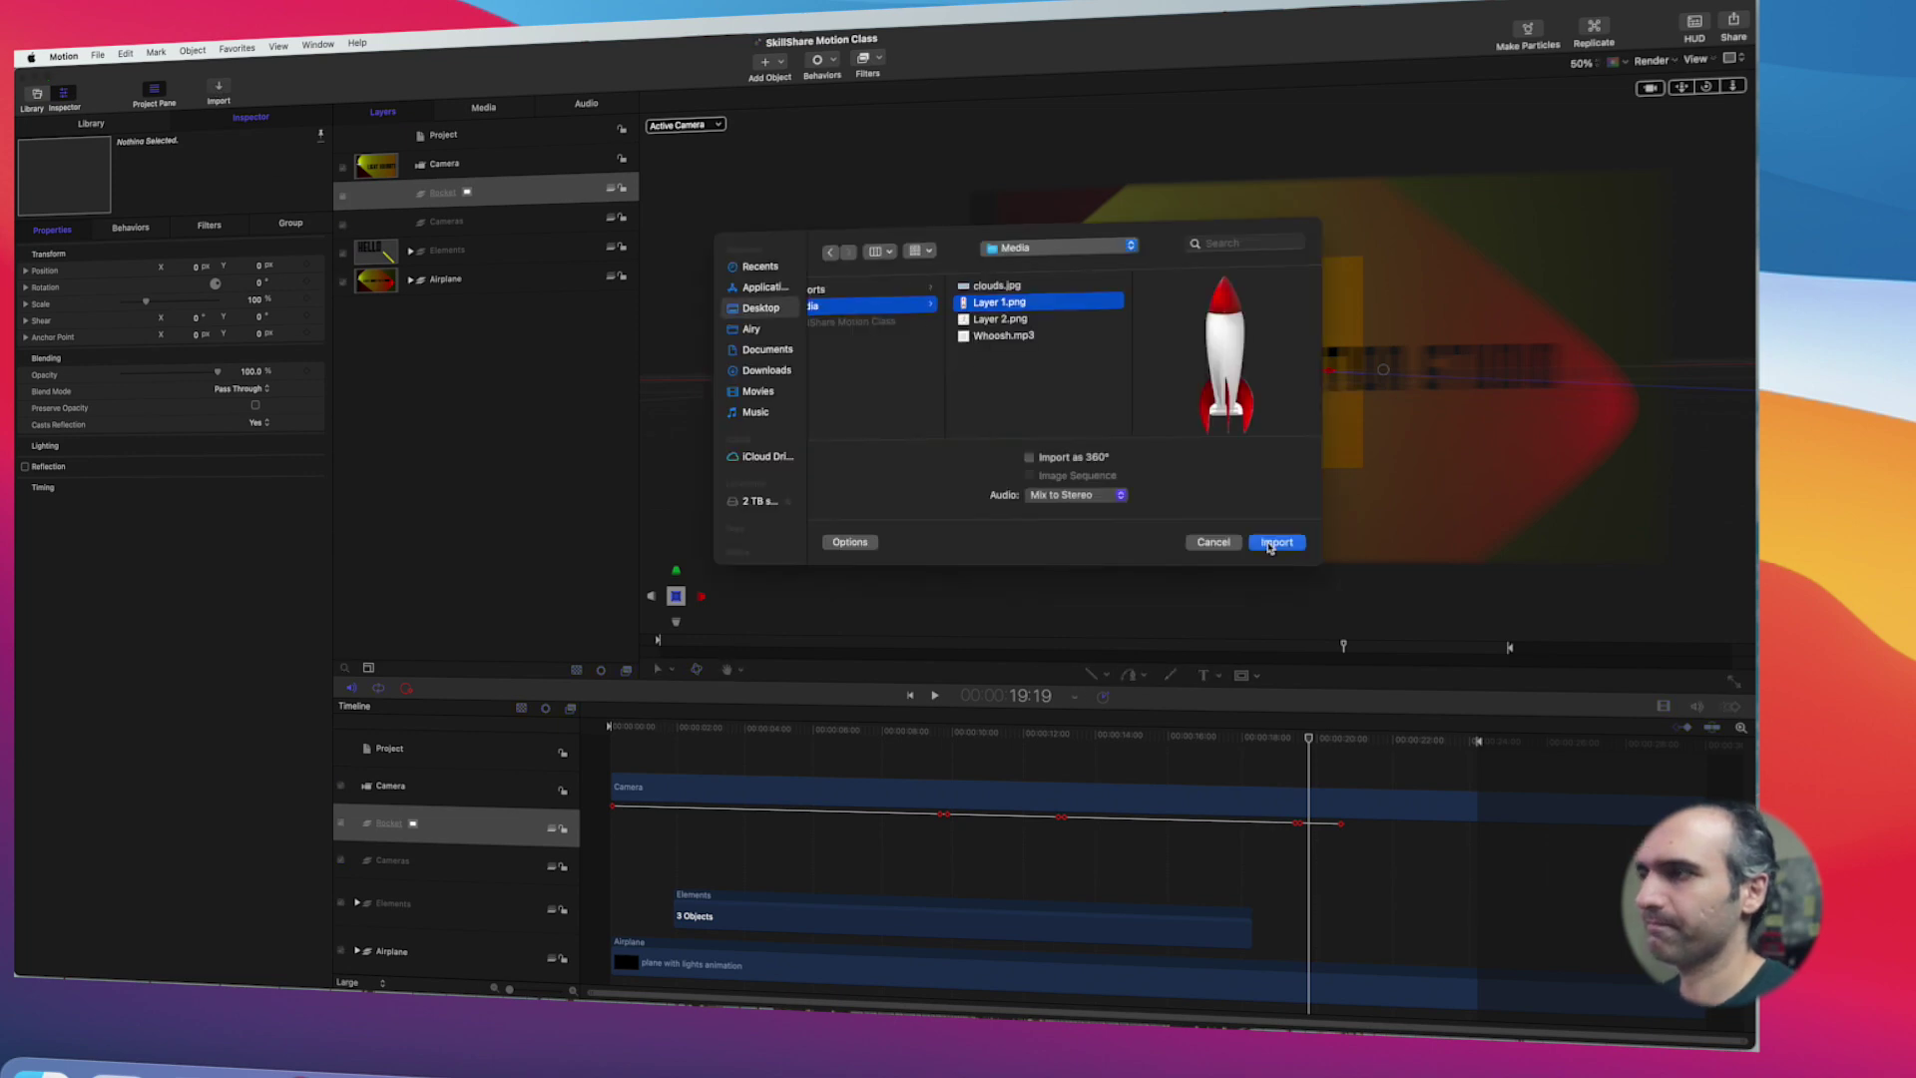
{"action": "left_click", "coordinate": [1270, 543]}
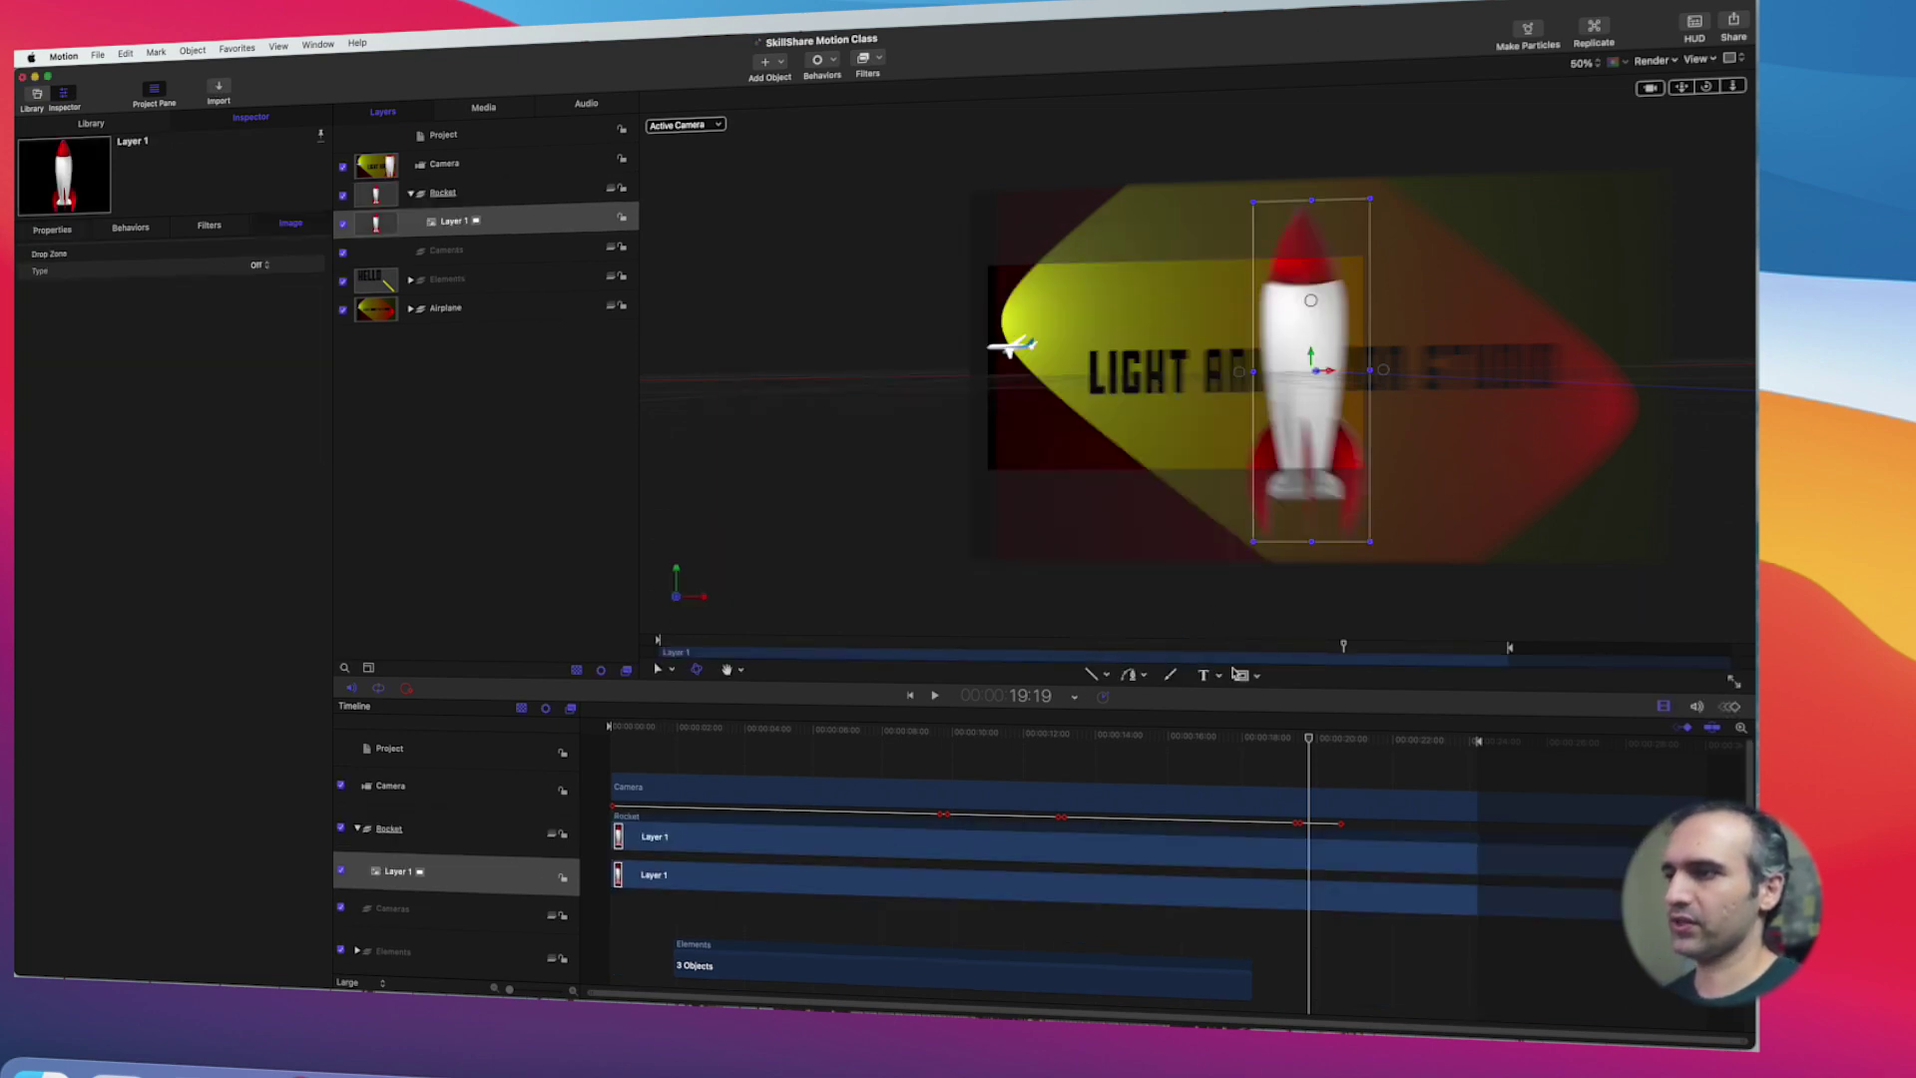
Step: Make the rocket's Layer 1 clip start at about 20:06, shortly before the camera's last keyframe
{"action": "left_click_drag", "start_coordinate": [1307, 739], "coordinate": [1342, 738]}
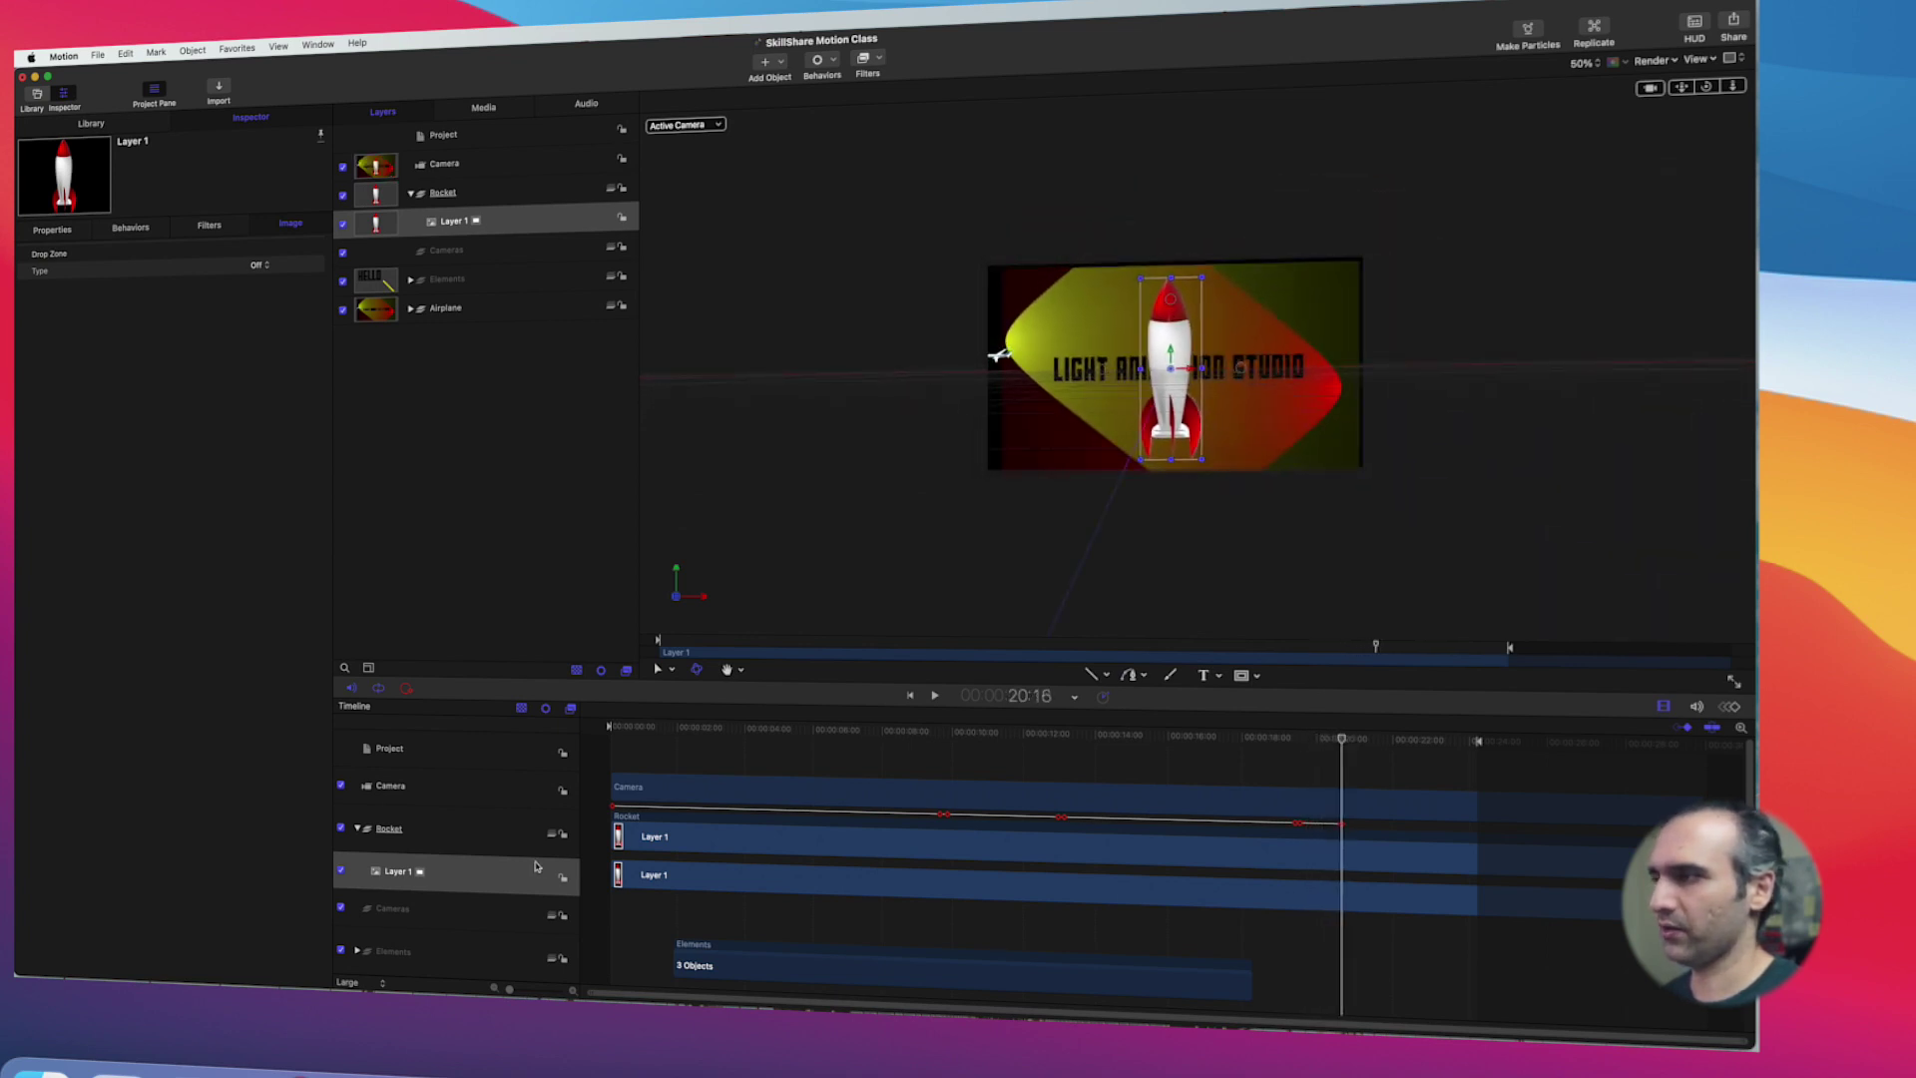
{"action": "left_click_drag", "start_coordinate": [611, 837], "coordinate": [1334, 832]}
{"action": "left_click_drag", "start_coordinate": [1342, 739], "coordinate": [1337, 739]}
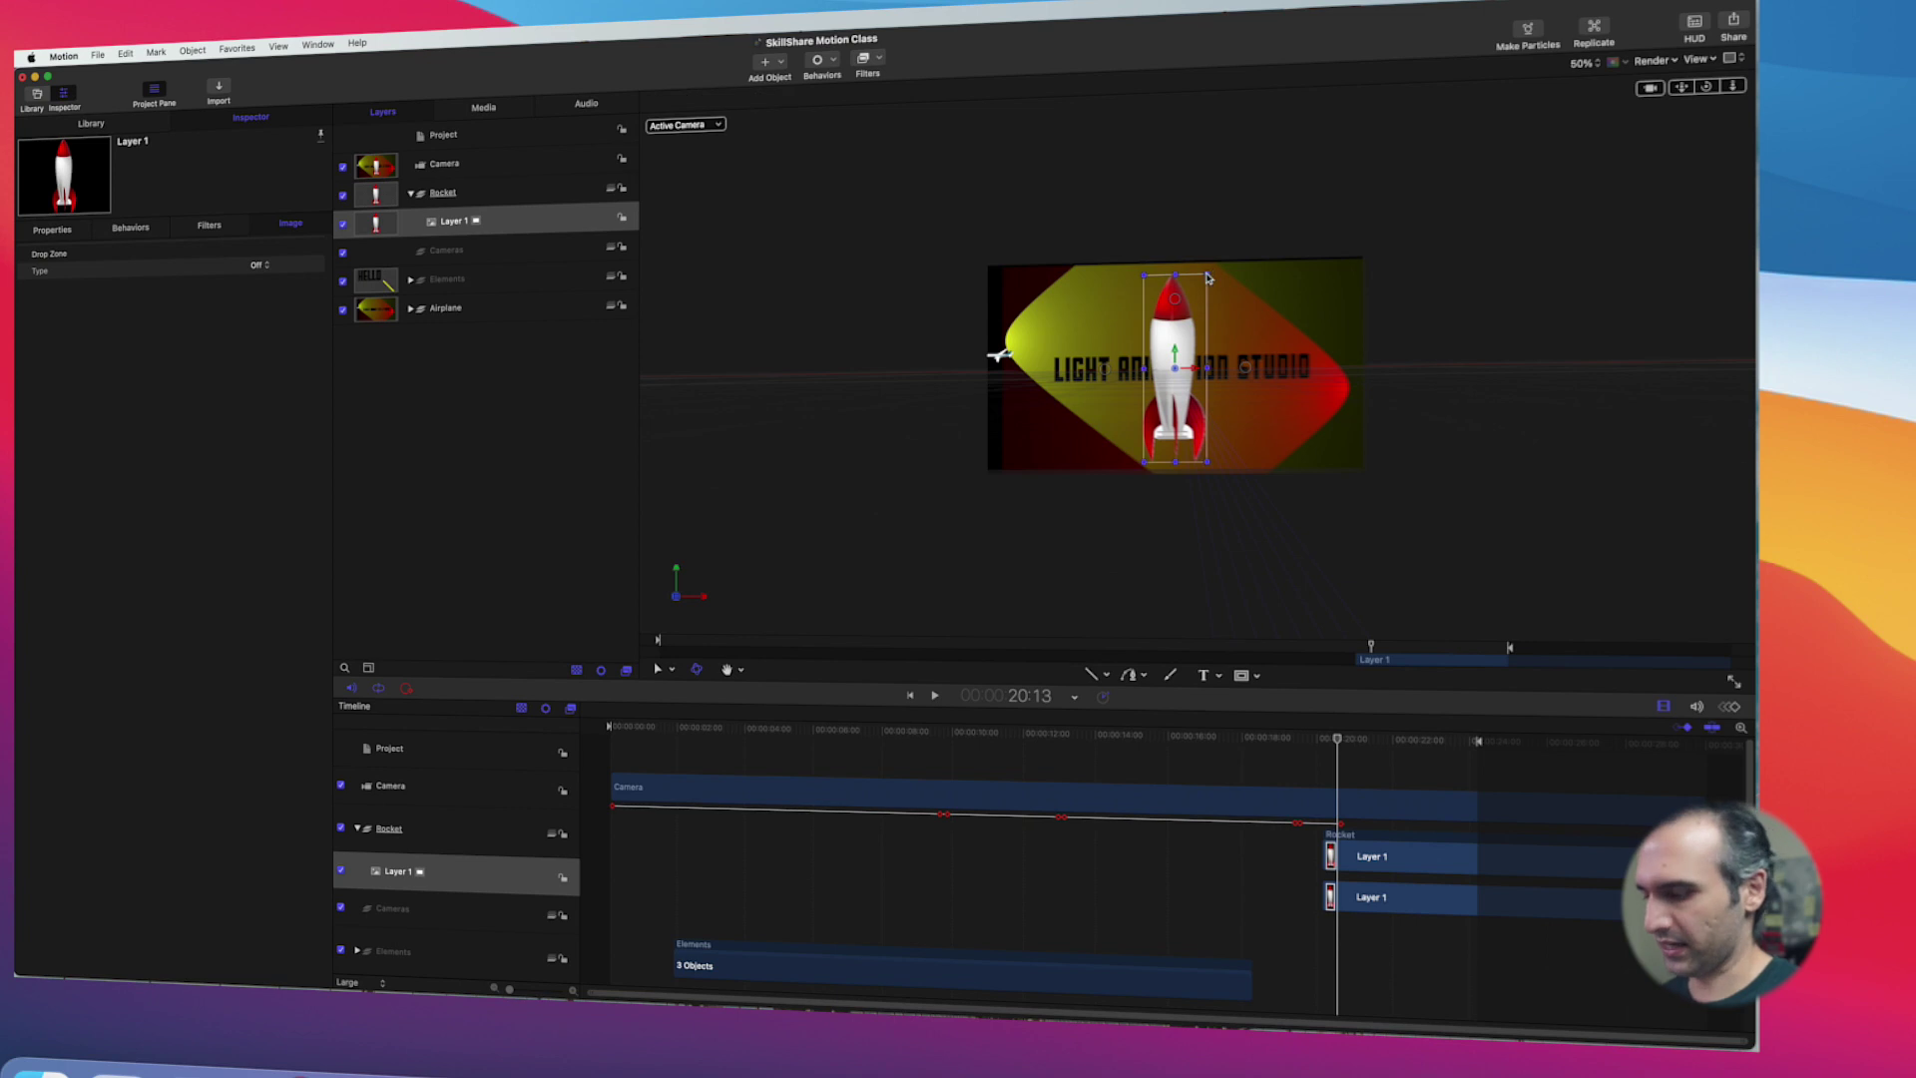
Step: Scale the rocket down to a small size near the picture's lower edge and go to its clip's start at 20:06
{"action": "left_click_drag", "start_coordinate": [1207, 272], "coordinate": [1149, 457]}
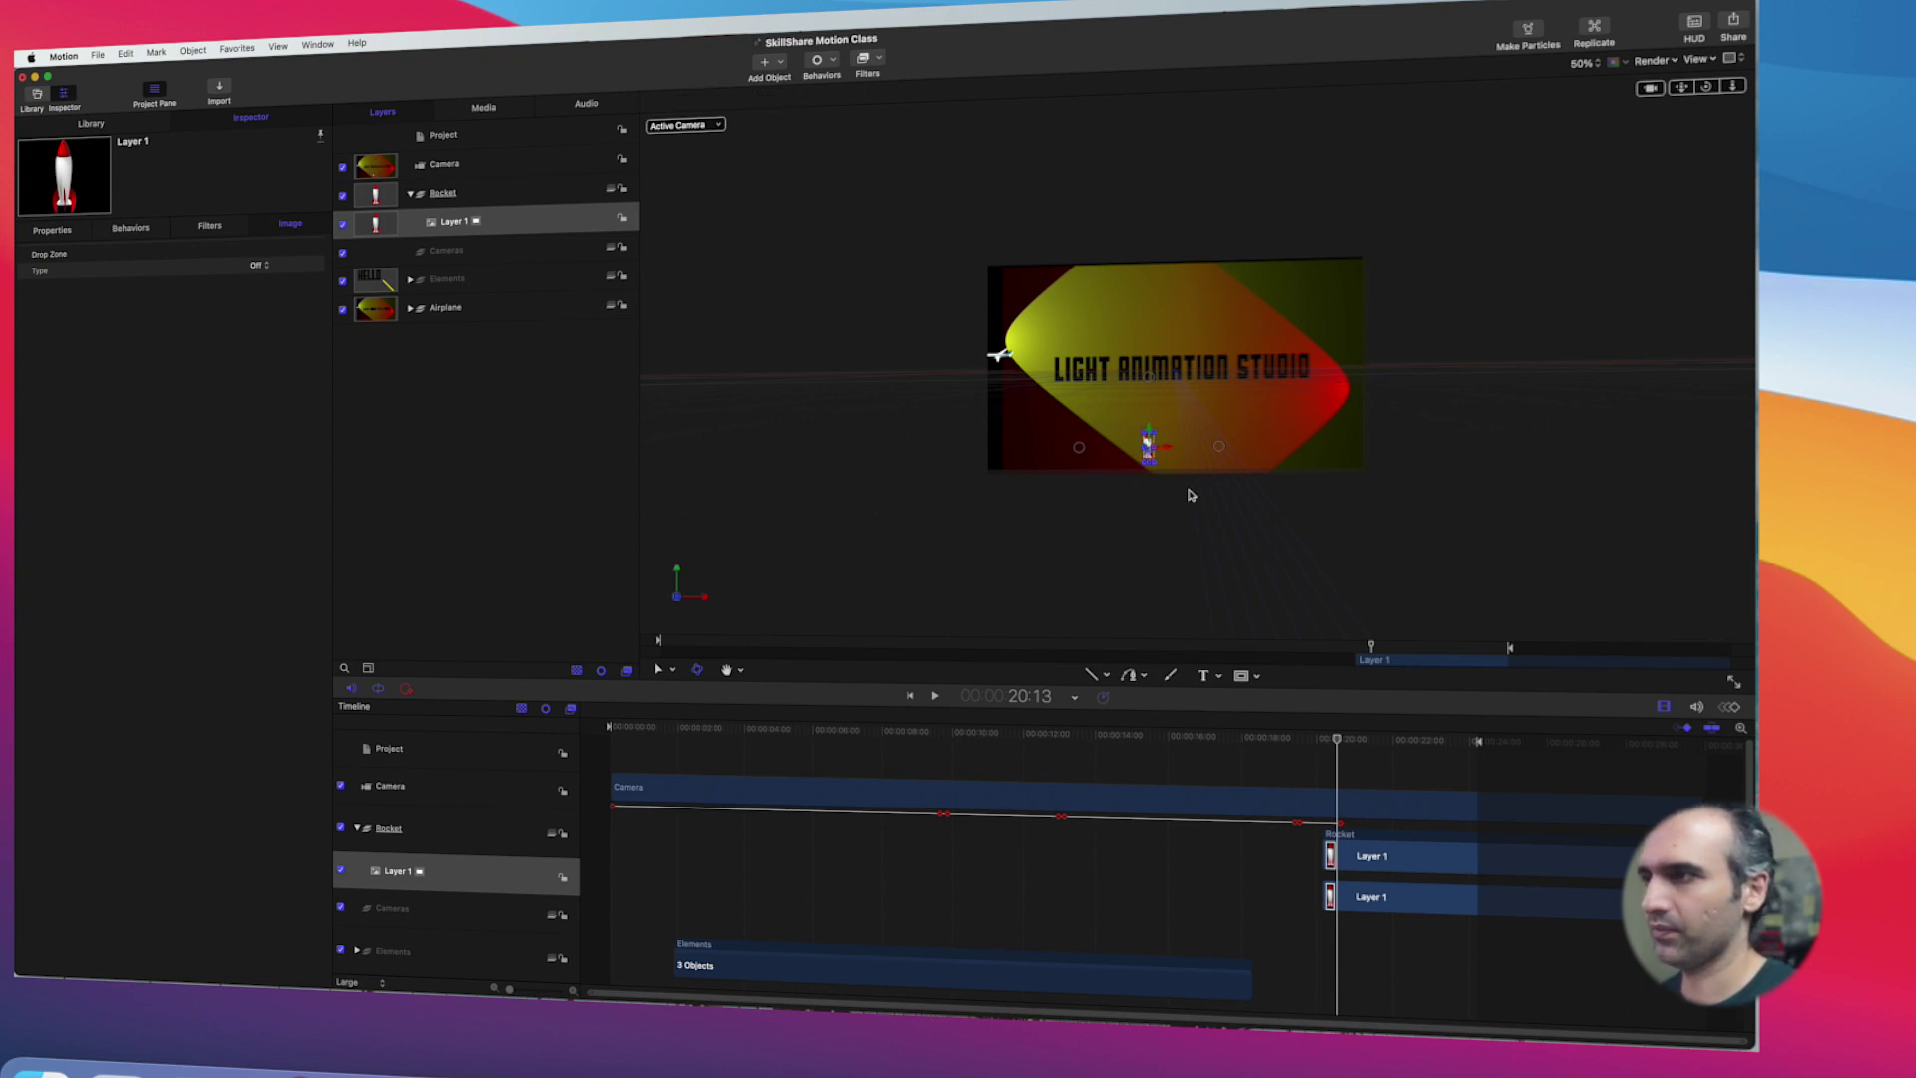
{"action": "mouse_move", "coordinate": [1336, 740]}
{"action": "left_mouse_down"}
{"action": "mouse_move", "coordinate": [1310, 741]}
{"action": "mouse_move", "coordinate": [1327, 748]}
{"action": "left_mouse_up"}
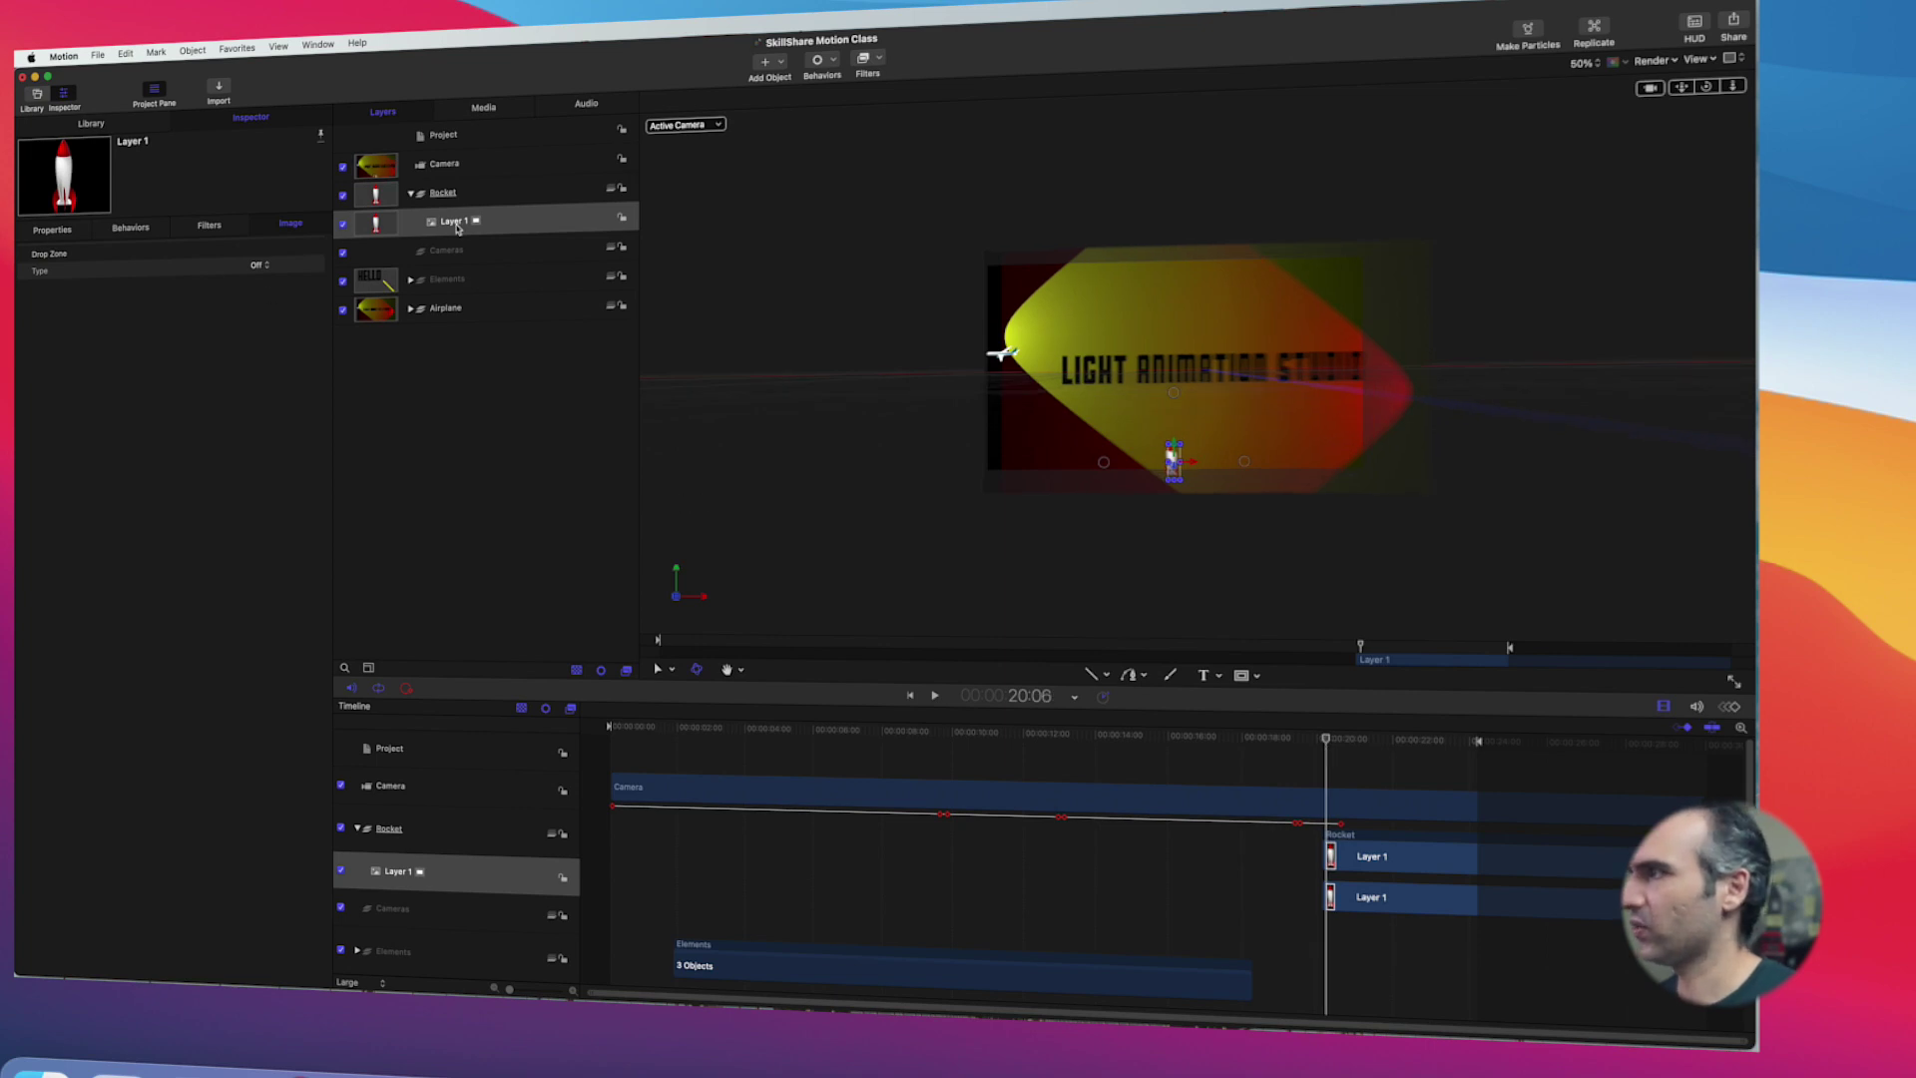
Step: Keyframe the rocket's position at 20:06 and, at 23:09, raise it straight up above the LIGHT ANIMATION STUDIO text
{"action": "left_click", "coordinate": [44, 233]}
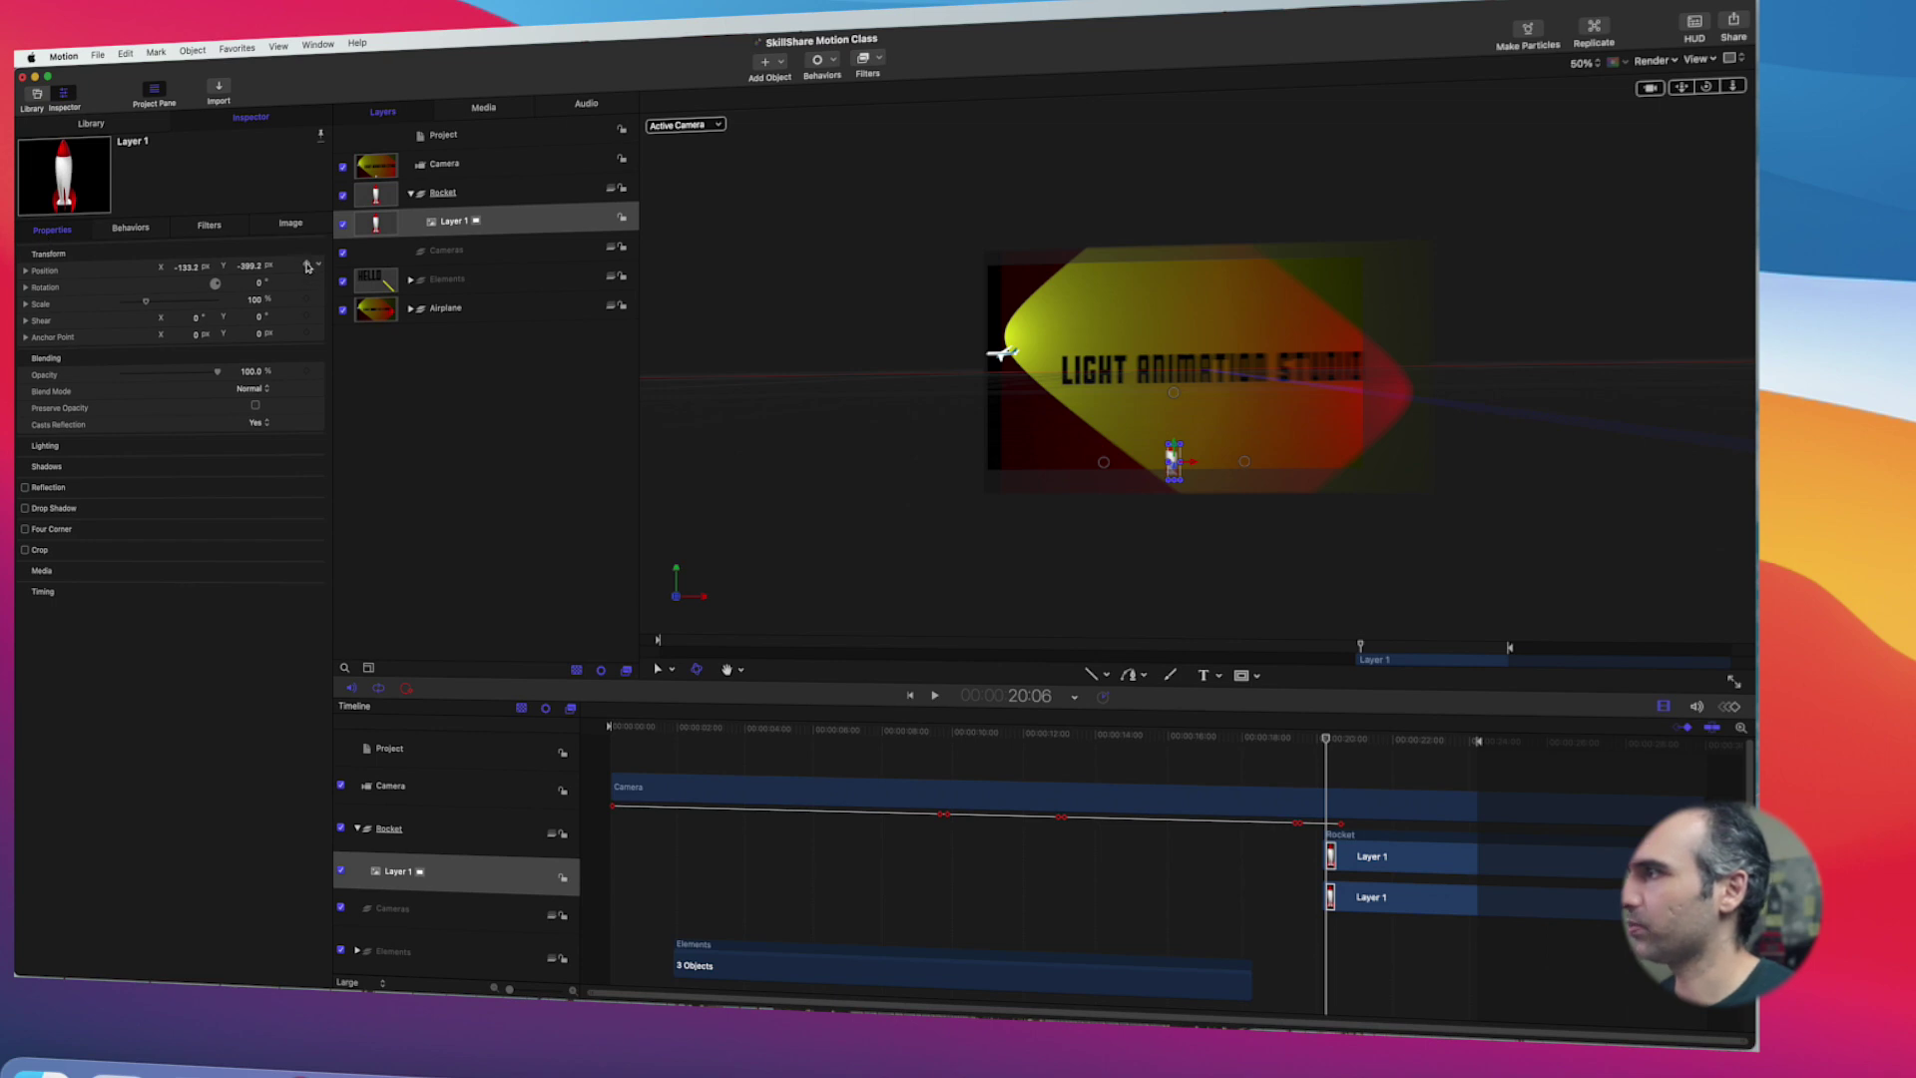
{"action": "left_click", "coordinate": [307, 268]}
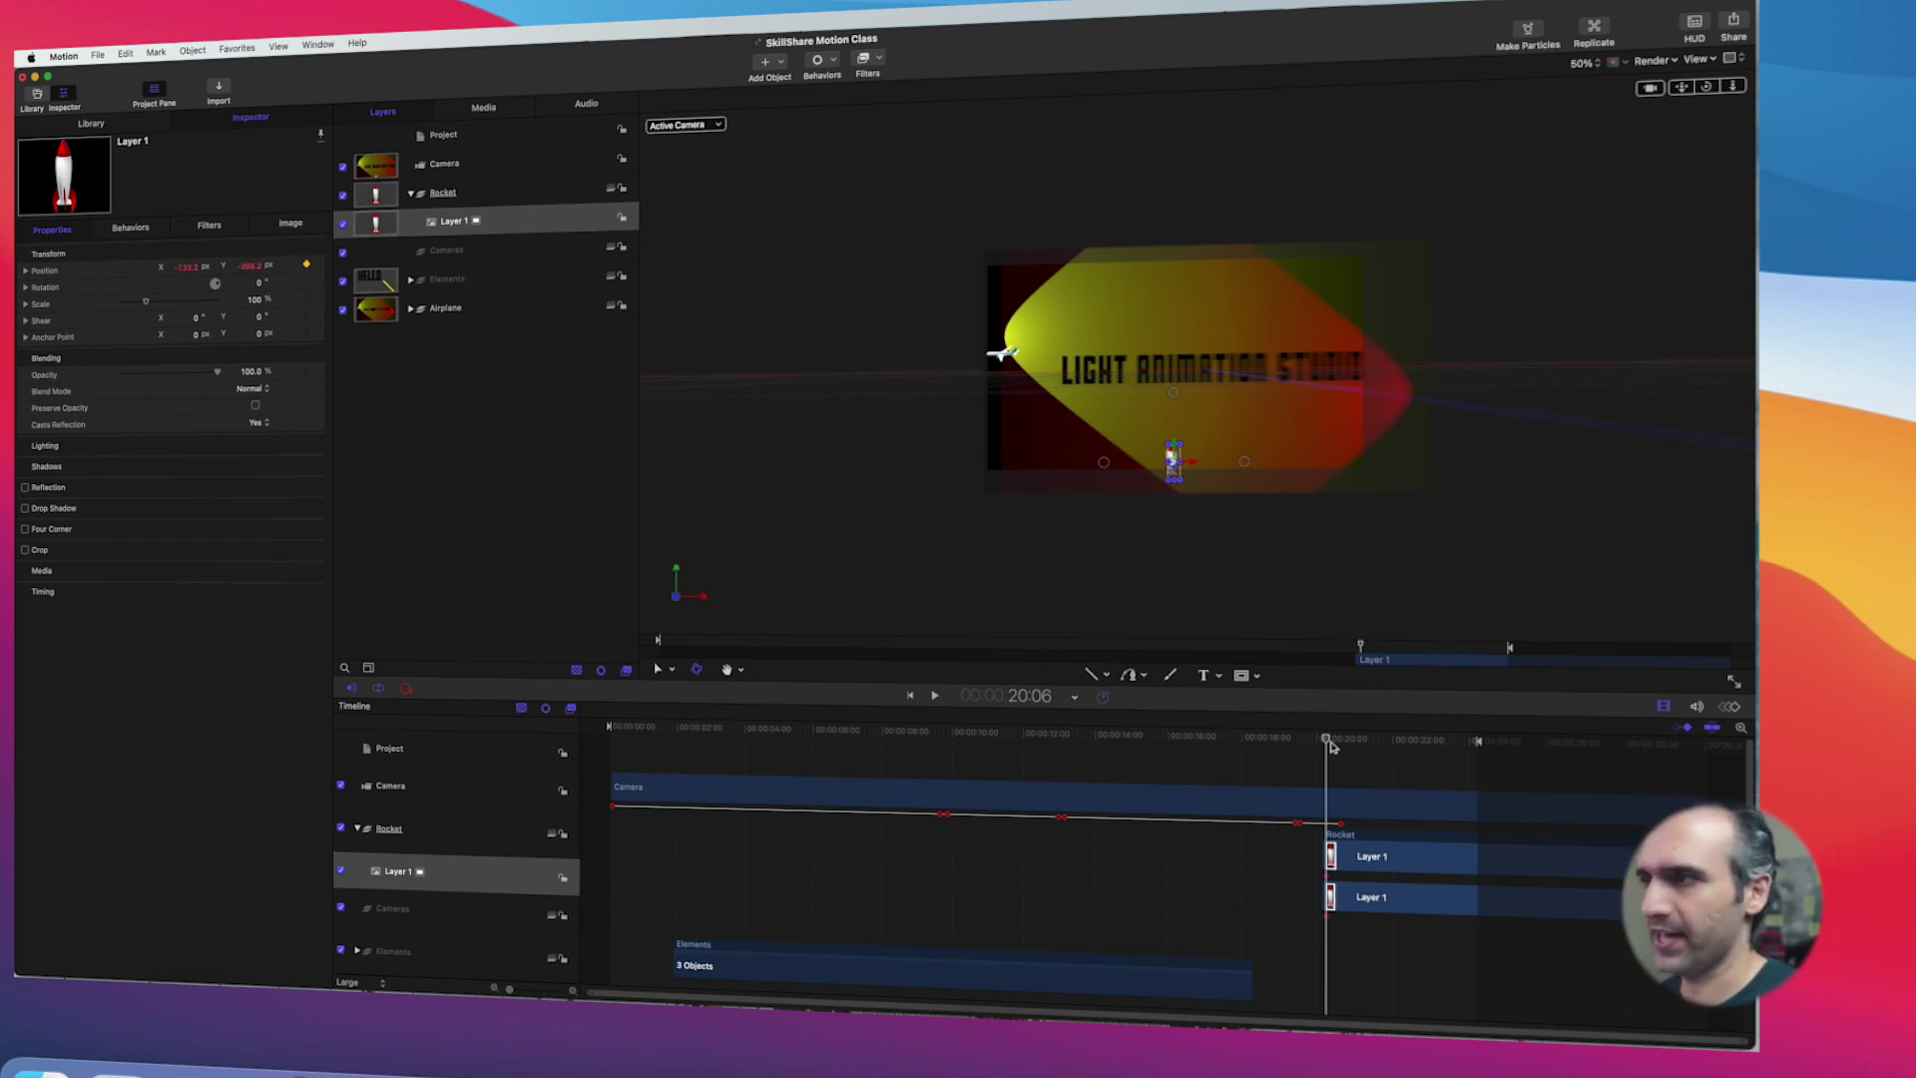
{"action": "left_click_drag", "start_coordinate": [1330, 747], "coordinate": [1445, 747]}
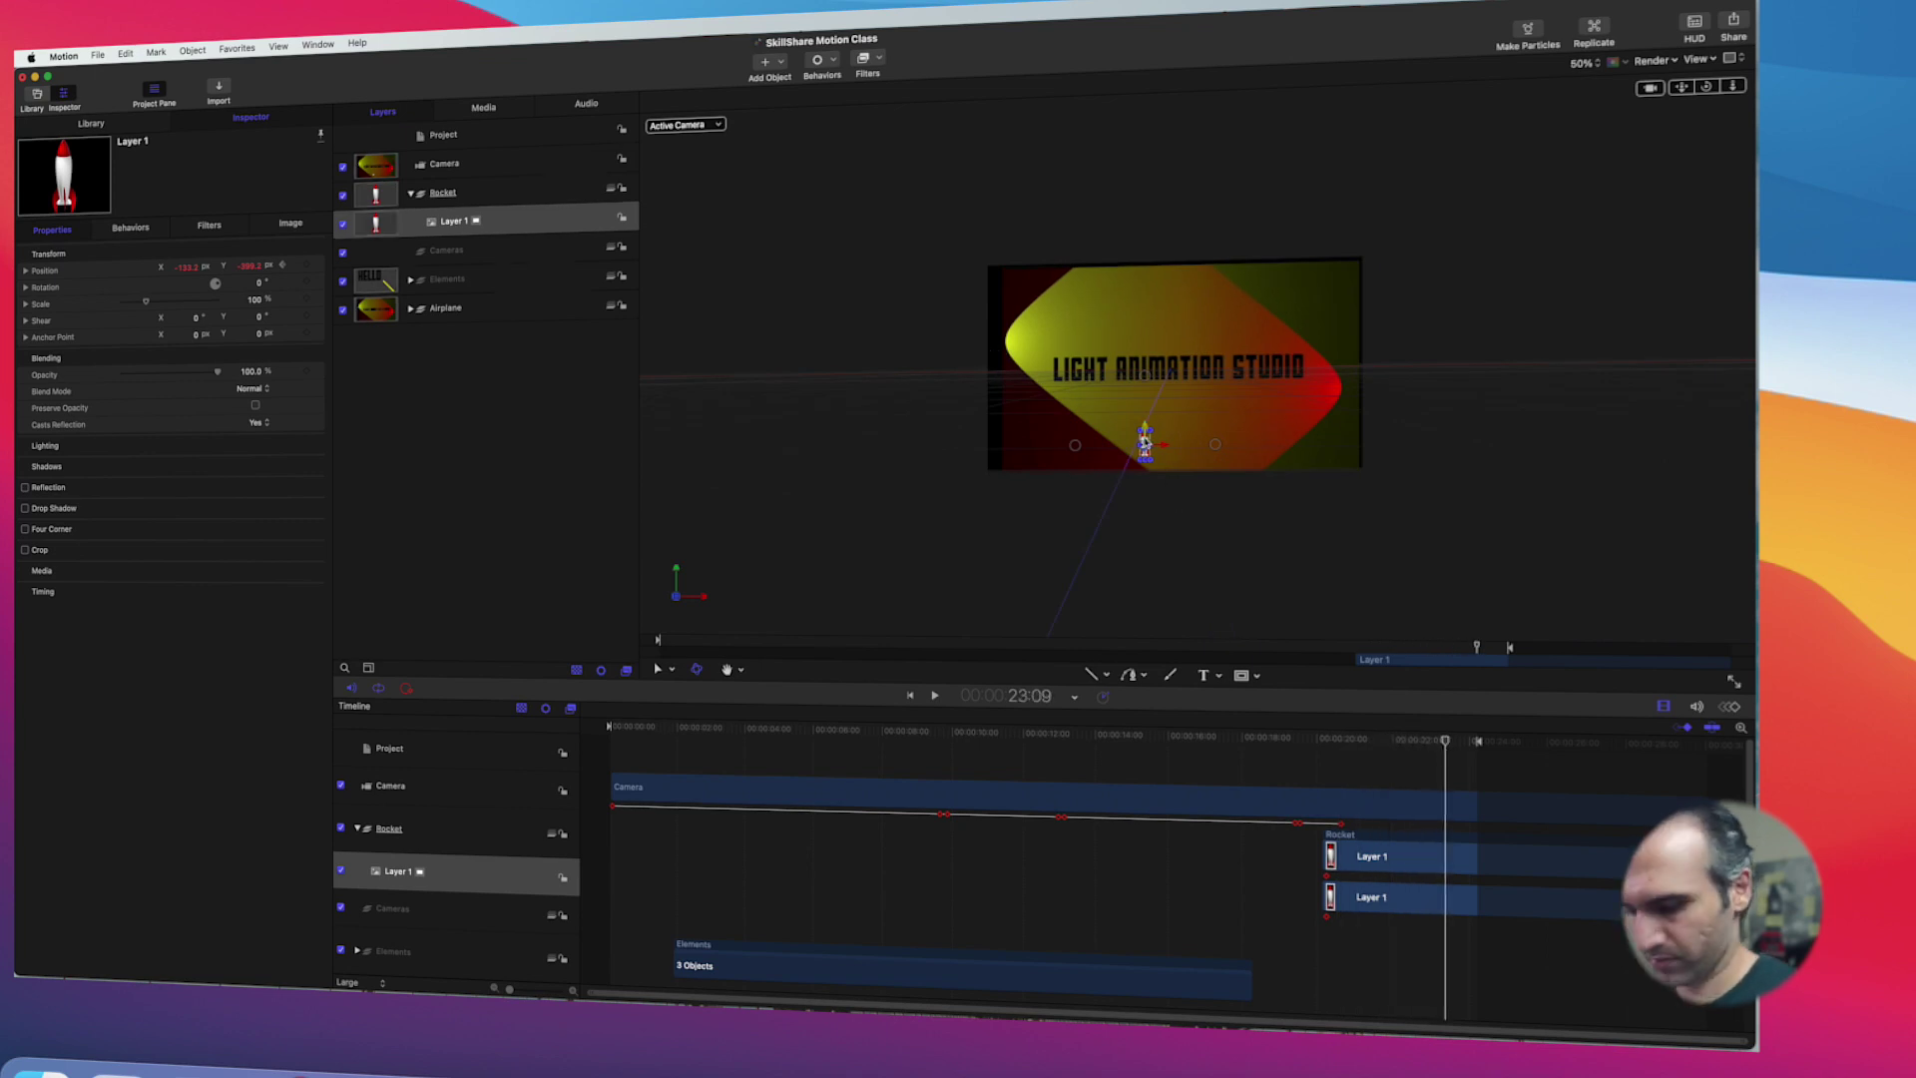
{"action": "key", "text": "alt+z"}
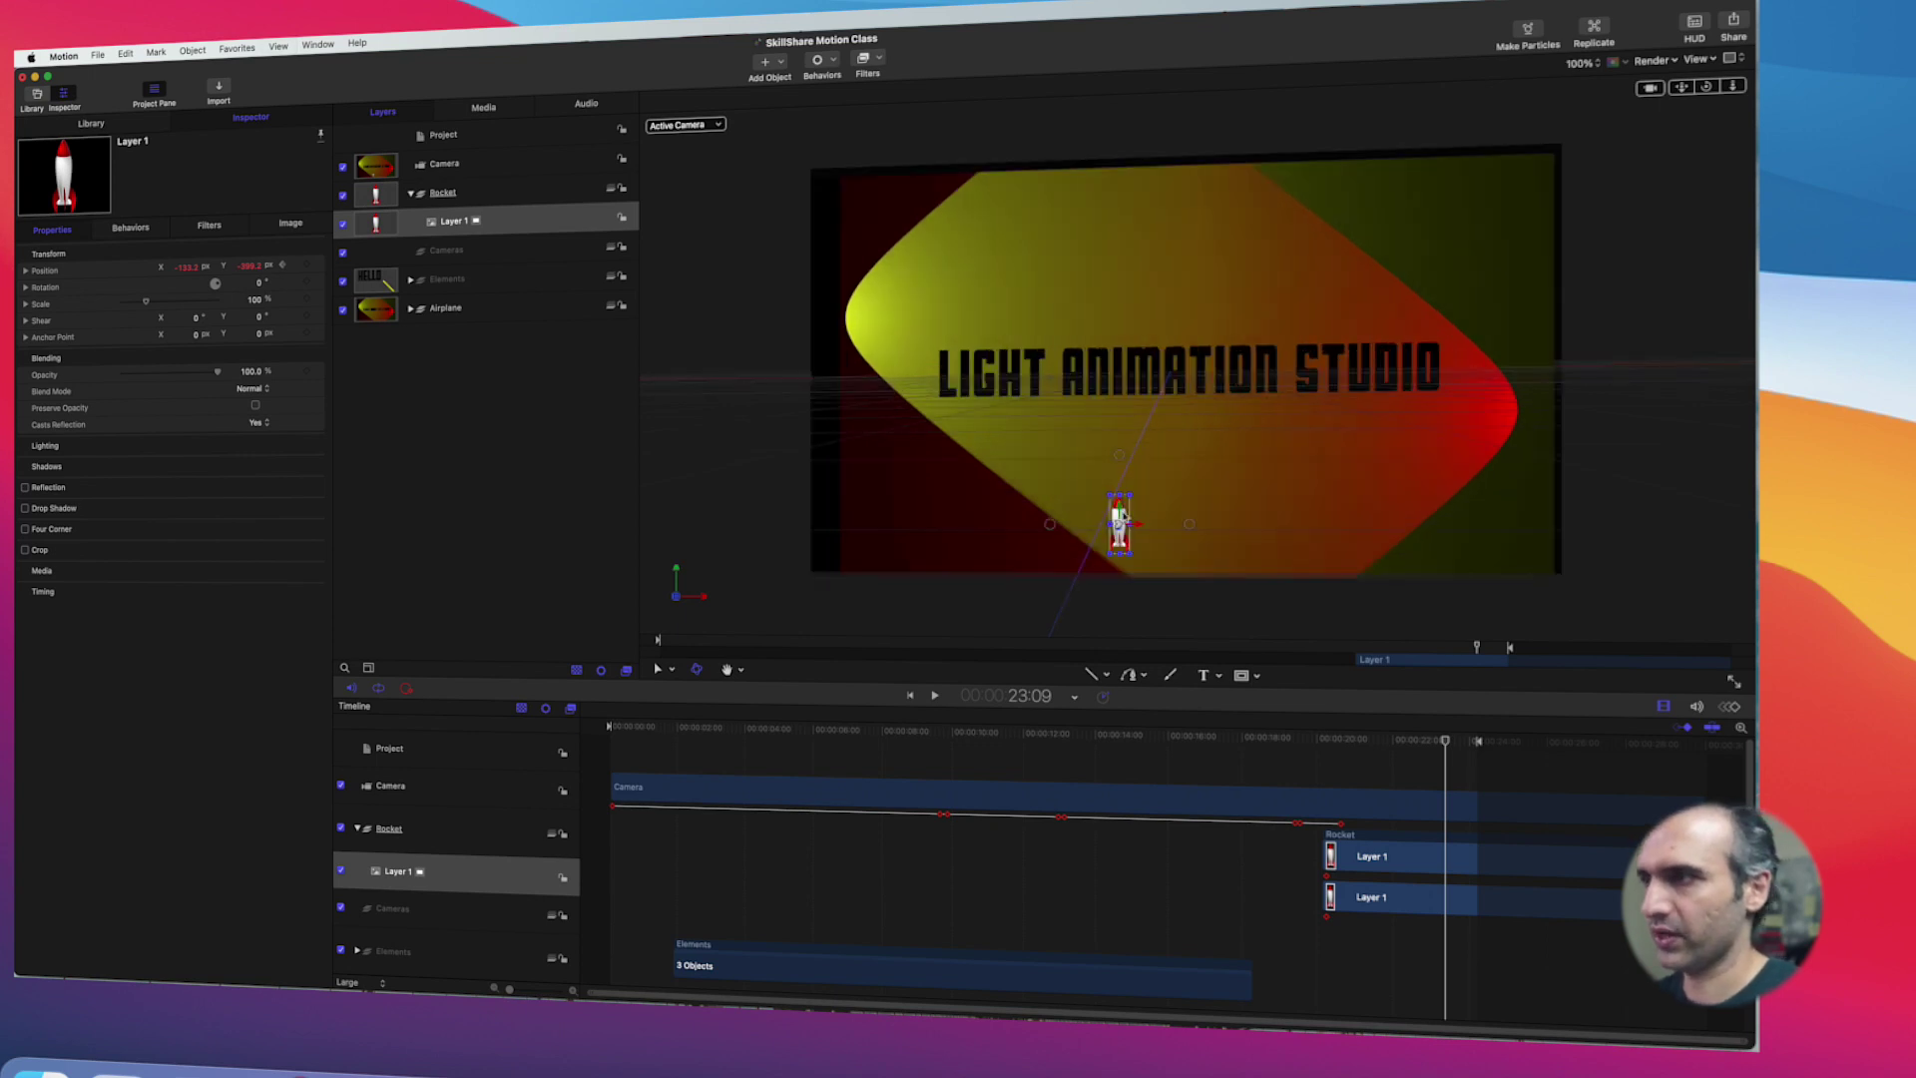
{"action": "left_click_drag", "start_coordinate": [1118, 515], "coordinate": [1120, 268]}
Step: Search the library's particle emitters for match and add Burning Match to the Rocket group at 20:15
{"action": "left_click_drag", "start_coordinate": [1449, 744], "coordinate": [1343, 755]}
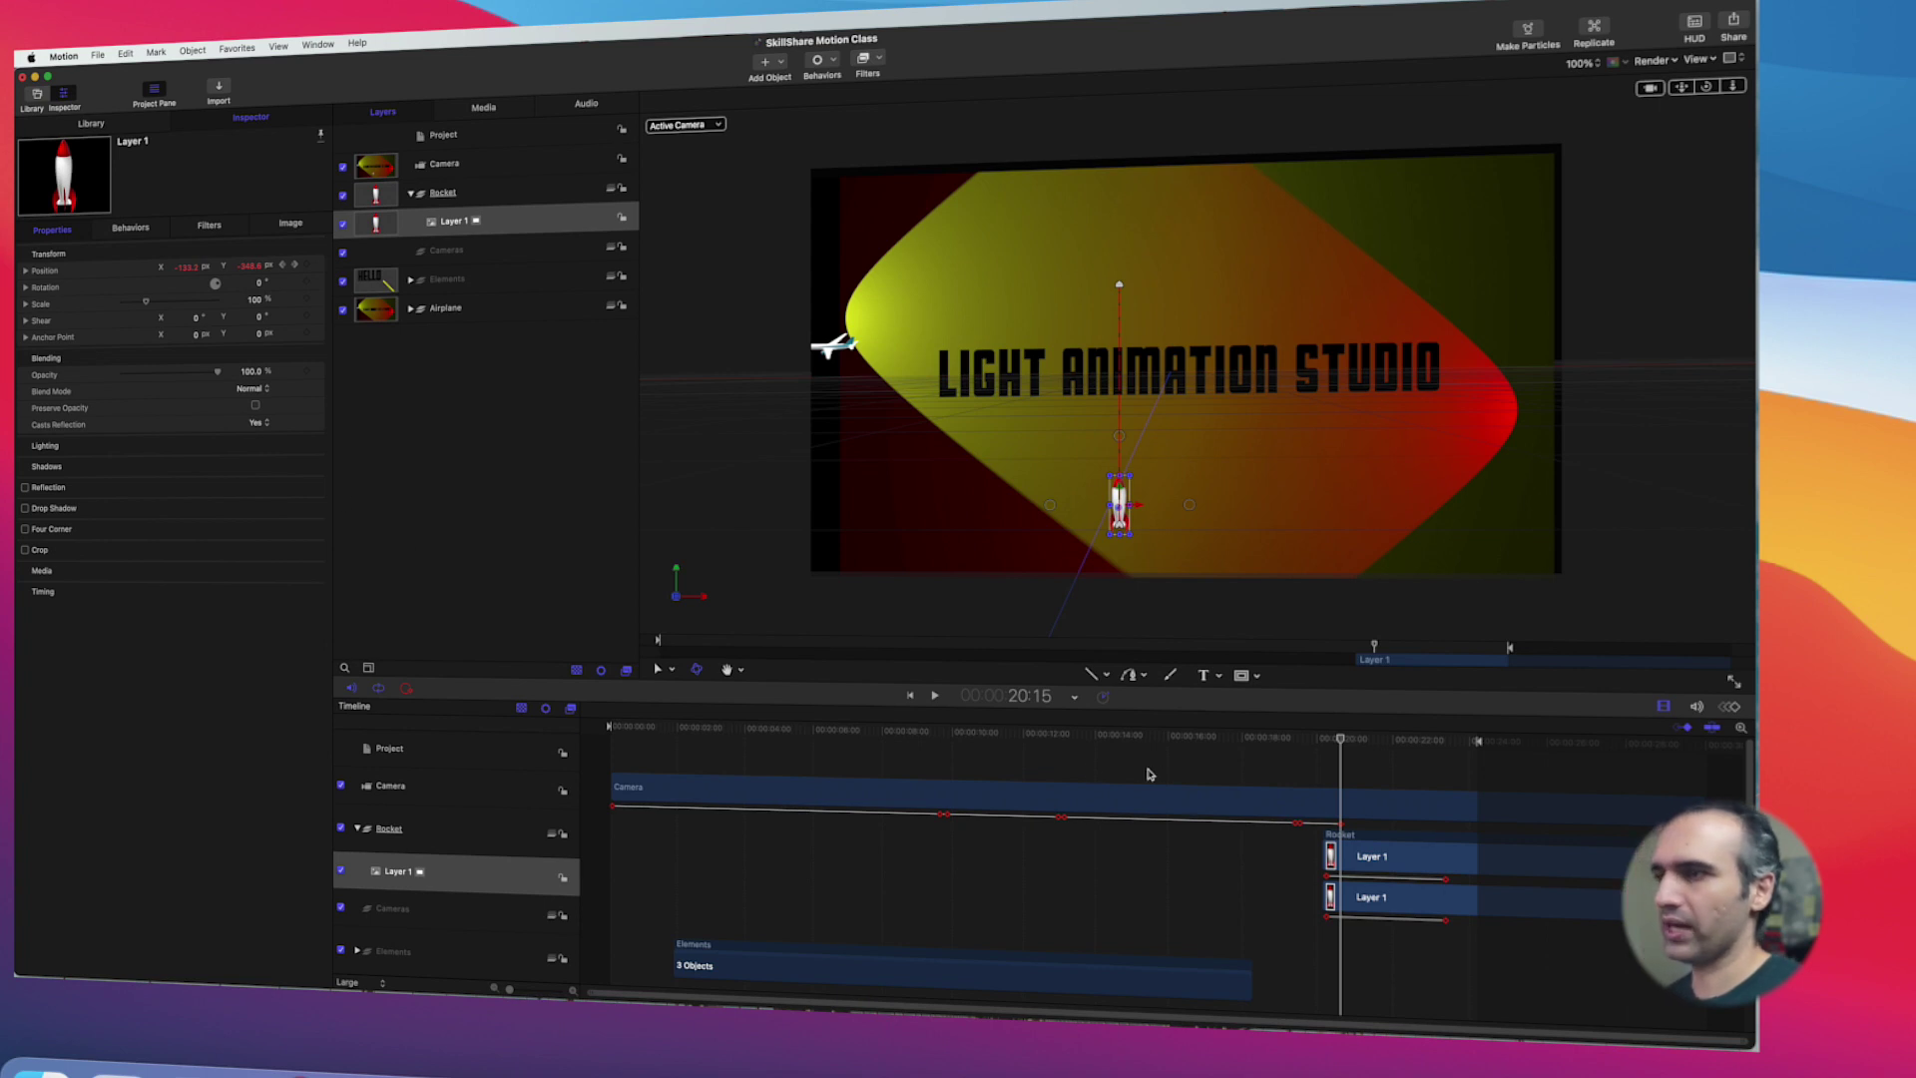
{"action": "left_click", "coordinate": [86, 125]}
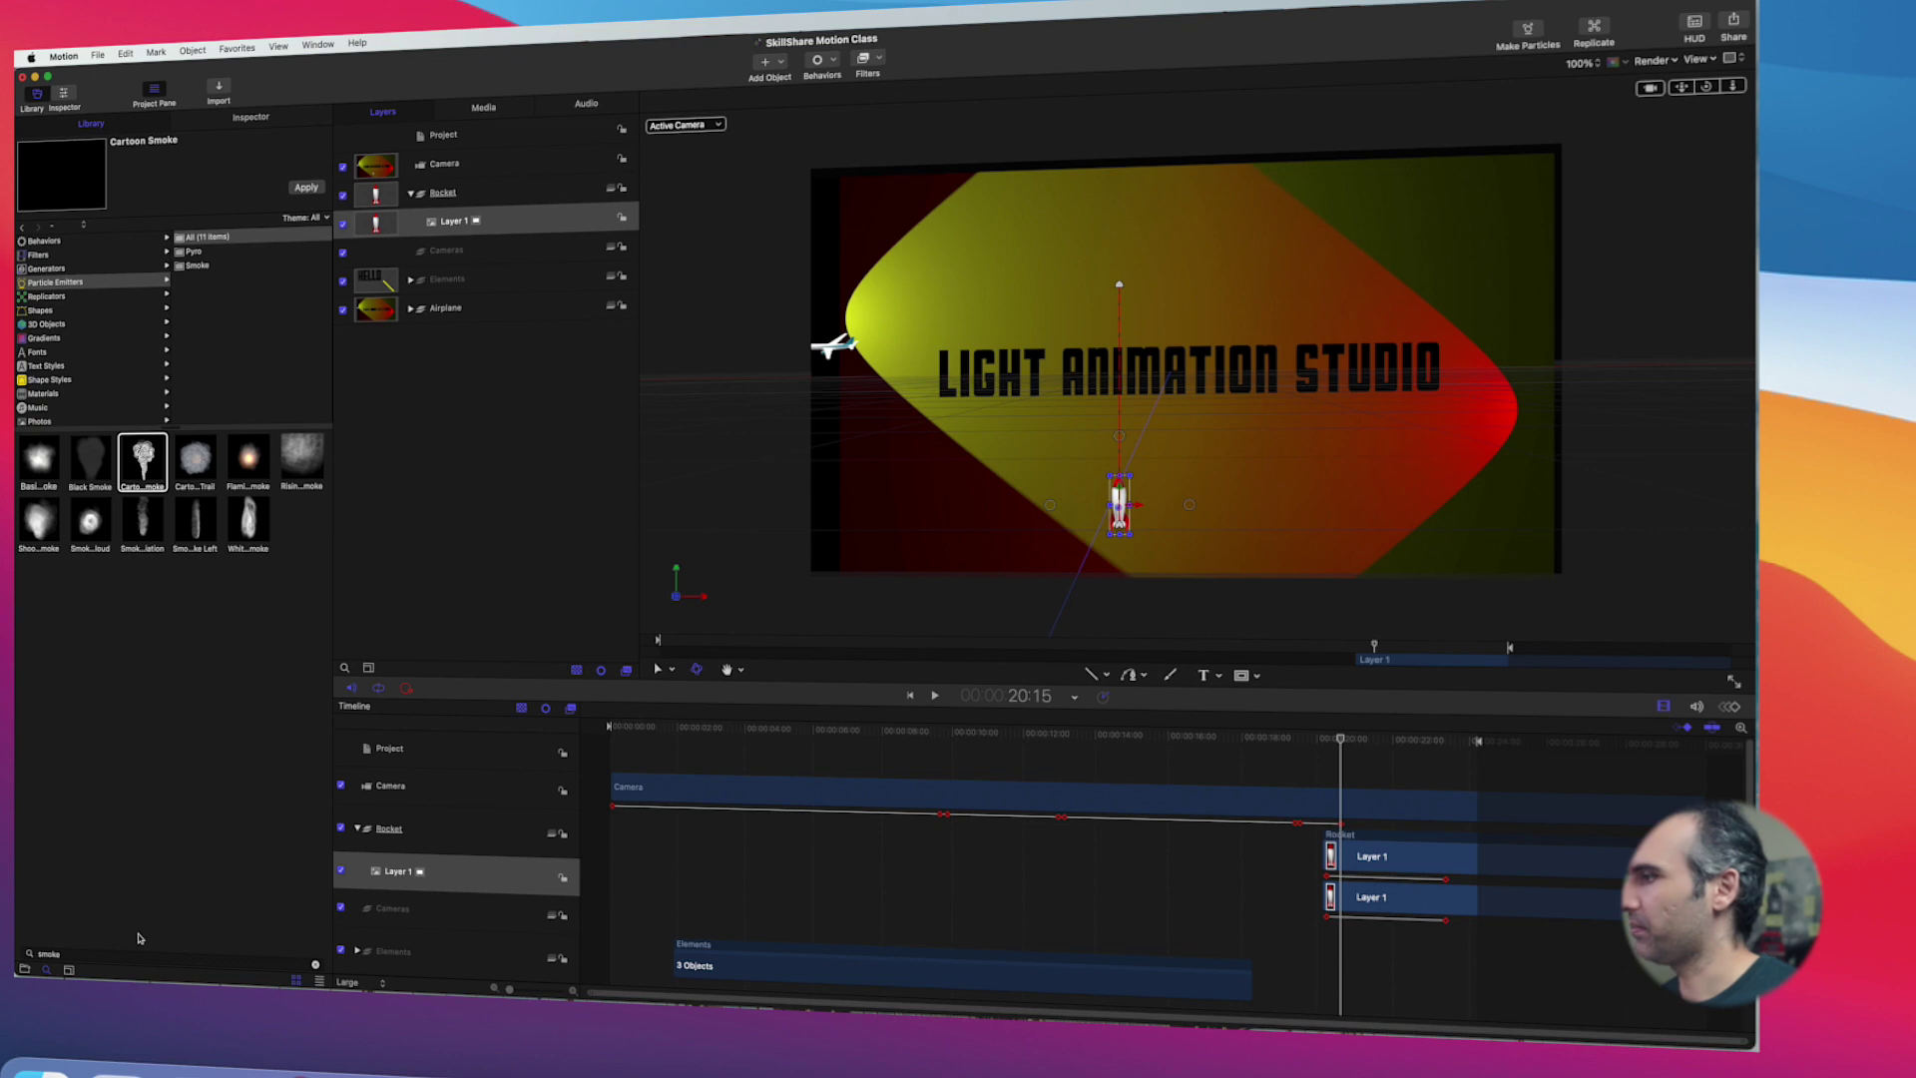
{"action": "double_click", "coordinate": [93, 955]}
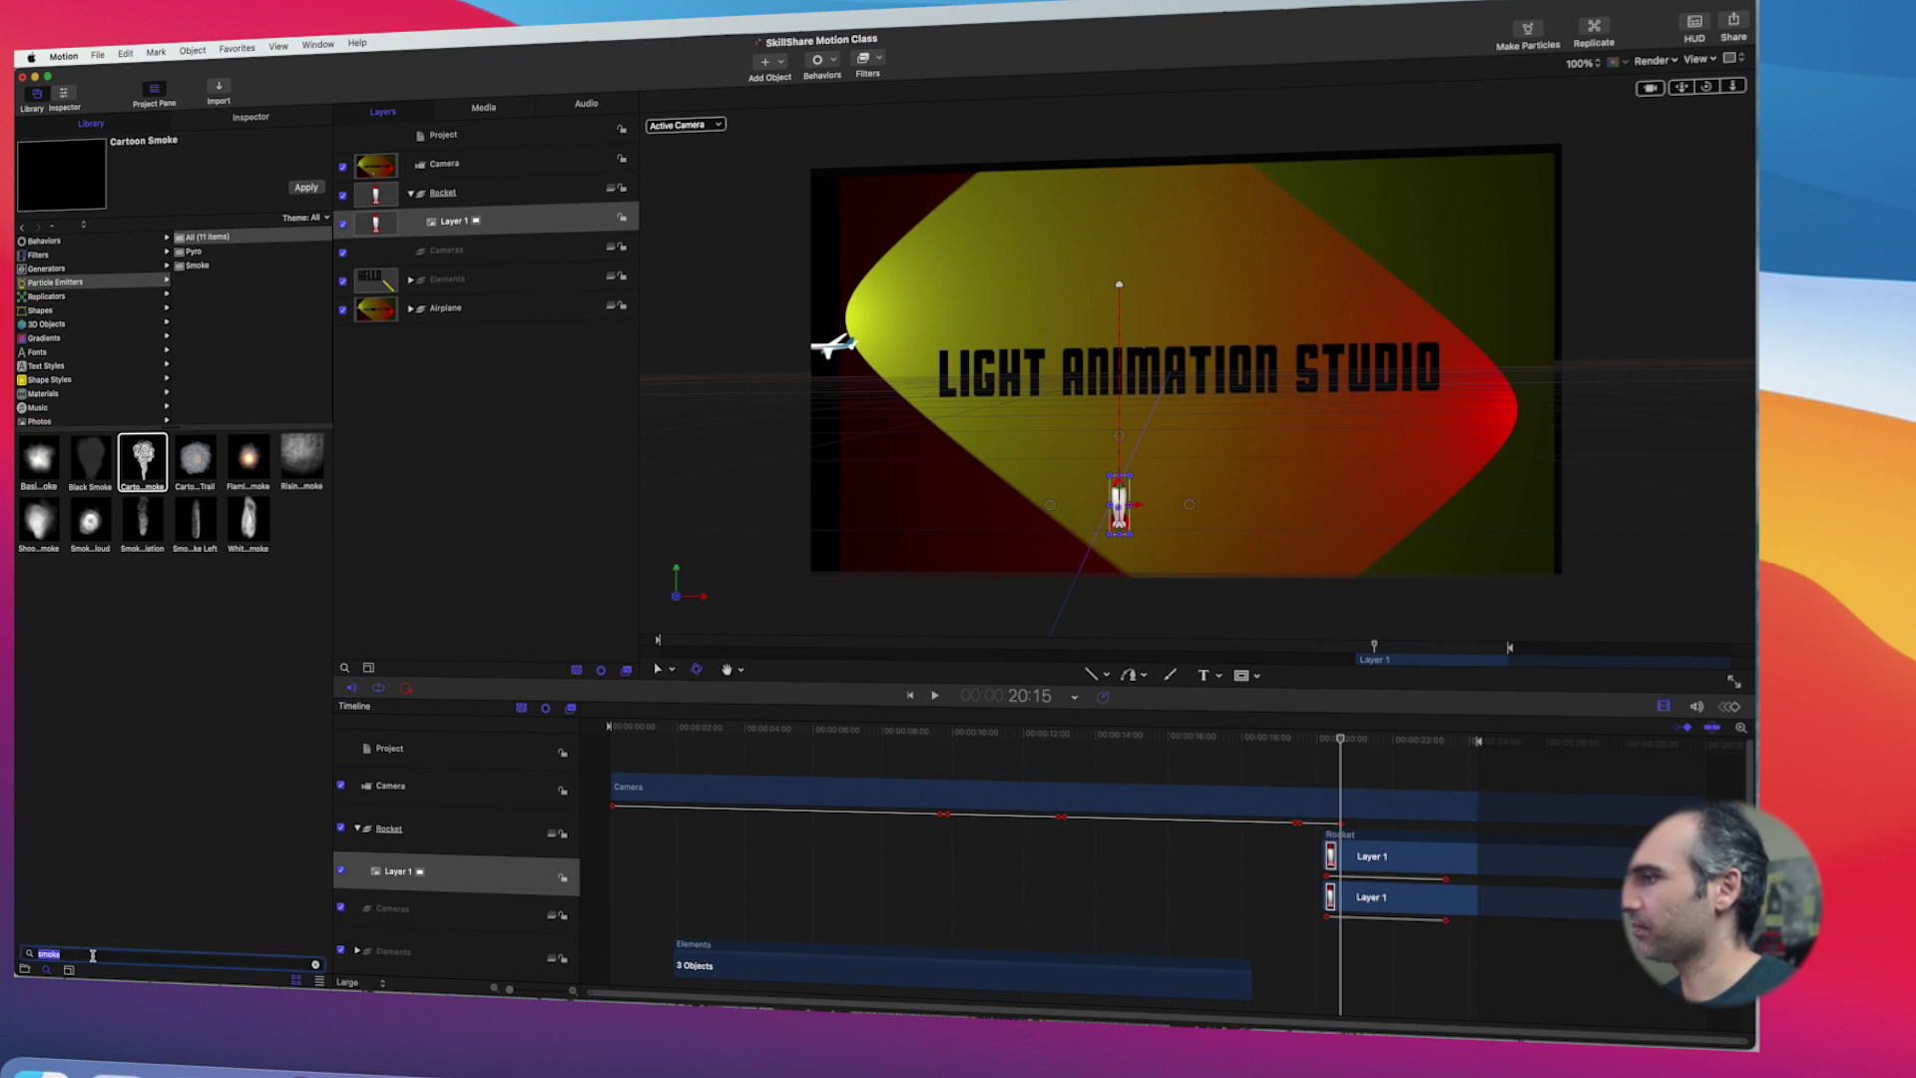
{"action": "left_click", "coordinate": [57, 284]}
{"action": "double_click", "coordinate": [85, 958]}
{"action": "type", "text": "match"}
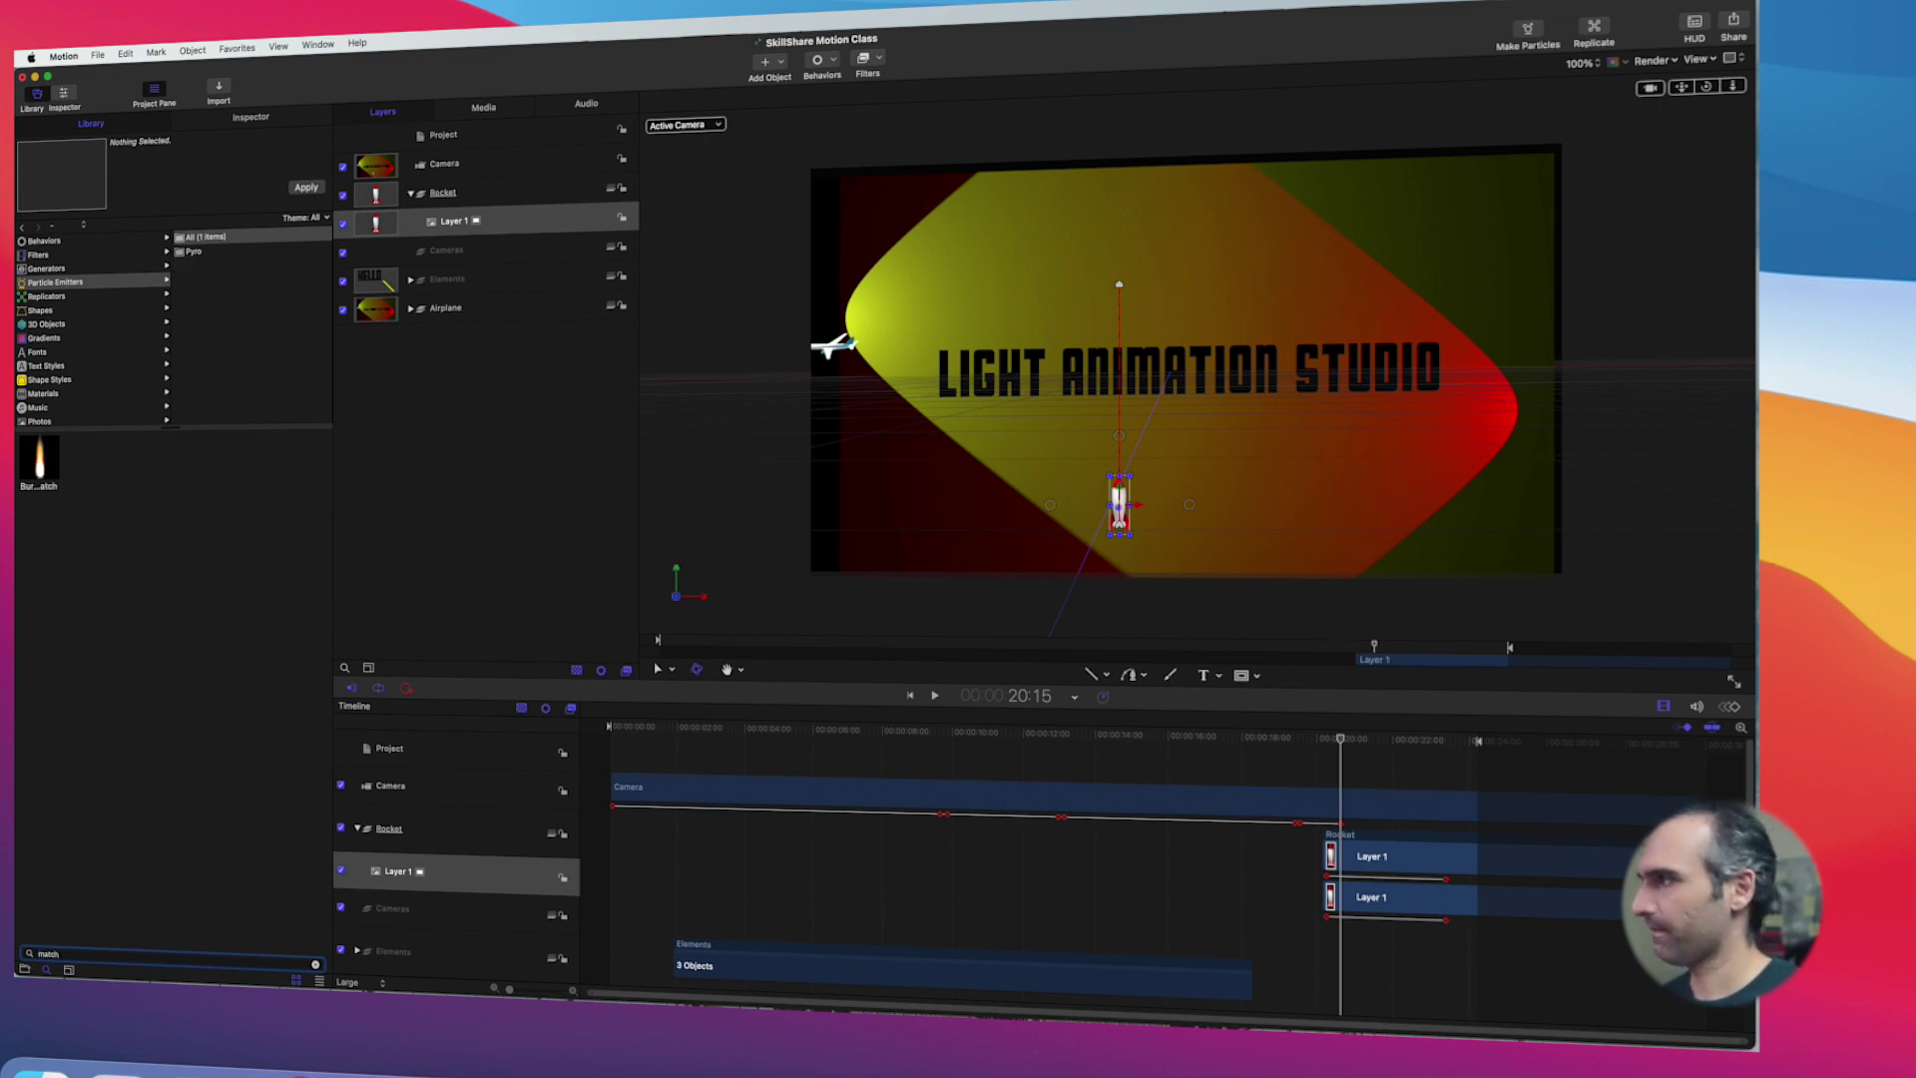
{"action": "left_click", "coordinate": [39, 464]}
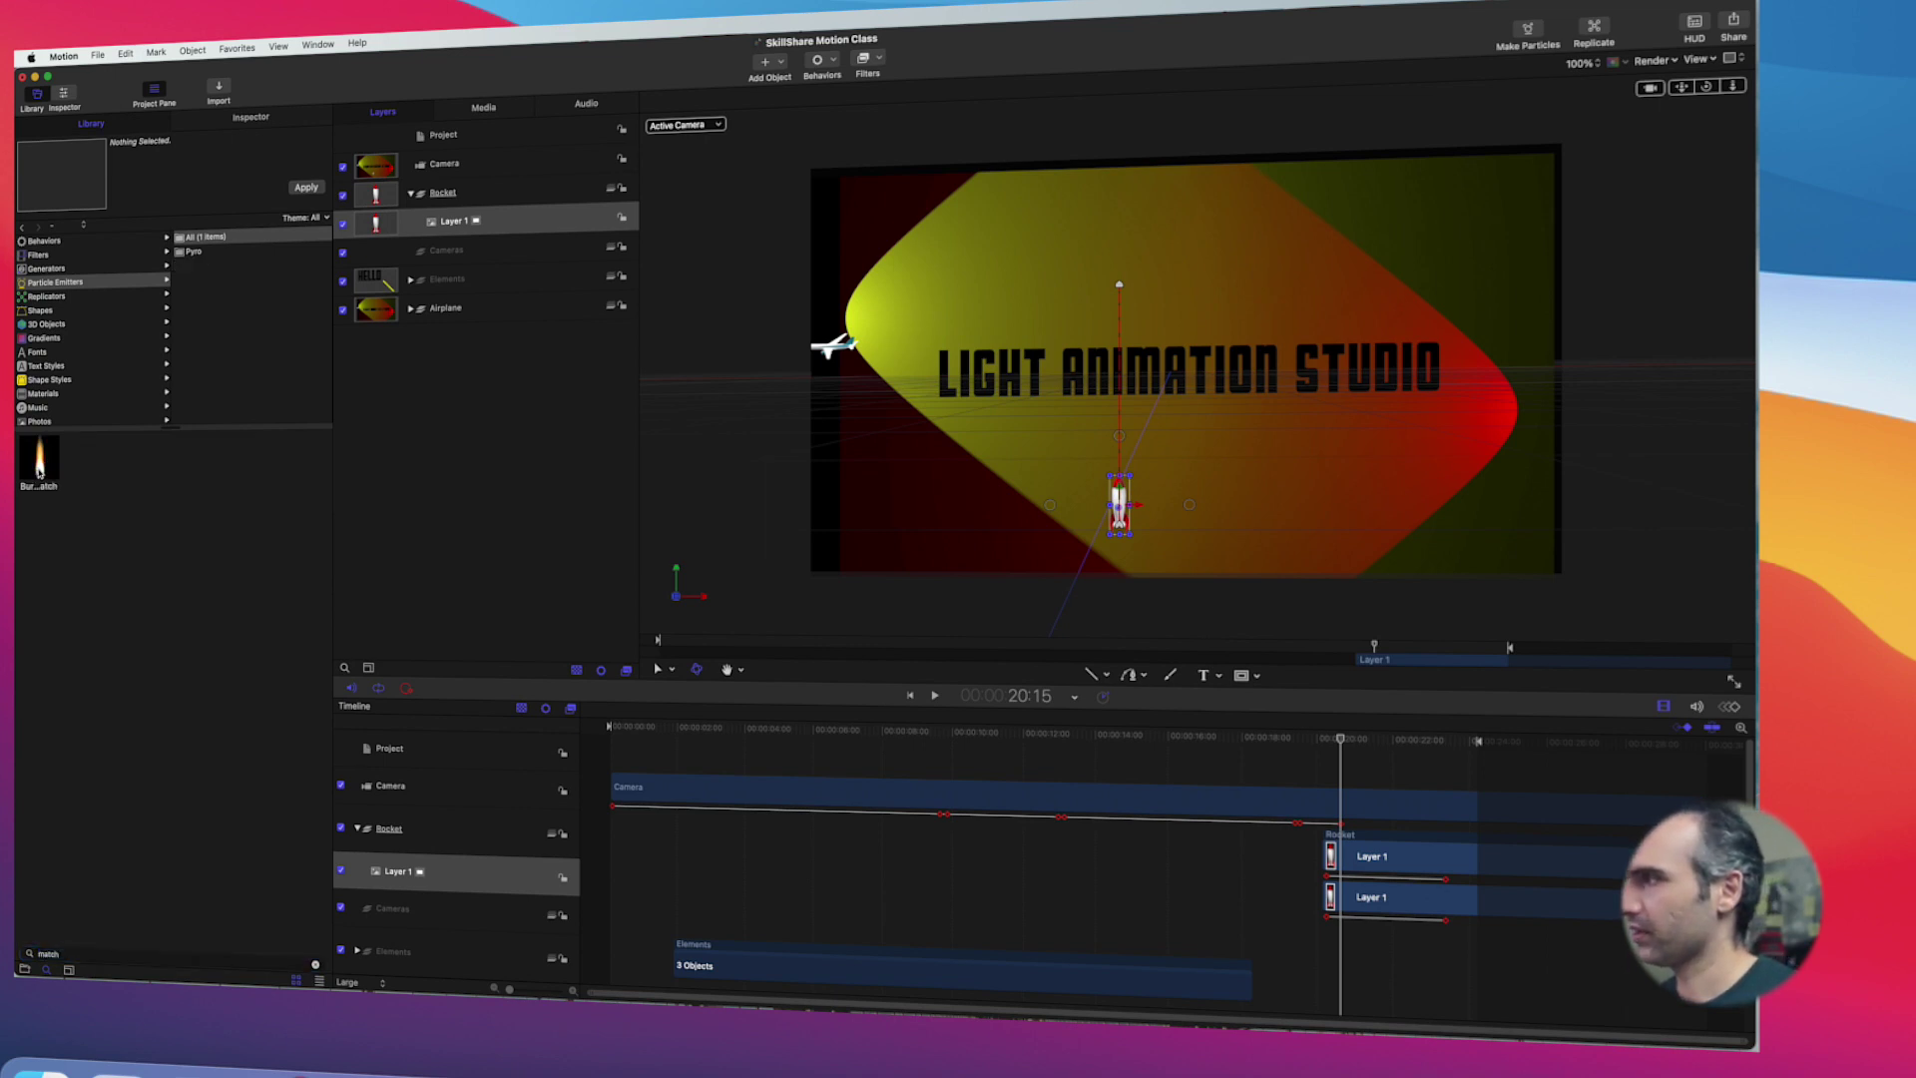
{"action": "left_click", "coordinate": [306, 188]}
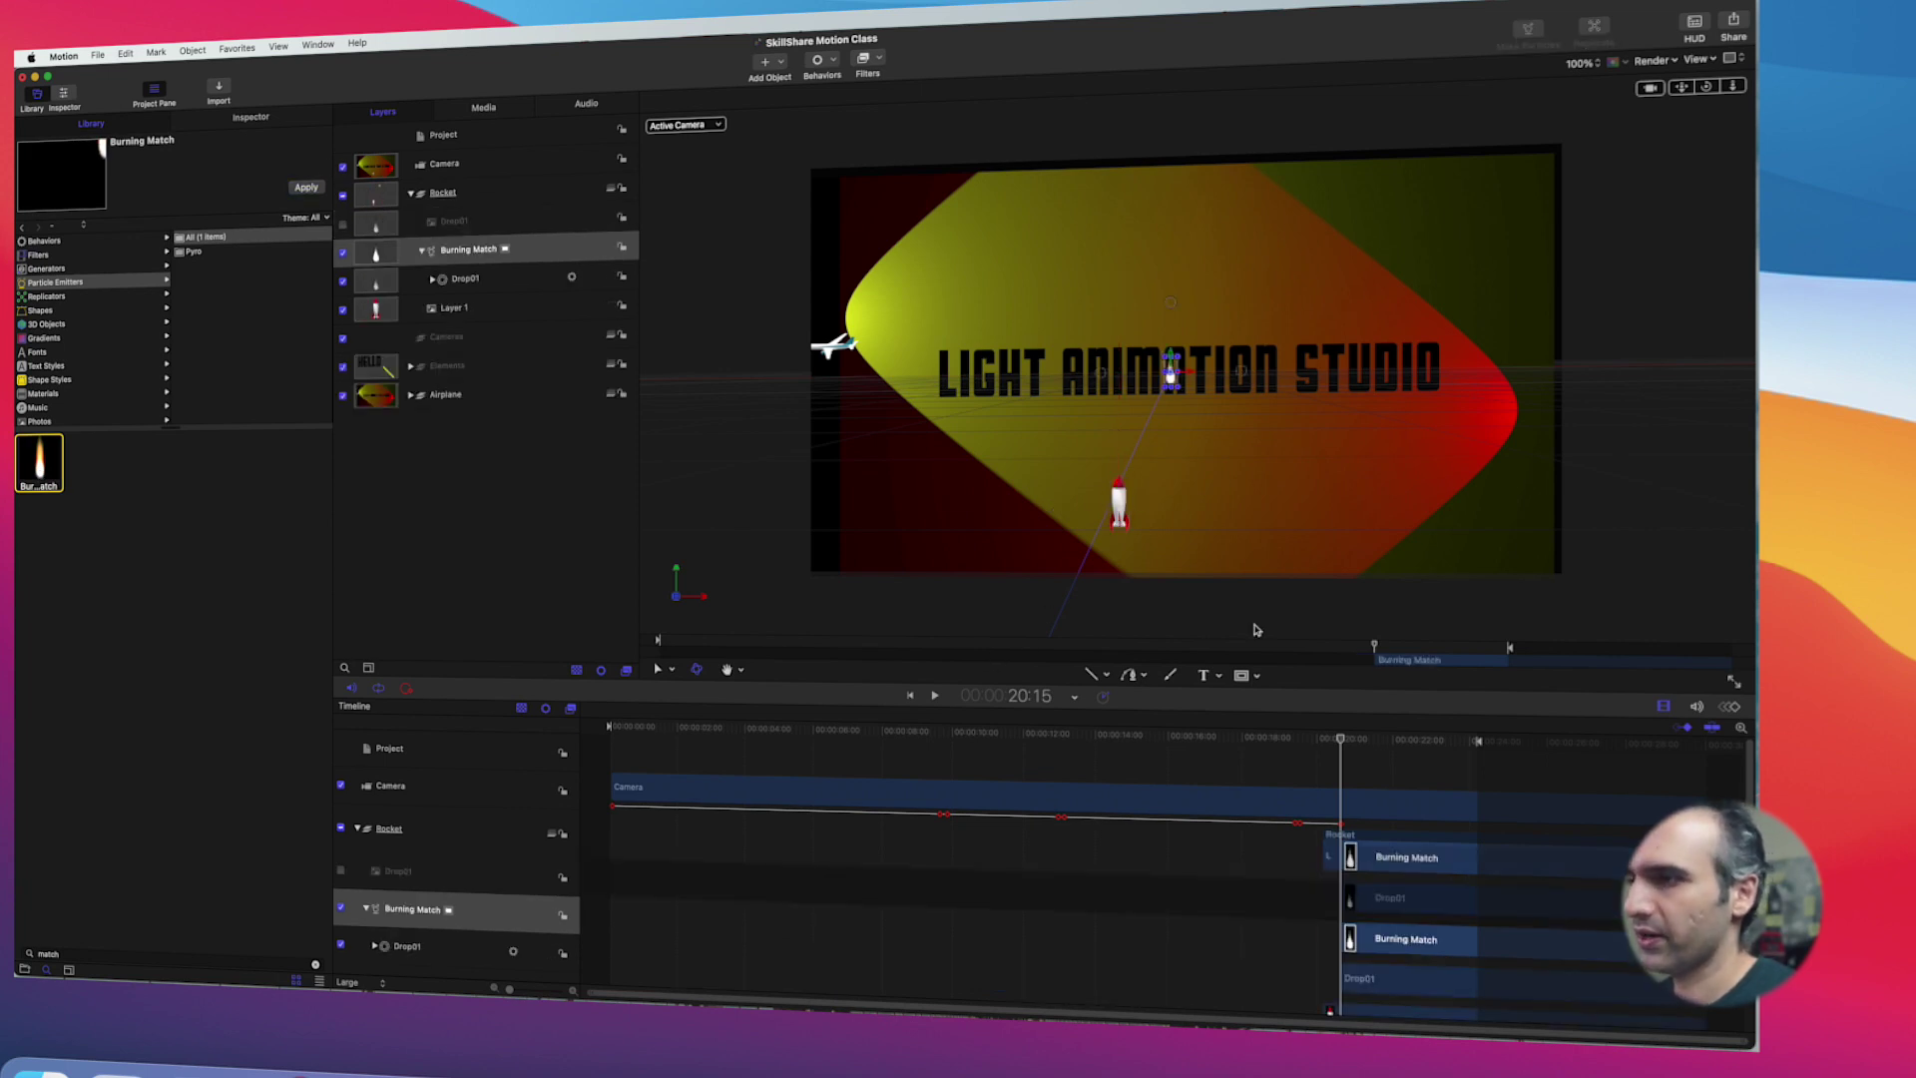
Step: Shift the Burning Match clip earlier in the timeline so it starts together with the rocket's Layer 1 clip
{"action": "mouse_move", "coordinate": [1343, 744]}
{"action": "left_mouse_down"}
{"action": "mouse_move", "coordinate": [1437, 744]}
{"action": "mouse_move", "coordinate": [1343, 748]}
{"action": "left_mouse_up"}
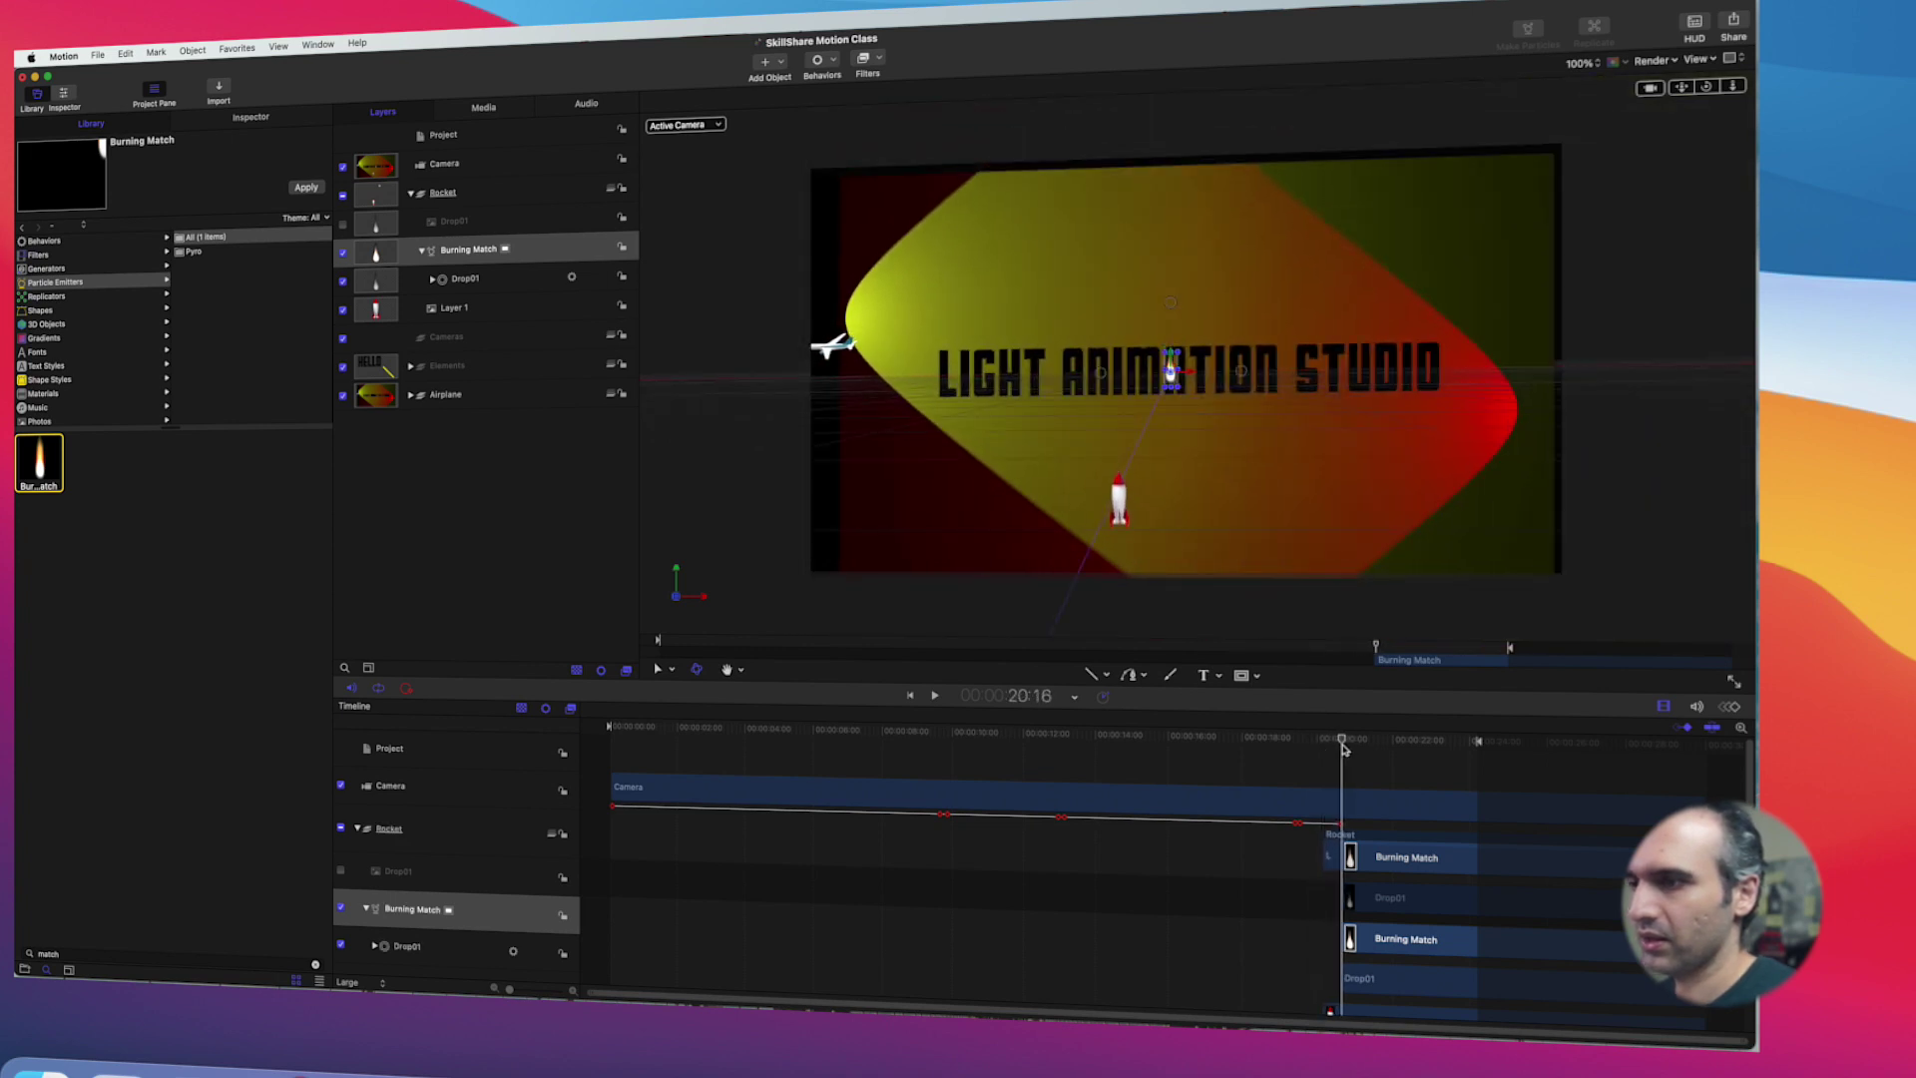
{"action": "scroll", "coordinate": [1384, 914], "scroll_direction": "down", "scroll_amount": 3}
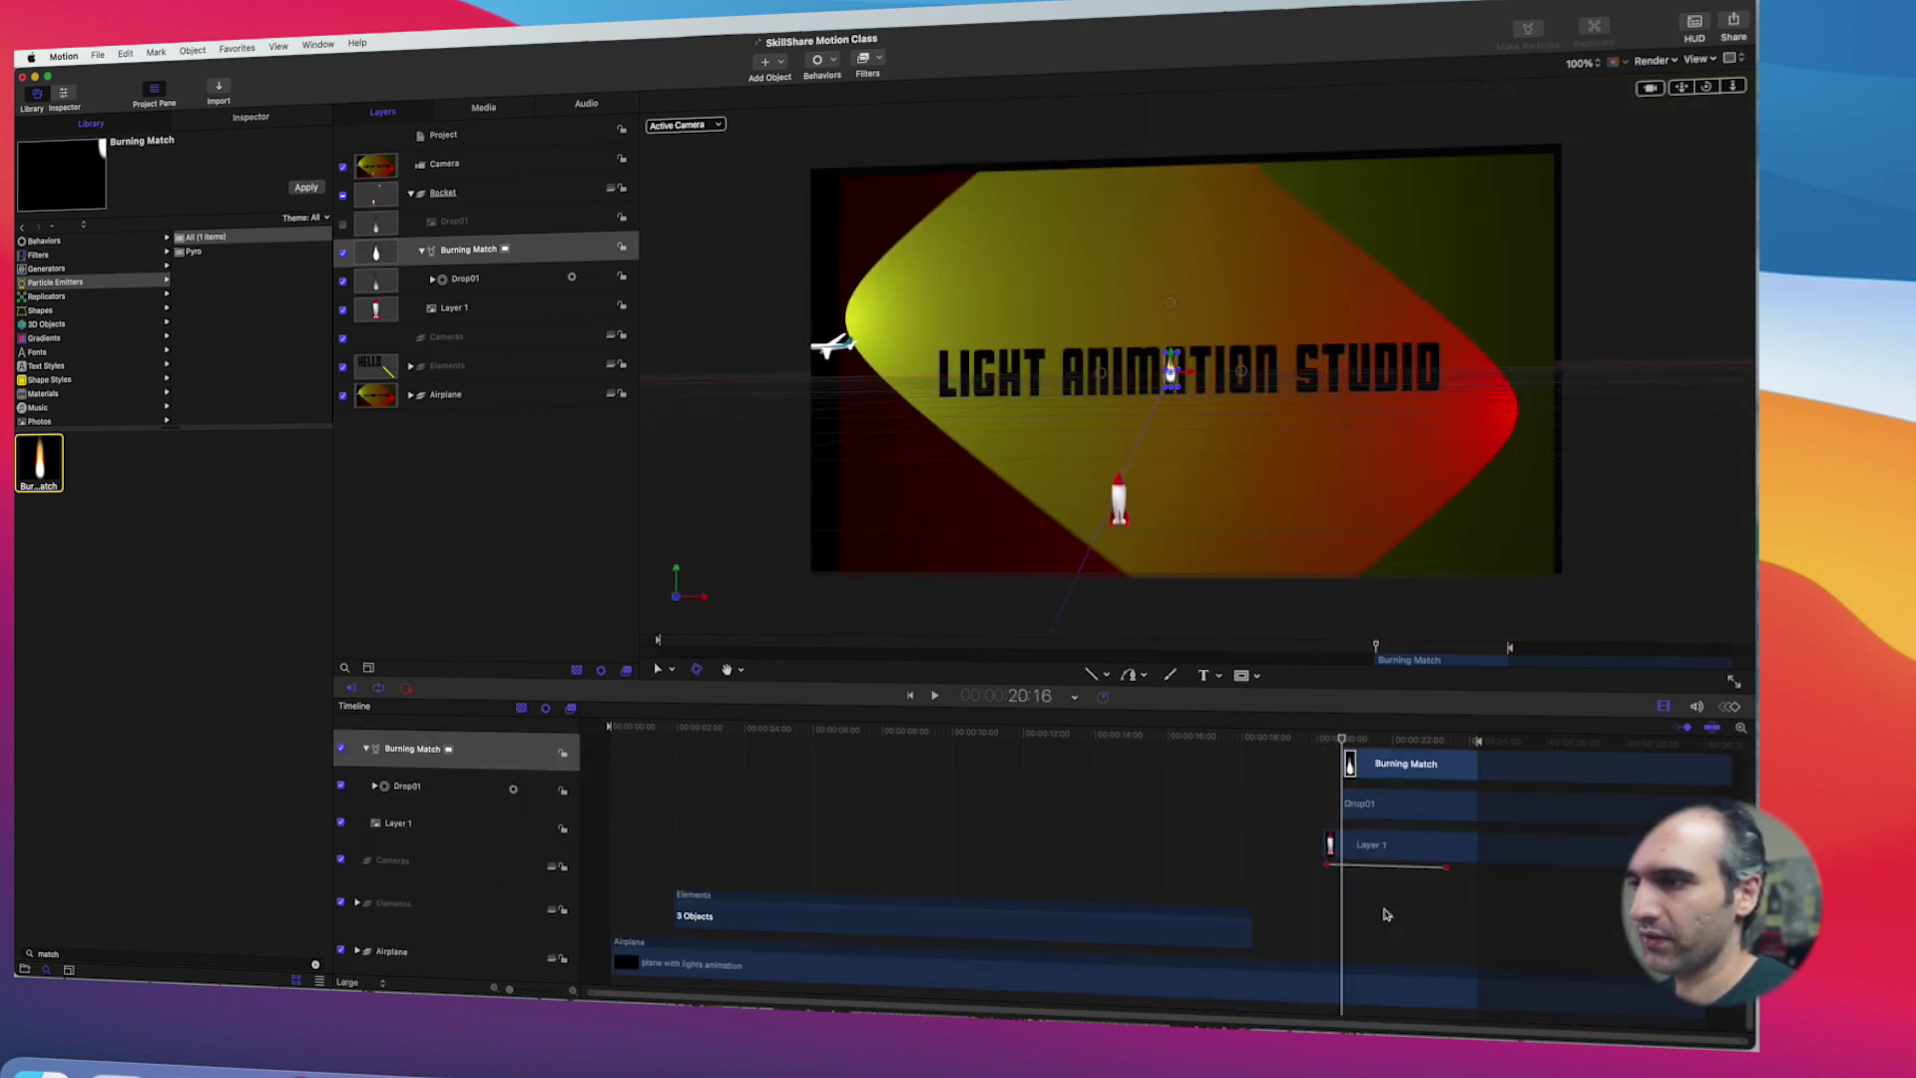
{"action": "scroll", "coordinate": [1377, 864], "scroll_direction": "up", "scroll_amount": 1}
{"action": "left_click_drag", "start_coordinate": [1375, 814], "coordinate": [1353, 810]}
Step: Place the Burning Match flame directly under the rocket's tail, rotated to -181°, and go to 20:07
{"action": "left_click_drag", "start_coordinate": [1348, 744], "coordinate": [1335, 747]}
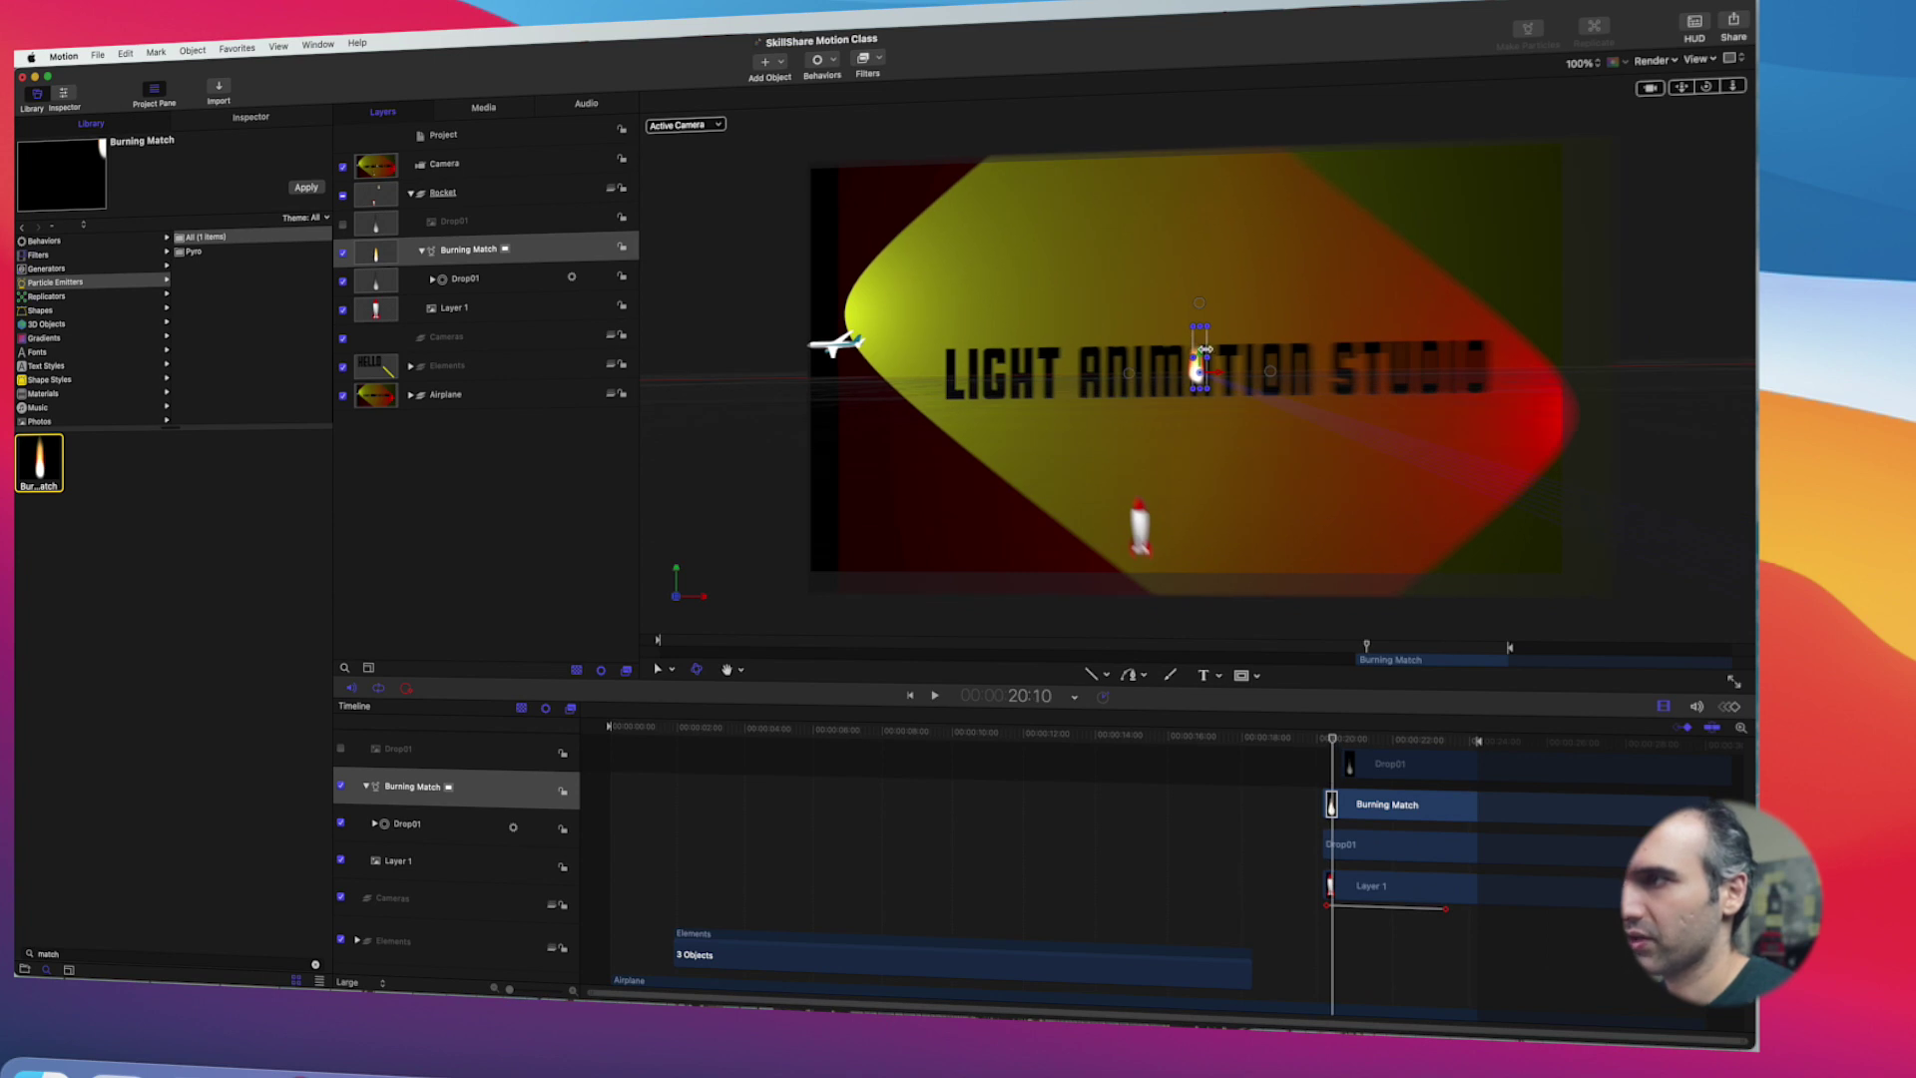
{"action": "mouse_move", "coordinate": [1201, 344]}
{"action": "left_mouse_down"}
{"action": "mouse_move", "coordinate": [1160, 553]}
{"action": "mouse_move", "coordinate": [1238, 579]}
{"action": "mouse_move", "coordinate": [1207, 626]}
{"action": "mouse_move", "coordinate": [1126, 590]}
{"action": "mouse_move", "coordinate": [1141, 567]}
{"action": "left_mouse_up"}
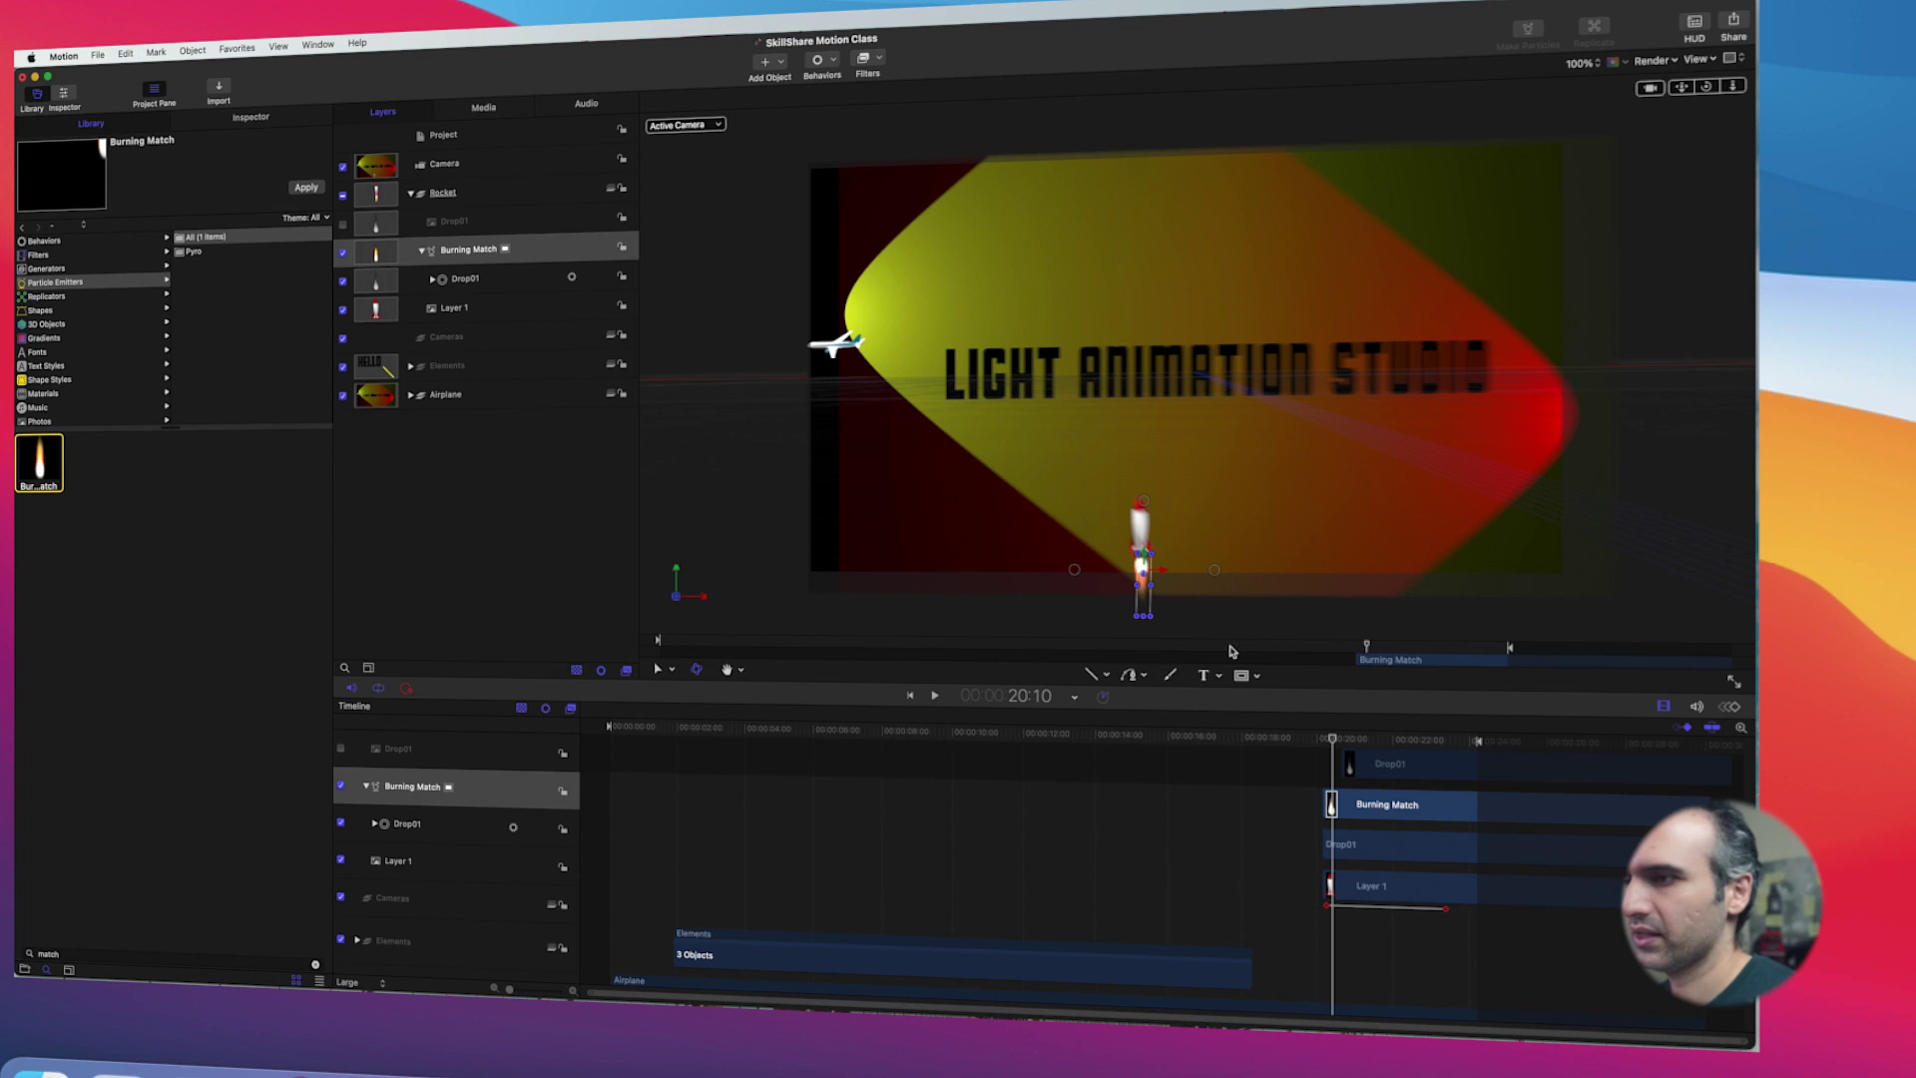
{"action": "left_click_drag", "start_coordinate": [1340, 746], "coordinate": [1330, 747]}
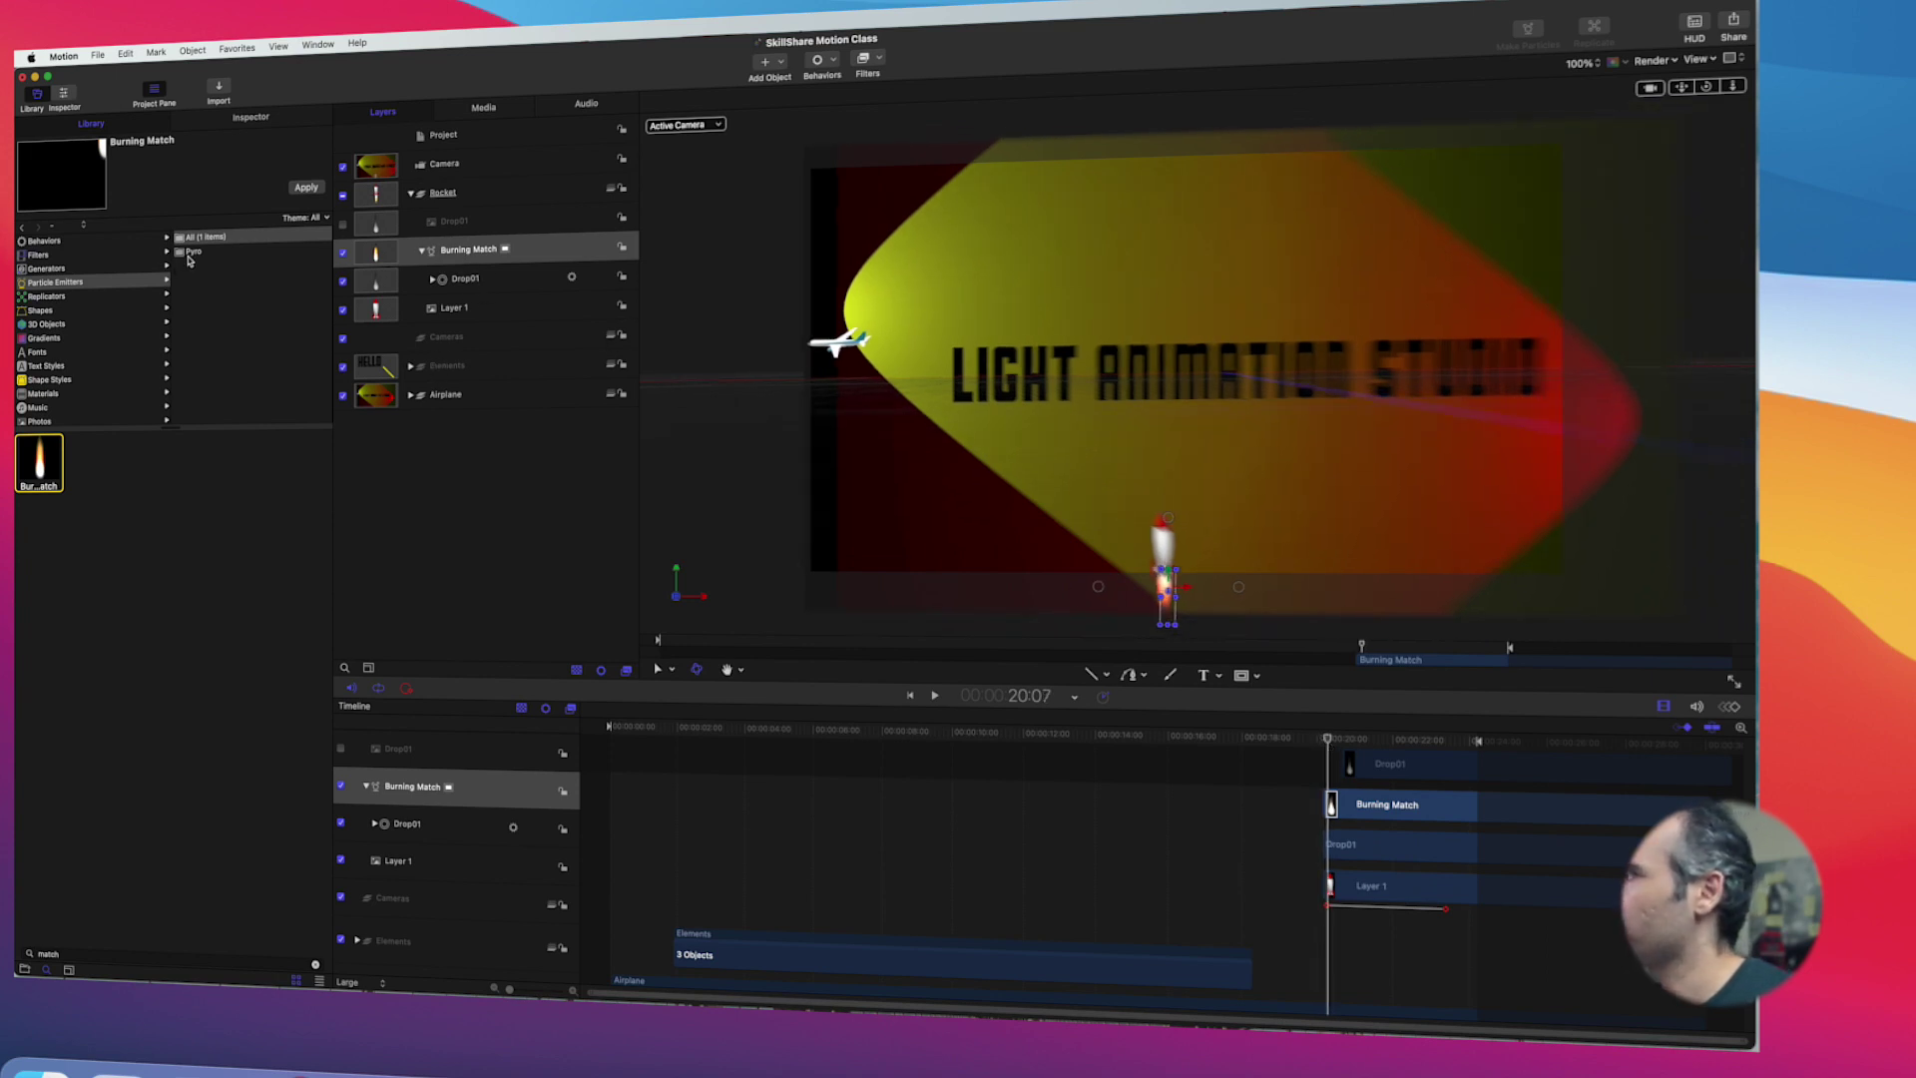
Step: Keyframe the flame's position at 20:07 and, at 23:09, move it up under the raised rocket's tail
{"action": "left_click", "coordinate": [251, 119]}
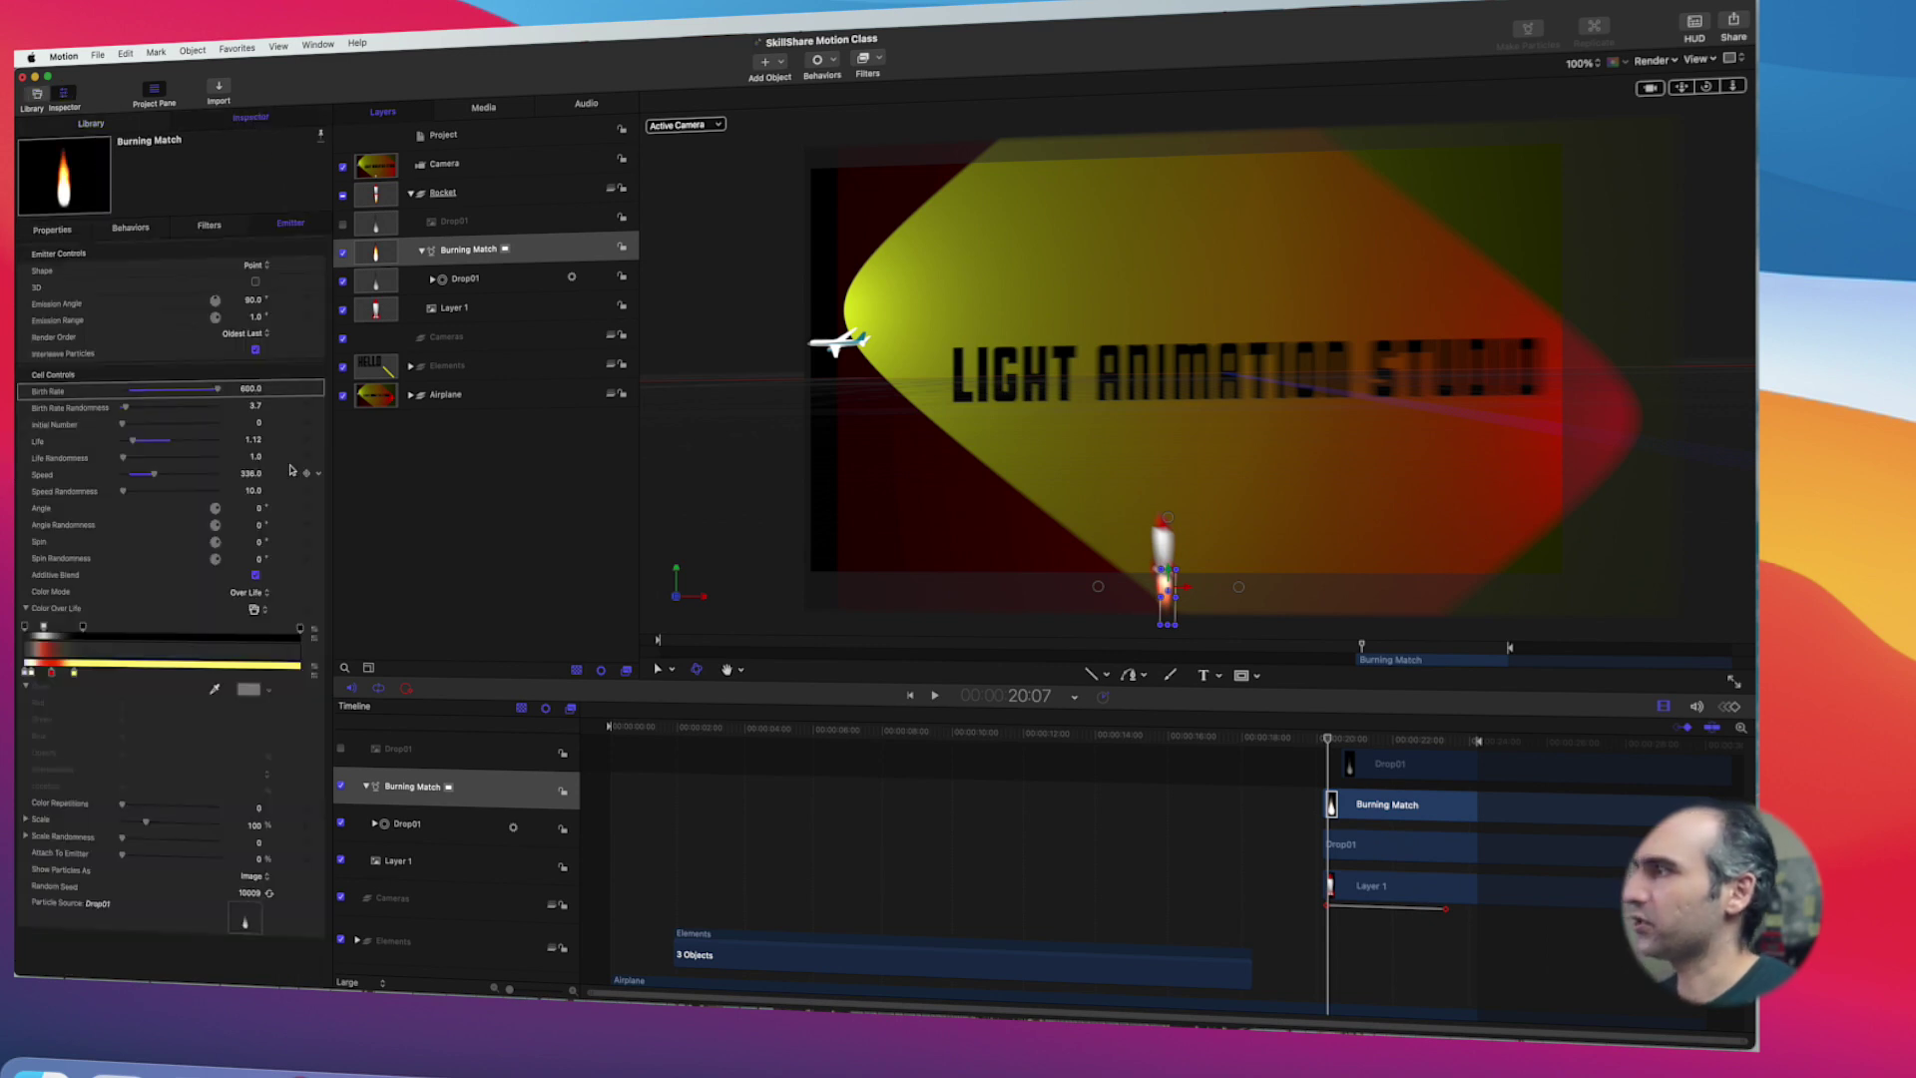
{"action": "left_click", "coordinate": [51, 238]}
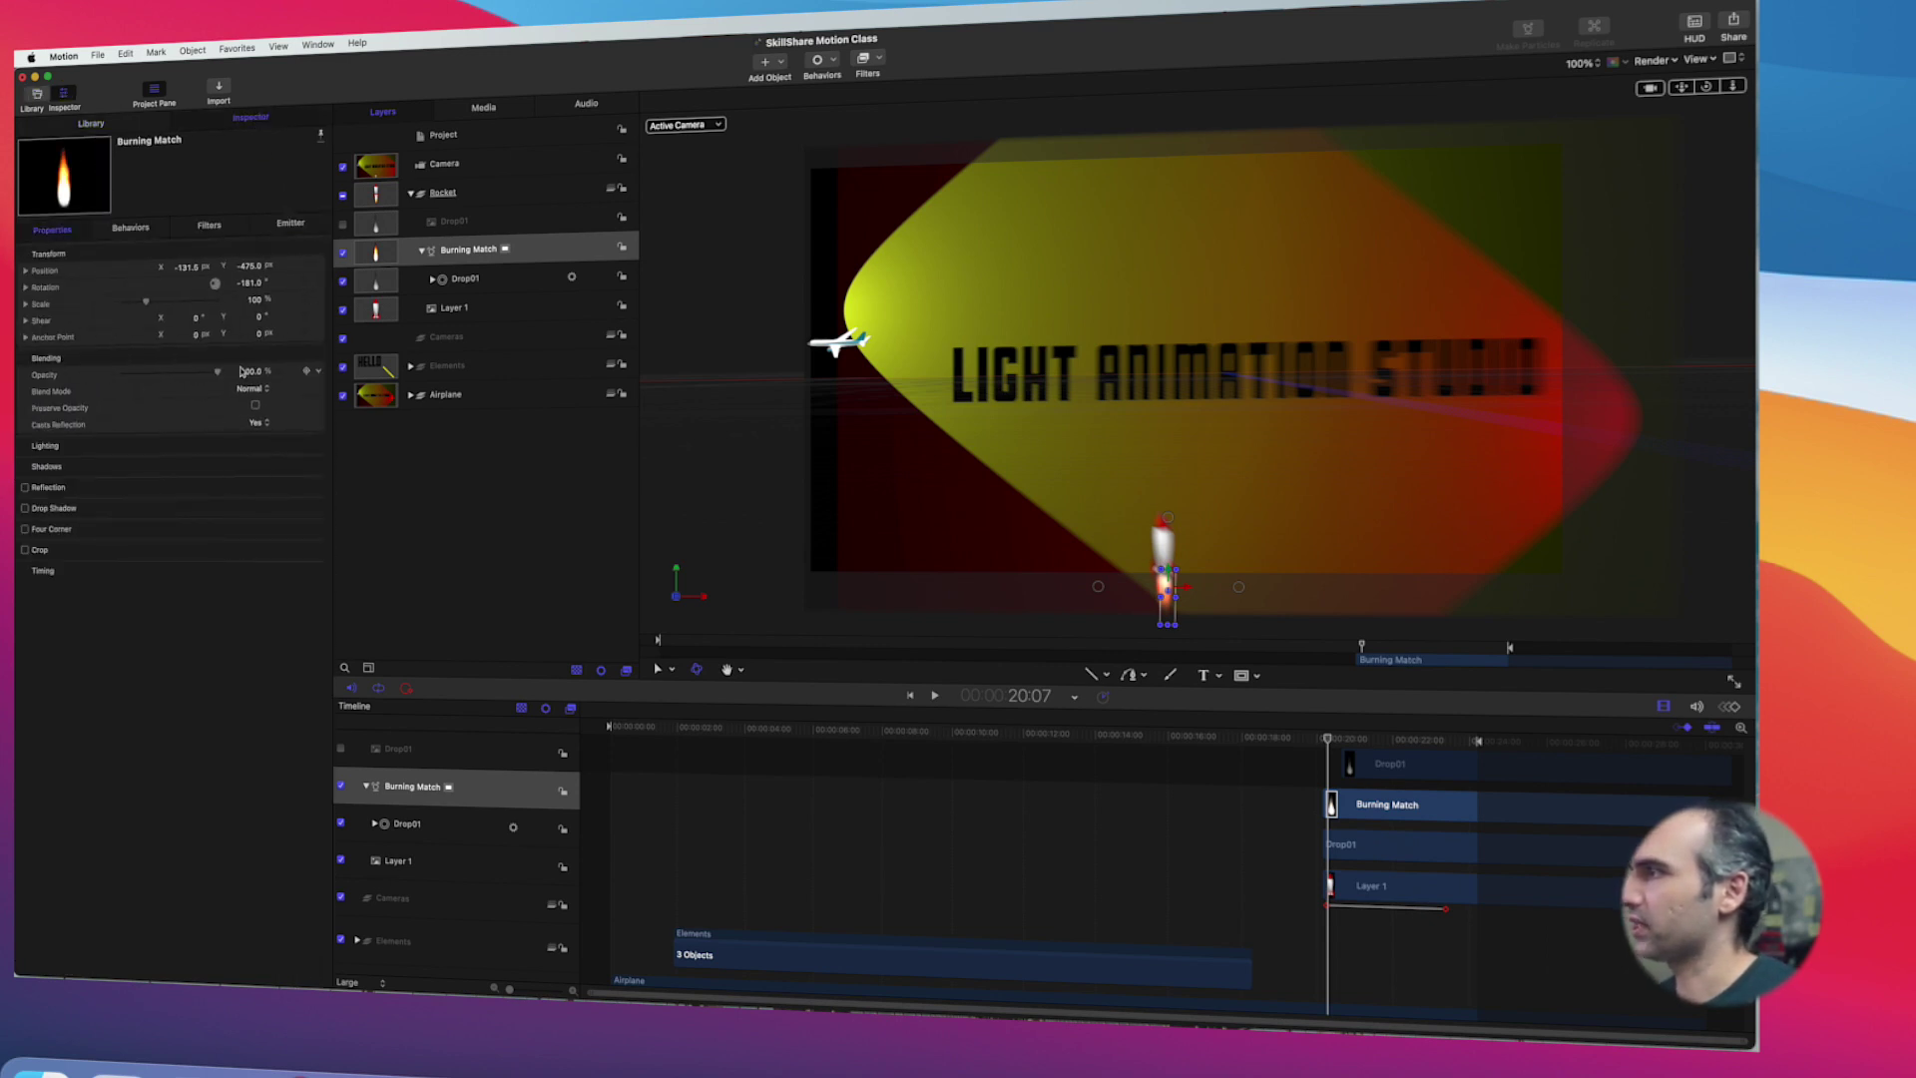
{"action": "left_click", "coordinate": [307, 265]}
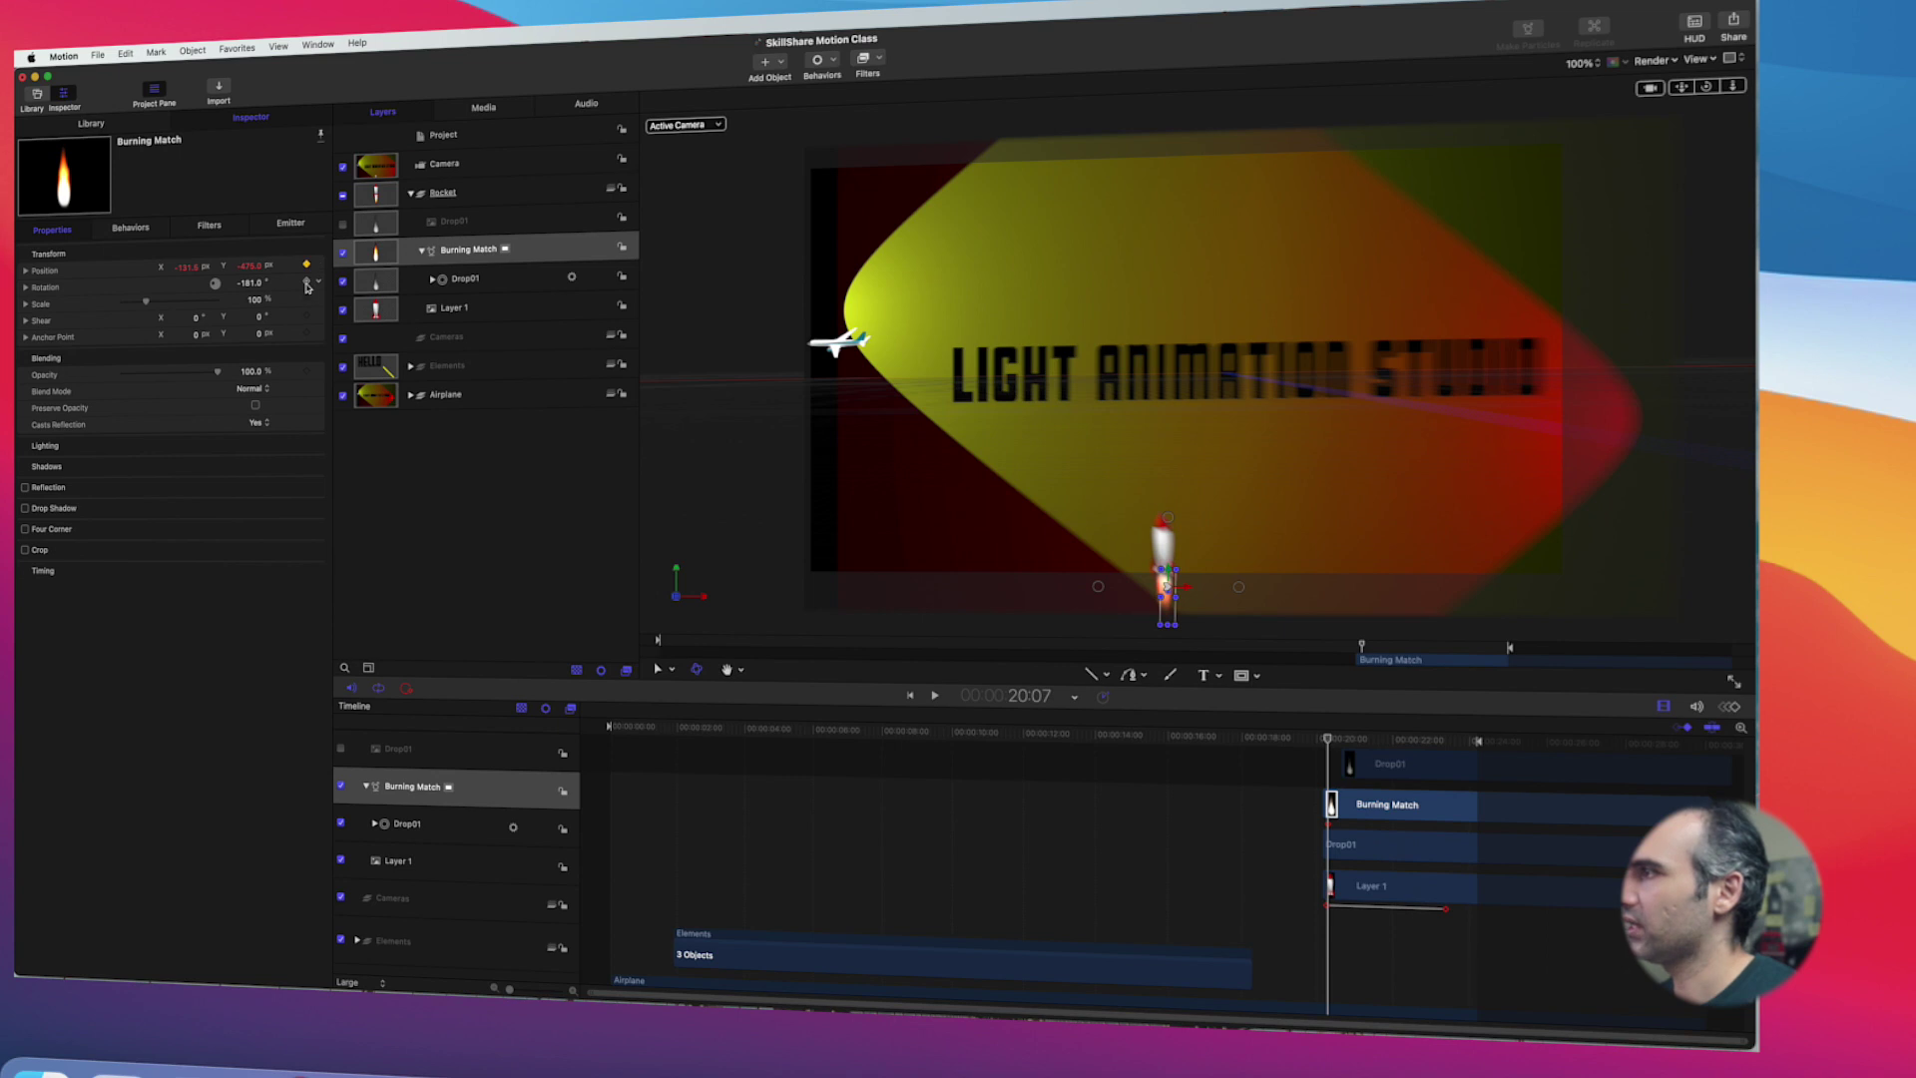
{"action": "left_click_drag", "start_coordinate": [1329, 742], "coordinate": [1449, 753]}
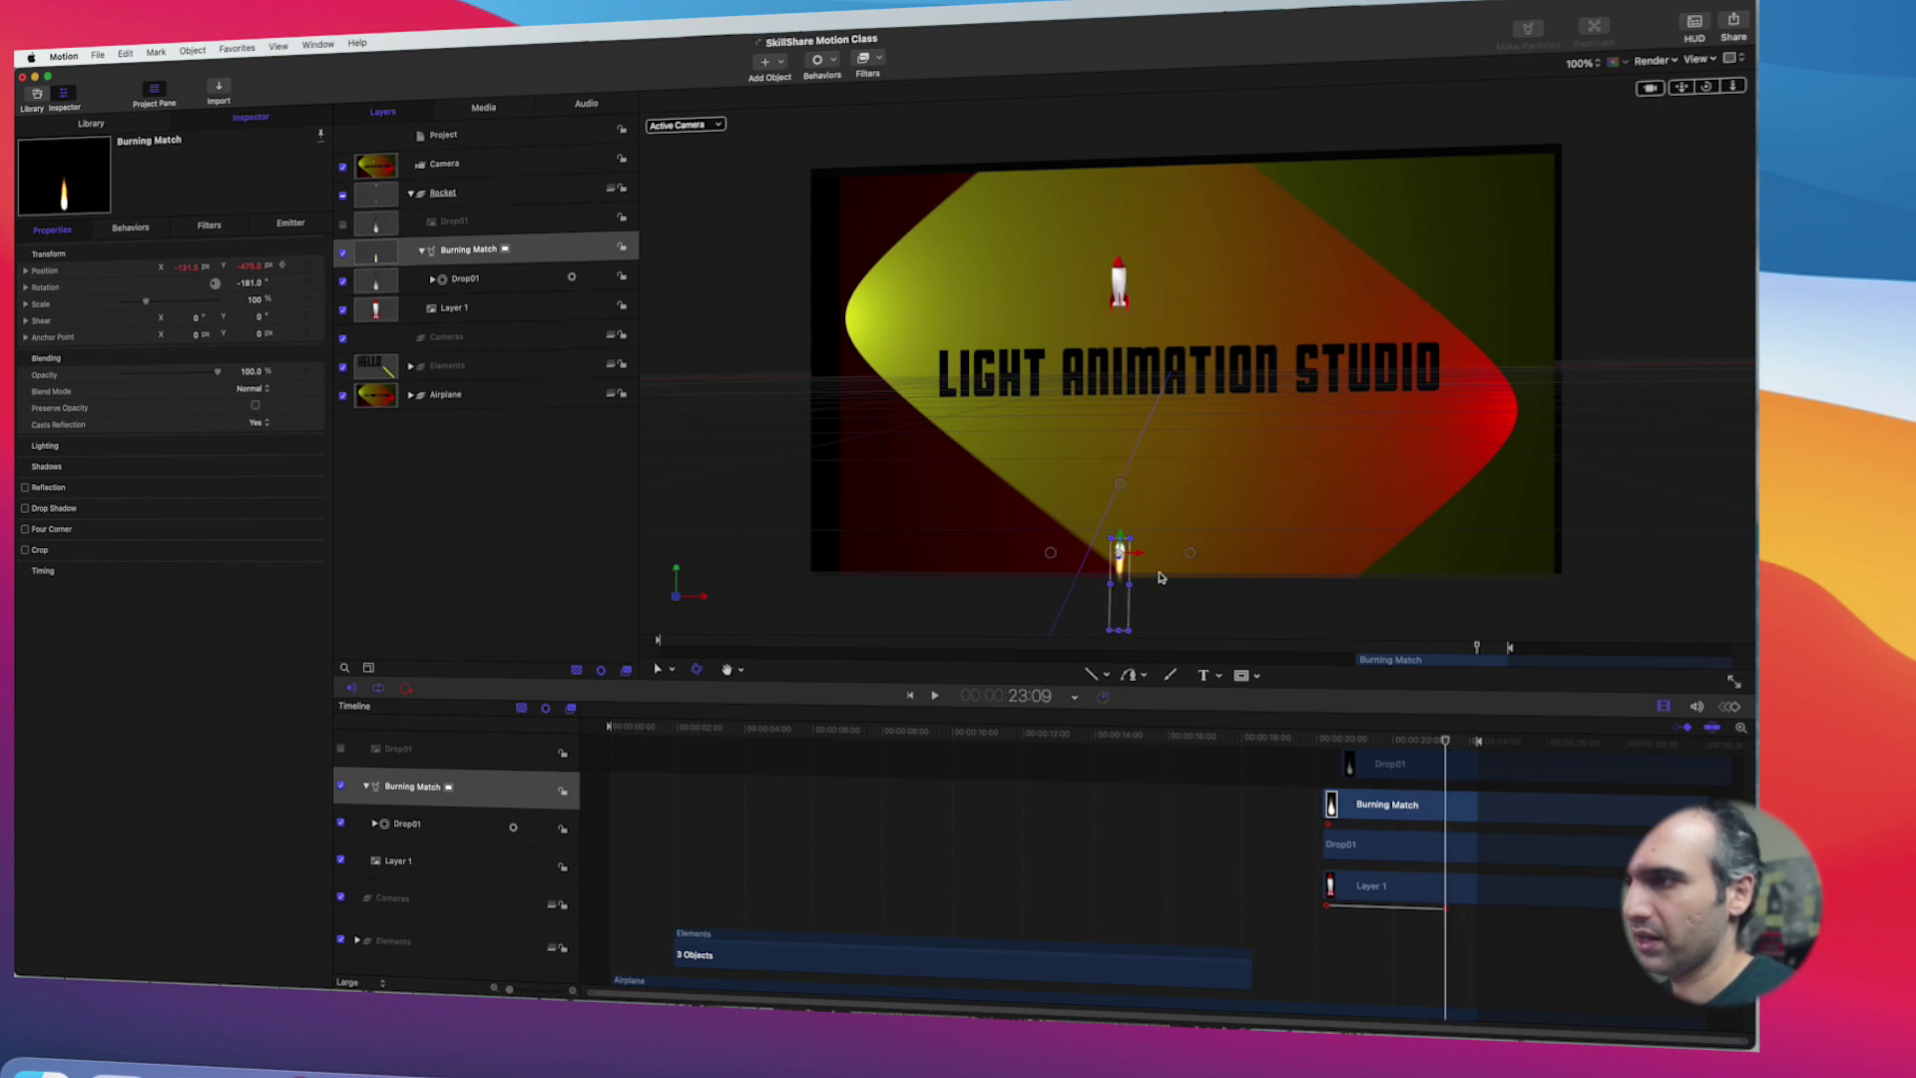
{"action": "left_click_drag", "start_coordinate": [1122, 574], "coordinate": [1043, 222]}
{"action": "scroll", "coordinate": [1046, 221], "scroll_direction": "up", "scroll_amount": 3}
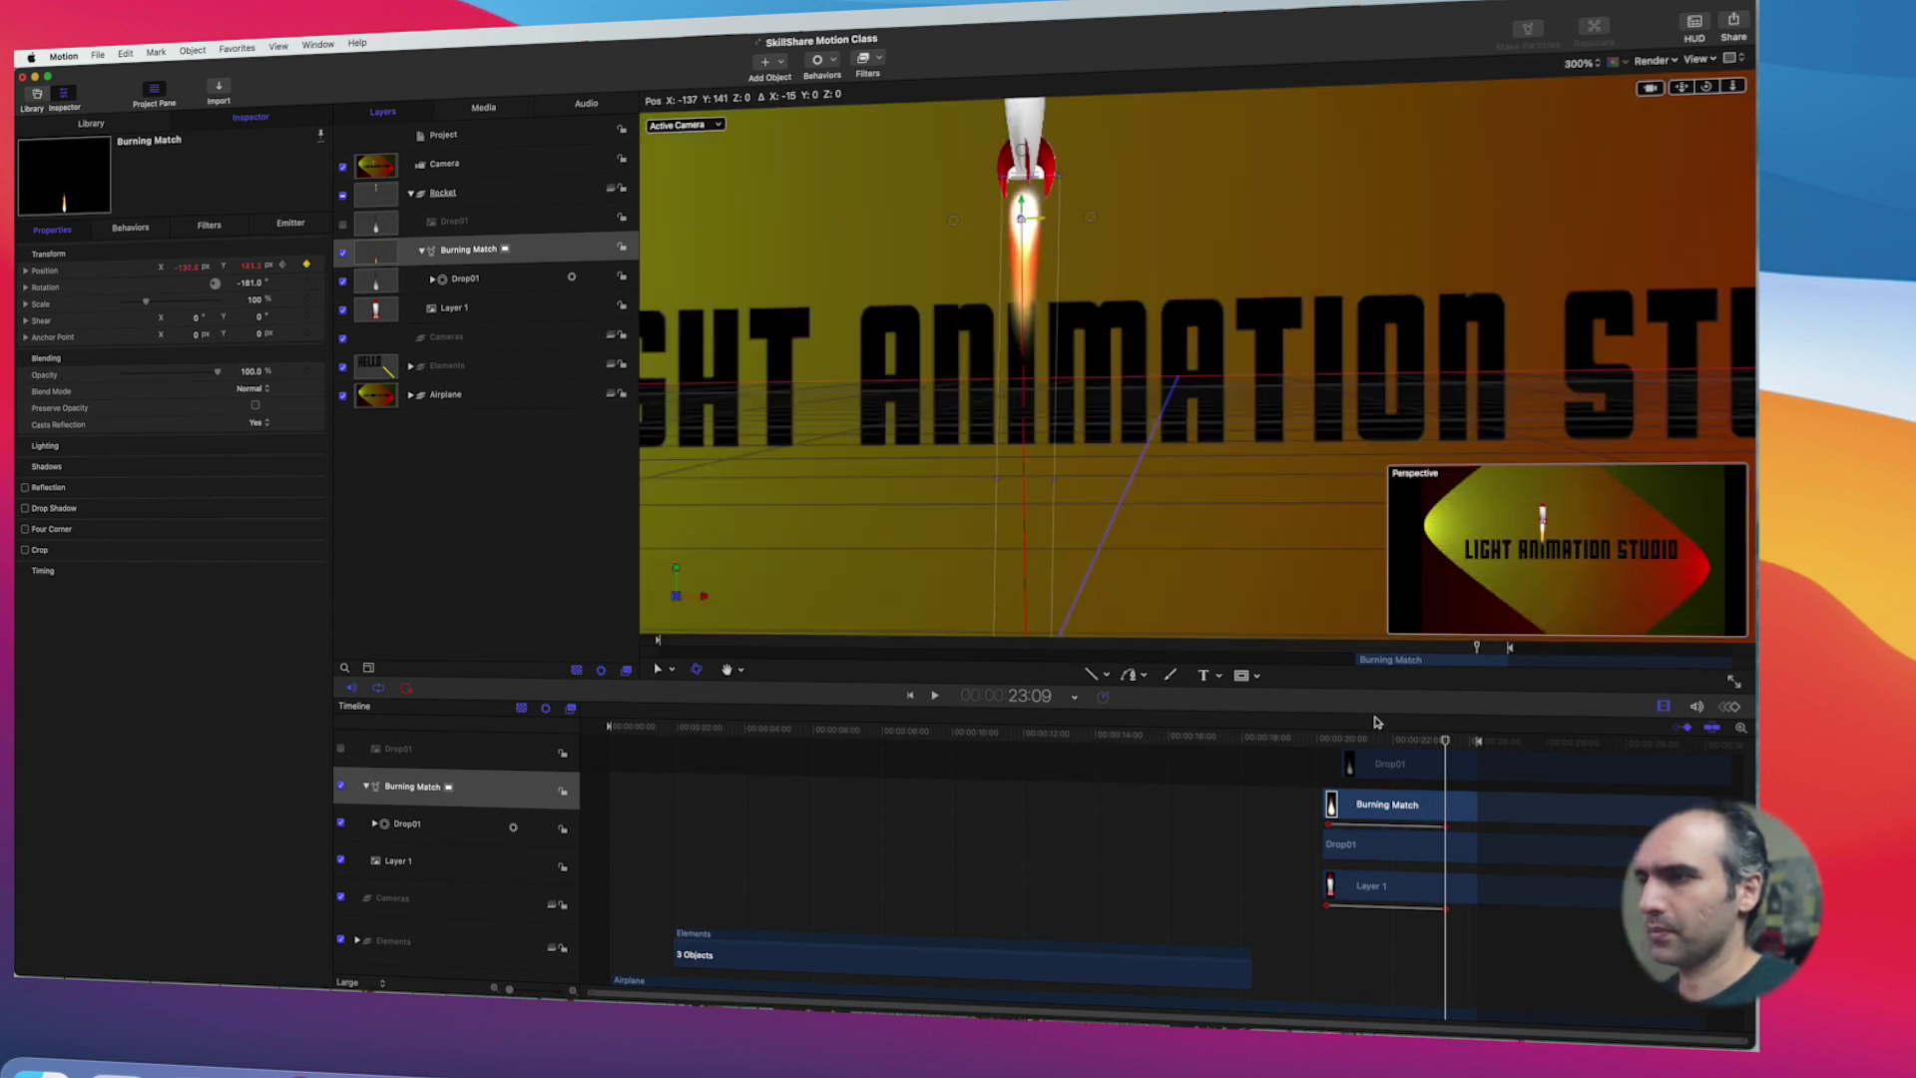
Step: Check the rocket and flame rising together, and move both end position keyframes later, close to the play range's end
{"action": "left_click", "coordinate": [1325, 741]}
{"action": "left_click_drag", "start_coordinate": [1325, 741], "coordinate": [1355, 740]}
{"action": "key", "text": "alt+z"}
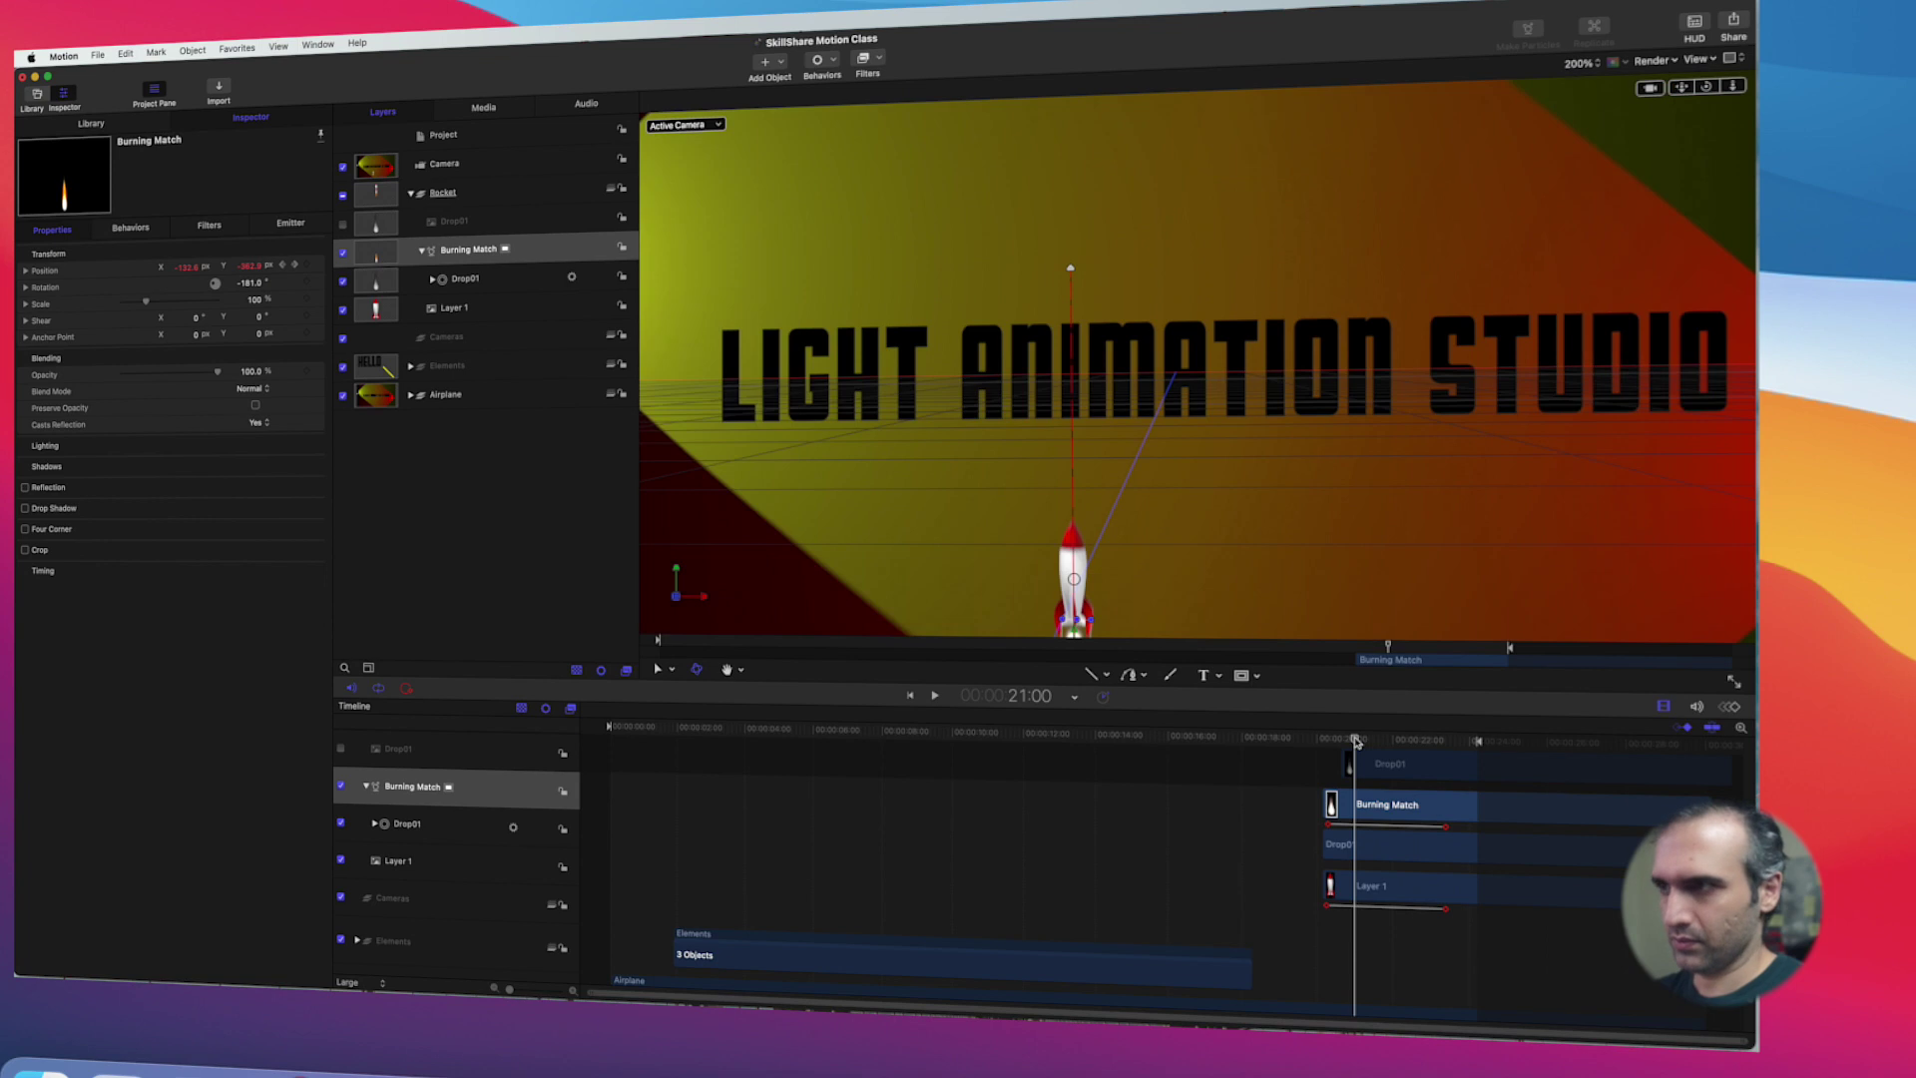
{"action": "left_click_drag", "start_coordinate": [1354, 739], "coordinate": [1460, 766]}
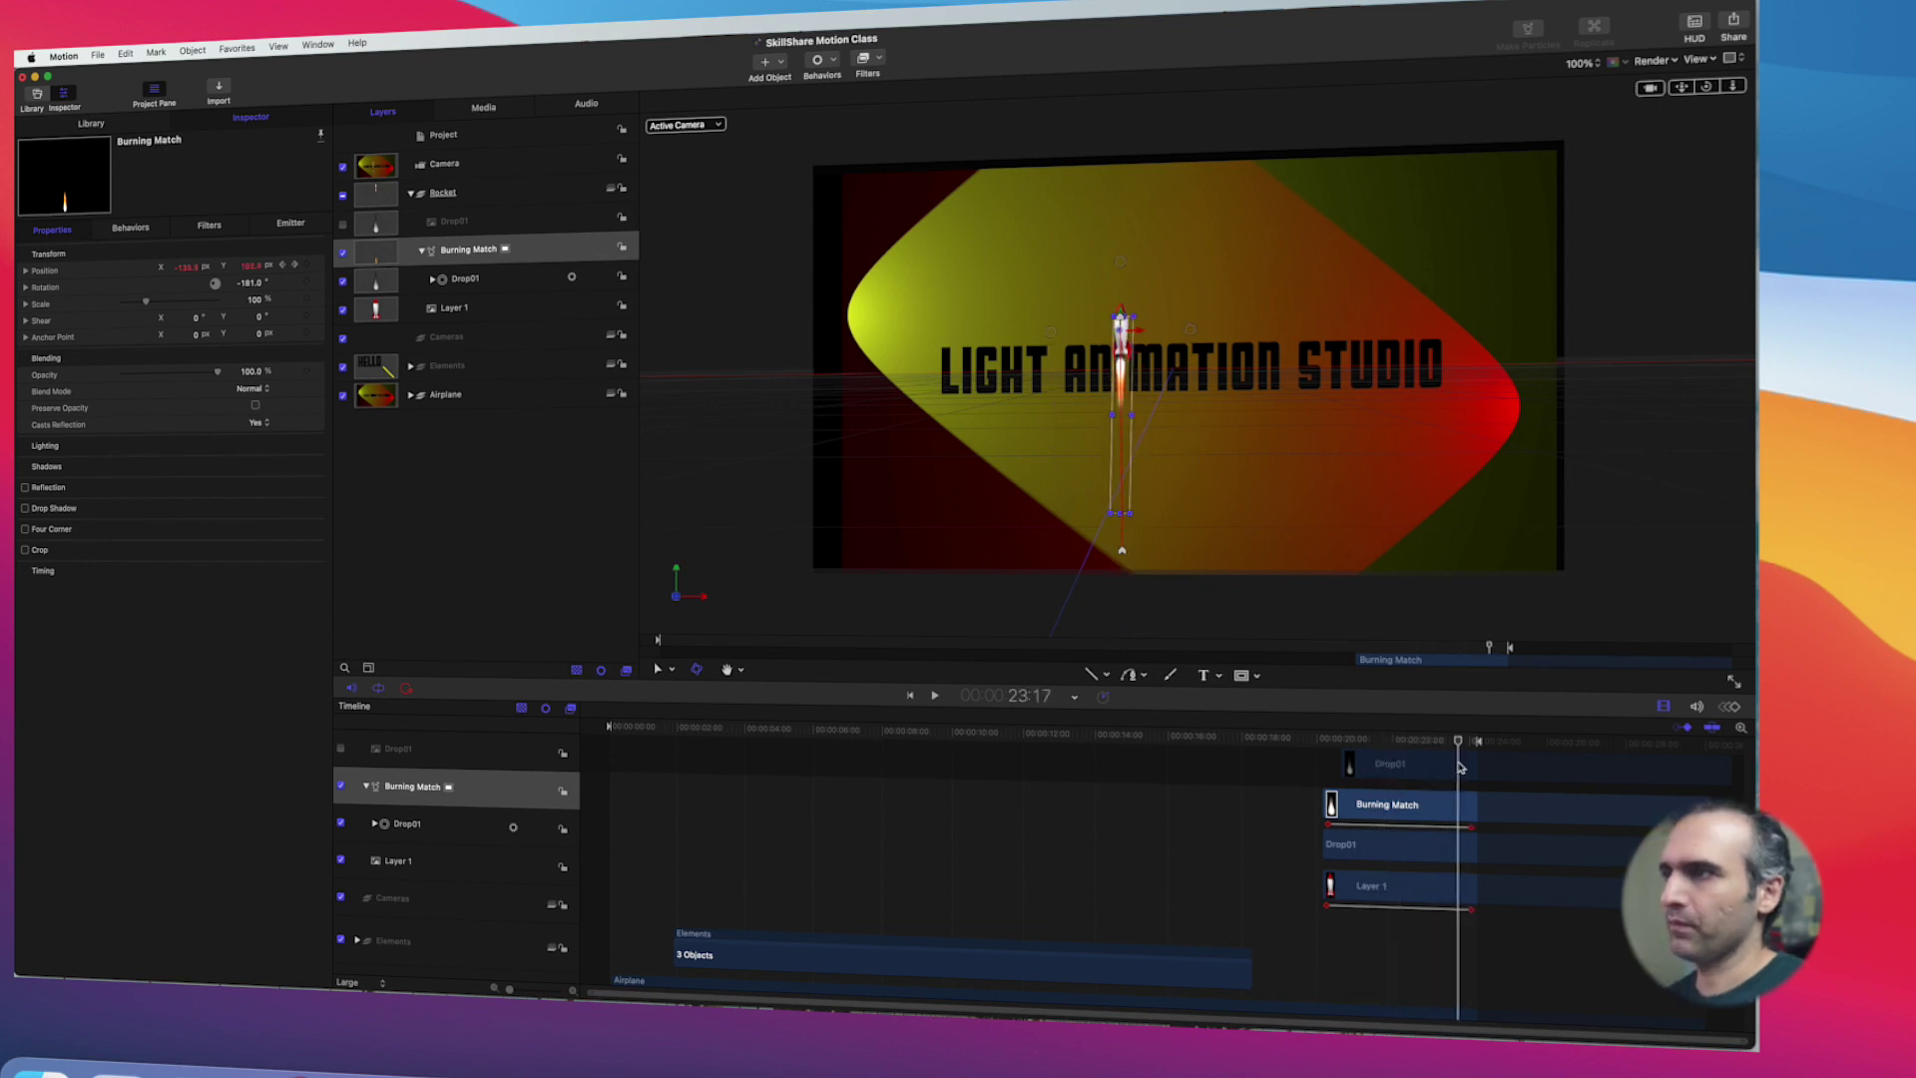
{"action": "key", "text": "super+minus"}
{"action": "key", "text": "super+minus"}
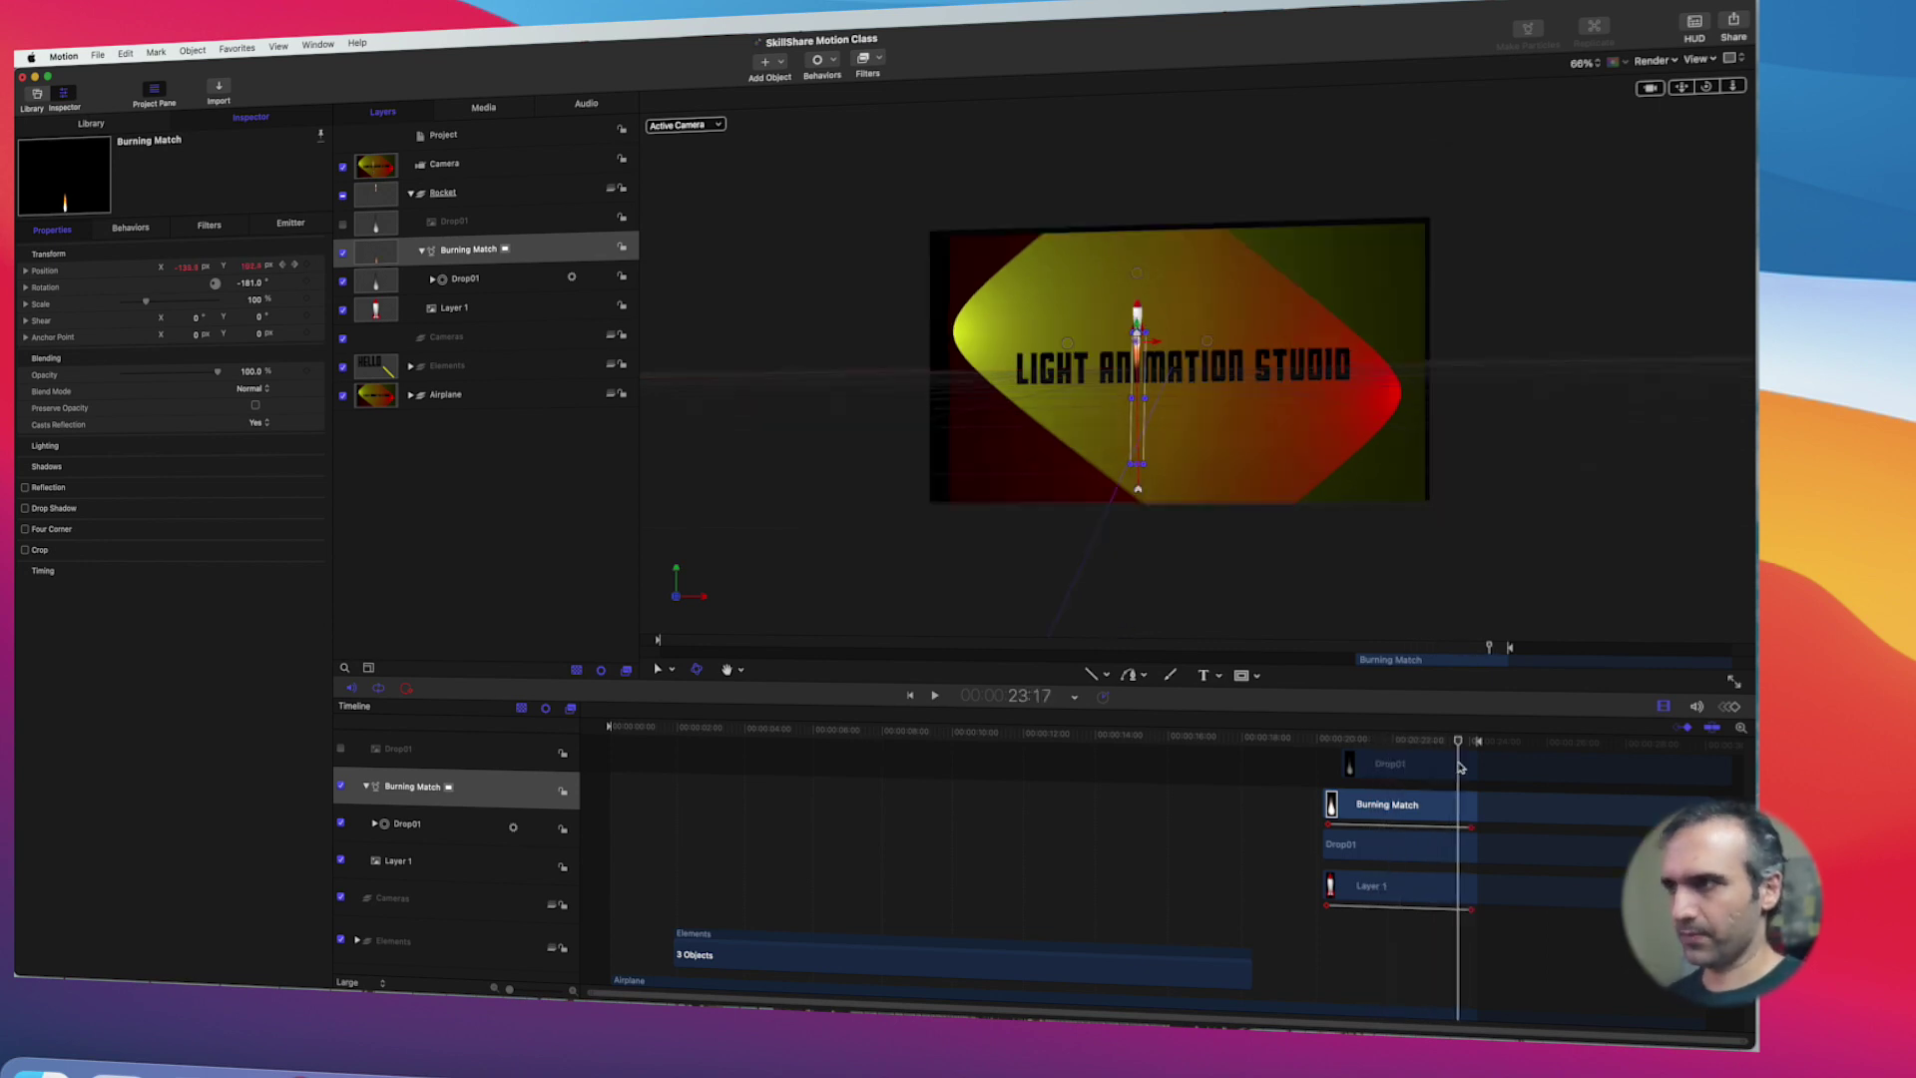
Step: Collapse the Burning Match emitter in the timeline and fit the whole picture to the canvas window
{"action": "left_click_drag", "start_coordinate": [1460, 758], "coordinate": [619, 738]}
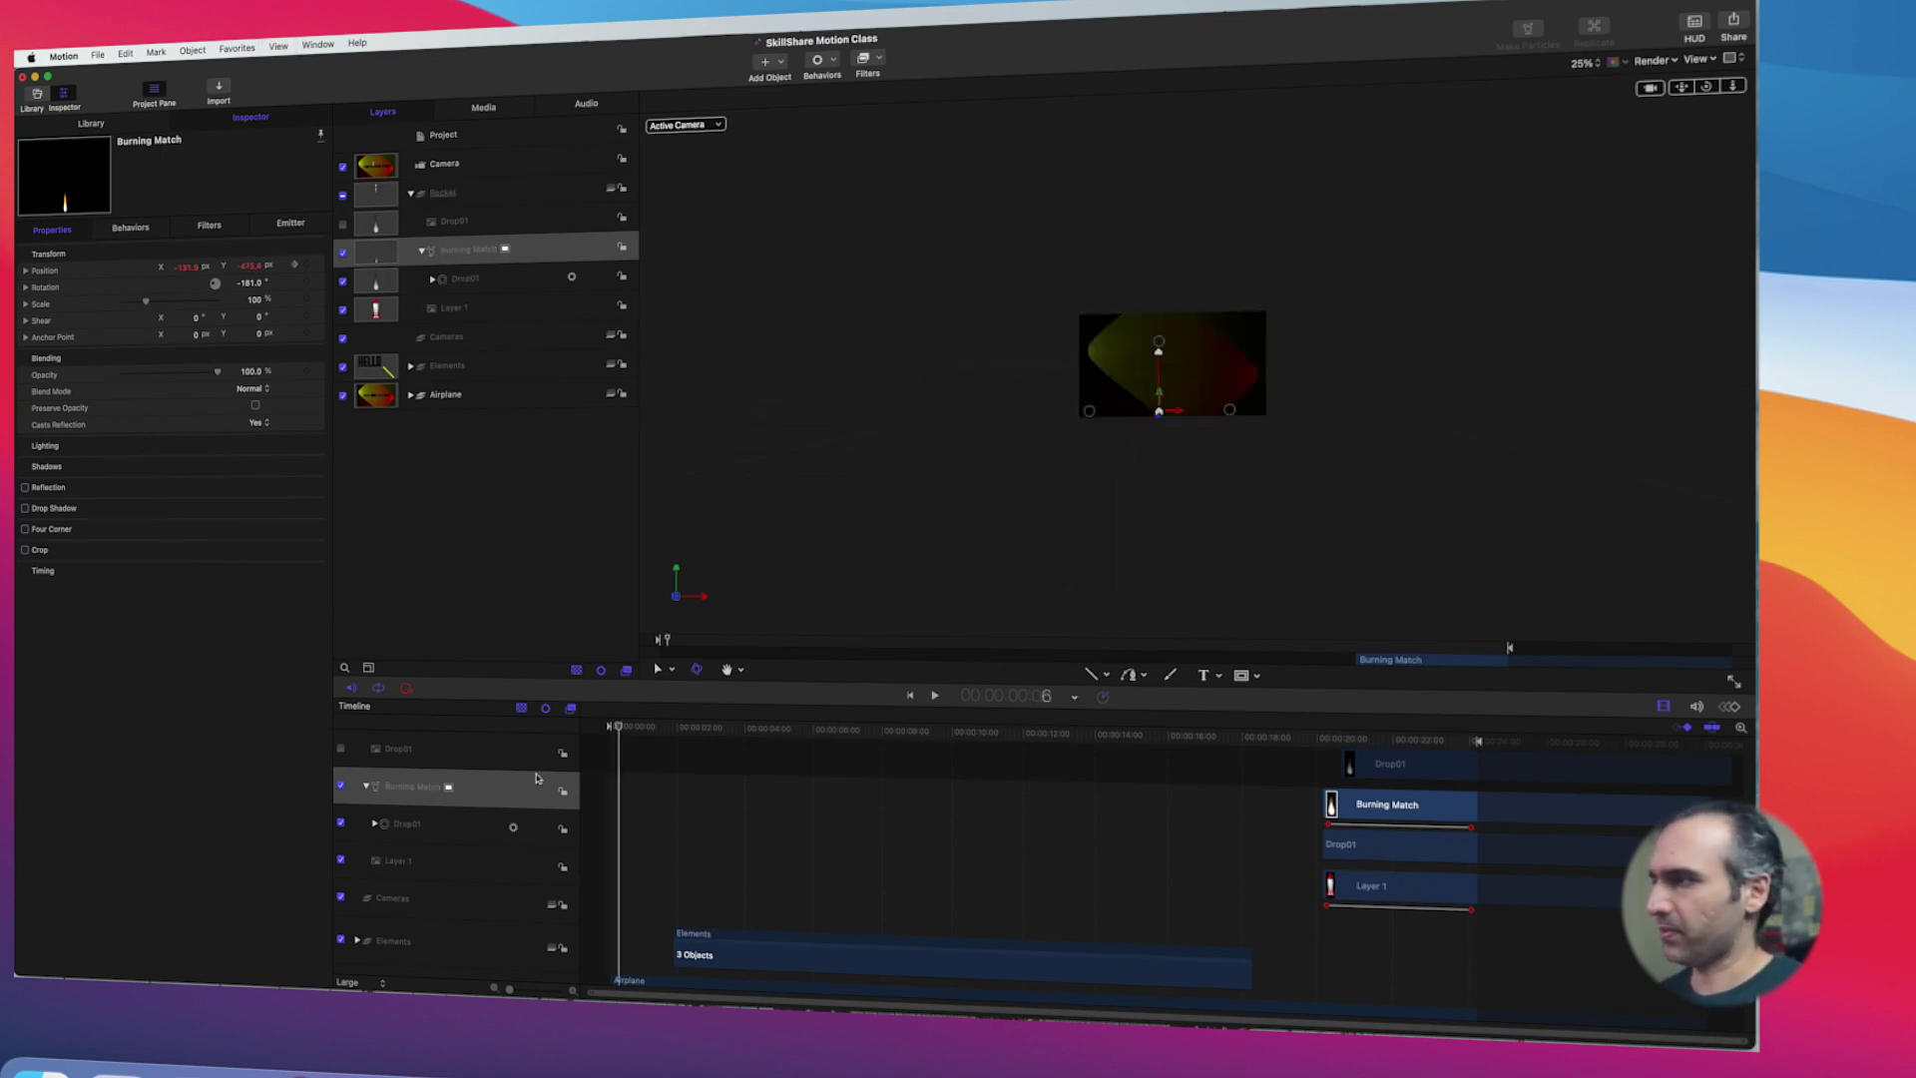
{"action": "left_click", "coordinate": [365, 788]}
{"action": "key", "text": "space"}
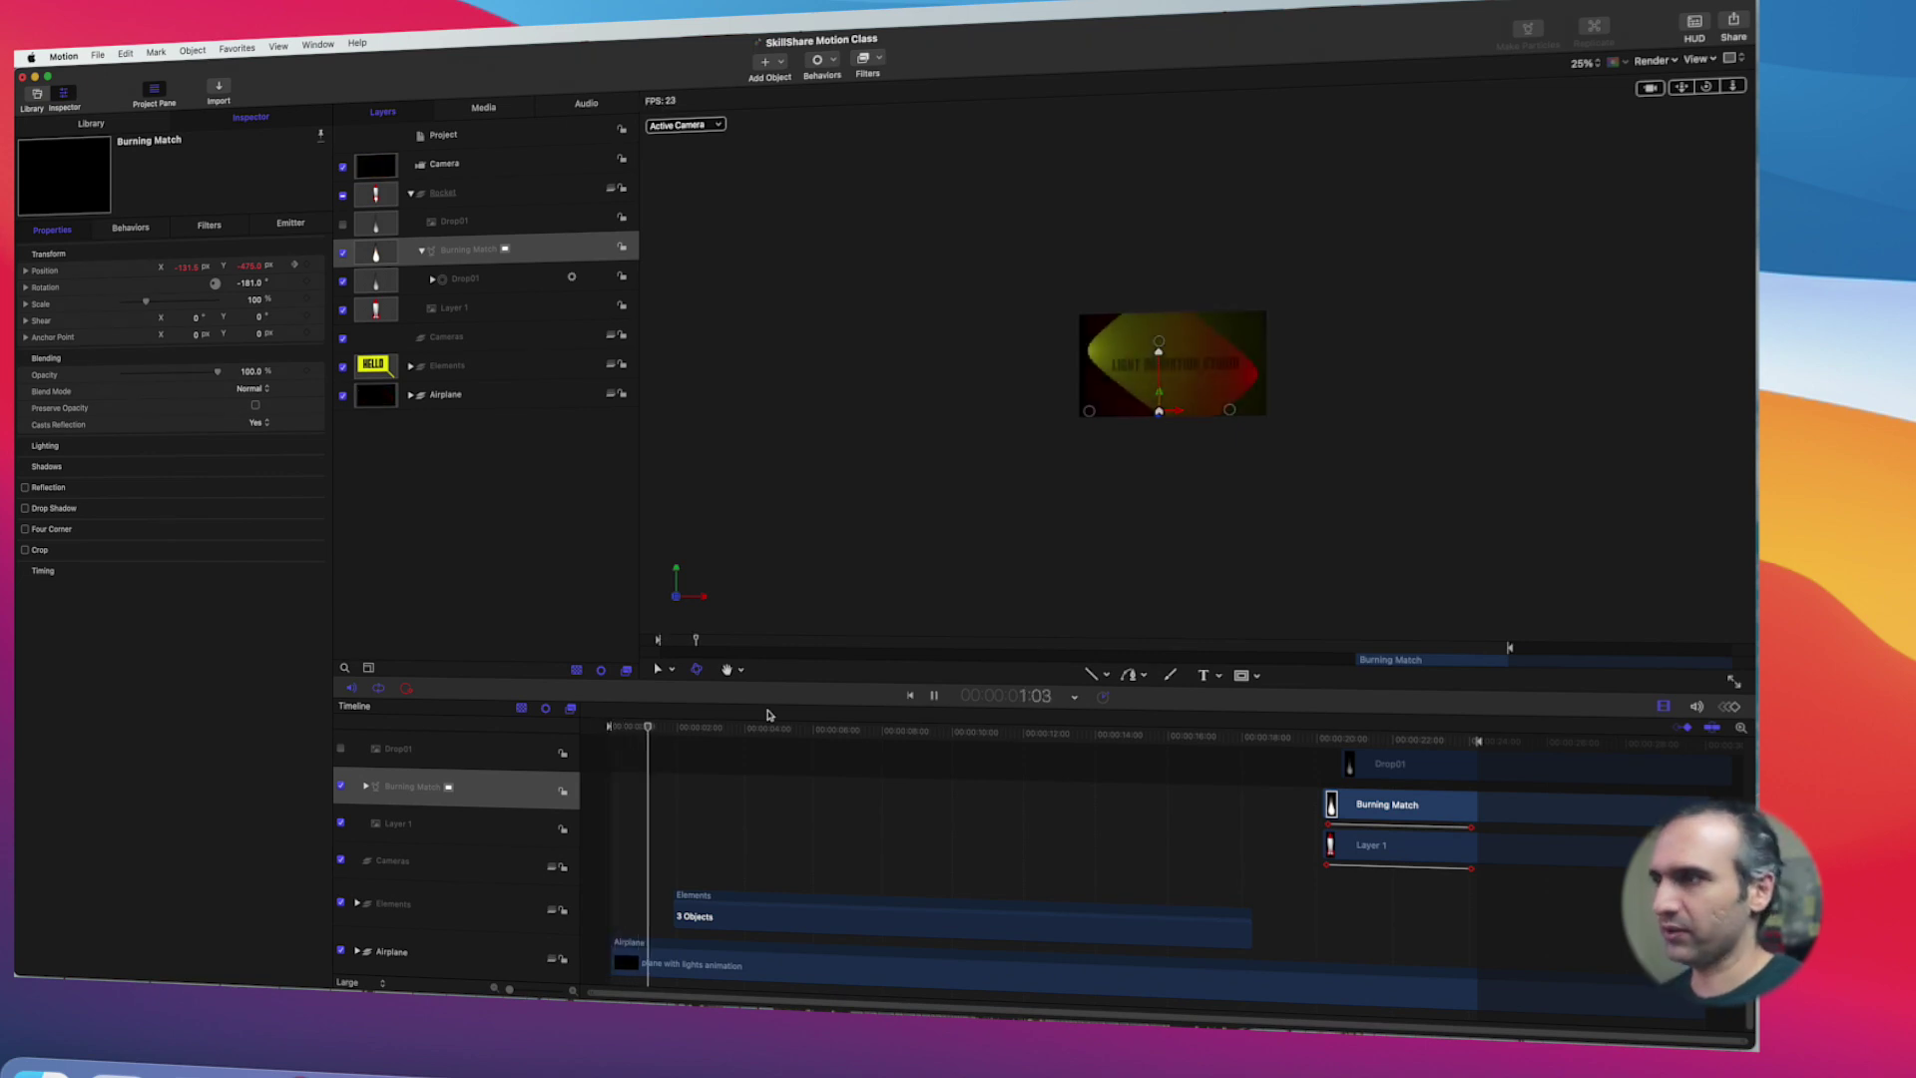
{"action": "key", "text": "space"}
{"action": "left_click", "coordinate": [1064, 543]}
{"action": "key", "text": "shift+z"}
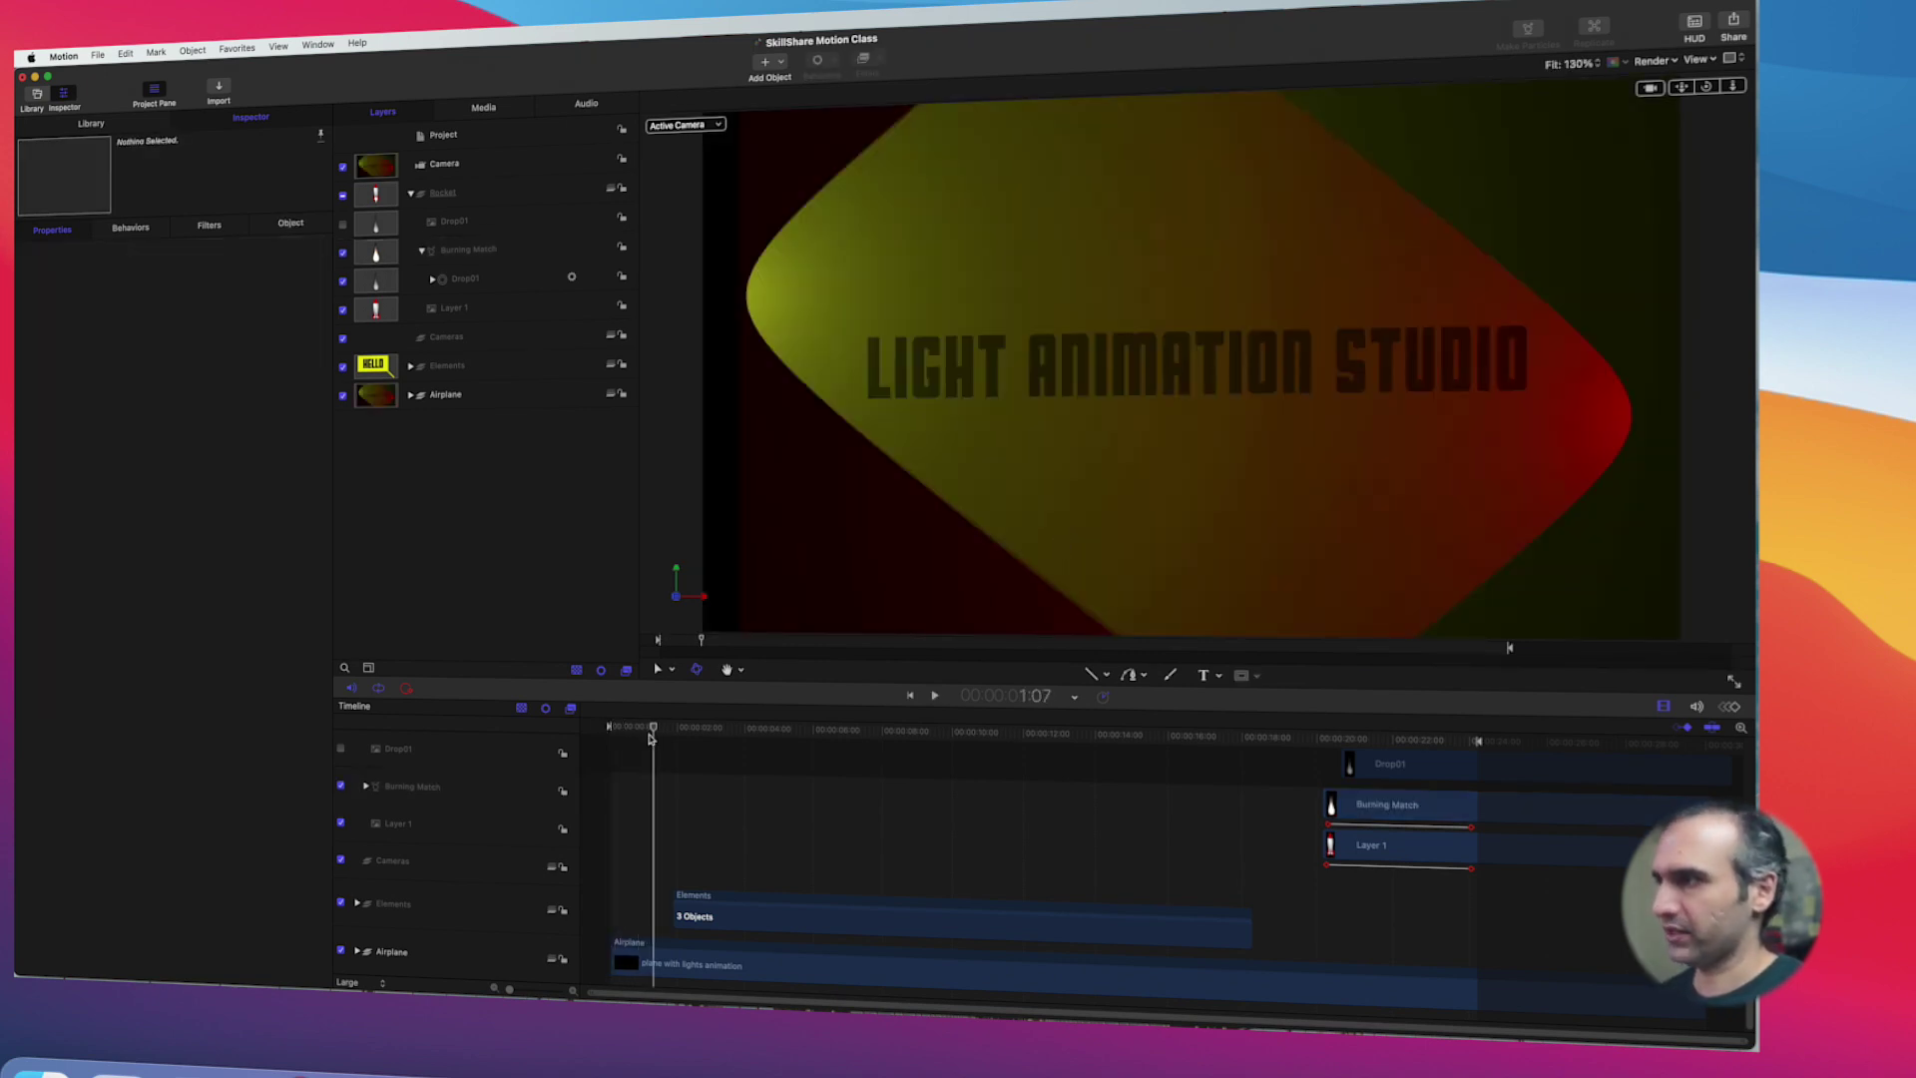
Step: Play the project from its start and review the camera flight through to the rocket's launch
{"action": "left_click_drag", "start_coordinate": [649, 737], "coordinate": [606, 735]}
{"action": "key", "text": "space"}
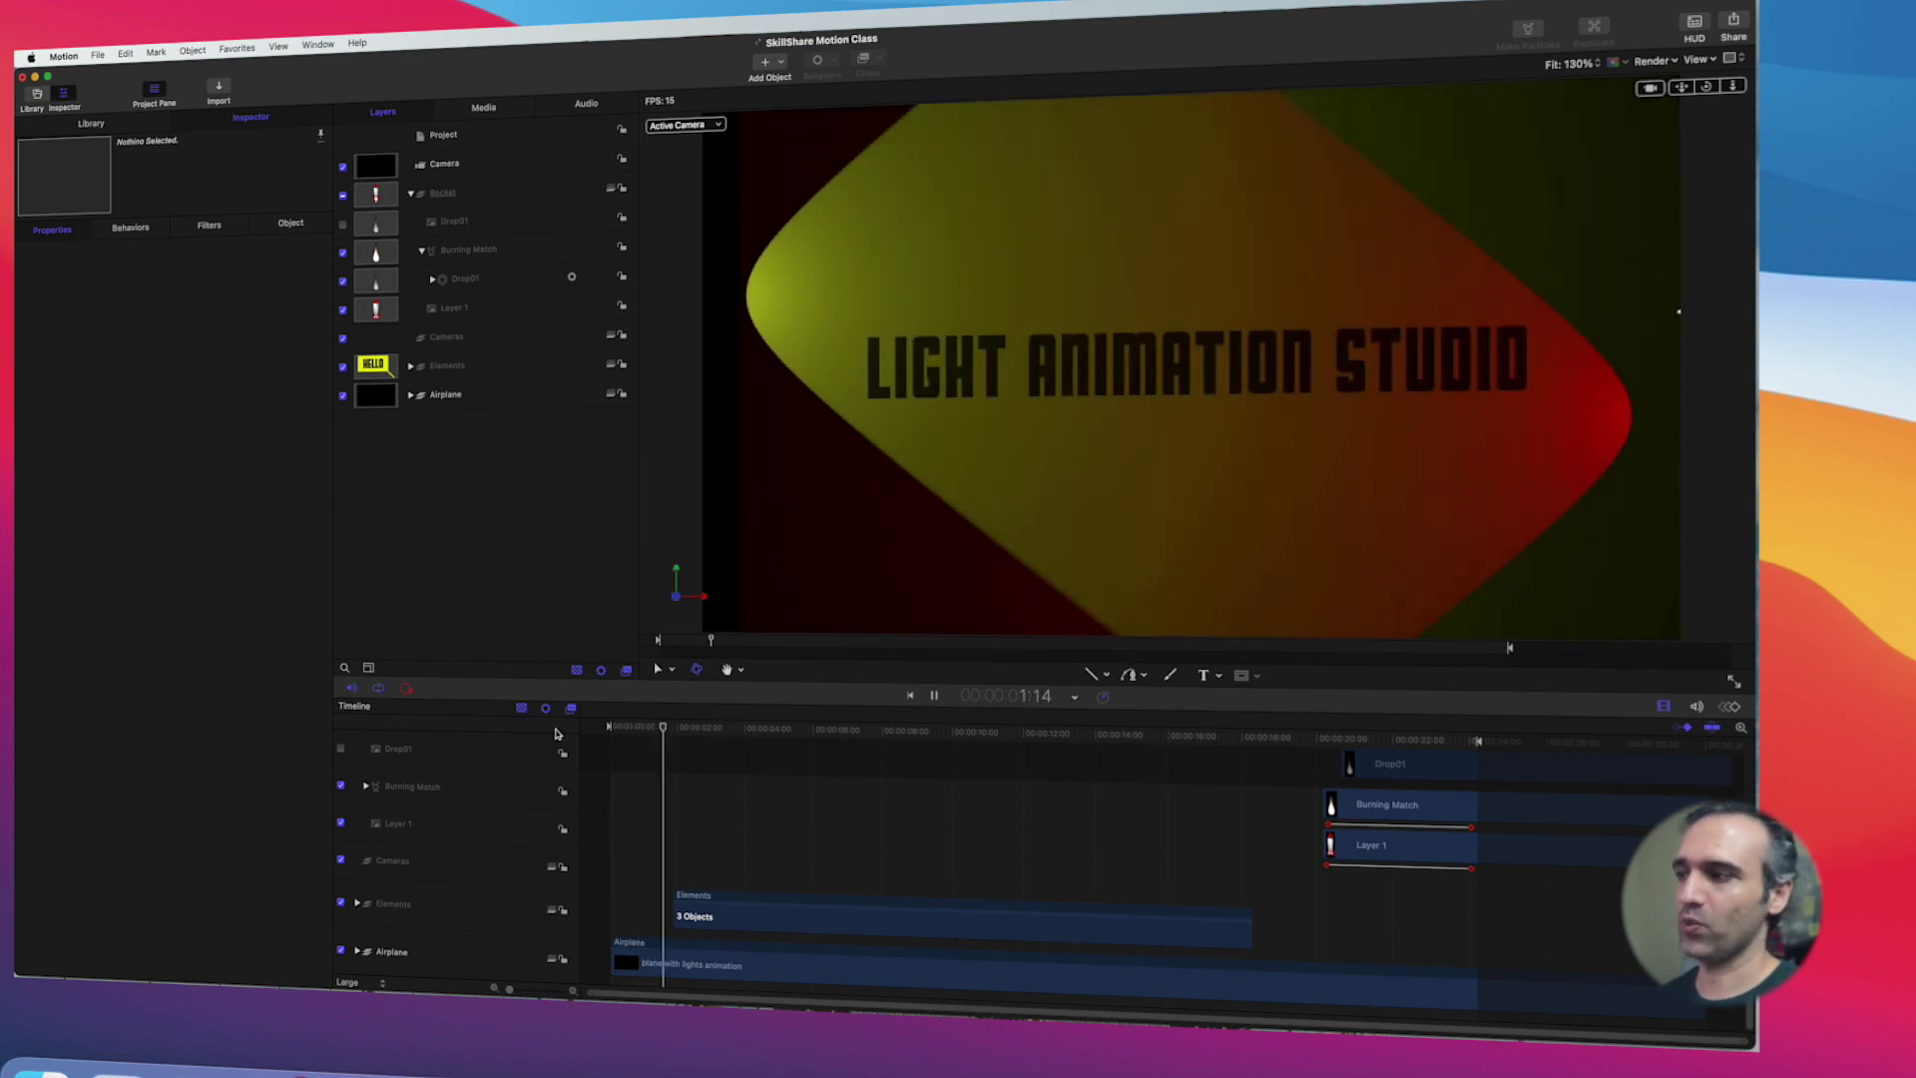
{"action": "key", "text": "space"}
{"action": "left_click_drag", "start_coordinate": [676, 733], "coordinate": [1375, 775]}
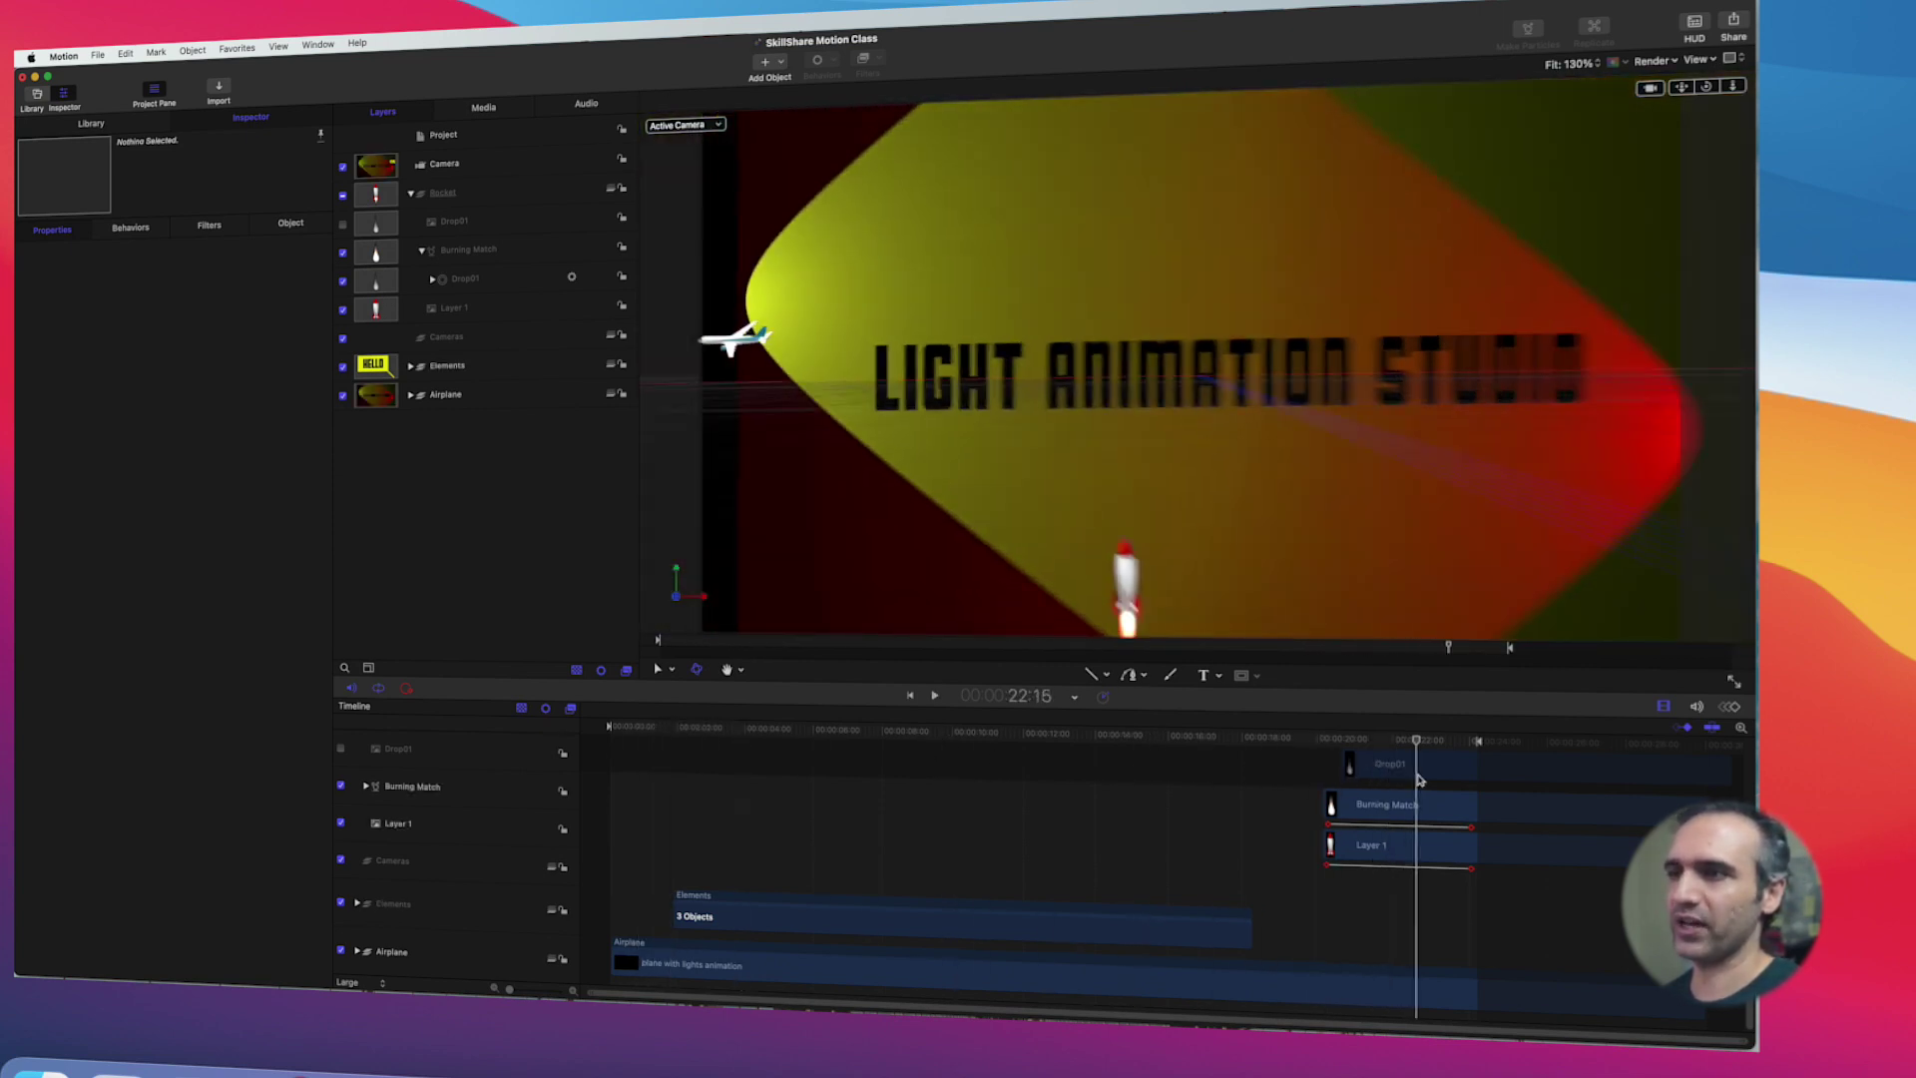